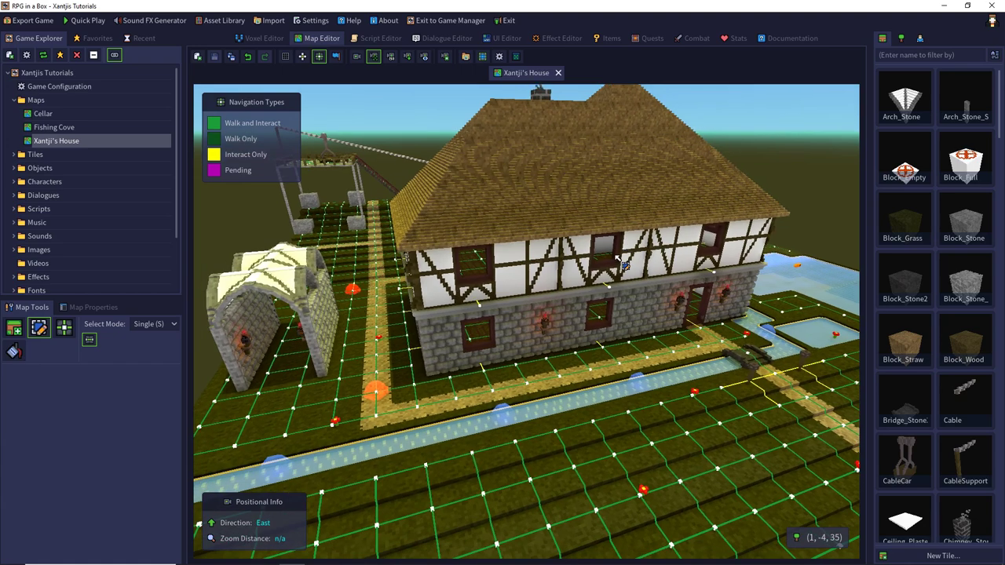
Examine the navigation grid on the Xantji's House map, along the river and around the house and bridge.
left_click(603, 262, "alt")
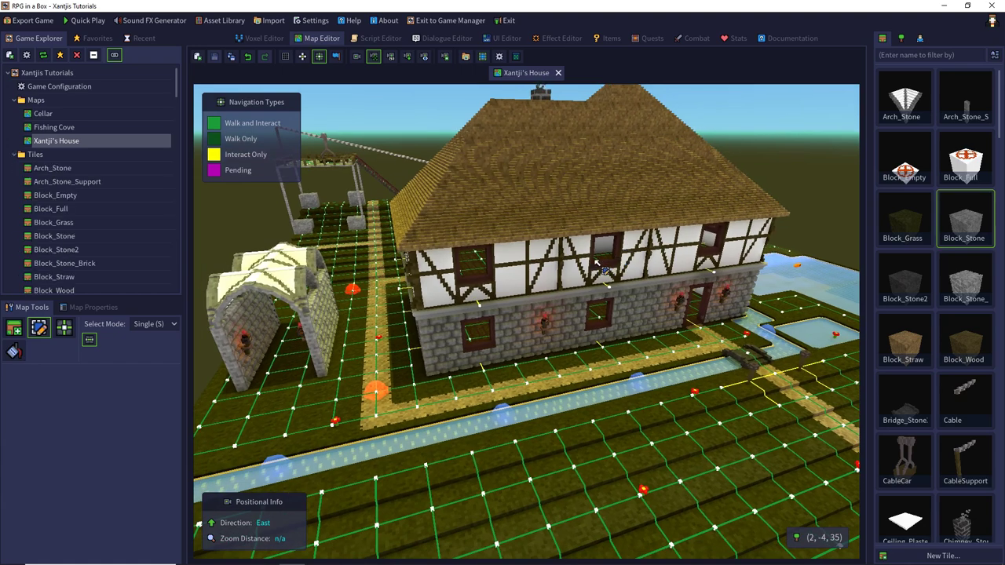
scroll(604, 269, "up", 5)
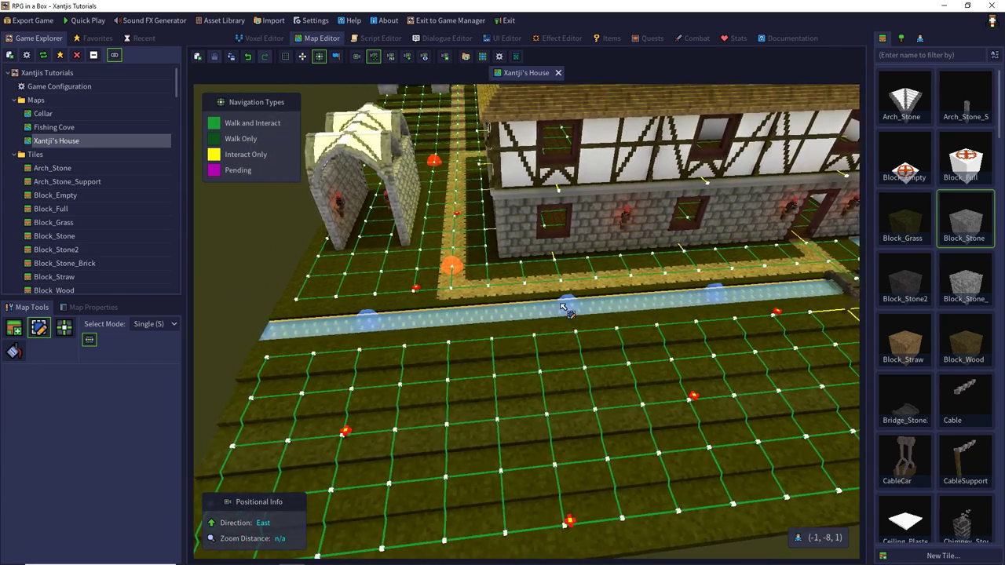
right_click_drag(564, 308, 595, 306)
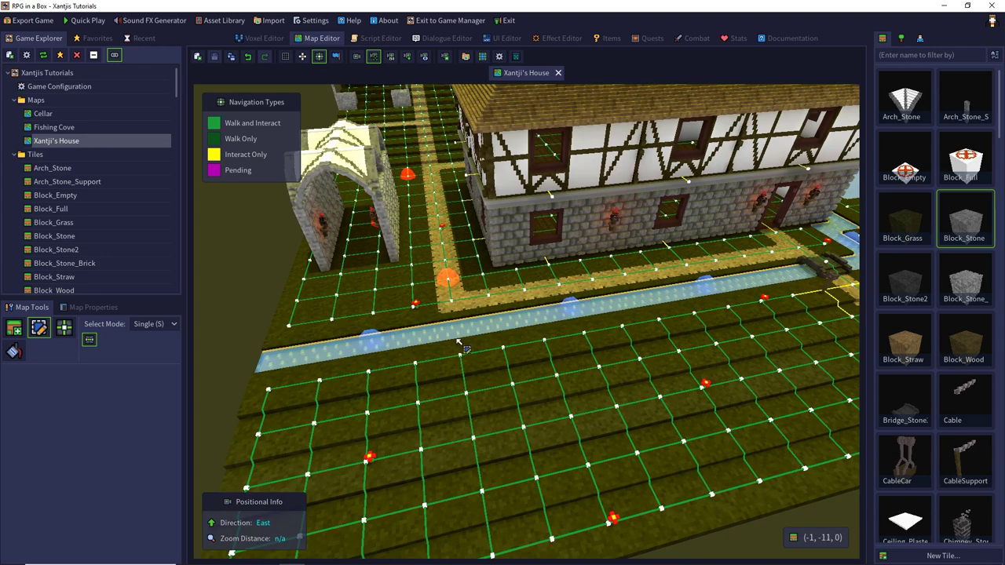
scroll(438, 353, "up", 5)
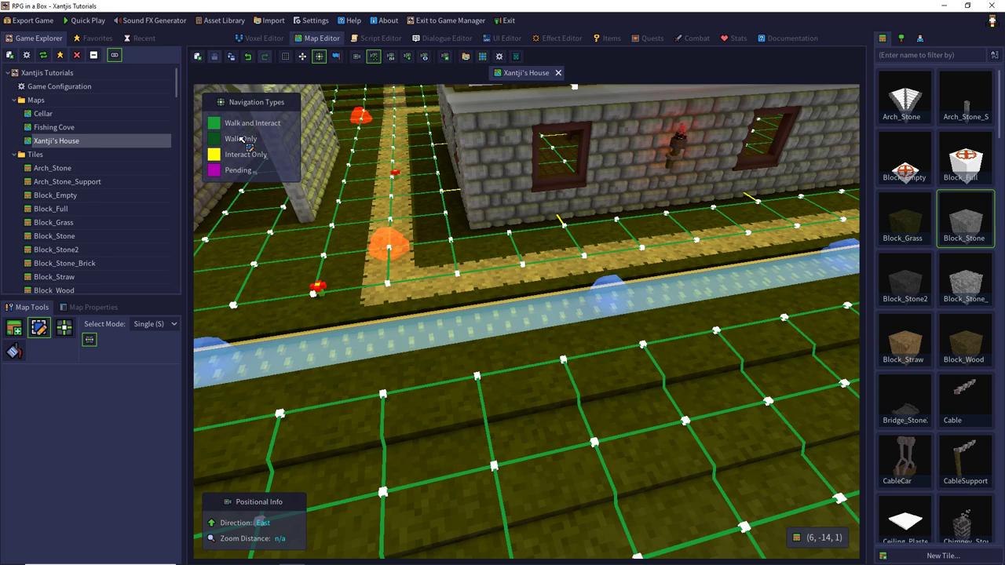
middle_click_drag(328, 224, 489, 318)
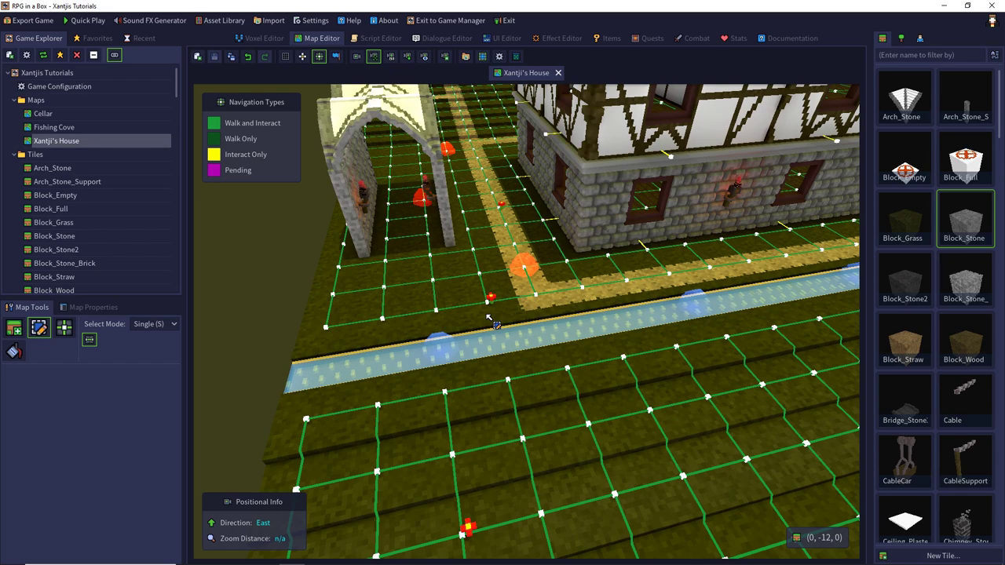
right_click_drag(488, 318, 498, 329)
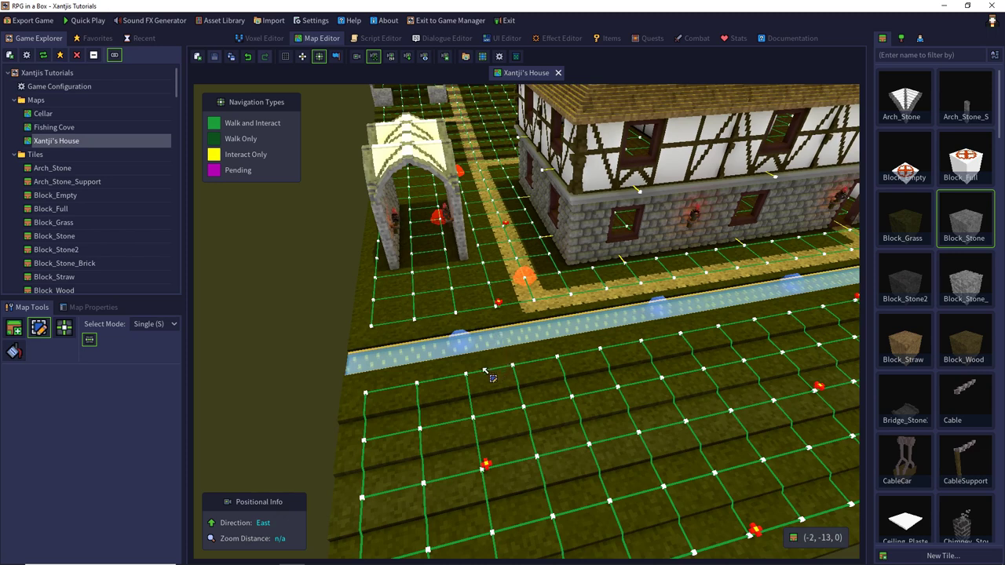
right_click_drag(485, 371, 450, 373)
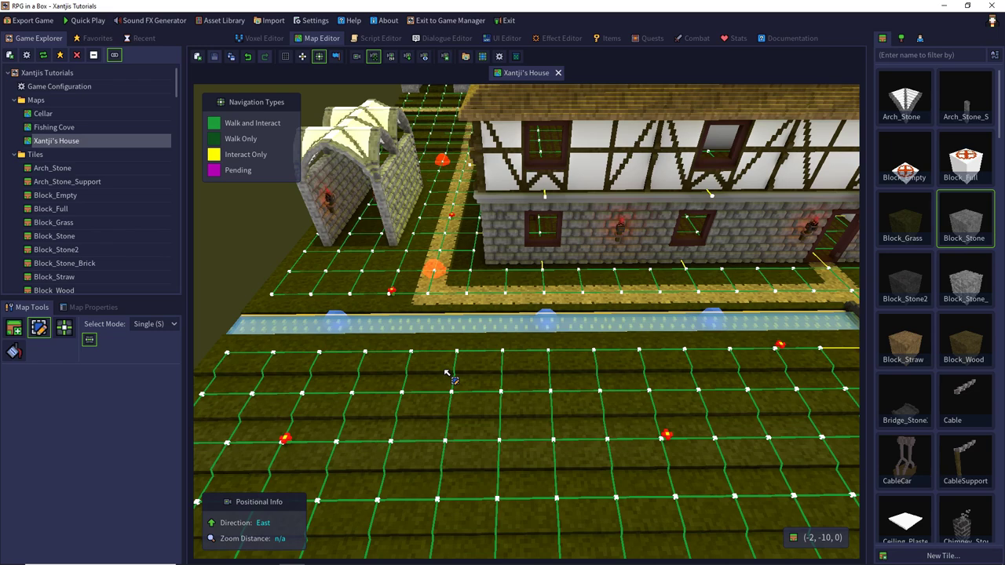
key("d")
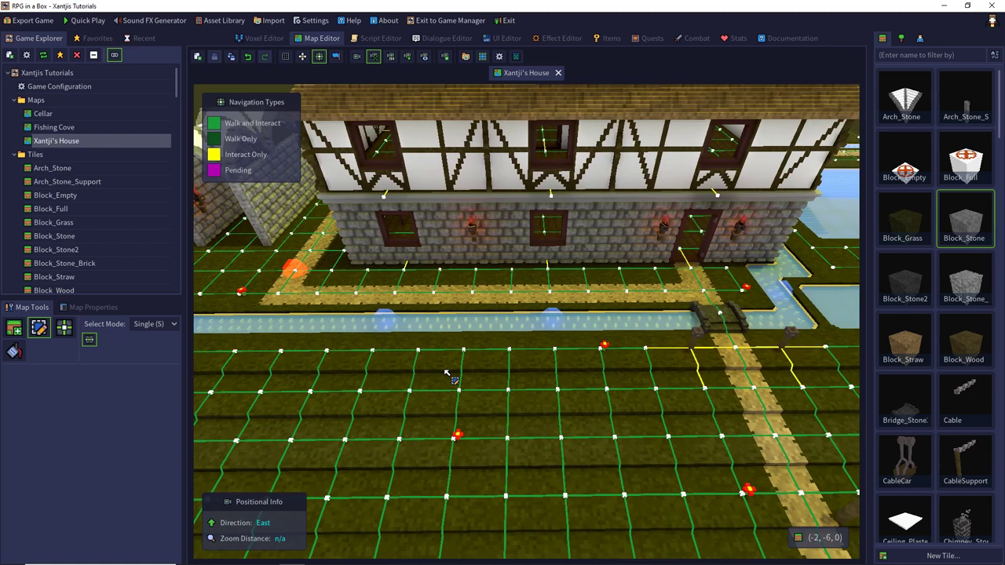
Open the River_Grass_Curve_Left tile for editing and show its model properties.
scroll(909, 206, "down", 4)
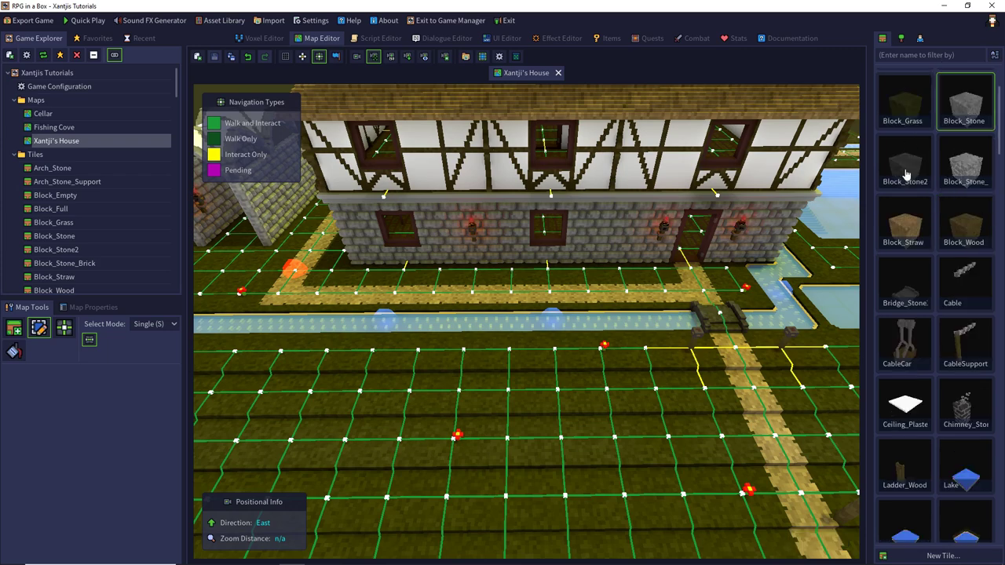
scroll(940, 311, "down", 3)
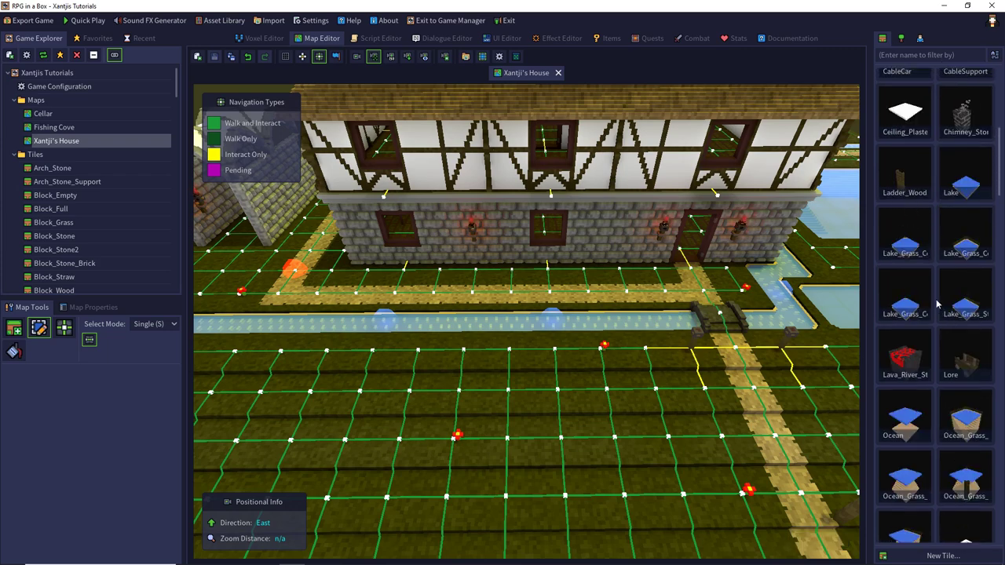
scroll(929, 251, "down", 10)
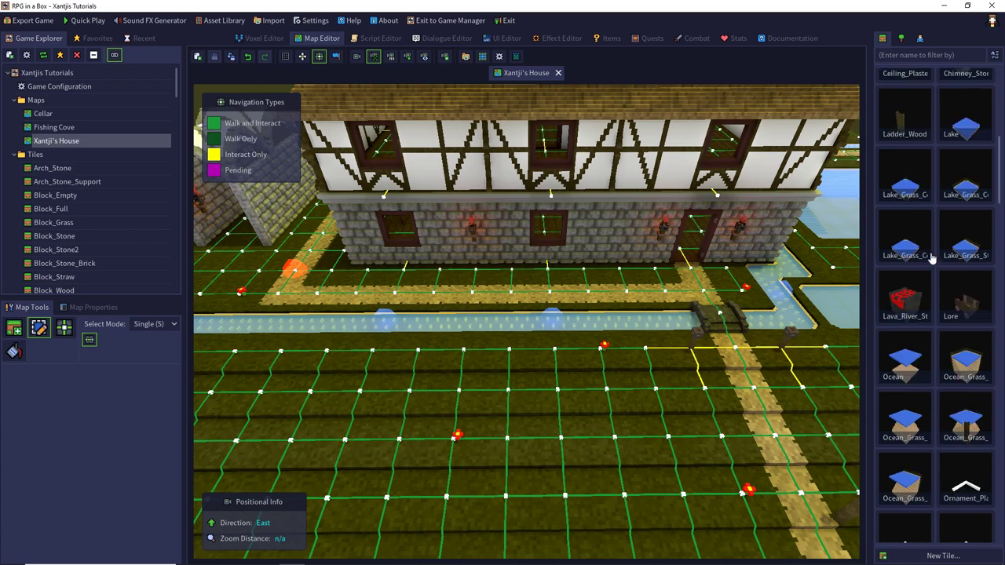
double_click(905, 322)
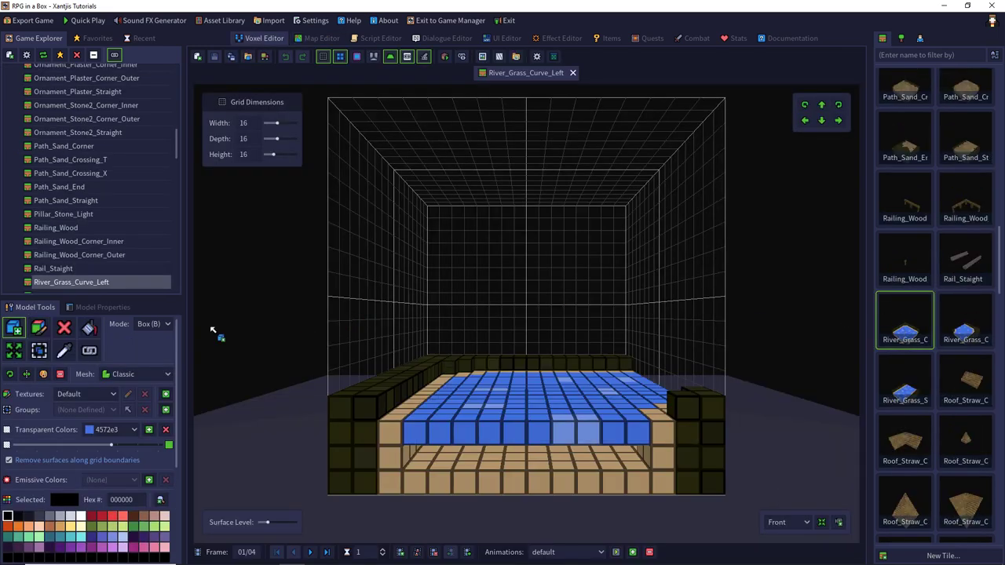
left_click(97, 311)
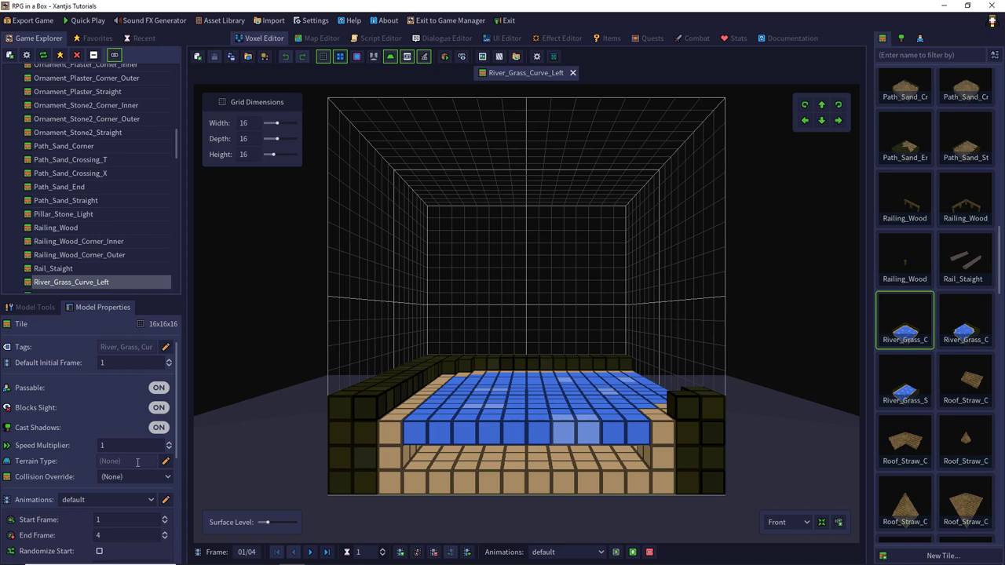
Remove all existing terrain types from the terrain type list, leaving only (None), and confirm.
left_click(165, 463)
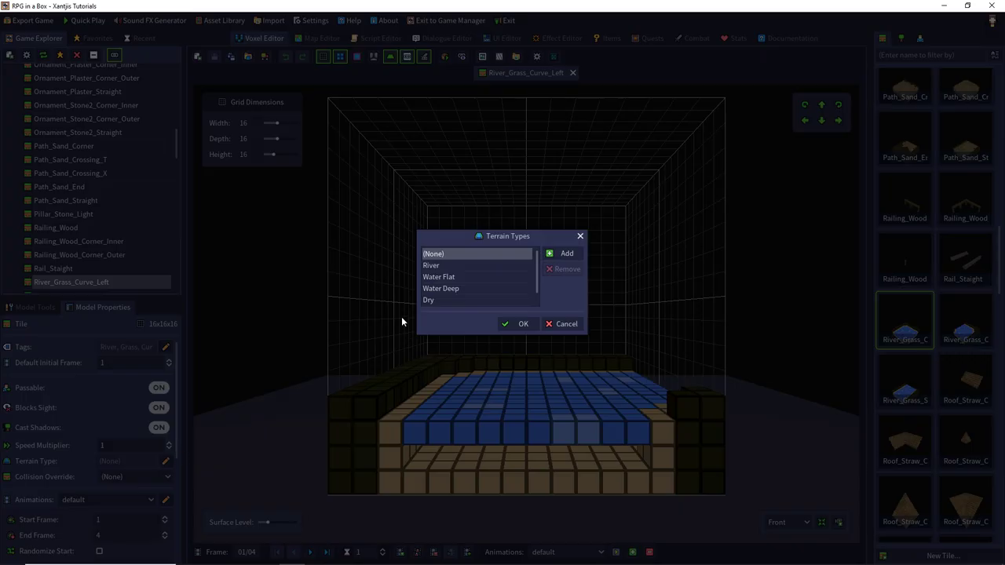
left_click(504, 267)
left_click(560, 269)
left_click(522, 267)
left_click(557, 269)
left_click(554, 270)
left_click(507, 267)
left_click(562, 269)
left_click(503, 265)
left_click(562, 270)
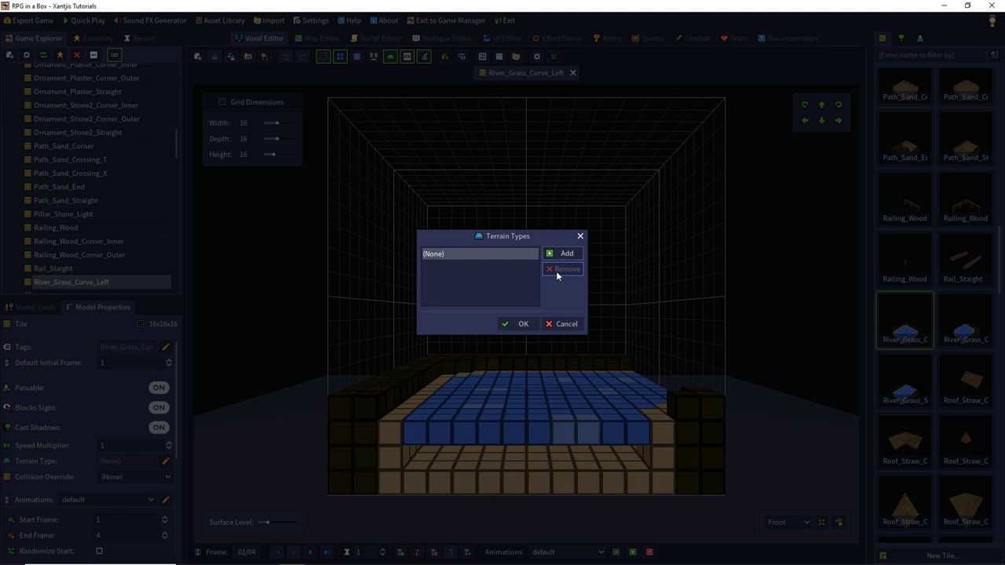
left_click(537, 326)
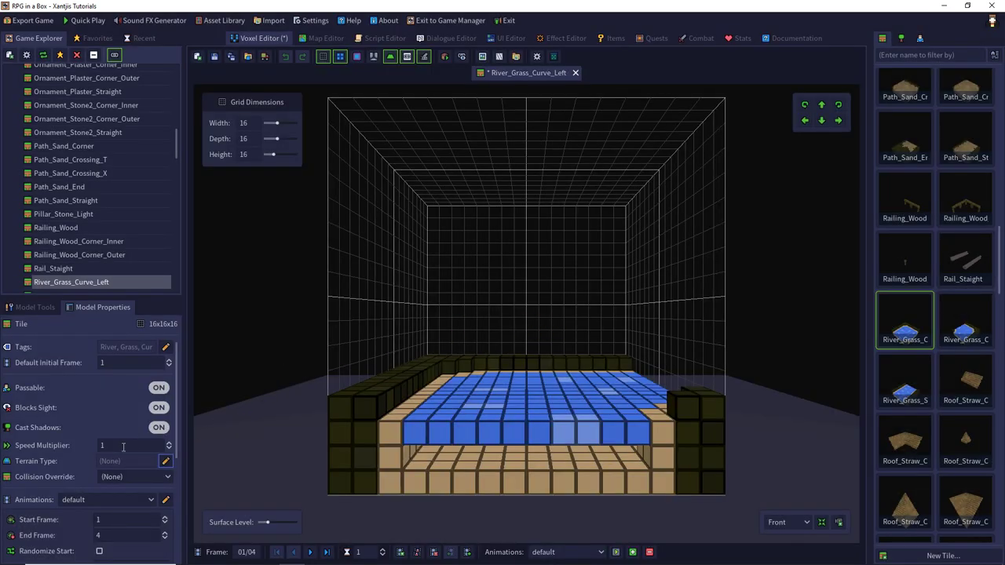
Add the terrain types River, Water Flat and Water Deep, and confirm with Water Deep assigned to the tile.
left_click(166, 461)
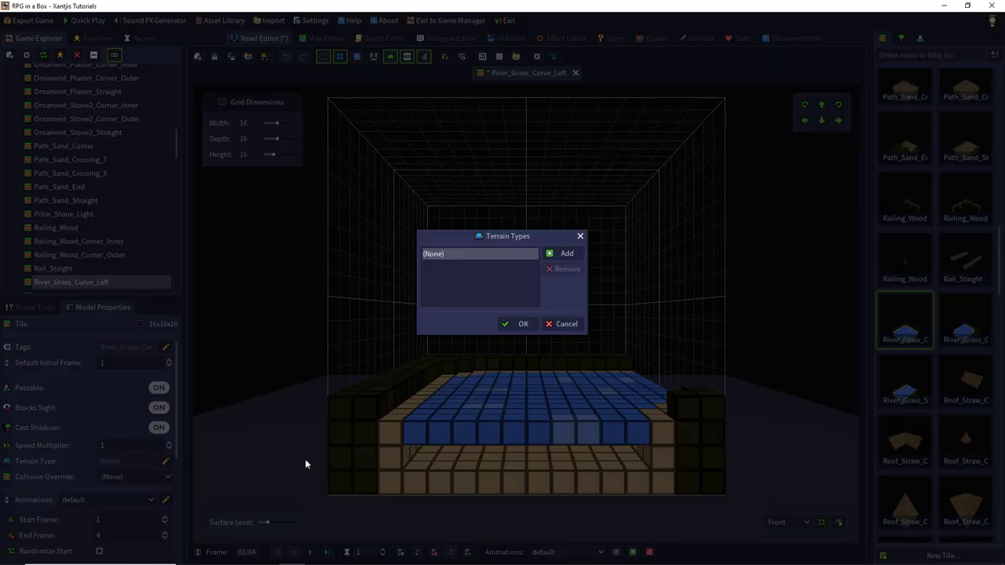
left_click(564, 254)
type("River")
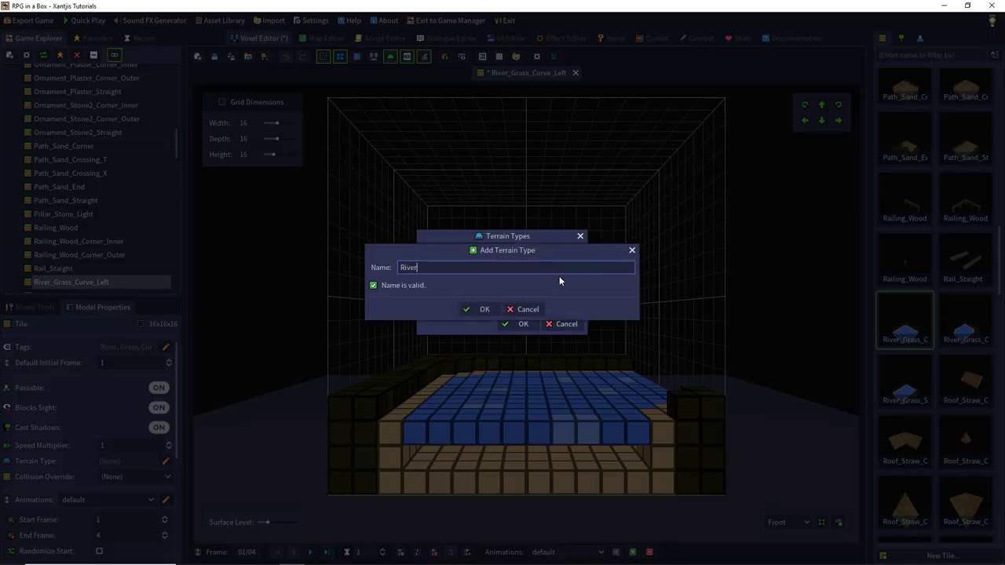
key("Return")
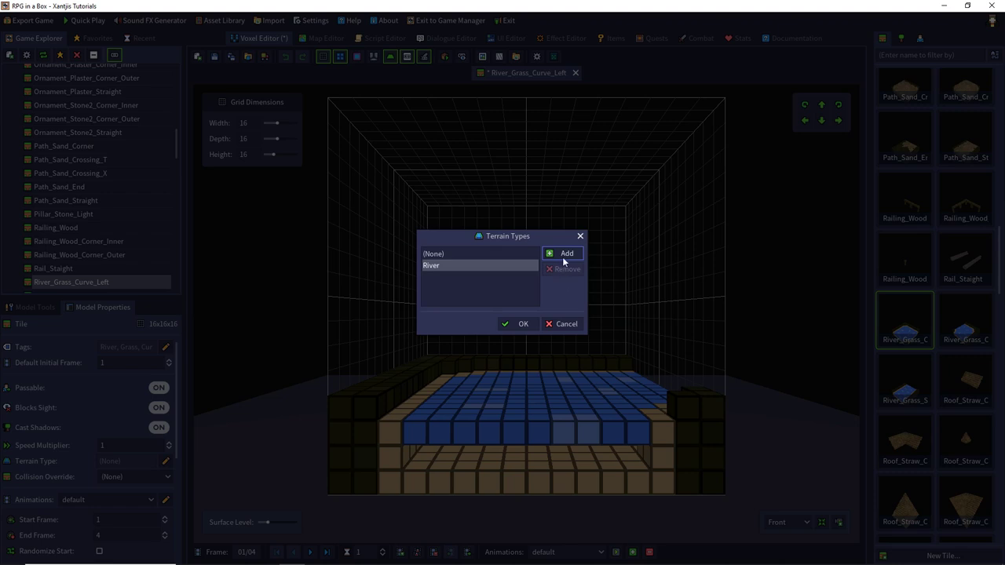
left_click(563, 252)
type("Water Flat")
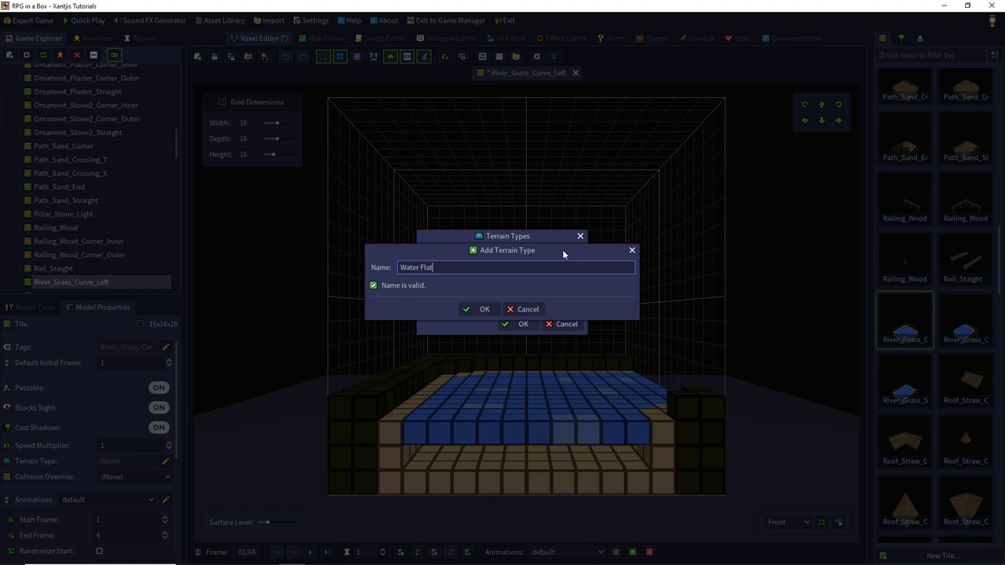
key("Return")
left_click(563, 253)
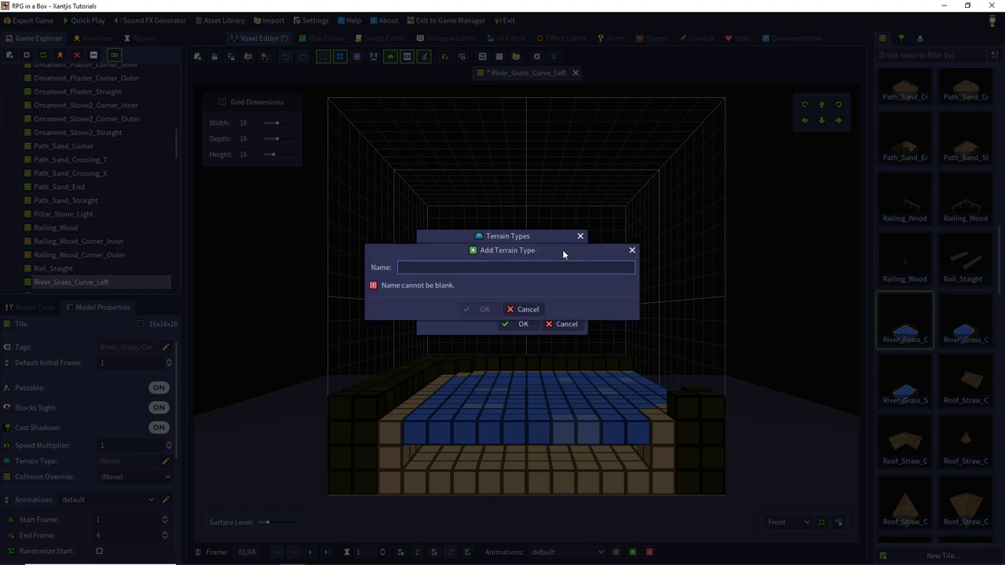
type("Water Deep")
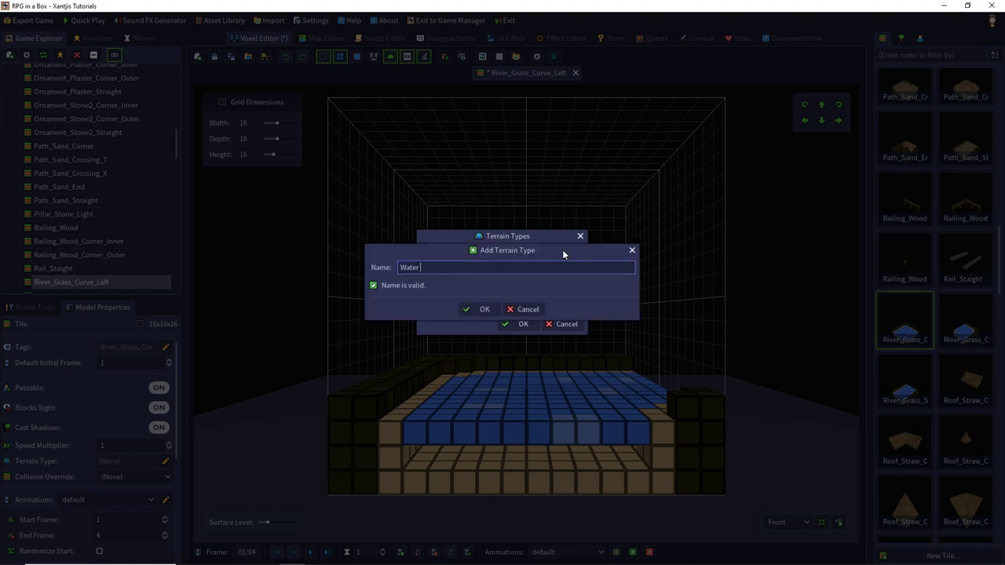
key("Return")
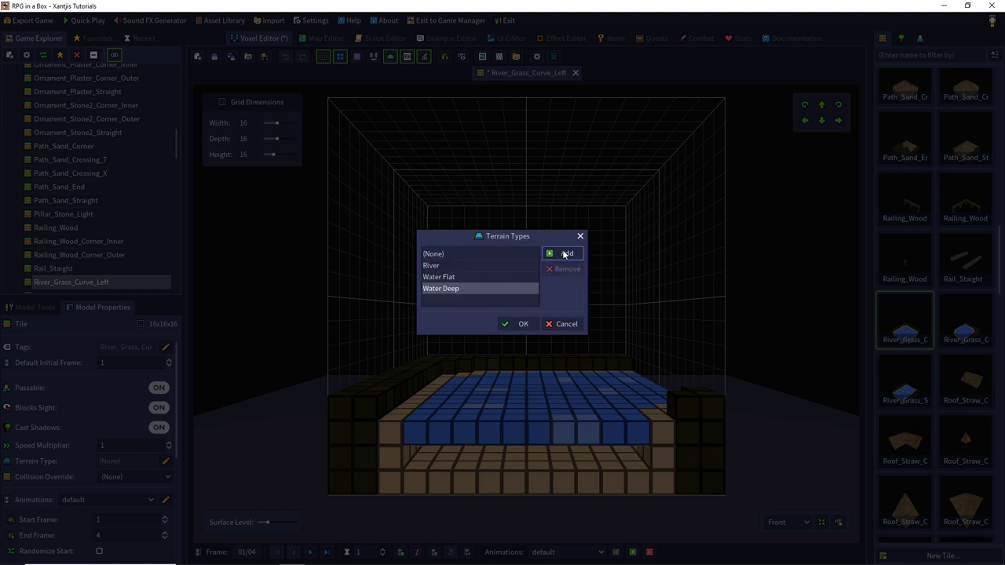
left_click(503, 327)
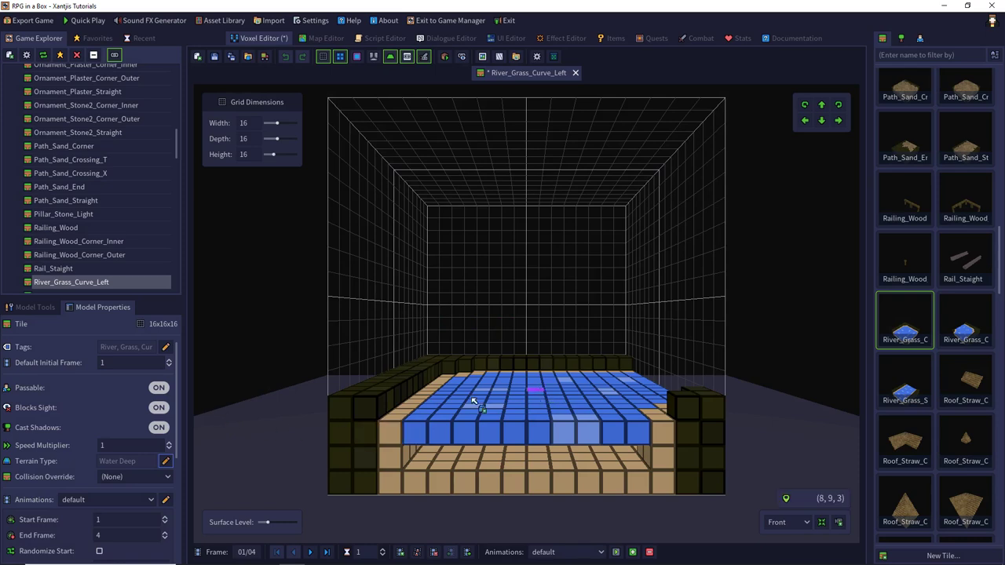
Set the terrain type of the River_Grass_Curve_Left tile to River and save the tile.
left_click(165, 463)
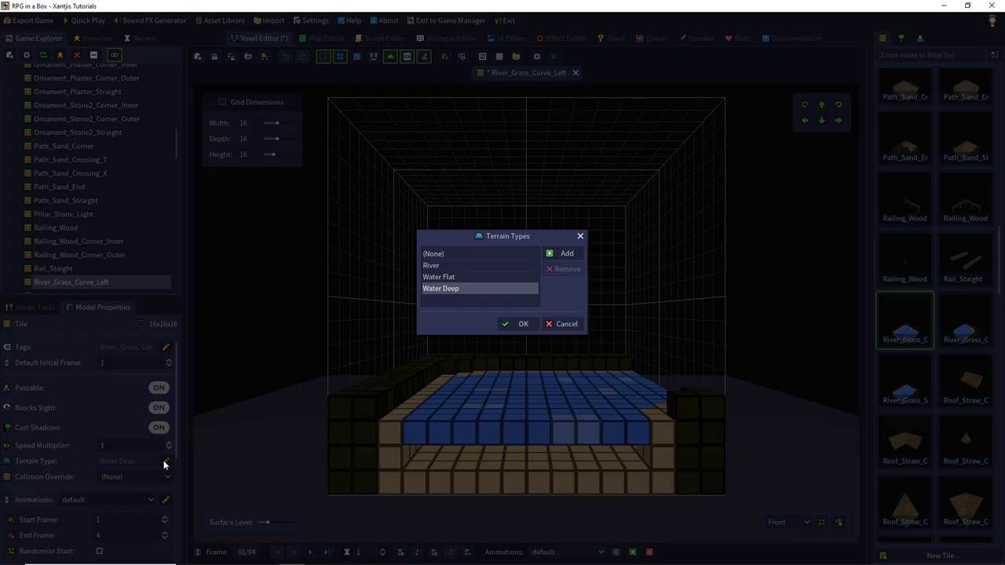
left_click(447, 267)
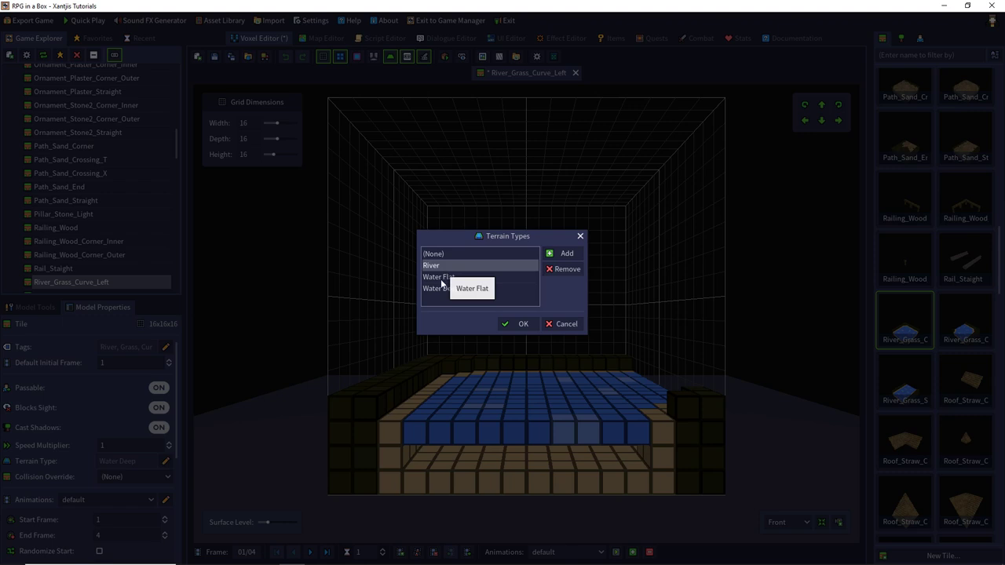
left_click(439, 288)
left_click(441, 277)
left_click(440, 267)
left_click(438, 277)
left_click(441, 267)
left_click(506, 324)
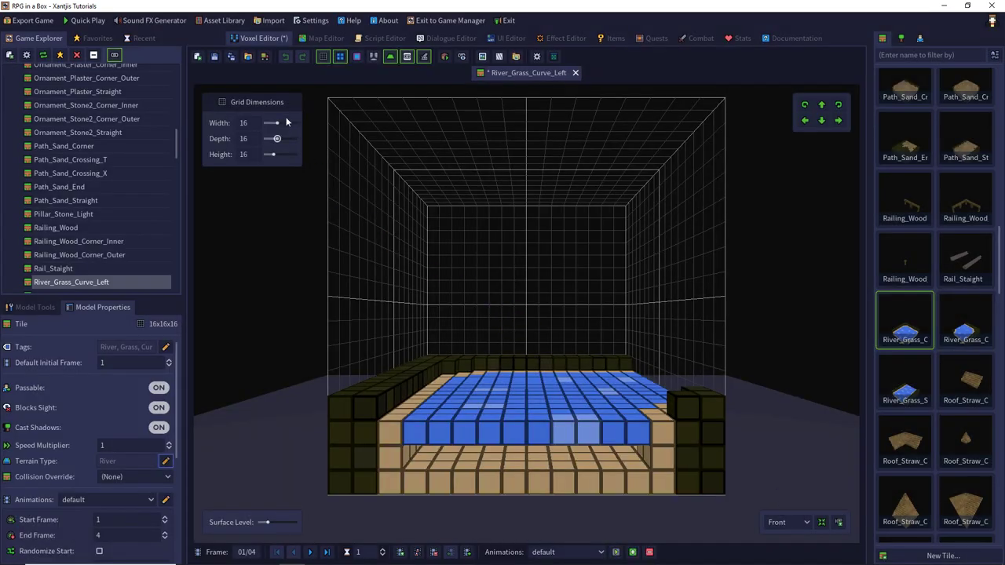
left_click(215, 57)
Open the River_Grass_Curve_Right tile, set its terrain type to River and save it.
double_click(965, 329)
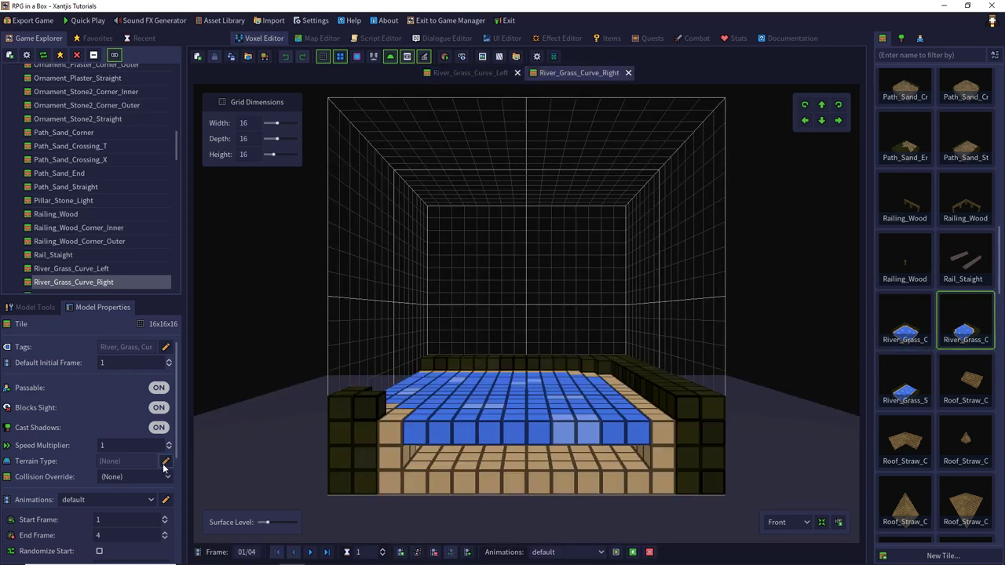
left_click(165, 461)
left_click(444, 267)
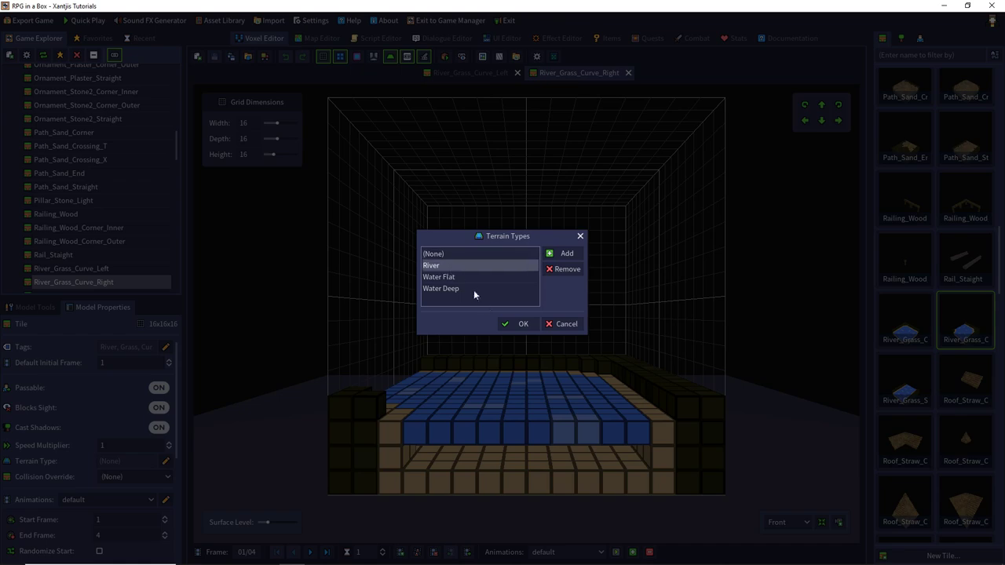
left_click(505, 323)
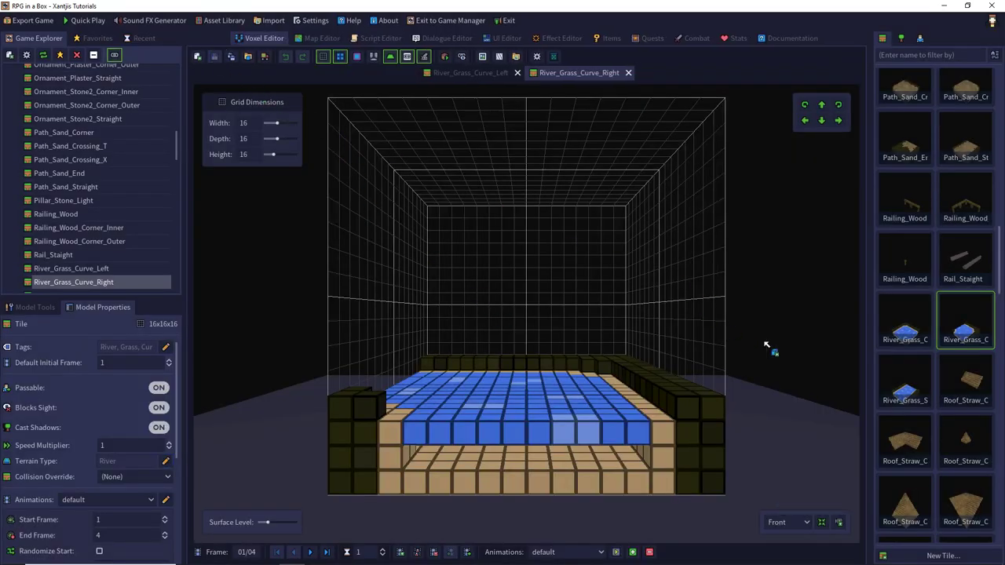
Open the River_Grass_Straight tile, set its terrain type to River and save it.
double_click(898, 383)
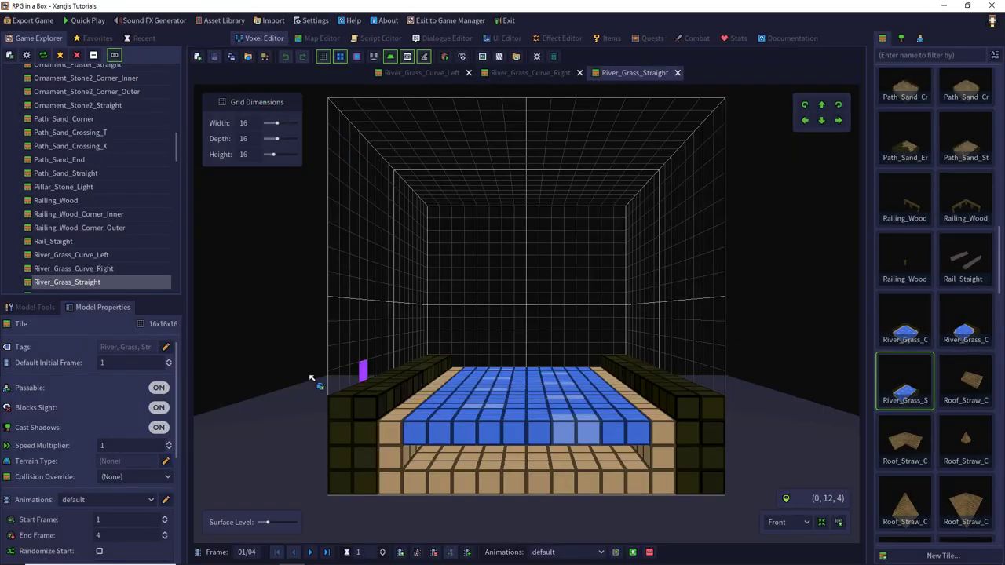
left_click(166, 462)
left_click(464, 267)
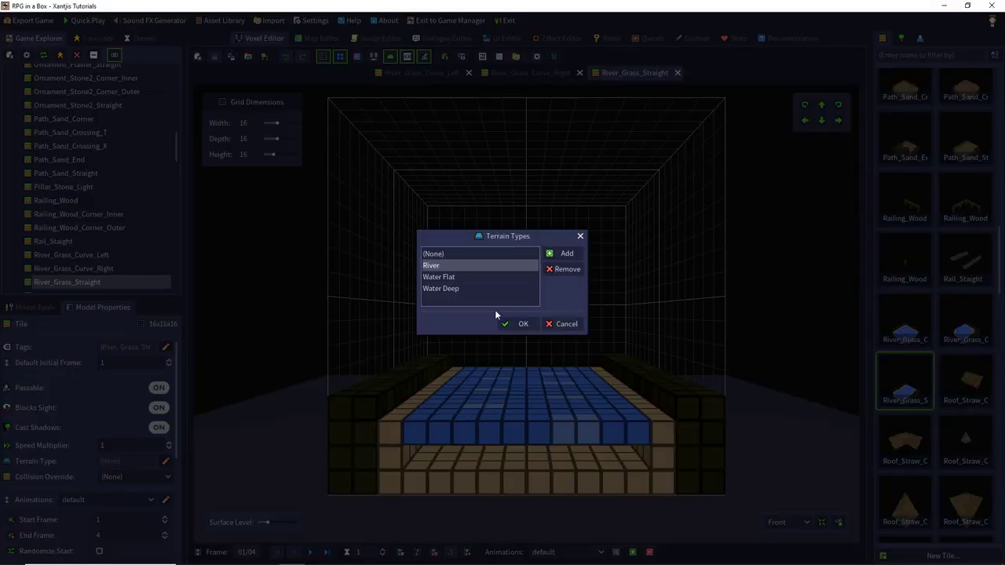
left_click(507, 323)
left_click(214, 57)
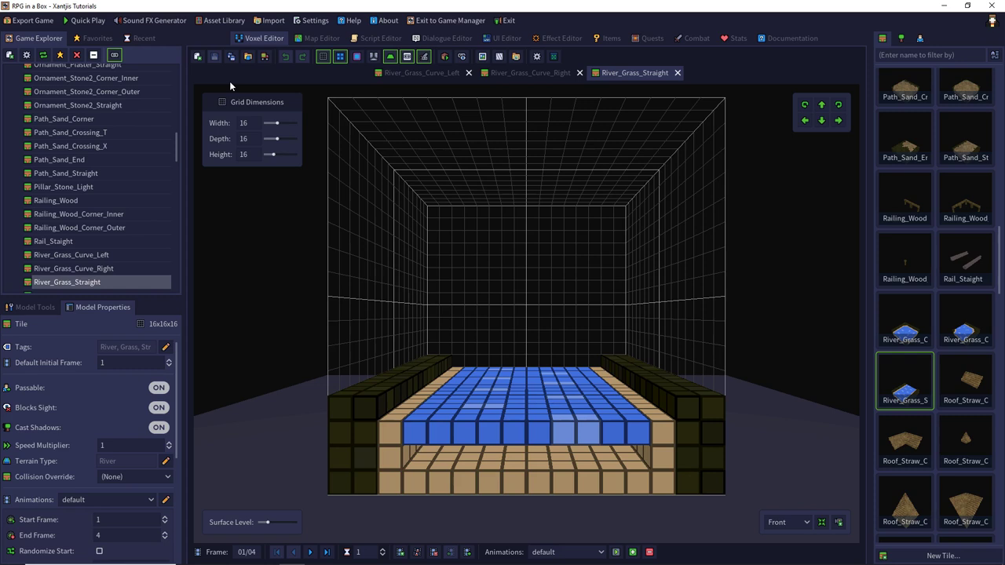
Switch the Passable property of the River_Grass_Straight tile off and back on, and save the tile.
left_click(160, 388)
left_click(159, 387)
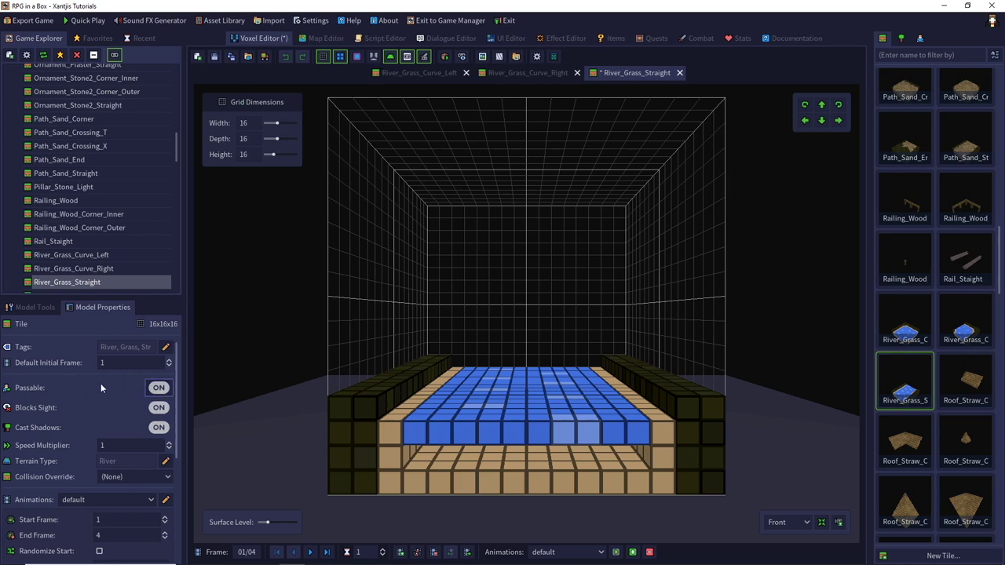
left_click(215, 56)
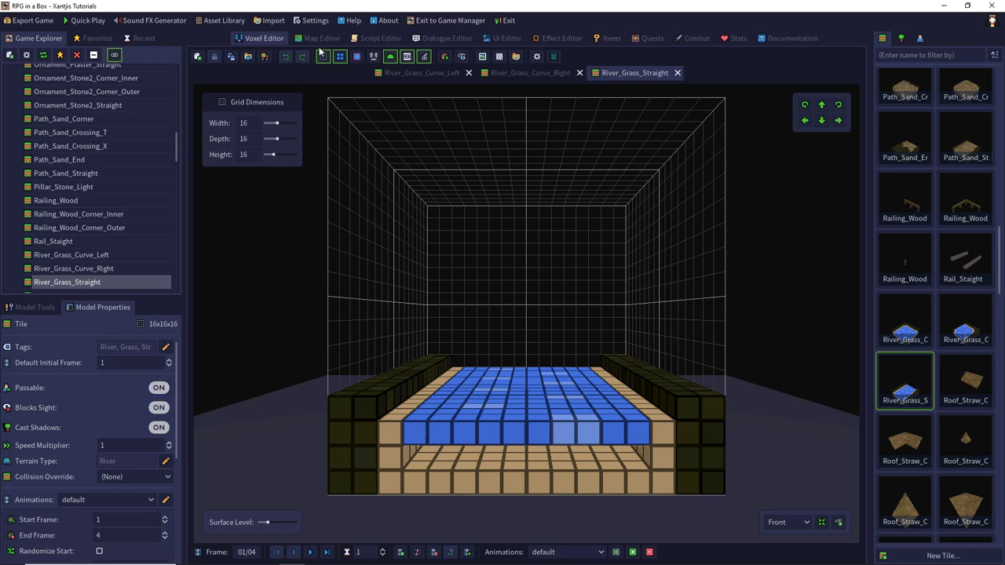
In the Xantji's House map, link the river tiles along the front of the house with Walk and Interact navigation.
left_click(322, 38)
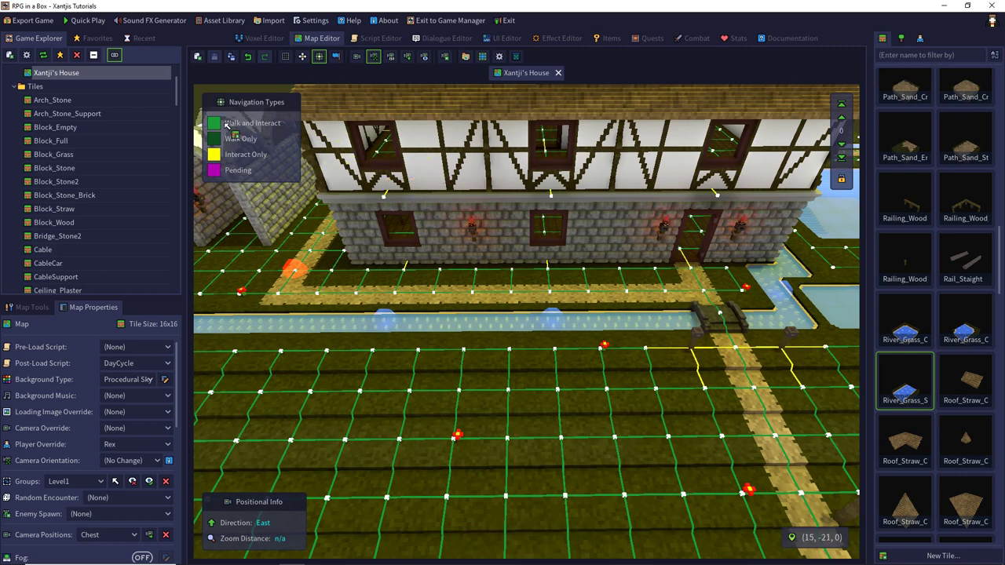
key("a")
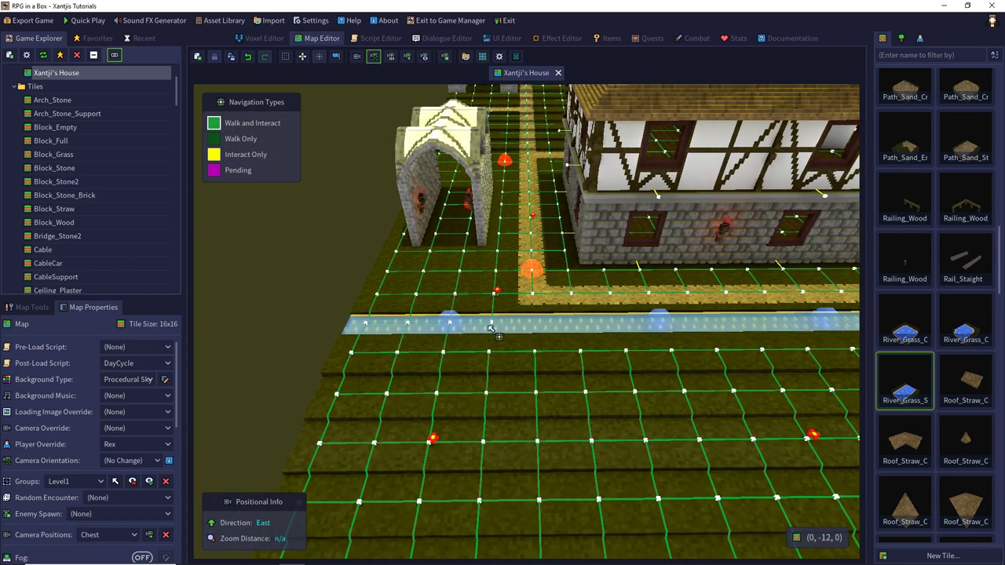
key("d")
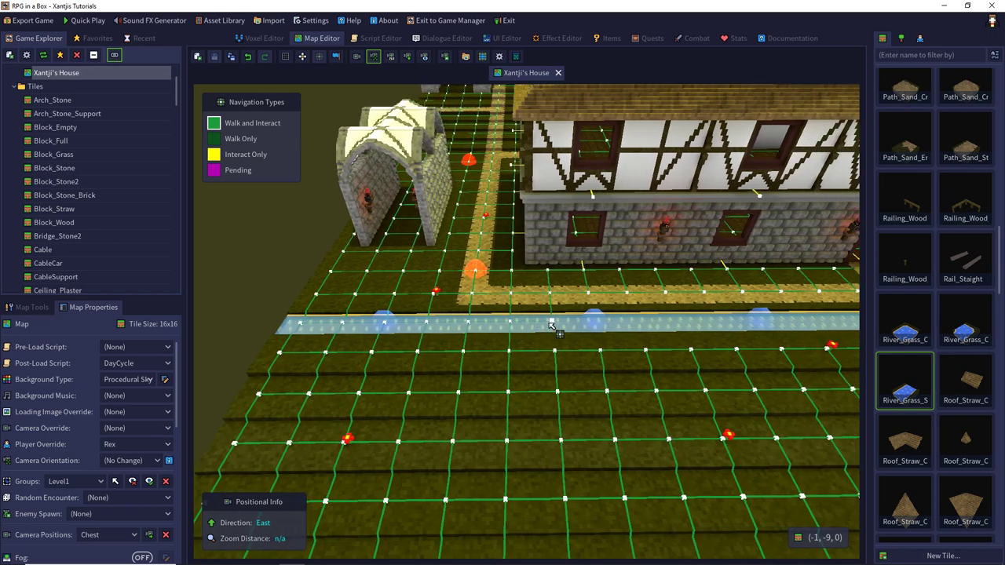
key("d")
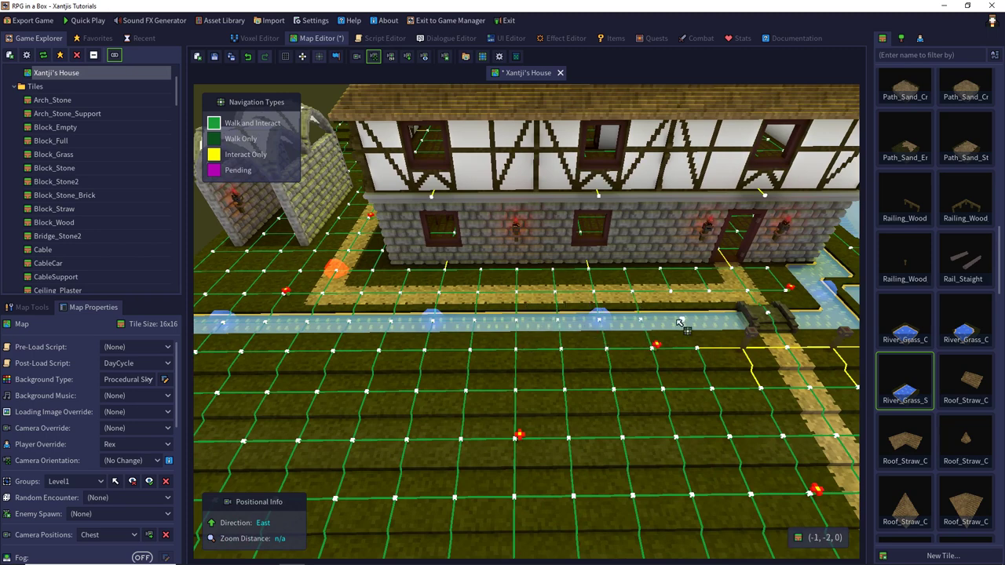
middle_click_drag(636, 324, 353, 225)
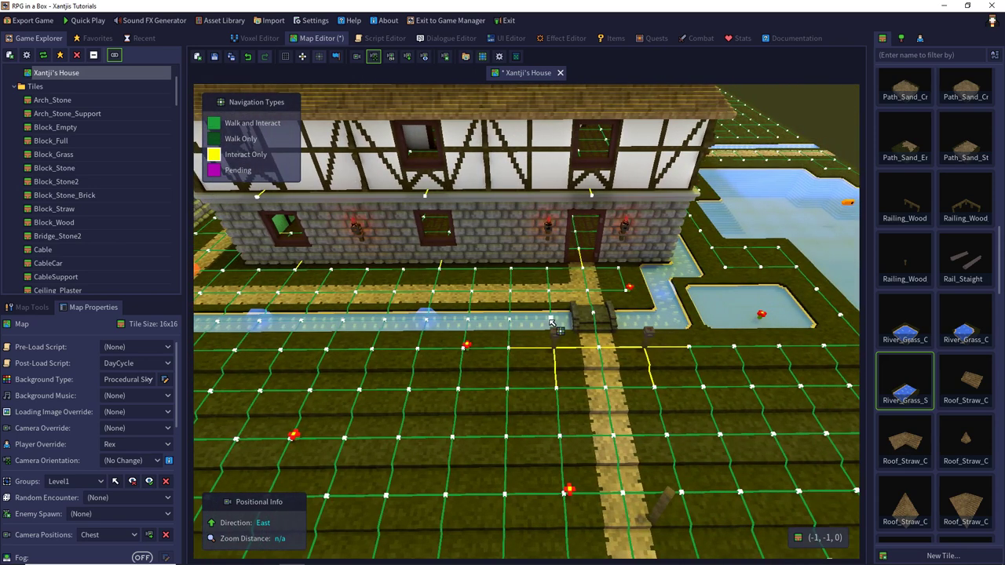
middle_click_drag(554, 353, 531, 359)
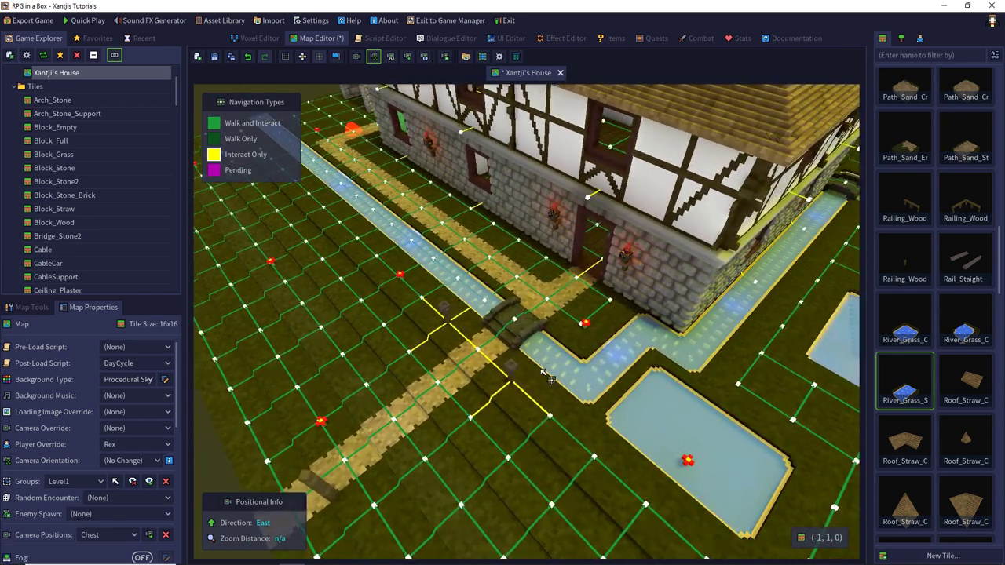
Continue the Walk and Interact navigation through the river bends at the house corner and along the side wall.
left_click(215, 124)
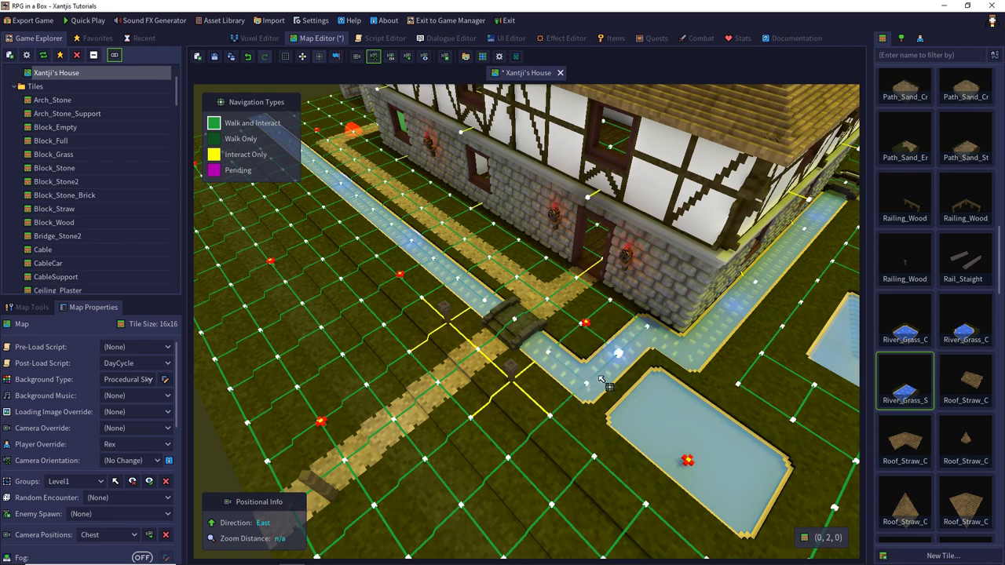
key("q")
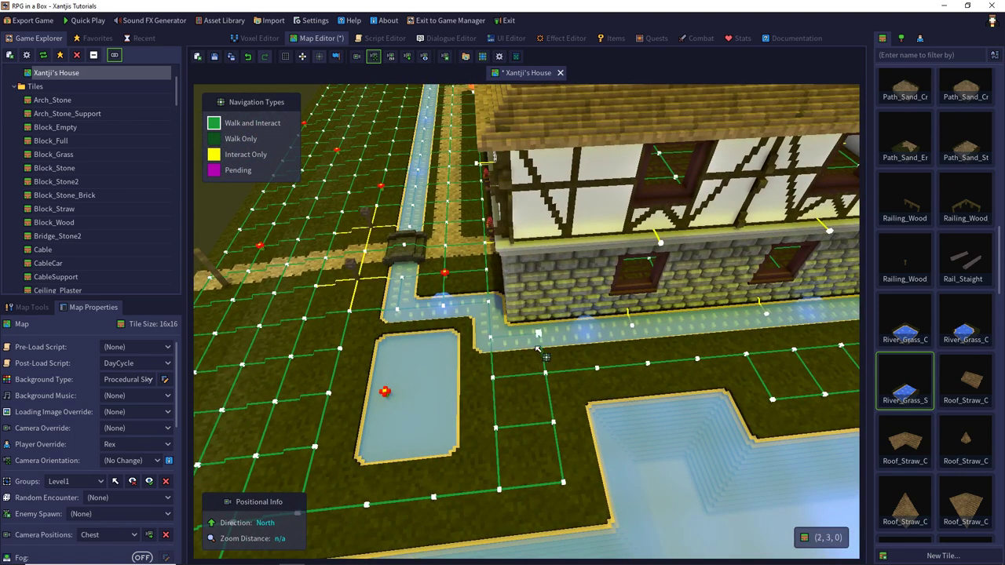
key("d")
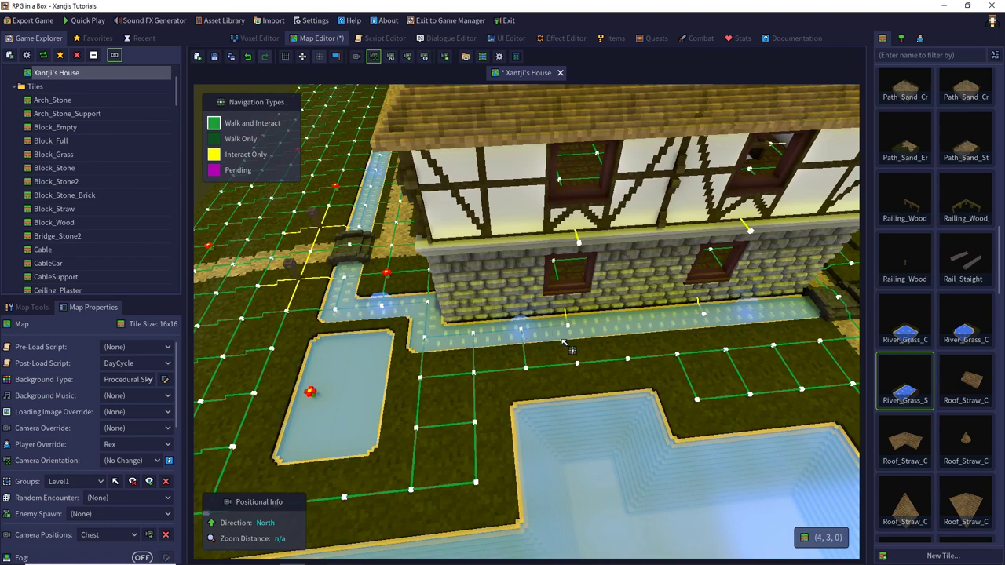
key("d")
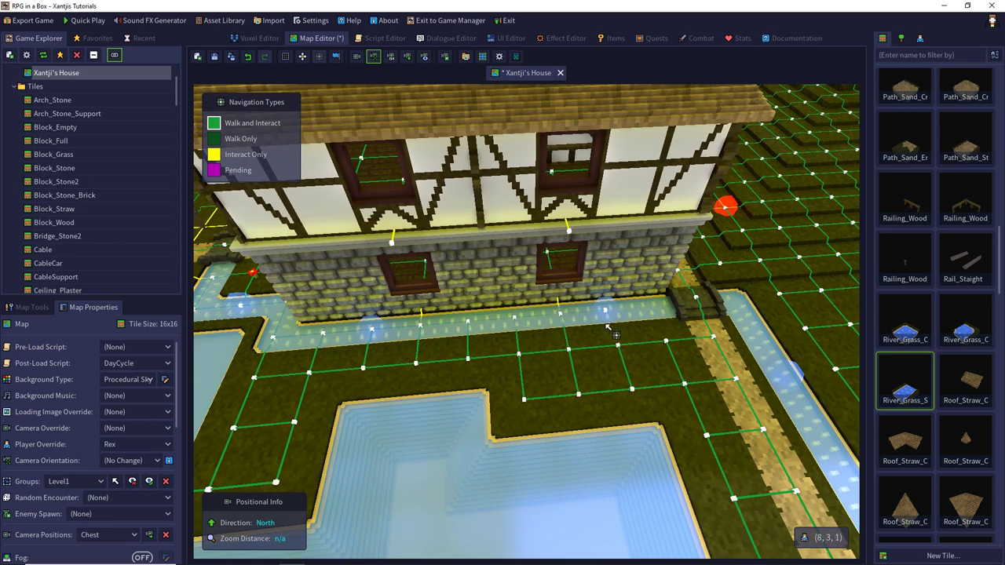
key("d")
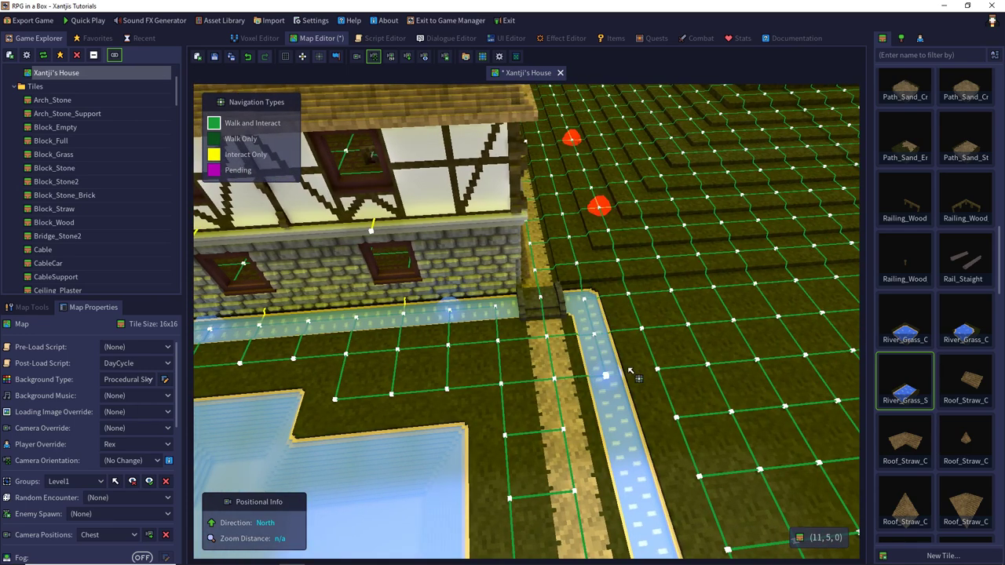
Extend the Walk and Interact navigation along the river beside the sand path, up to the edge of the map.
scroll(634, 370, "down", 2)
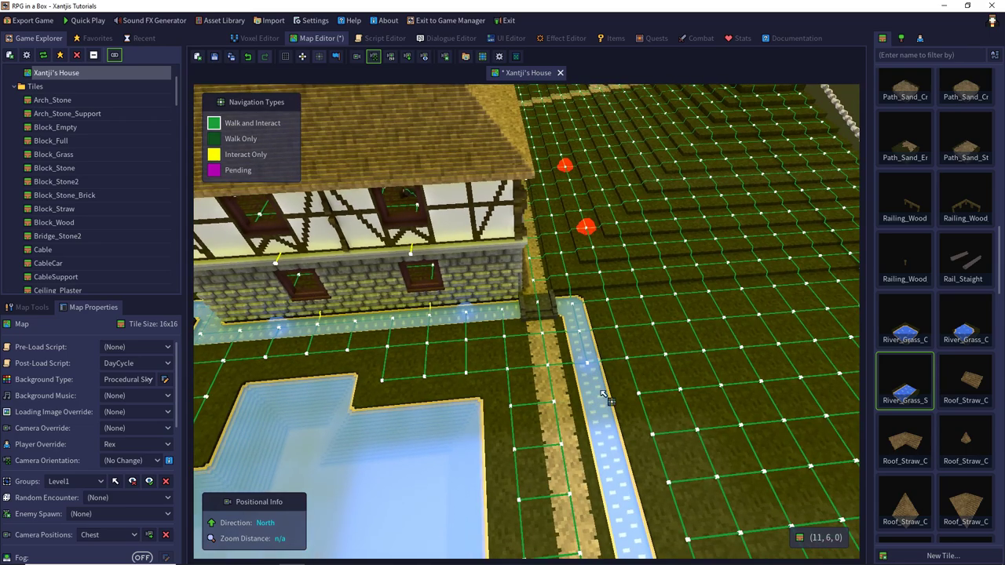
key("e")
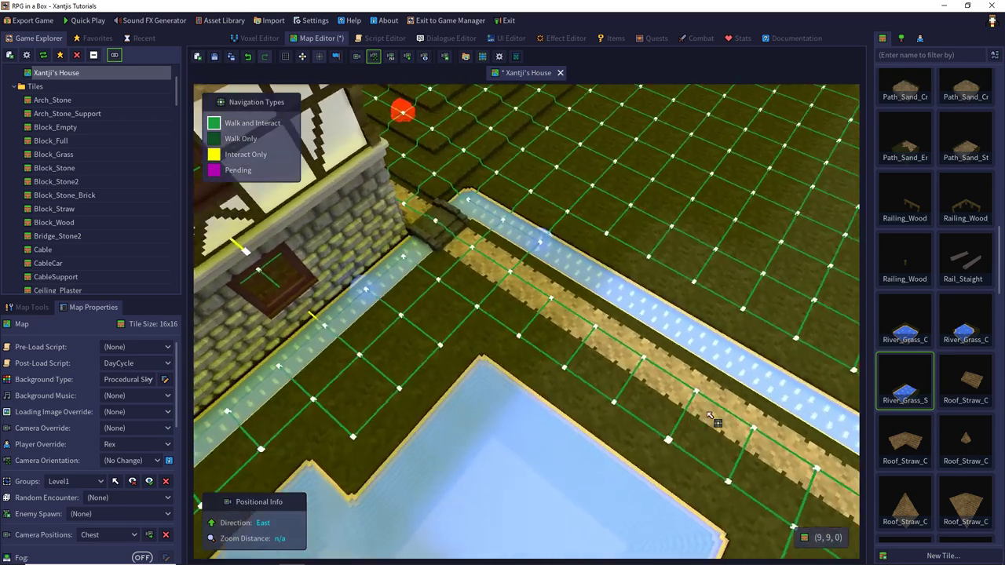
left_click(450, 349)
key("d")
mouse_move(444, 355)
left_mouse_down()
mouse_move(625, 369)
mouse_move(648, 381)
mouse_move(655, 366)
mouse_move(592, 405)
mouse_move(521, 338)
mouse_move(518, 352)
mouse_move(476, 333)
mouse_move(405, 360)
left_mouse_up()
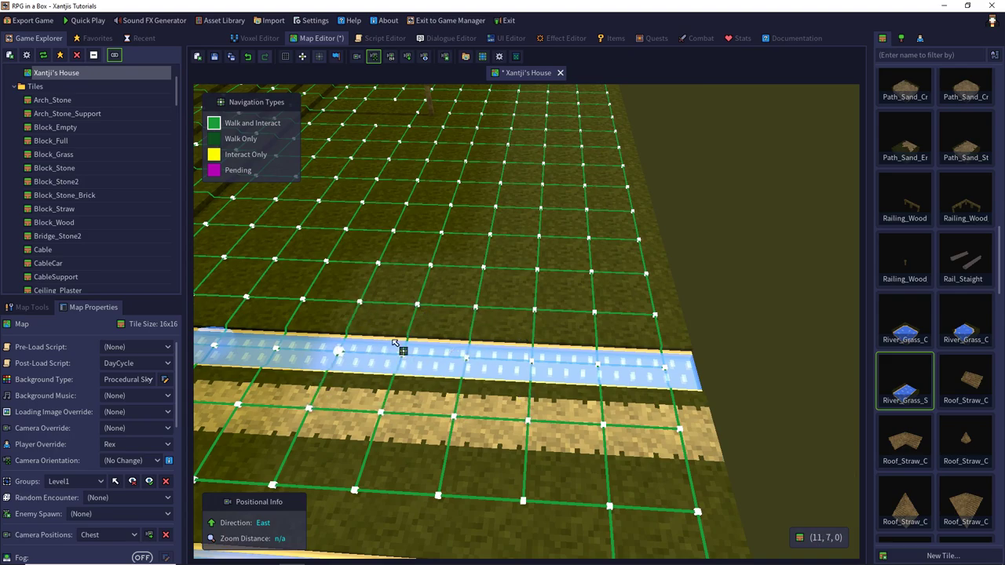
key("e")
key("q")
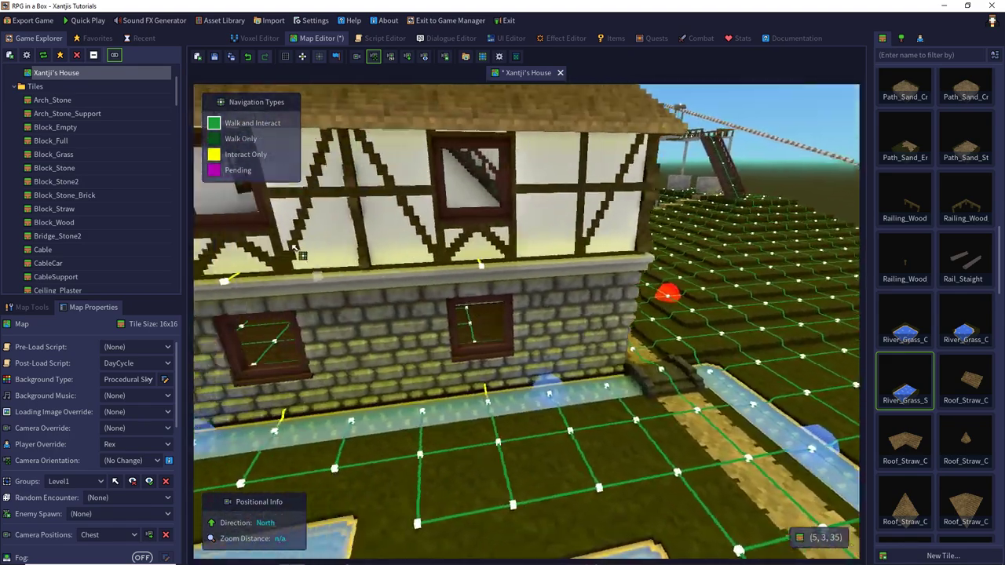
Select the lower wall sections beside the river with the map's edit tool and examine the navigation connections around them.
left_click(30, 308)
left_click(39, 329)
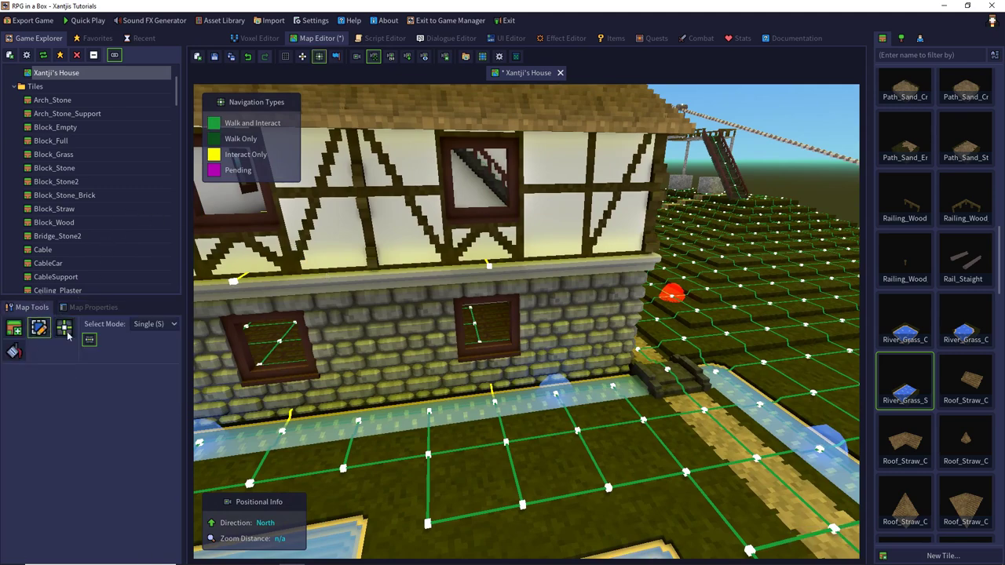
left_click_drag(615, 363, 243, 401)
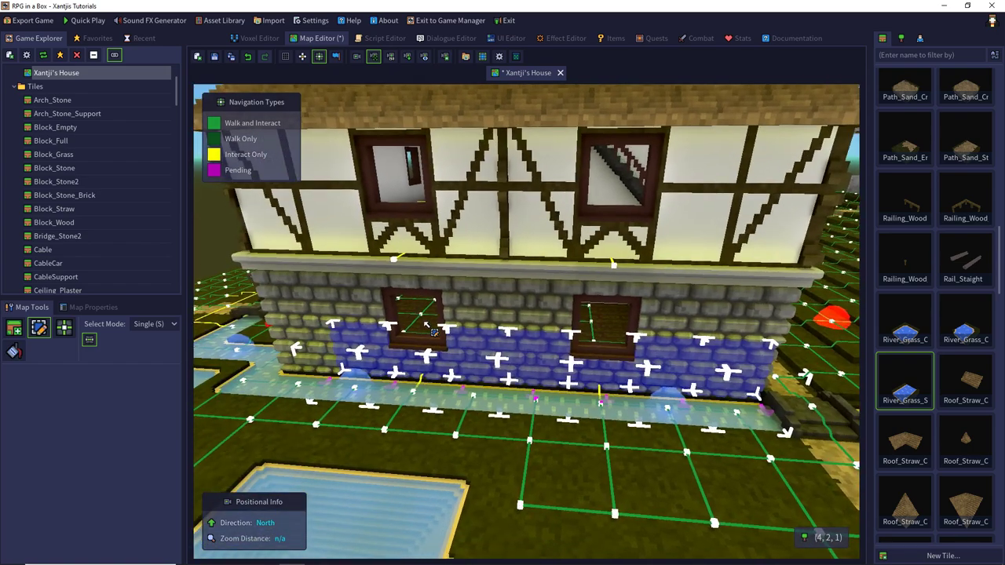
key("Delete")
right_click_drag(477, 352, 554, 330)
left_click(555, 336)
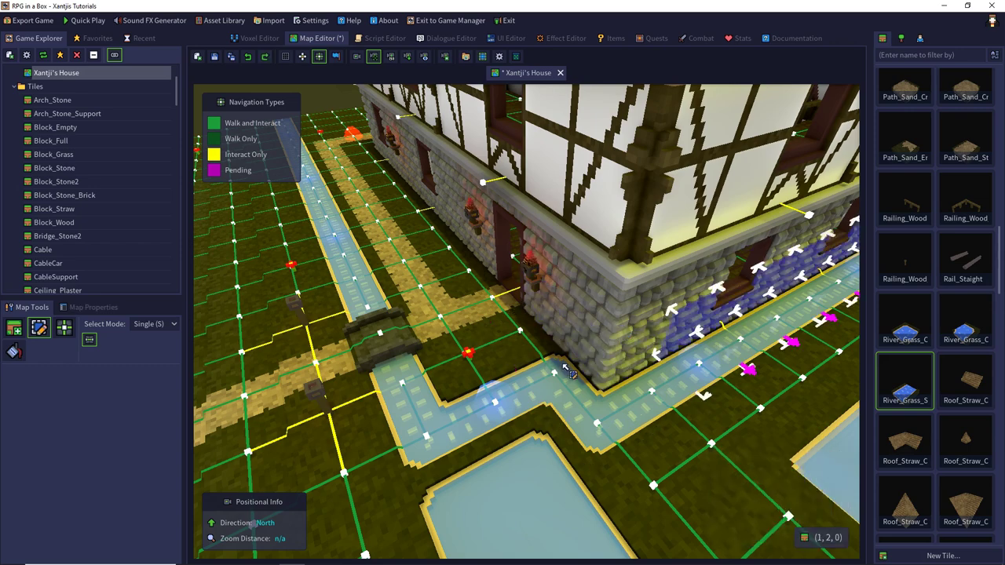
Check the navigation links along the river in front of the house and save the map.
scroll(605, 339, "up", 2)
right_click_drag(581, 341, 676, 346)
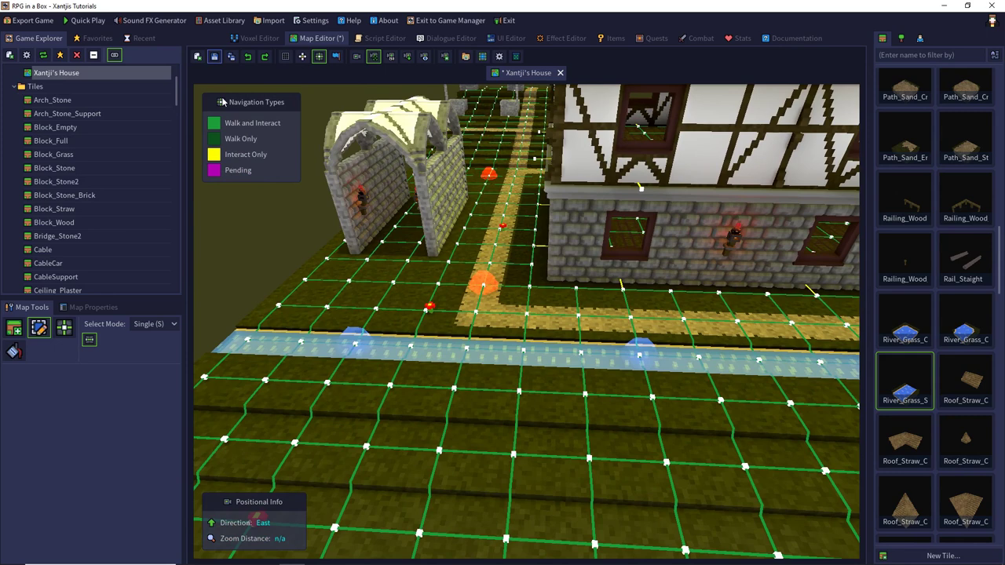
key("ctrl+s")
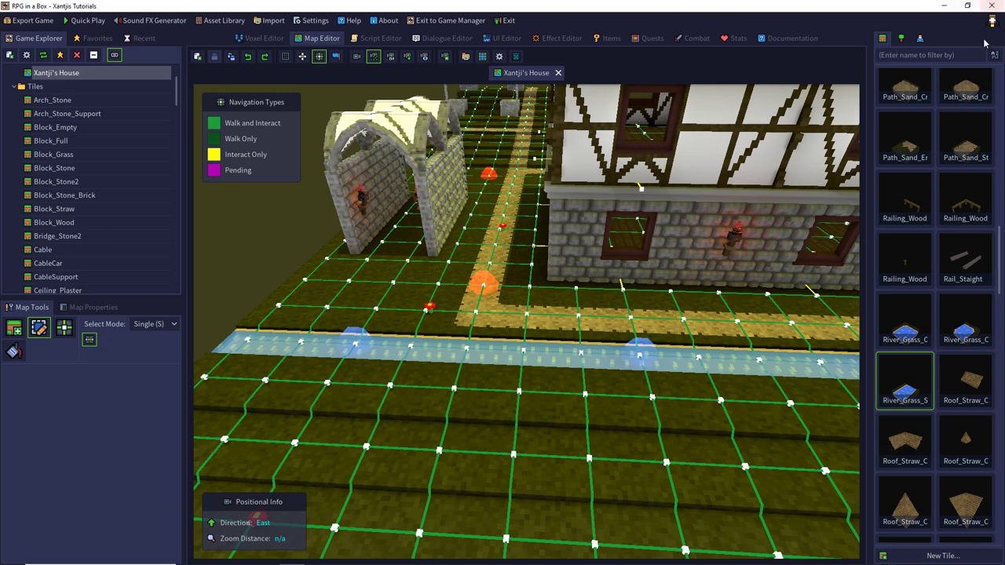
Open the Rex character and set its Terrain Types property to "Prohibited from...".
left_click(919, 39)
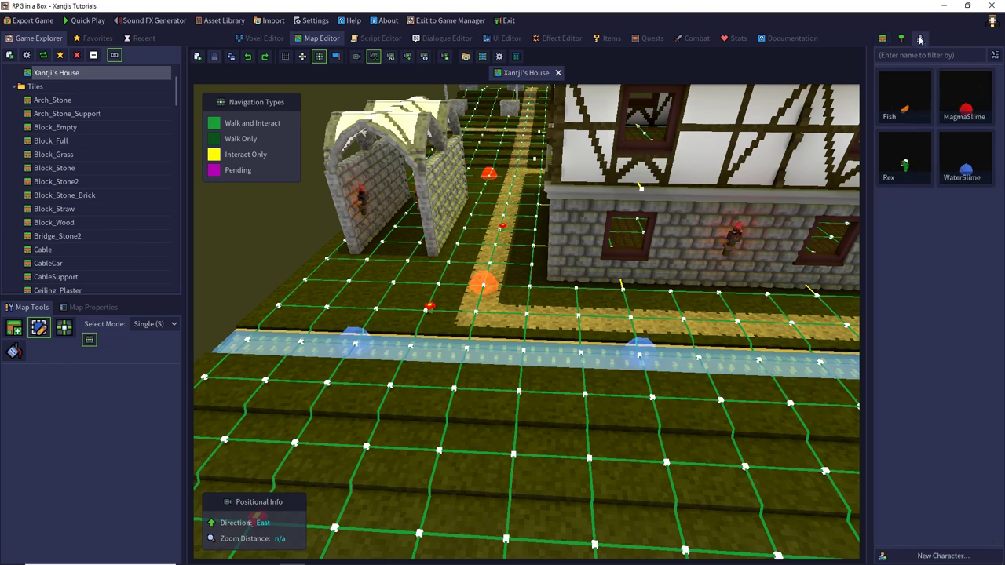
double_click(903, 161)
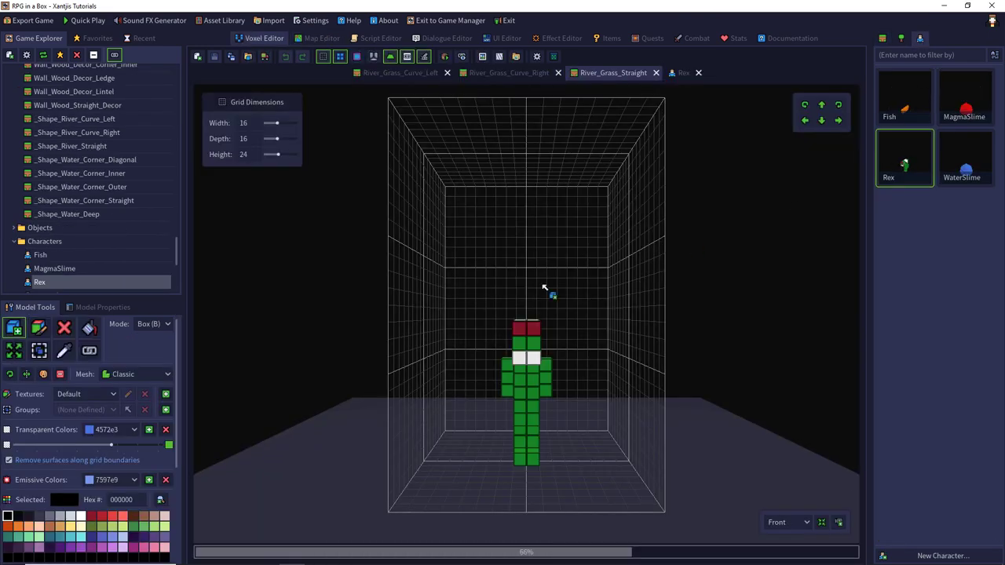
left_click(81, 311)
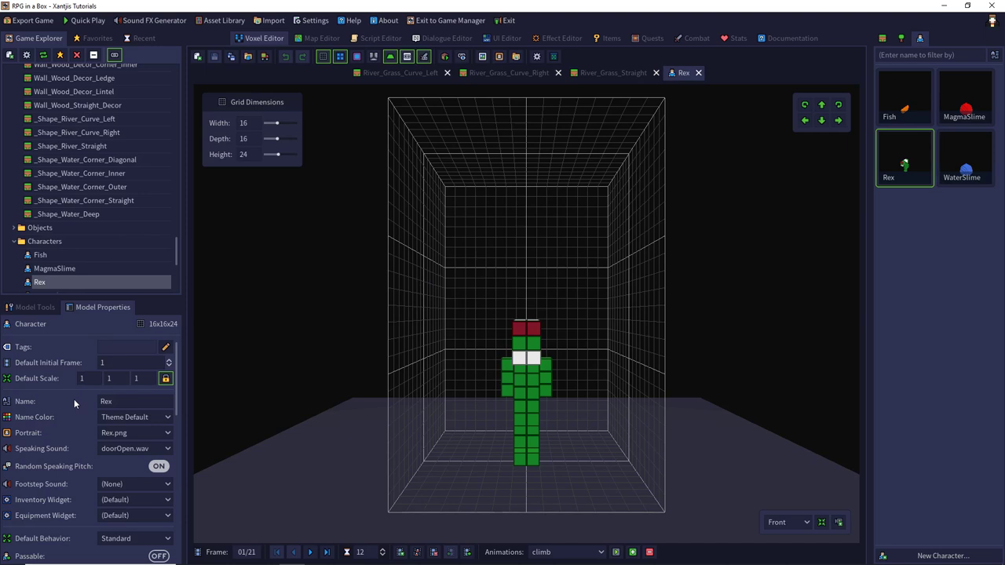
scroll(72, 399, "down", 4)
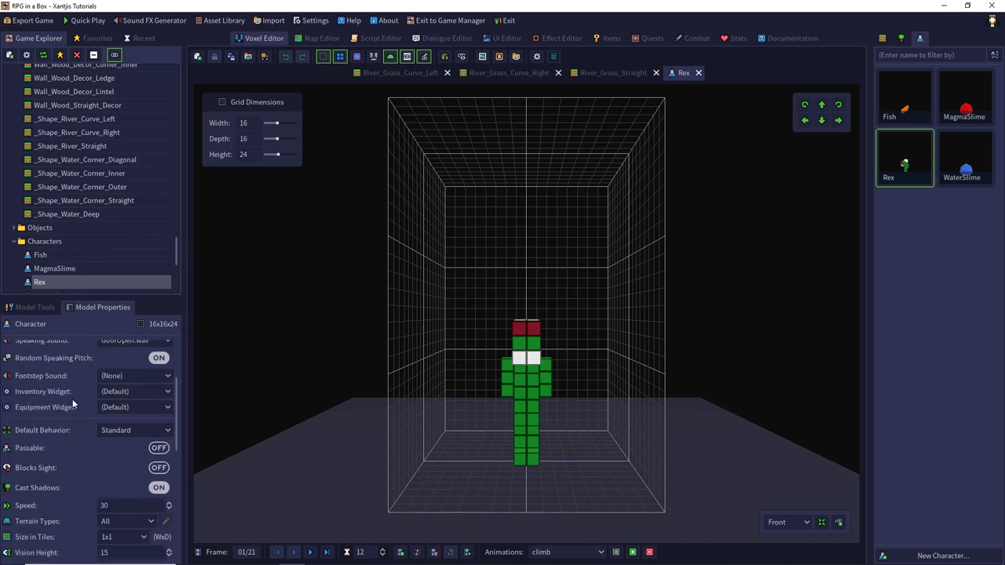
scroll(72, 402, "down", 1)
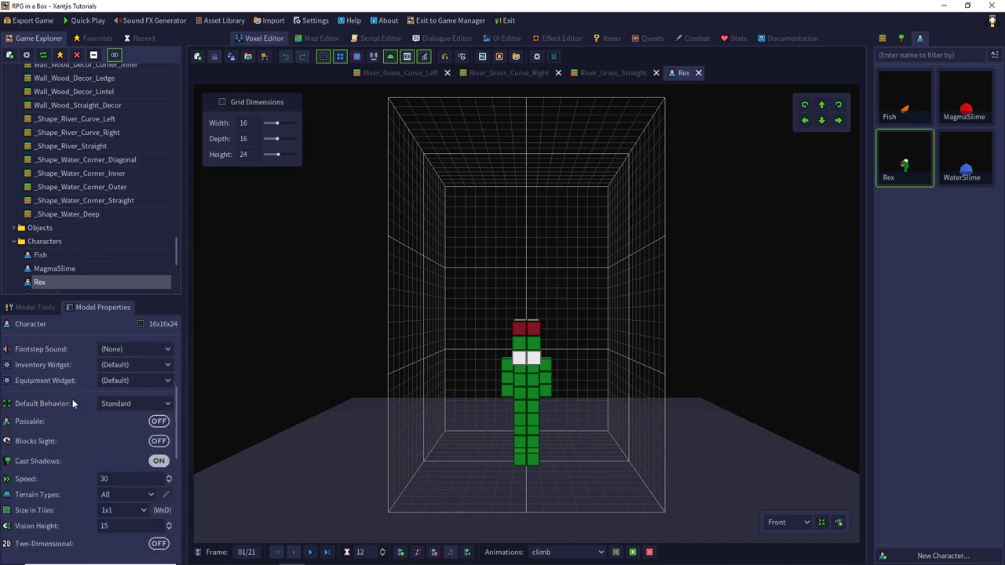
left_click(114, 494)
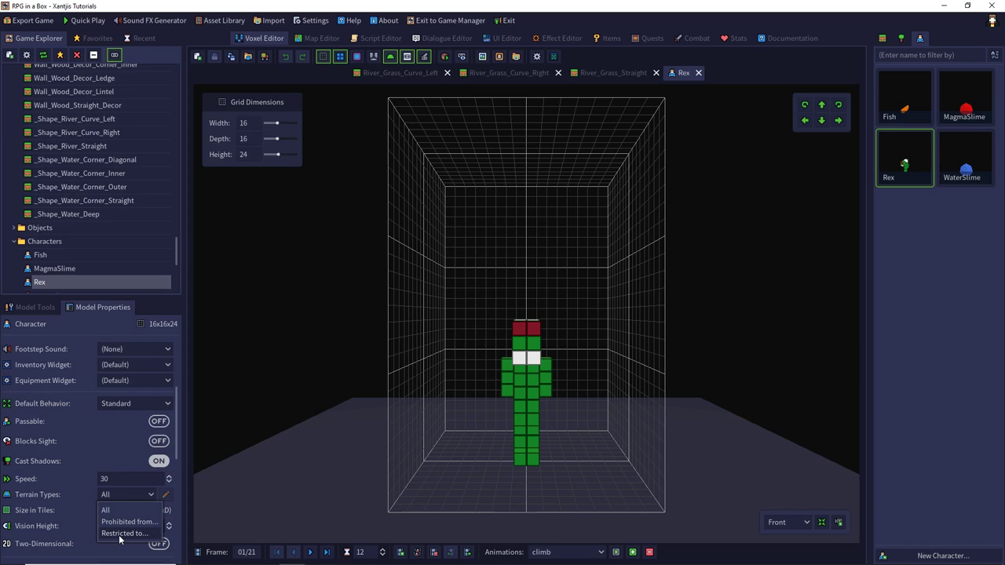
left_click(126, 521)
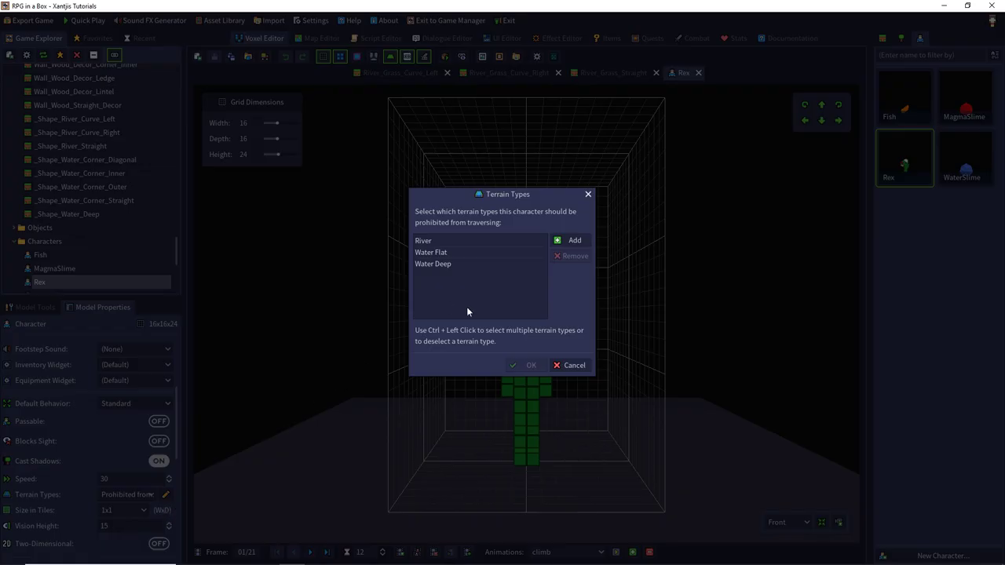
left_click(436, 262)
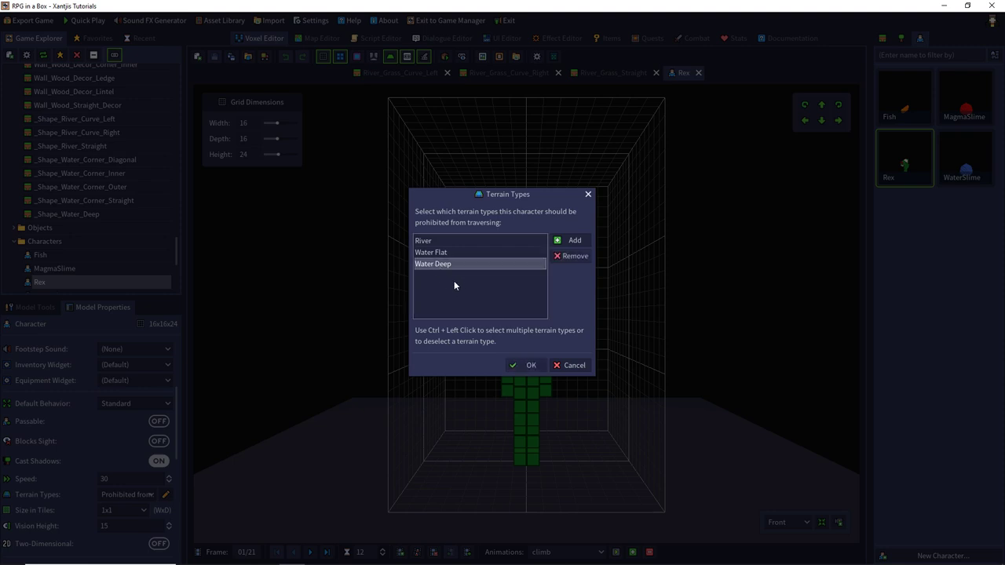
left_click(438, 243, "ctrl")
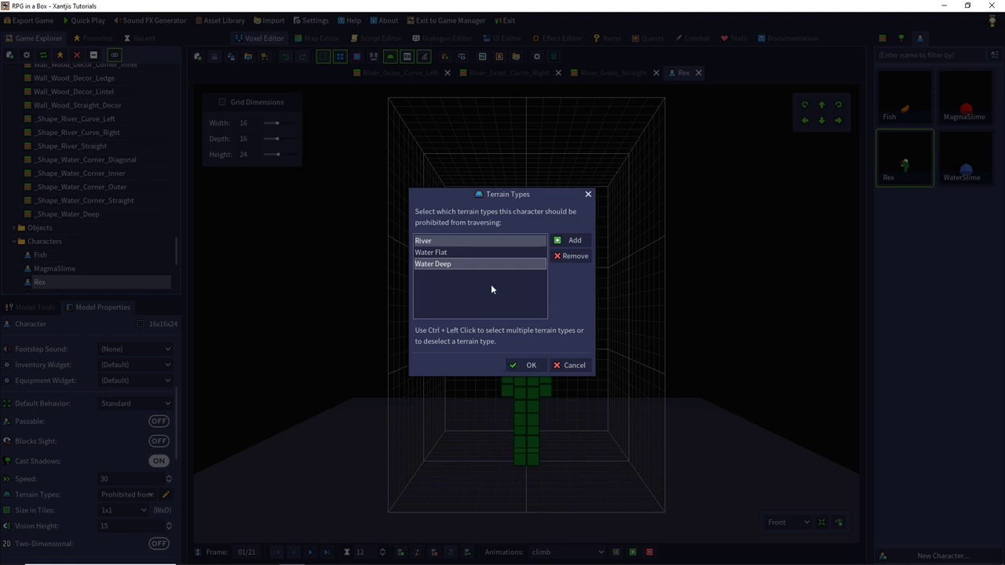
left_click(455, 252)
left_click(453, 243)
left_click(447, 252)
left_click(446, 263)
left_click(449, 252)
left_click(442, 241)
left_click(442, 251)
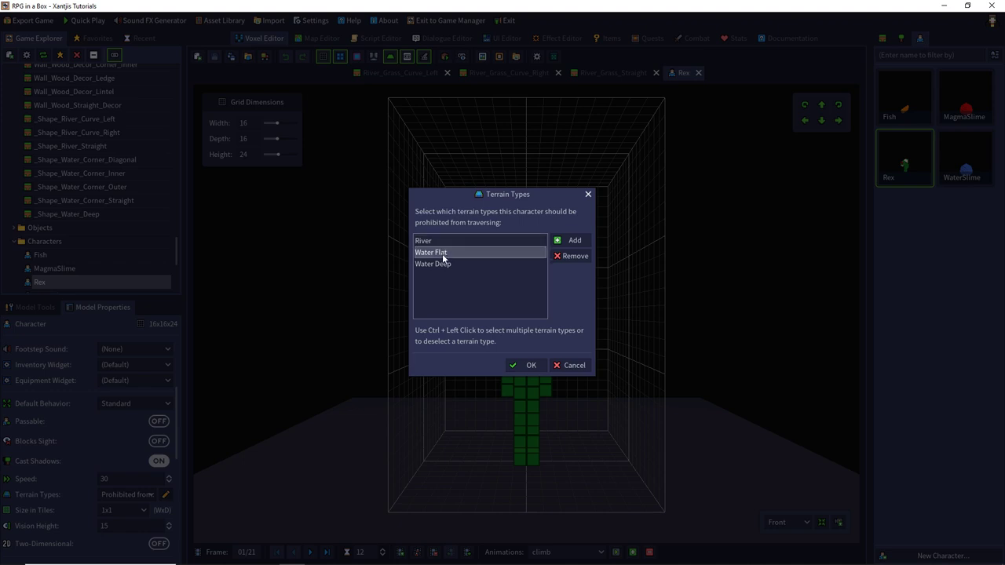
Prohibit Rex from traversing the River and Water Deep terrain types, and save the character.
left_click(442, 264)
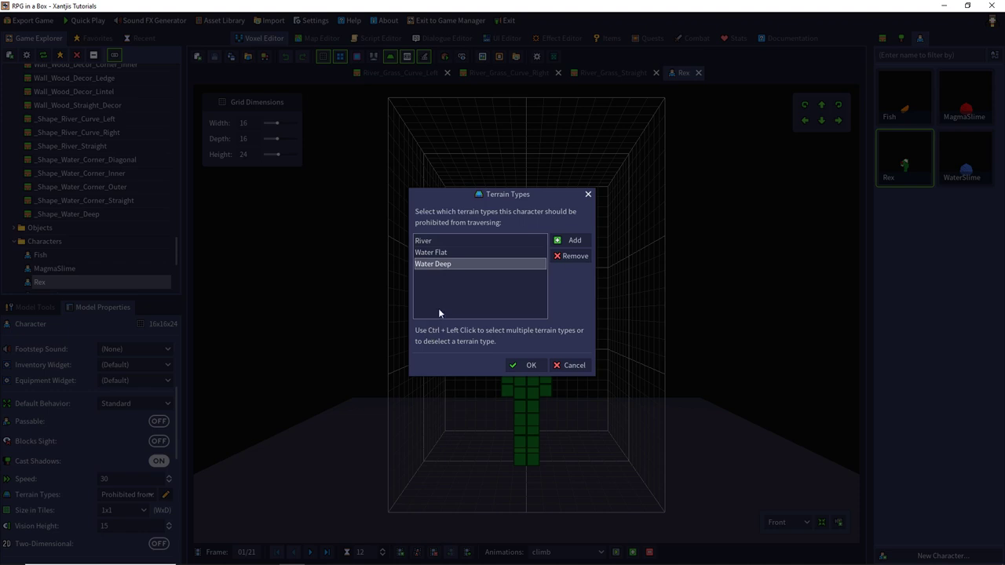
left_click(446, 241, "ctrl")
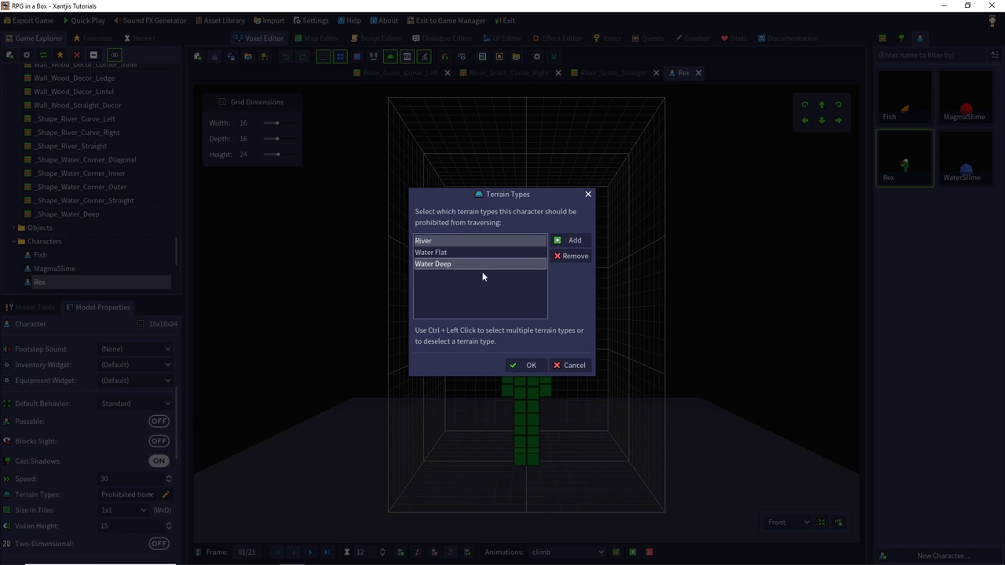
left_click(524, 362)
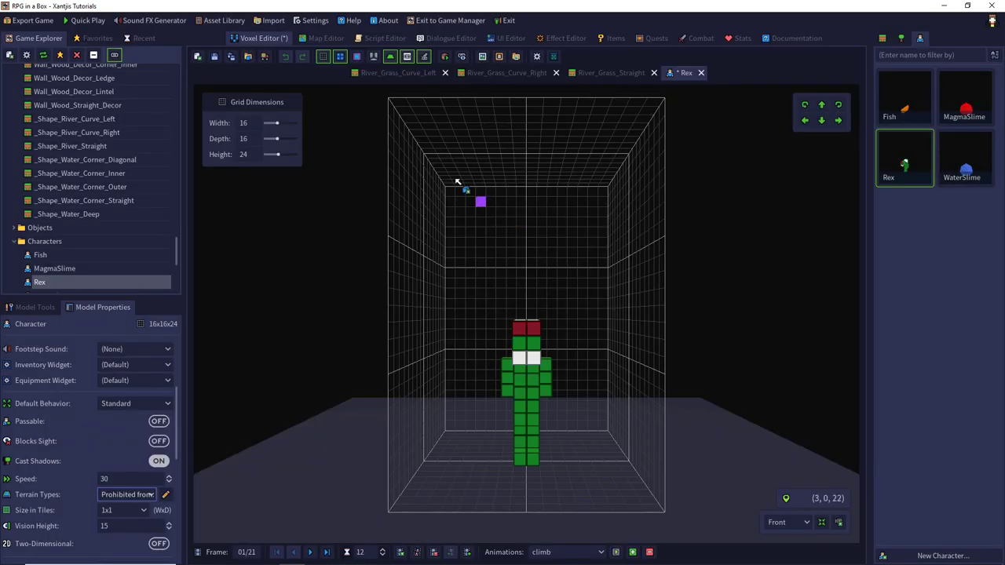
left_click(213, 57)
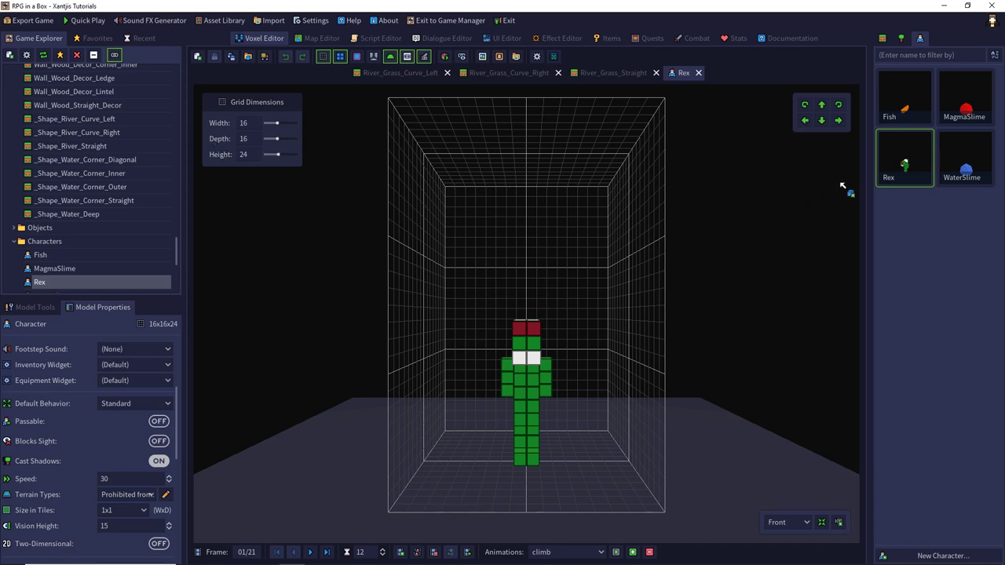
left_click(957, 163)
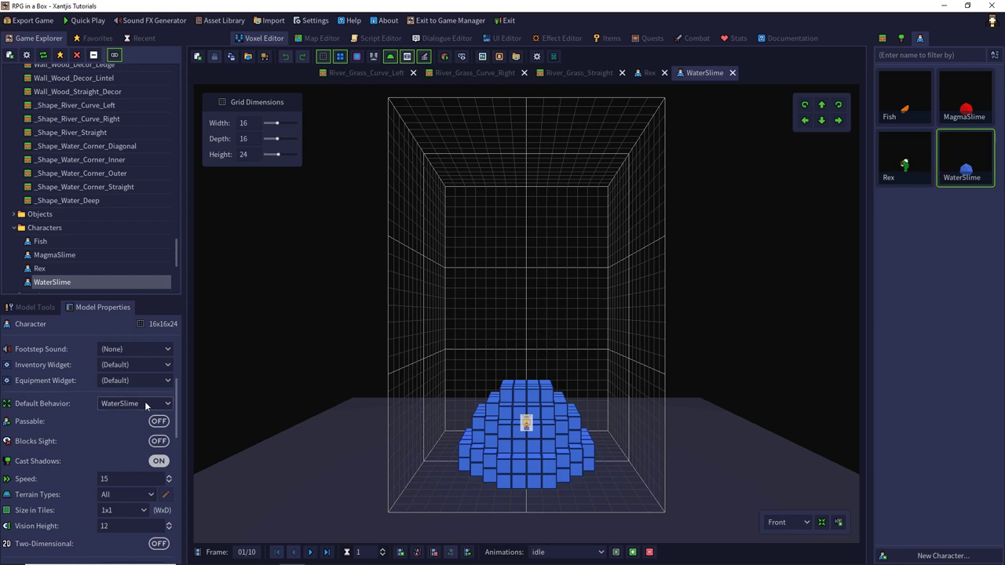
left_click(116, 495)
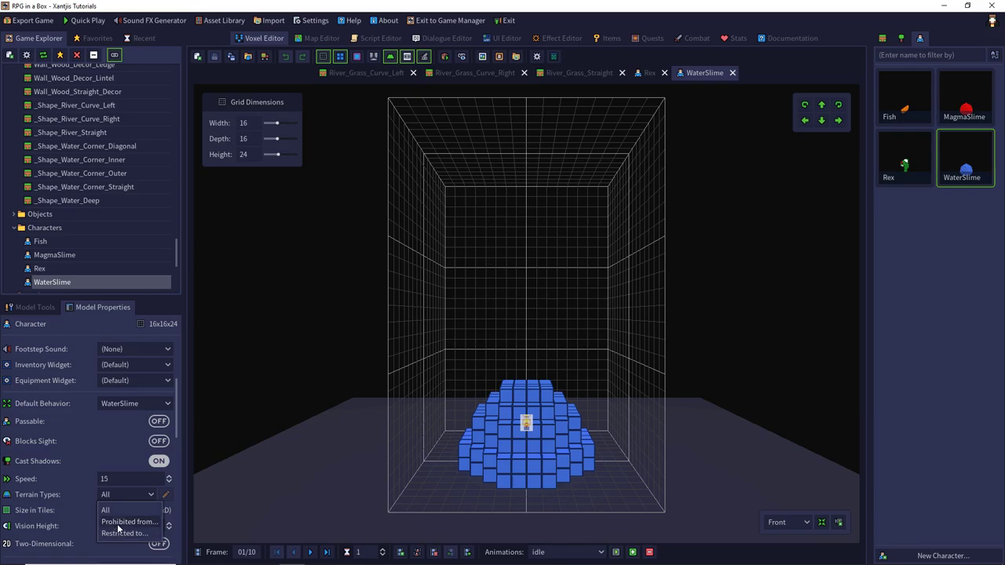
left_click(126, 522)
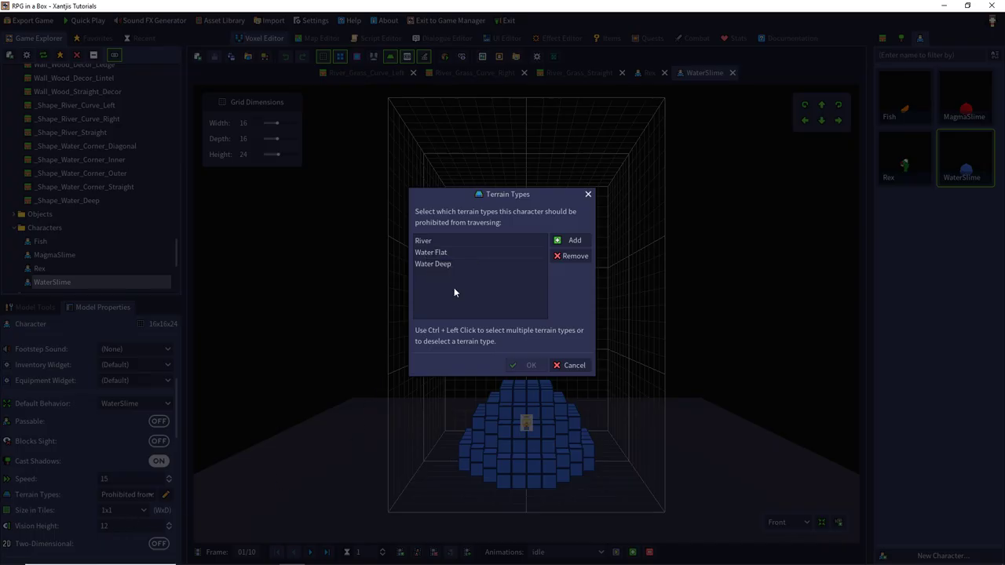
key("Escape")
Open the MagmaSlime character, prohibit it from traversing River, Water Flat and Water Deep, and save it.
double_click(956, 117)
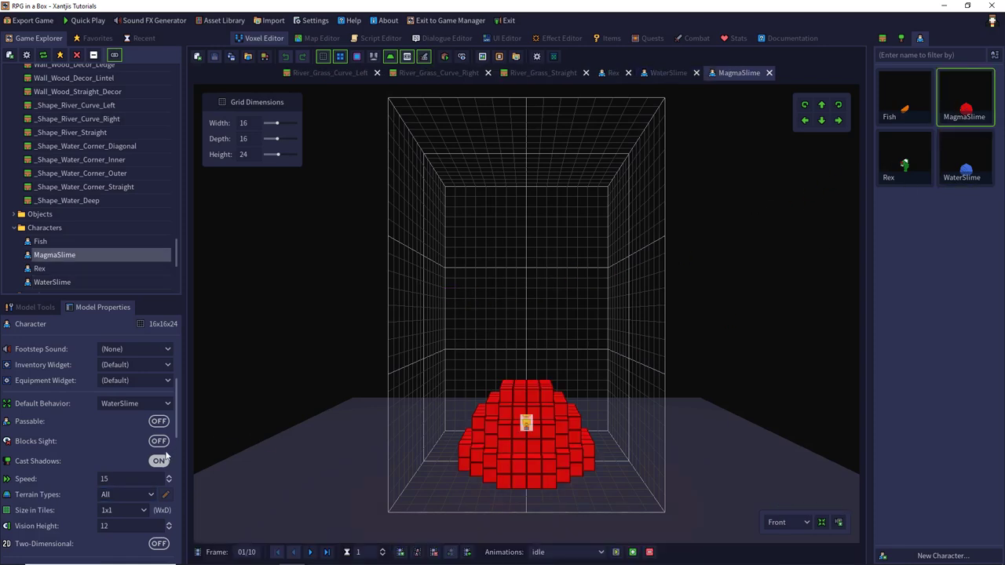
left_click(154, 495)
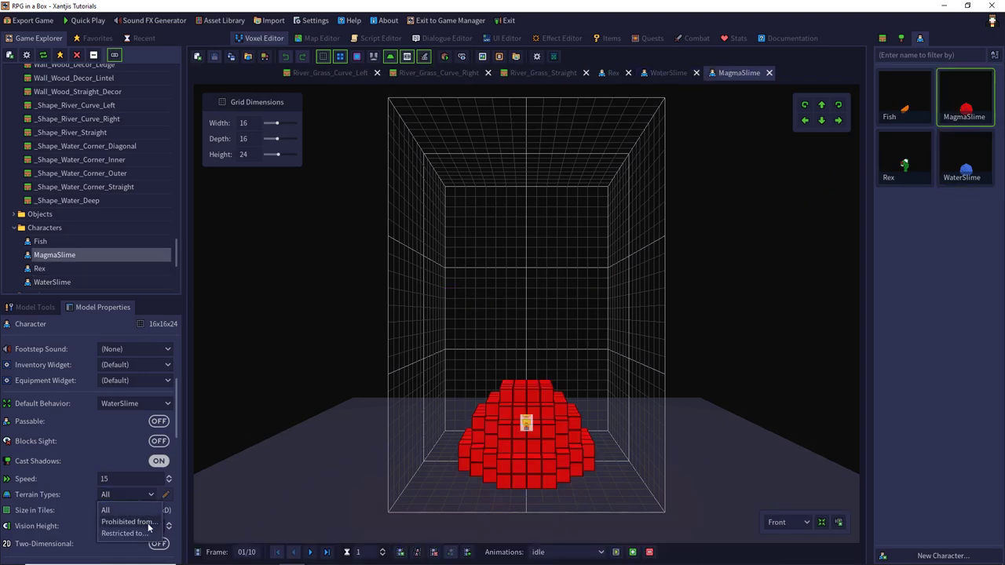
left_click(147, 523)
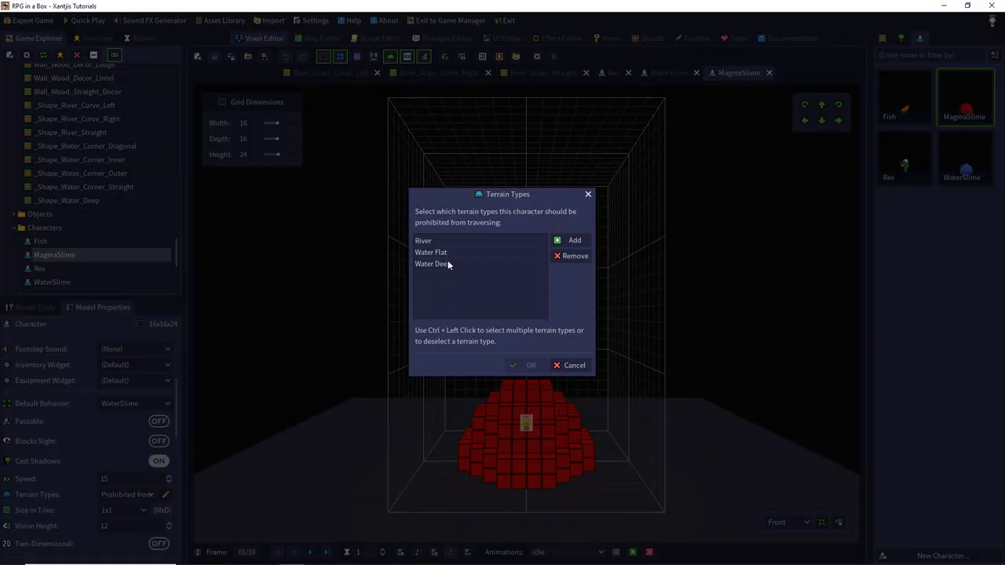
left_click_drag(444, 244, 439, 271)
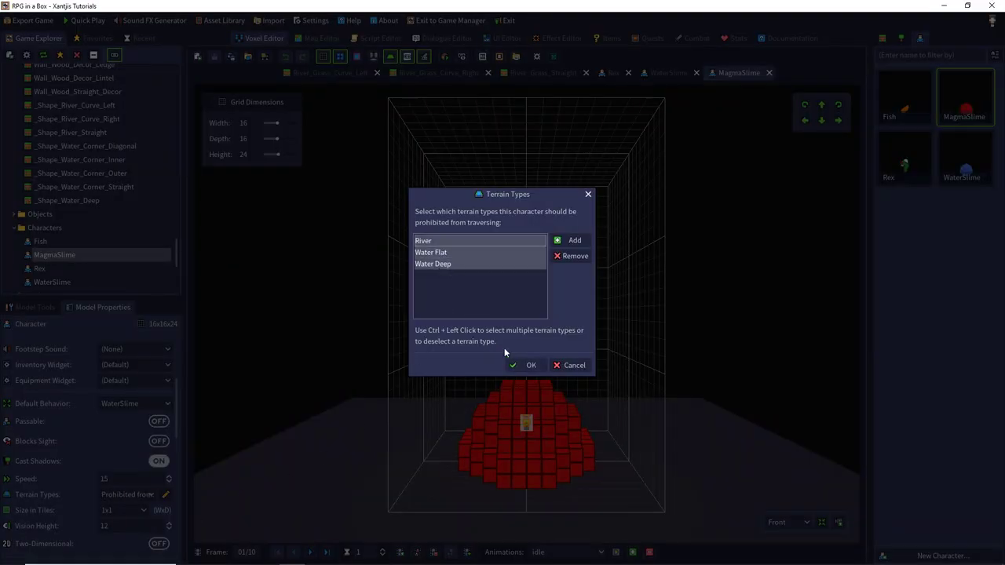
left_click(531, 365)
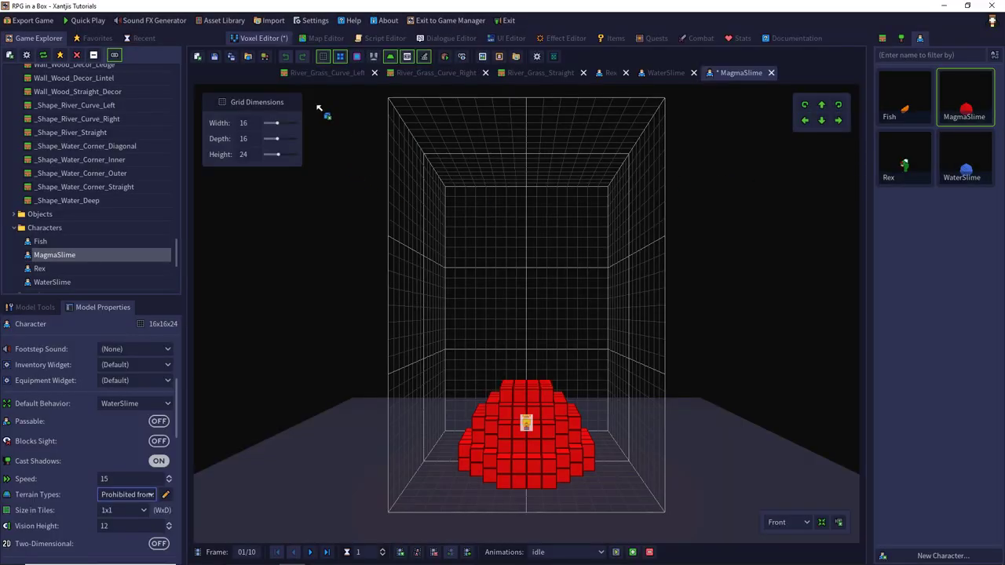
left_click(214, 56)
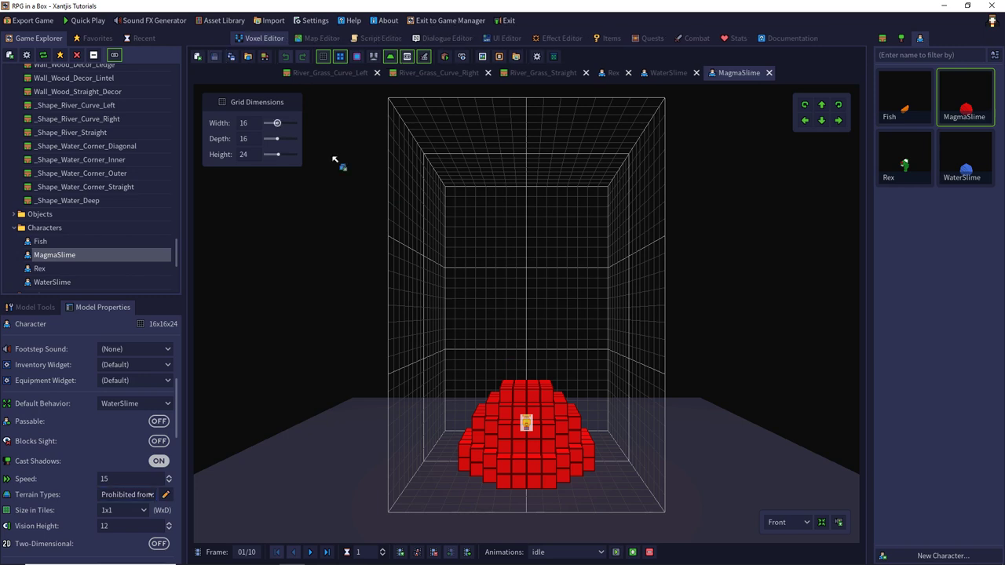
Open the Fish character, restrict its terrain types to Water Flat and Water Deep, and save it.
left_click(895, 107)
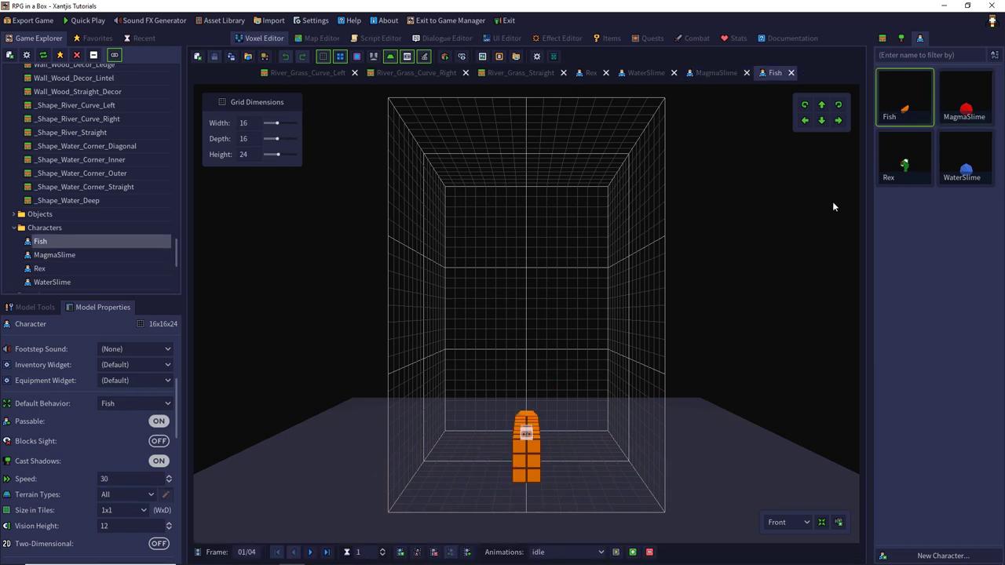
left_click(111, 495)
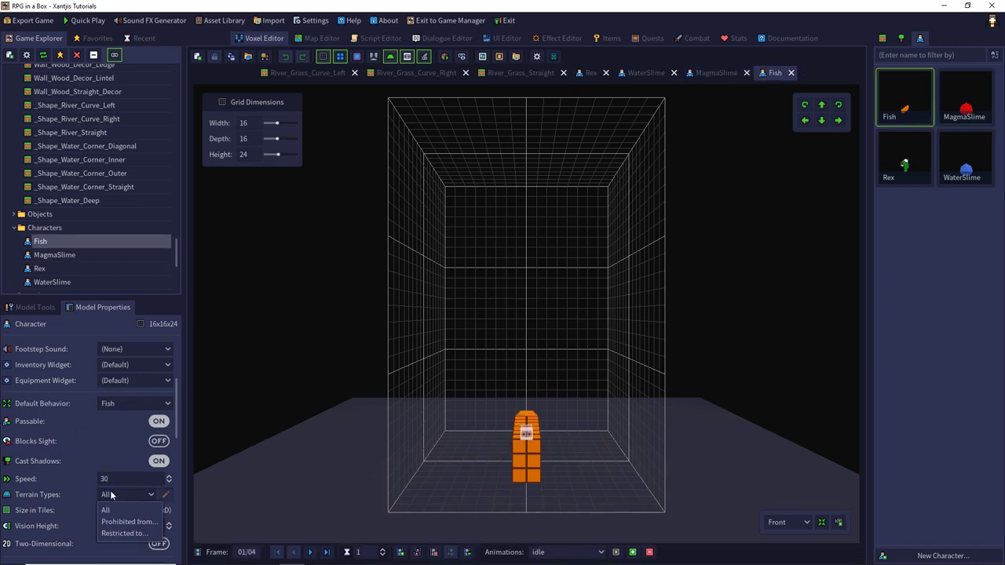
left_click(123, 533)
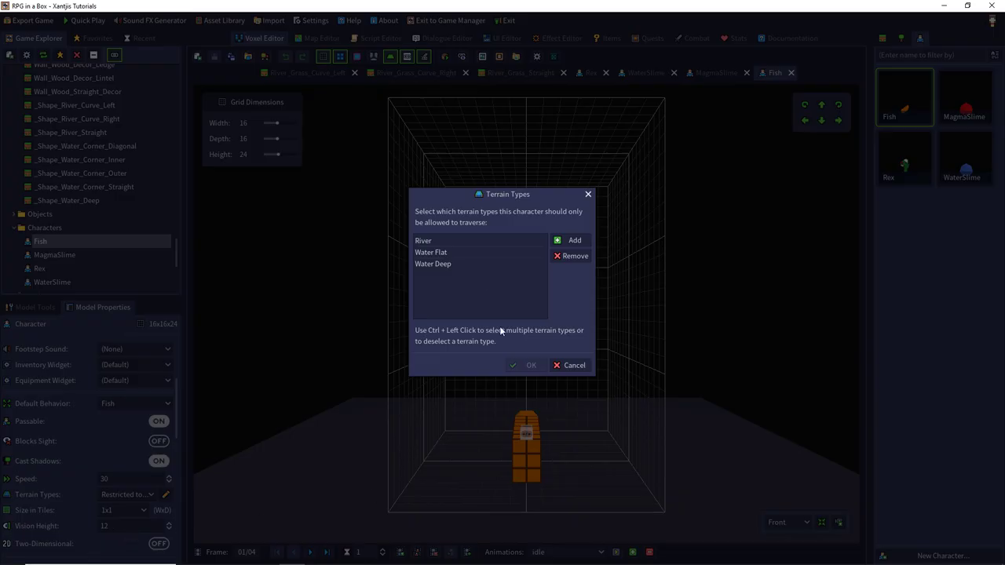
left_click(449, 253)
left_click(451, 266, "ctrl")
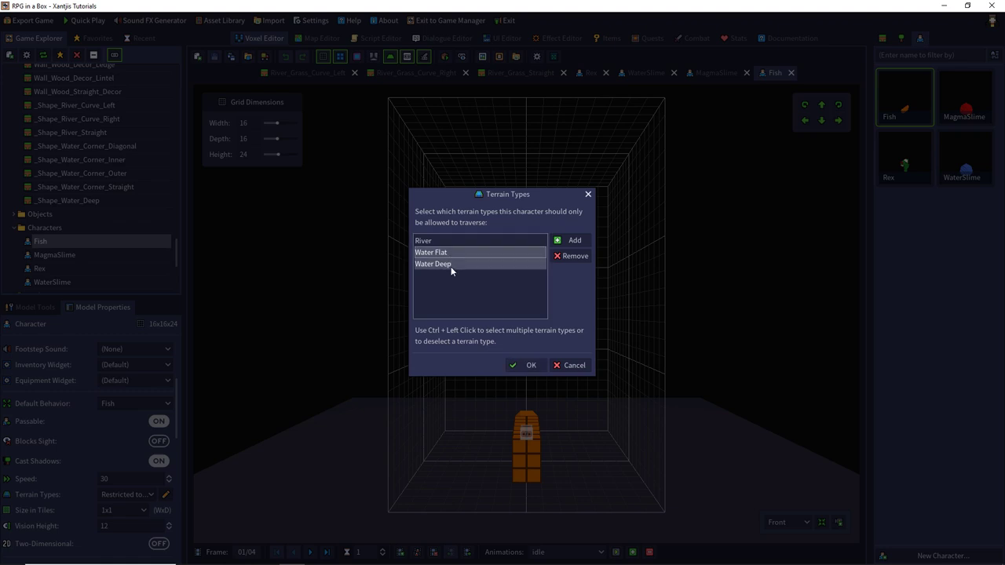
left_click(518, 366)
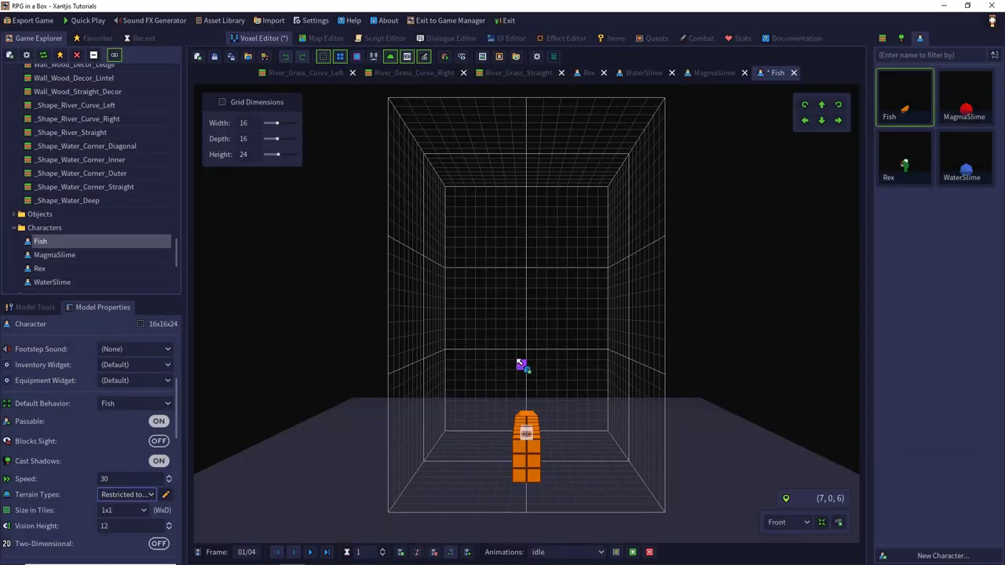
left_click(215, 56)
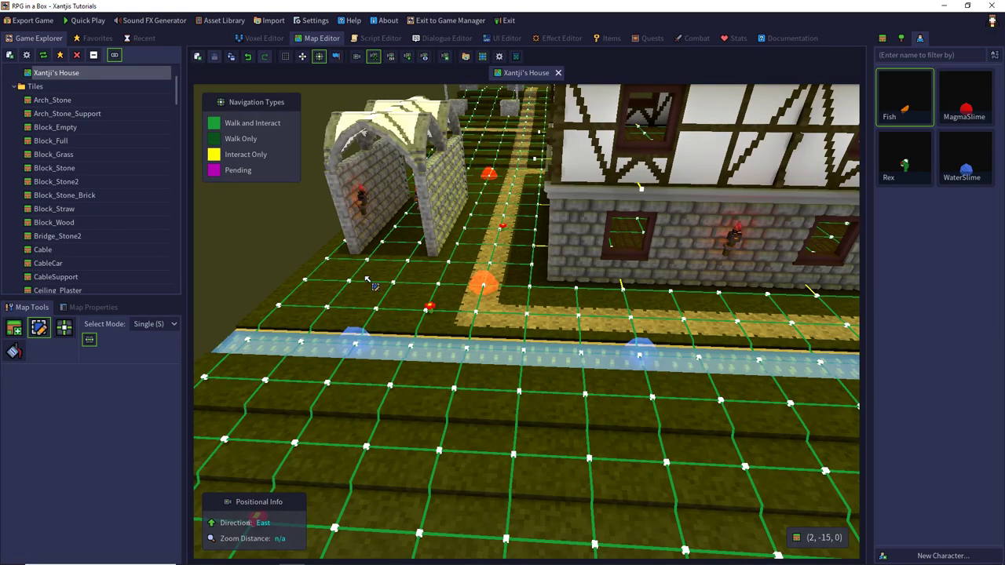
Look over the river and pond on the Xantji's House map and start a new test game.
key("w")
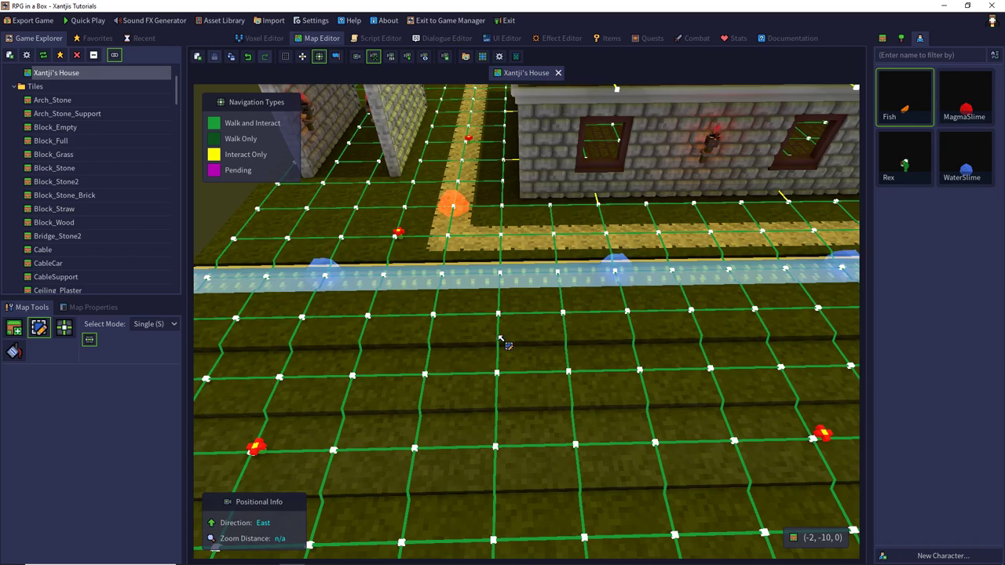
key("w")
key("s")
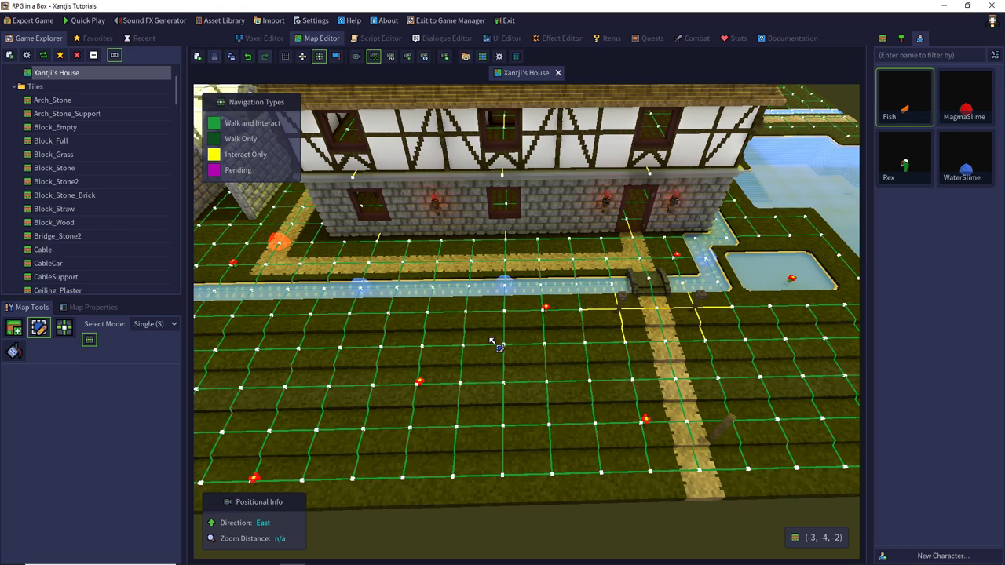
key("d")
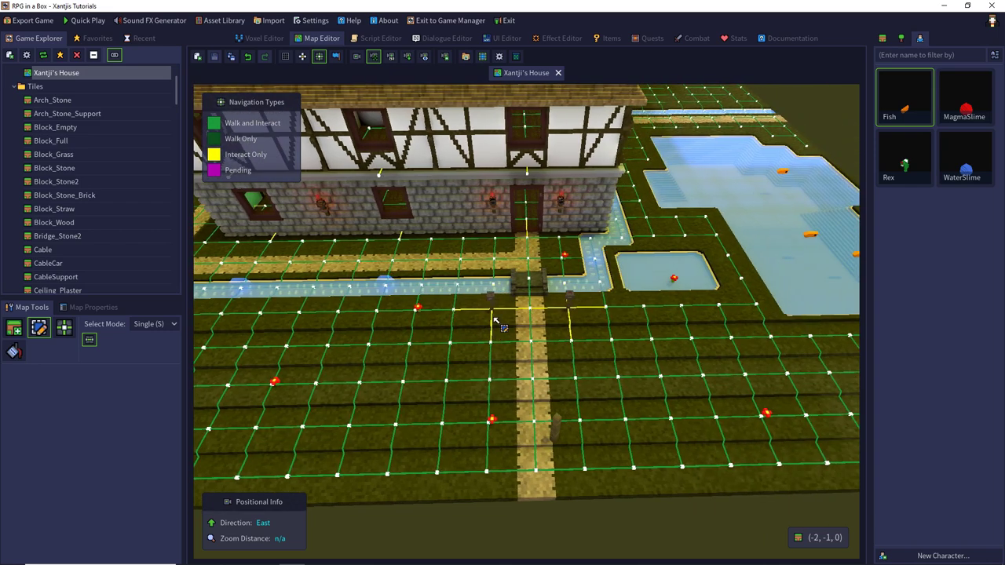
left_click(88, 21)
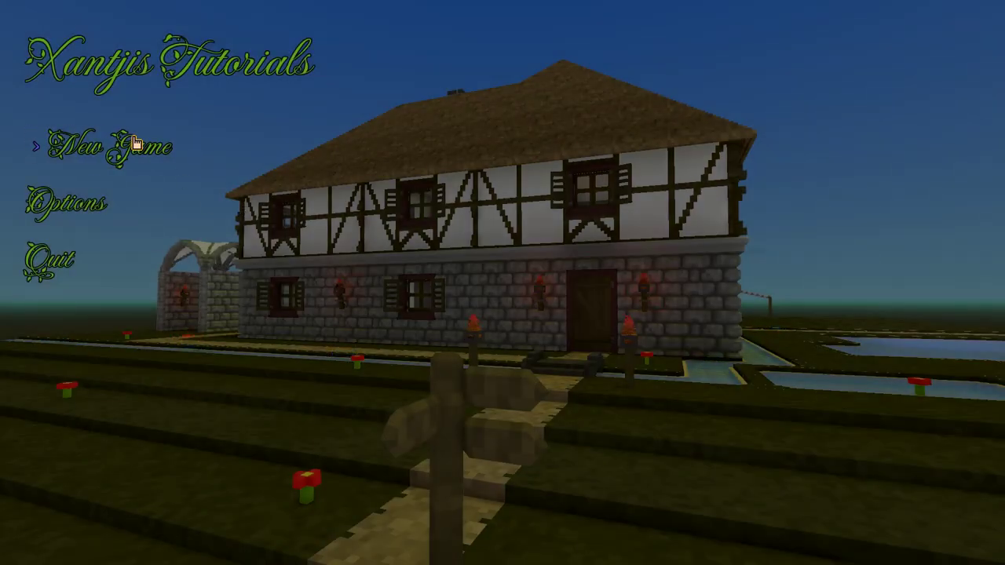
left_click(32, 139)
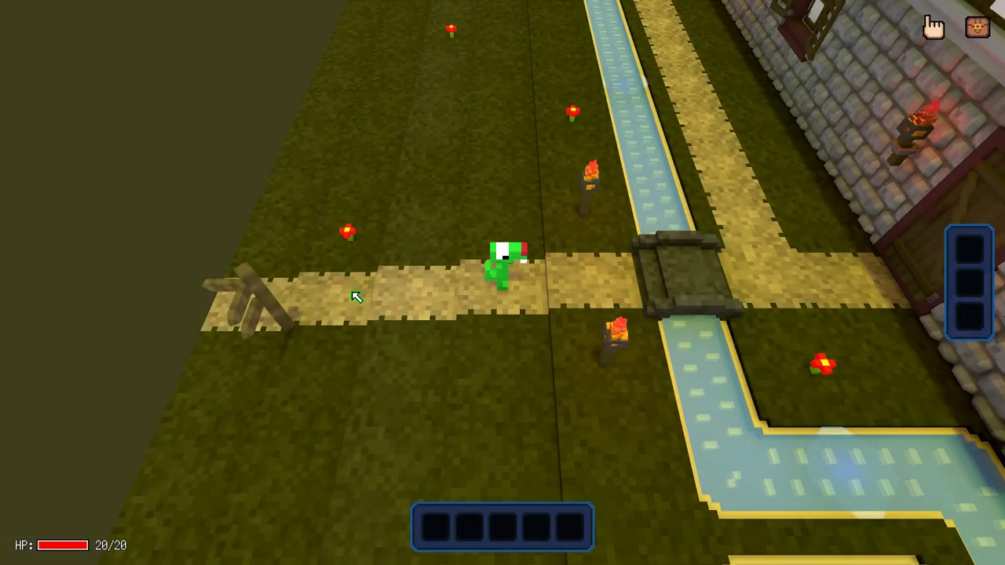
Walk Rex towards the river and across the bridge to test his terrain restrictions, and quit the test game.
key("s")
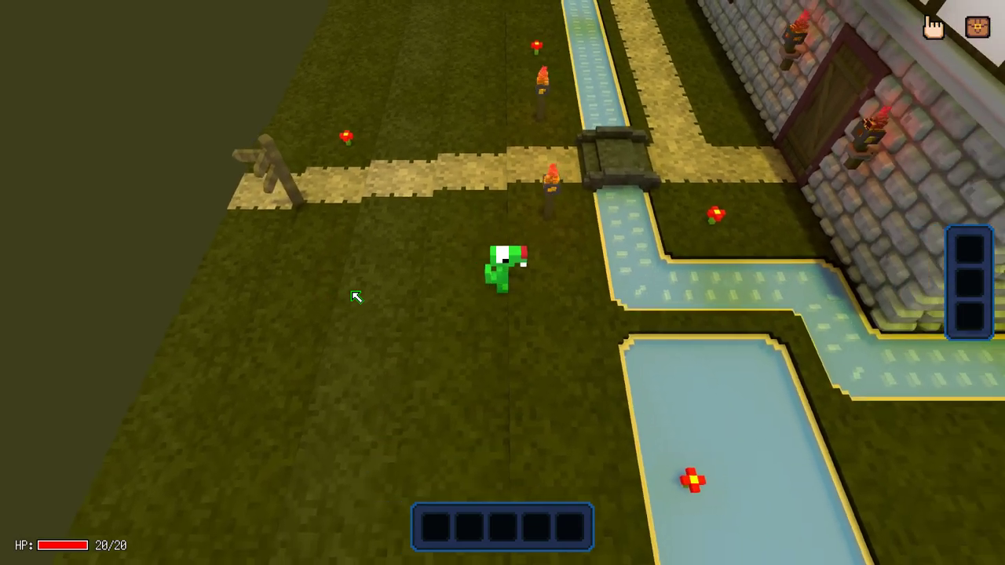
key("d")
key("s")
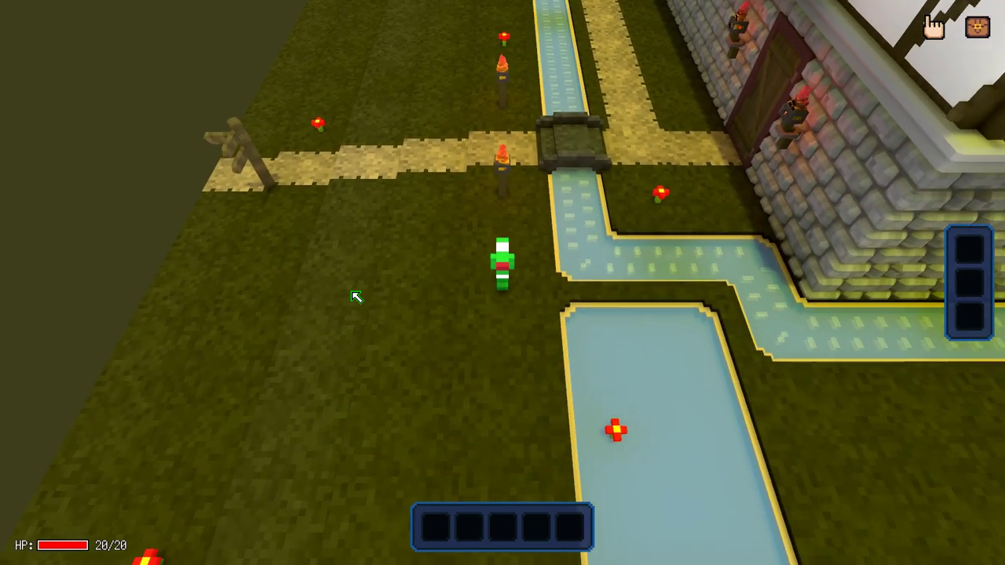
key("w")
key("d")
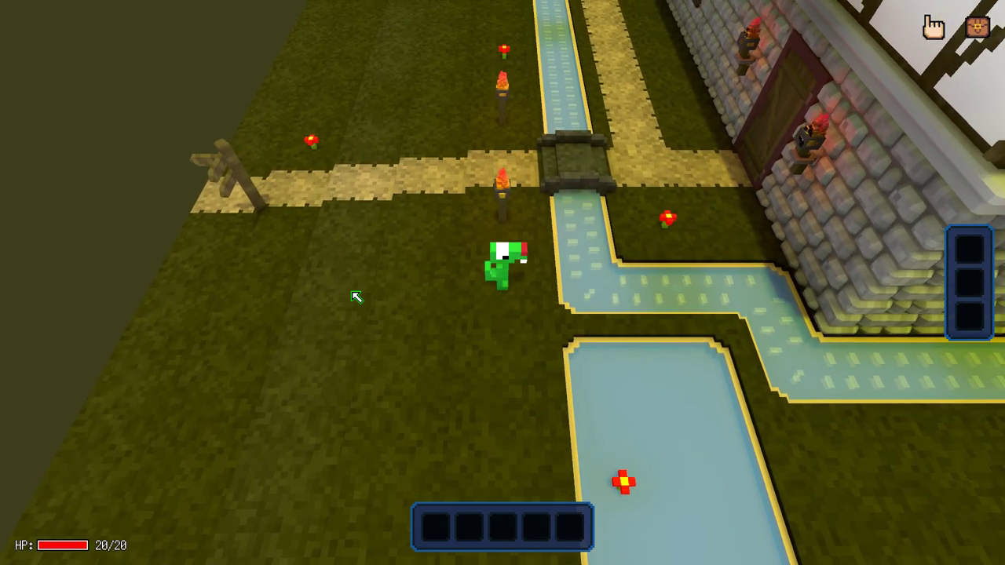
key("w")
key("d")
key("d")
key("w")
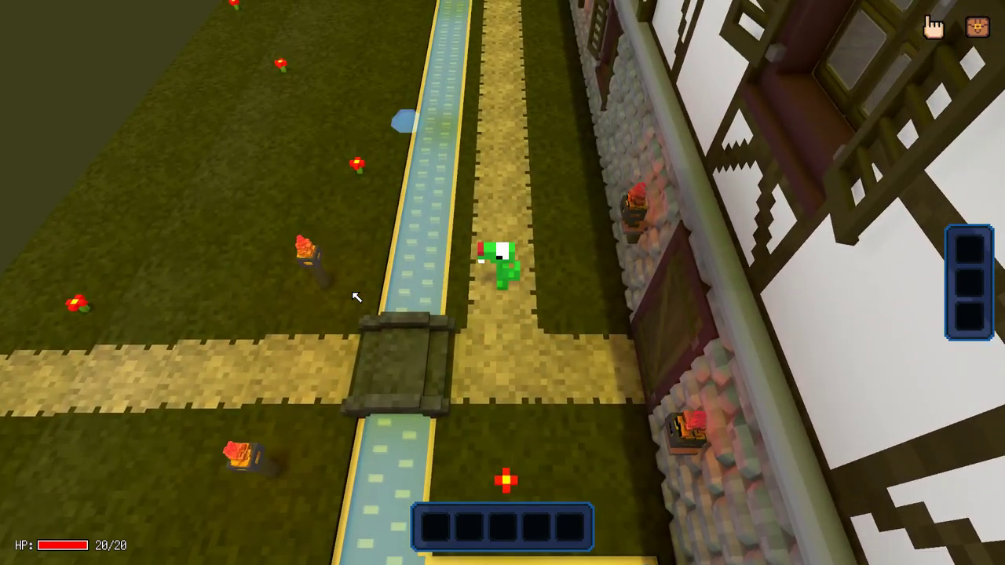
key("Escape")
left_click(49, 229)
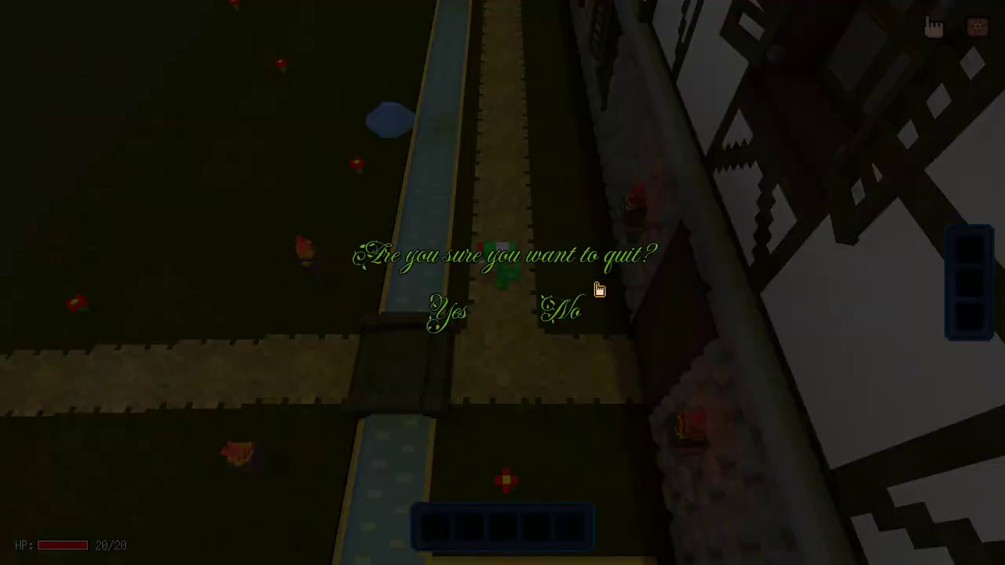
left_click(466, 319)
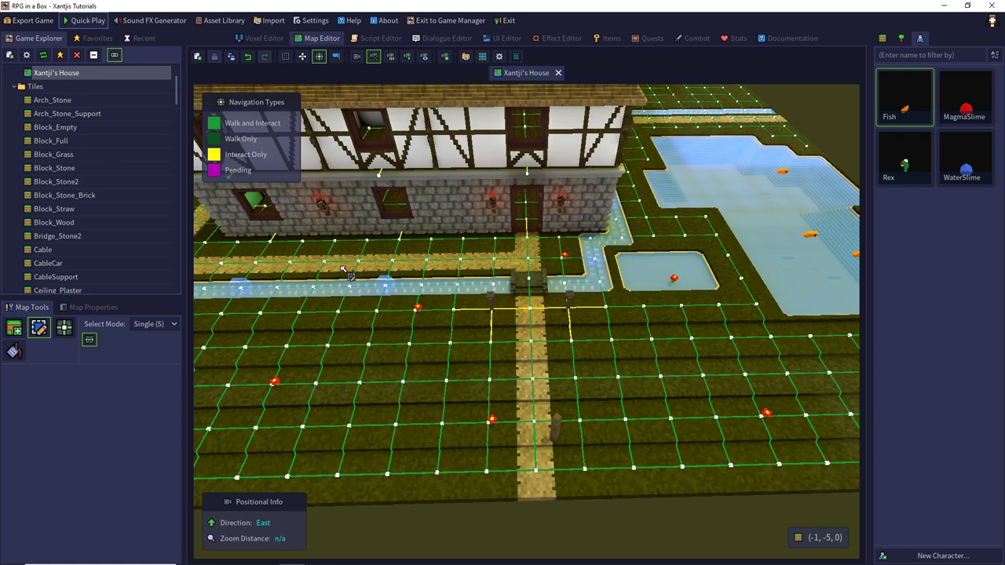
Set the map's Player Override to WaterSlime and start a new test game.
left_click(106, 309)
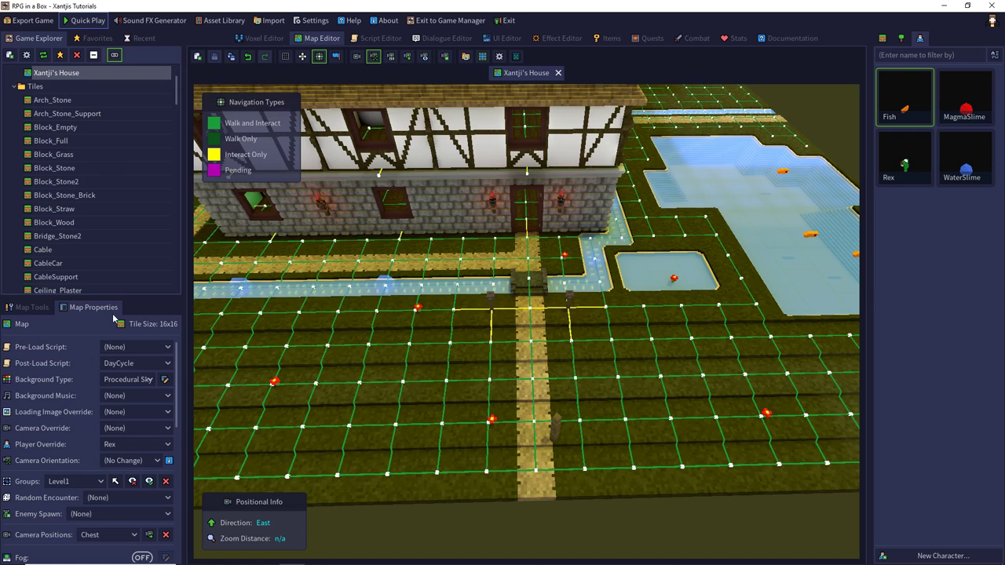
left_click(103, 445)
left_click(120, 507)
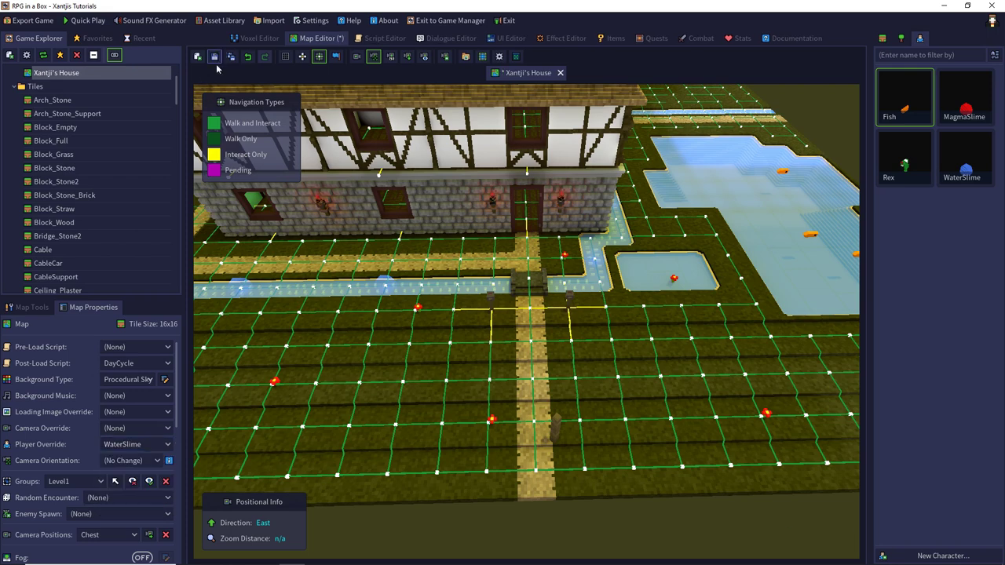
left_click(88, 21)
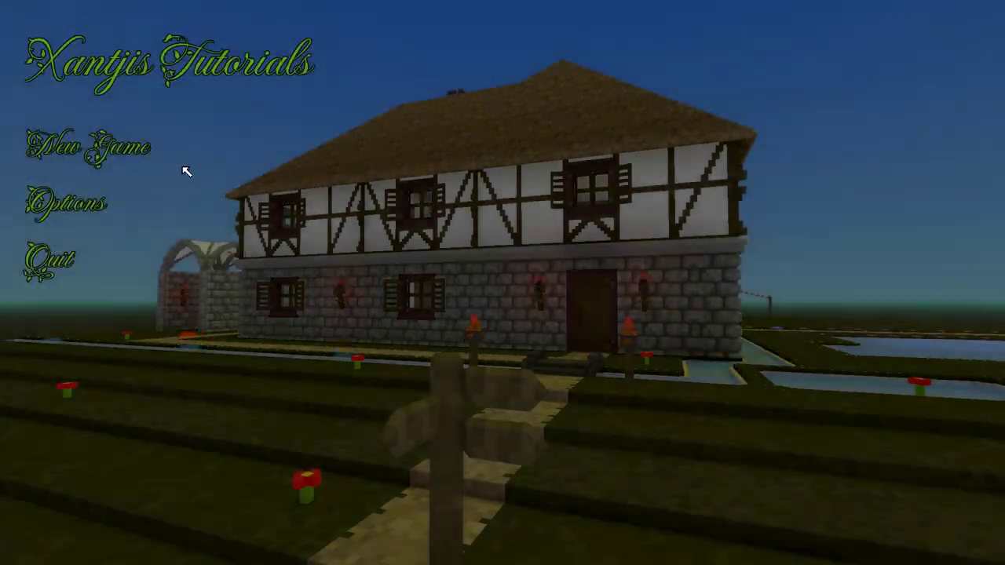
left_click(185, 168)
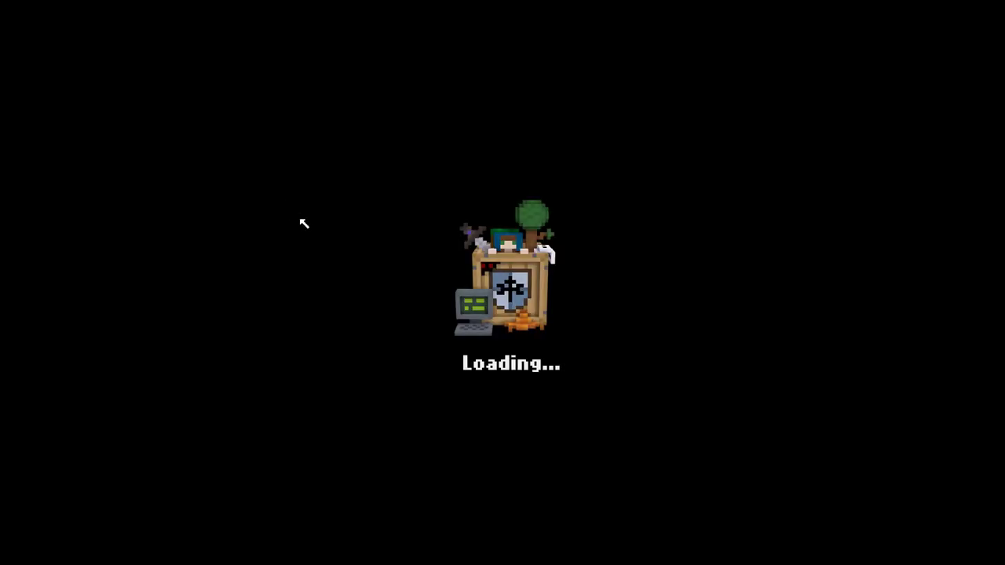
Move the WaterSlime across the grass, into the river and back out to test its terrain access, and quit the test game.
key("w")
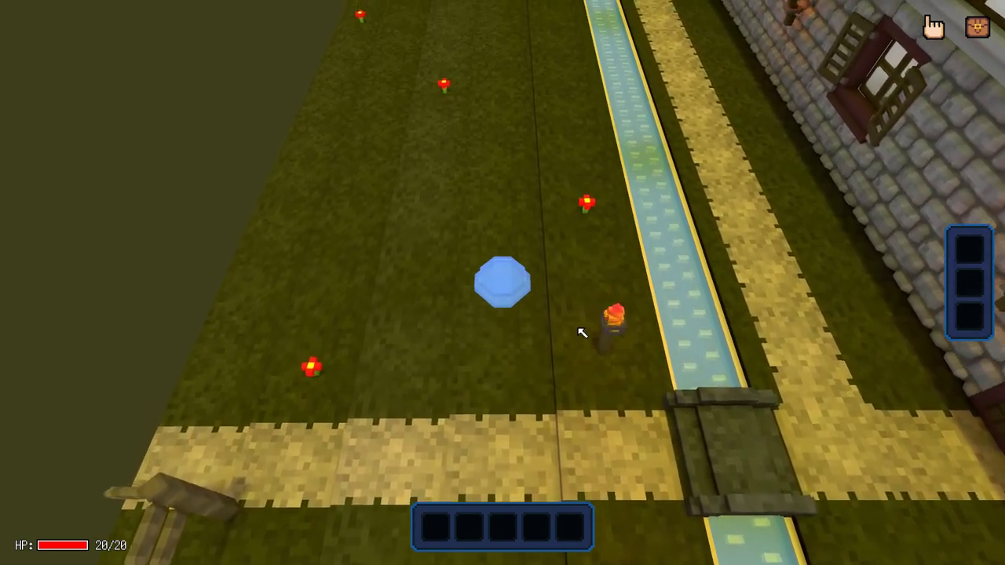
key("d")
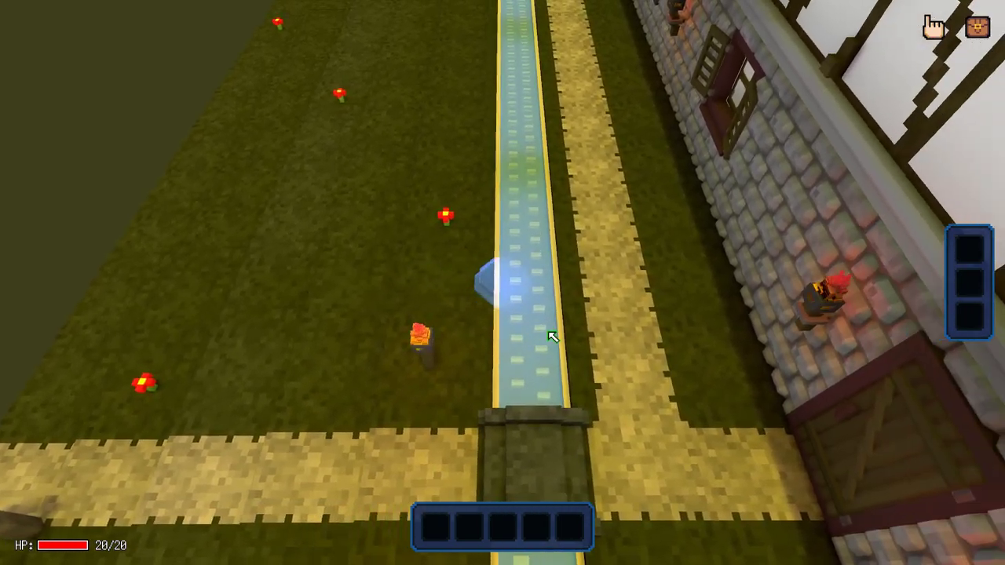
key("d")
key("a")
key("s")
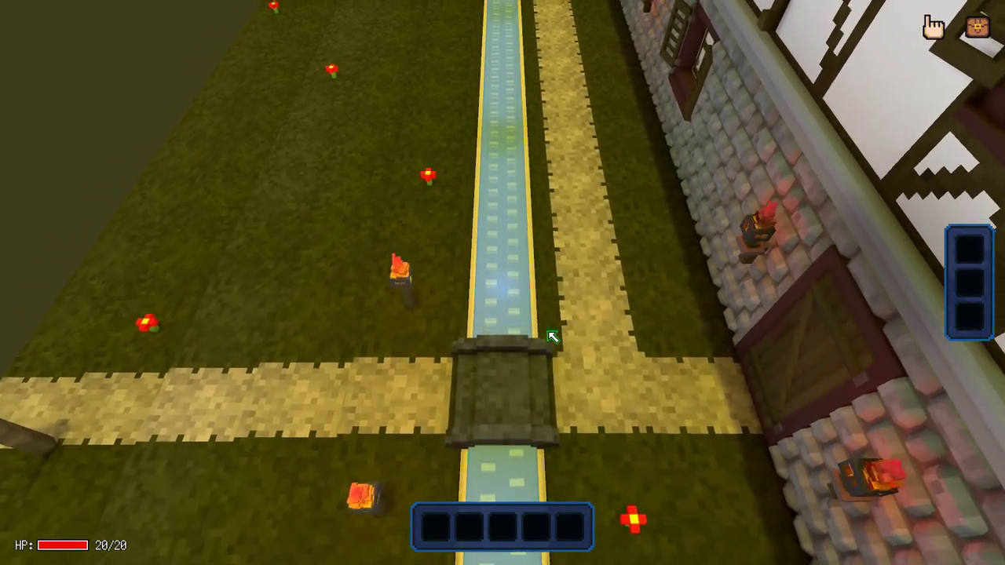
key("w")
key("a")
key("a")
key("s")
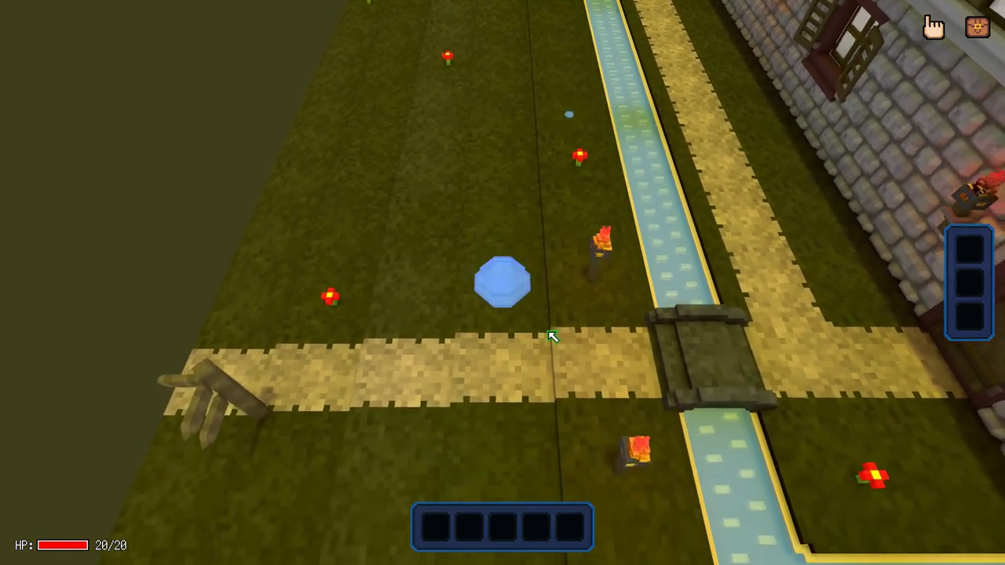
key("Escape")
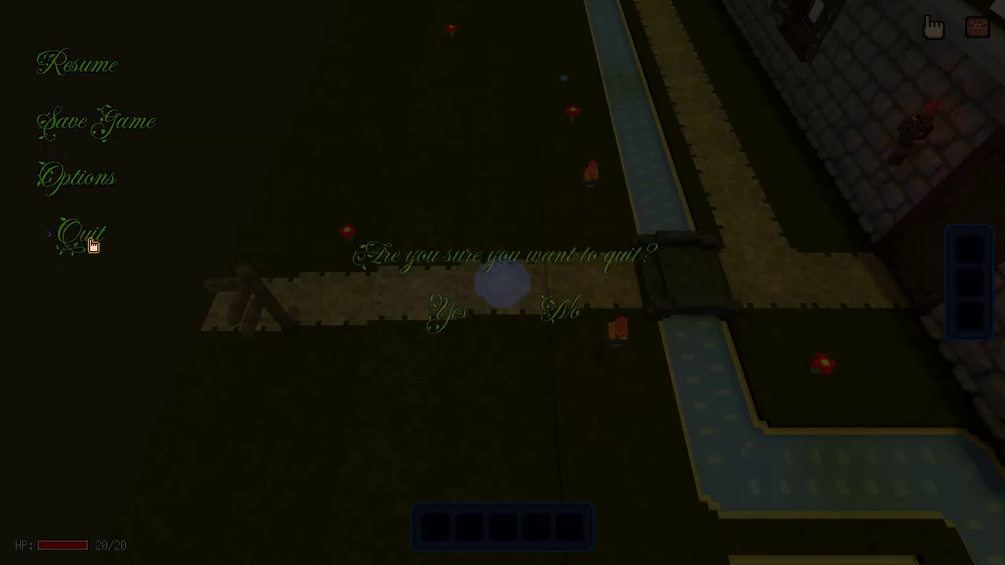
left_click(425, 327)
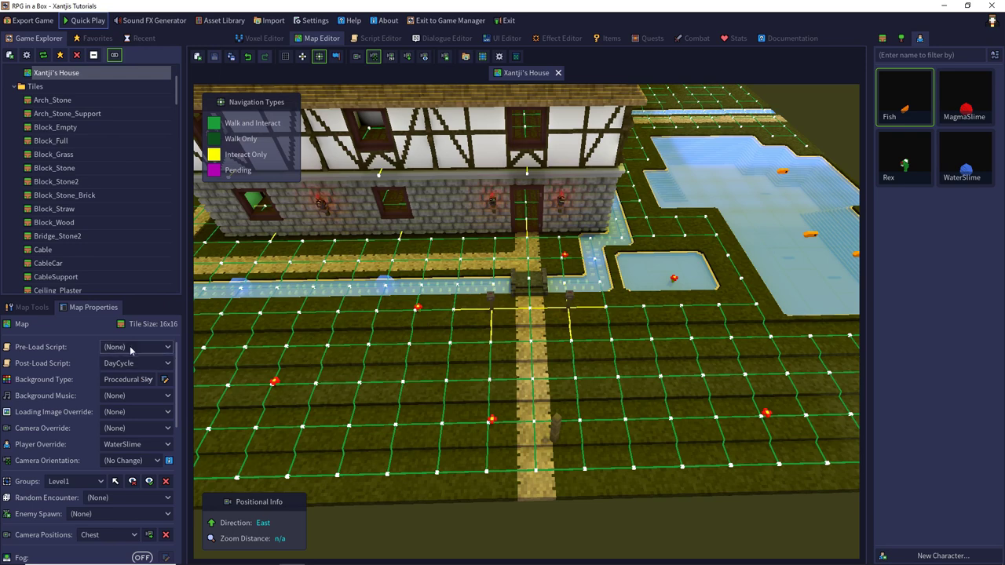
Select a WaterSlime in the river on the map and review its behavior and movement settings.
left_click(34, 308)
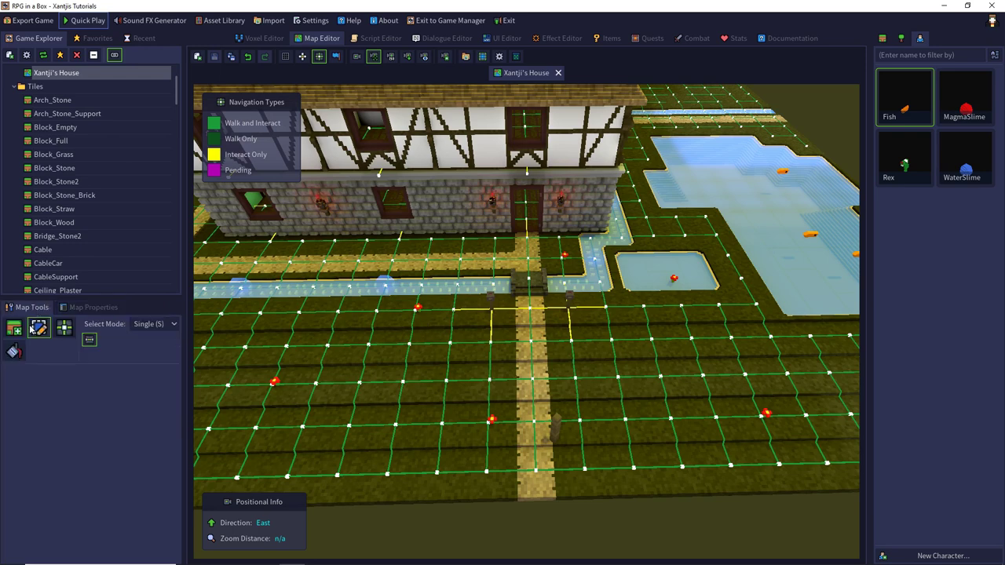
left_click(385, 285)
left_click(123, 308)
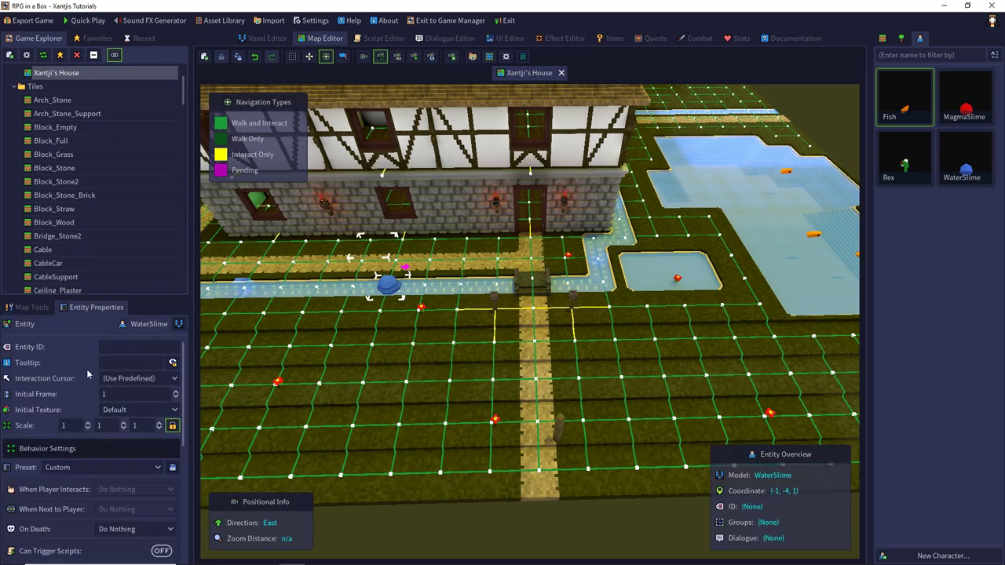
scroll(95, 374, "down", 2)
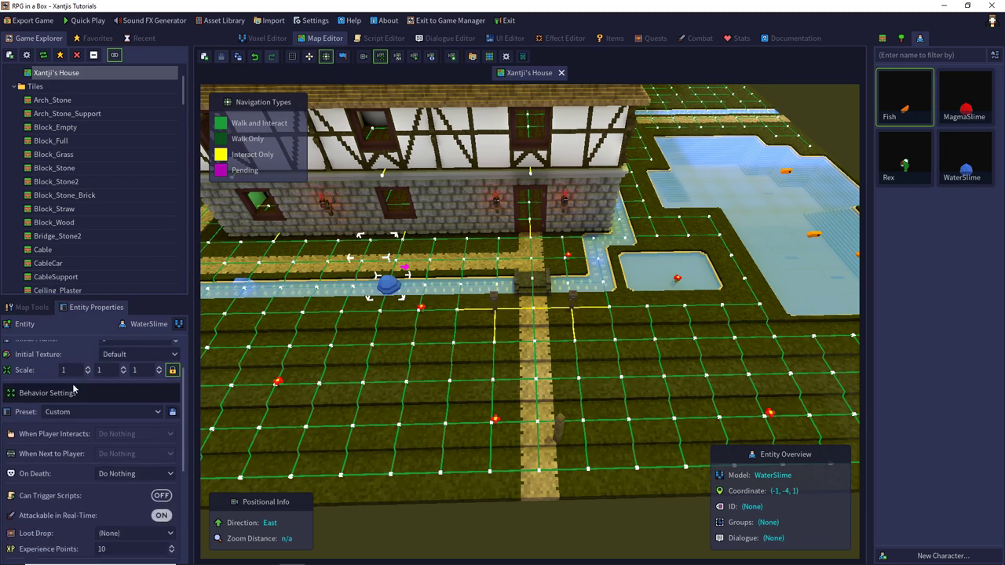
scroll(73, 389, "down", 2)
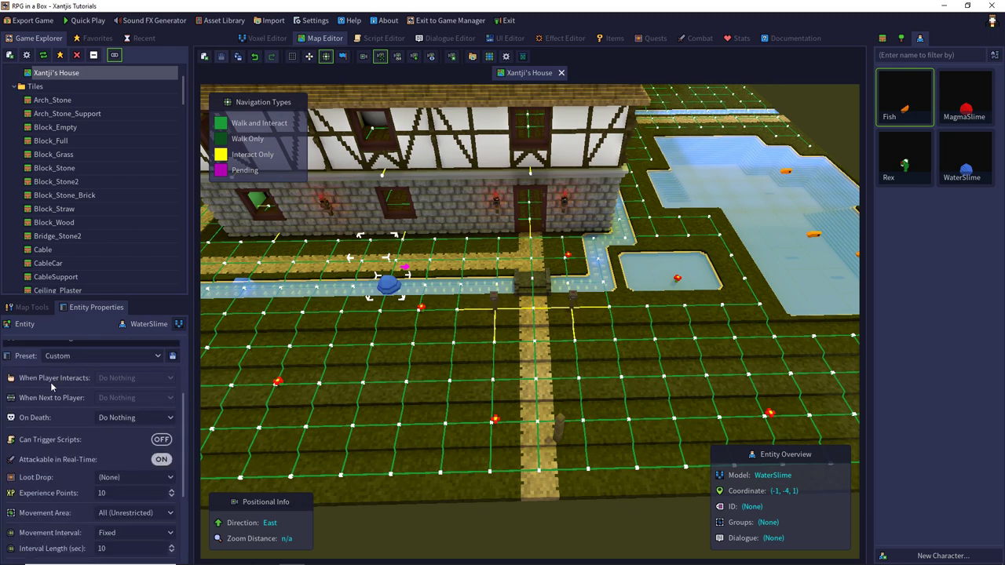
scroll(52, 382, "down", 1)
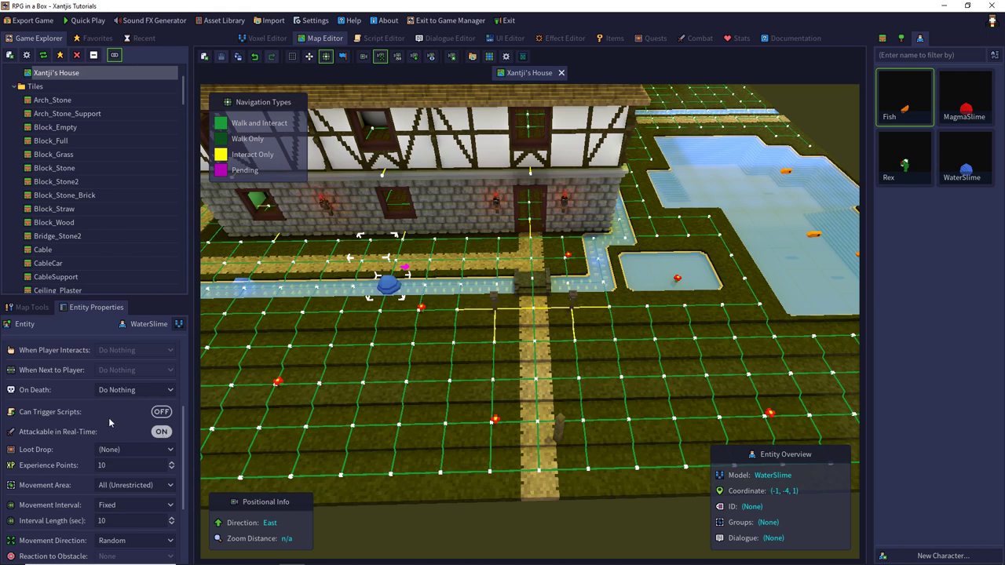
scroll(108, 418, "down", 1)
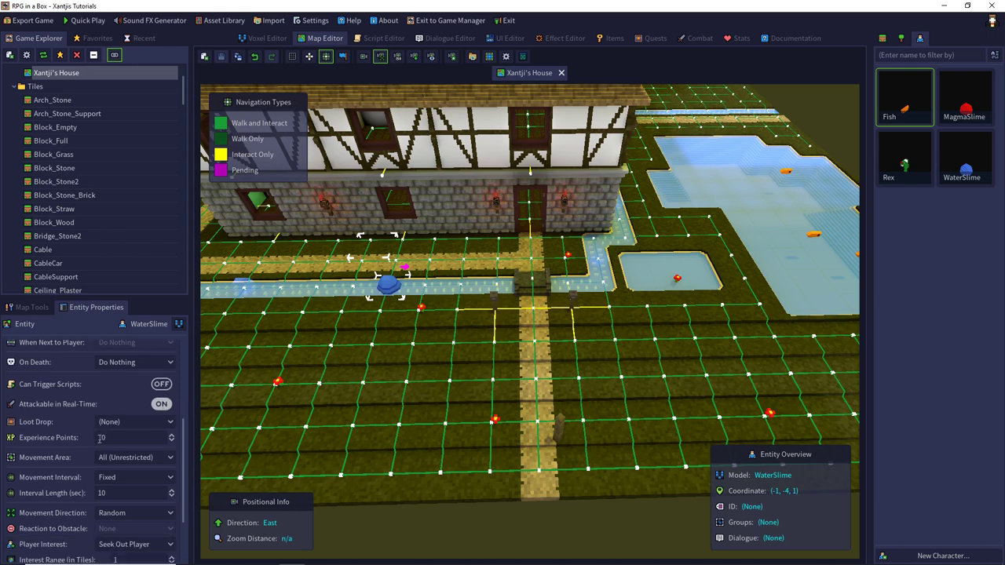
scroll(100, 438, "down", 1)
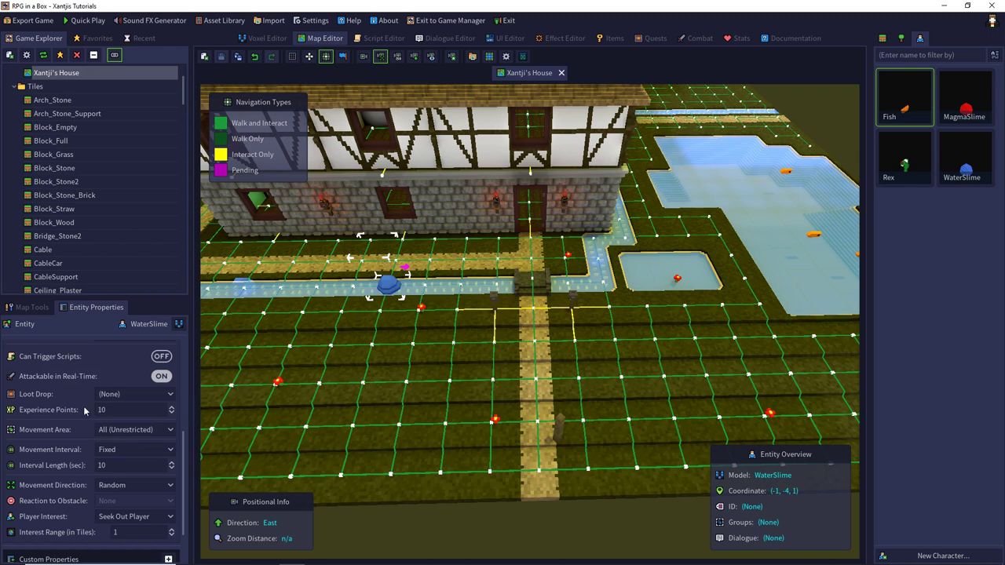
scroll(79, 417, "down", 1)
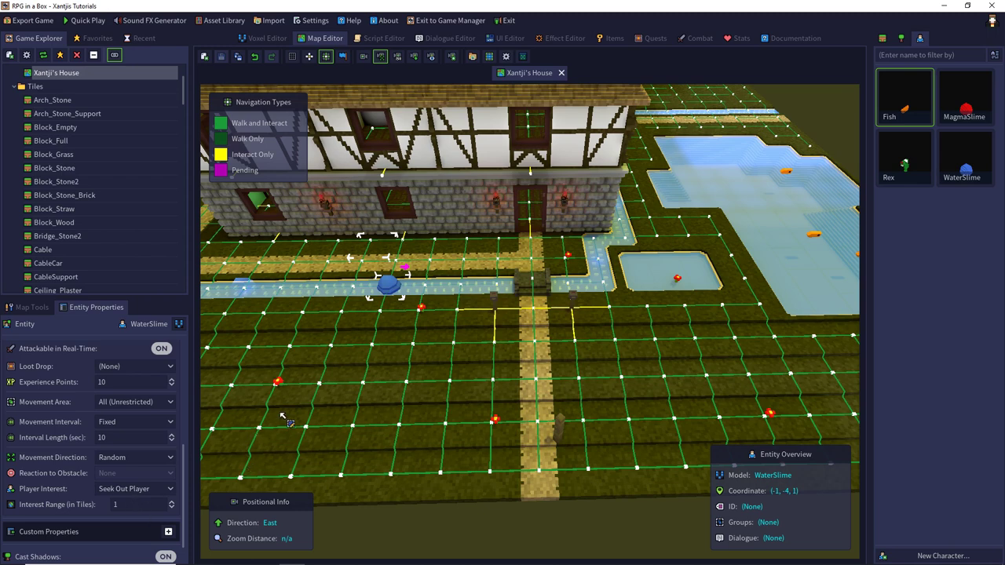
Select the MagmaSlime beside the pond to review its movement and player interest settings, and look over the slimes near the house.
right_click_drag(320, 386, 404, 368)
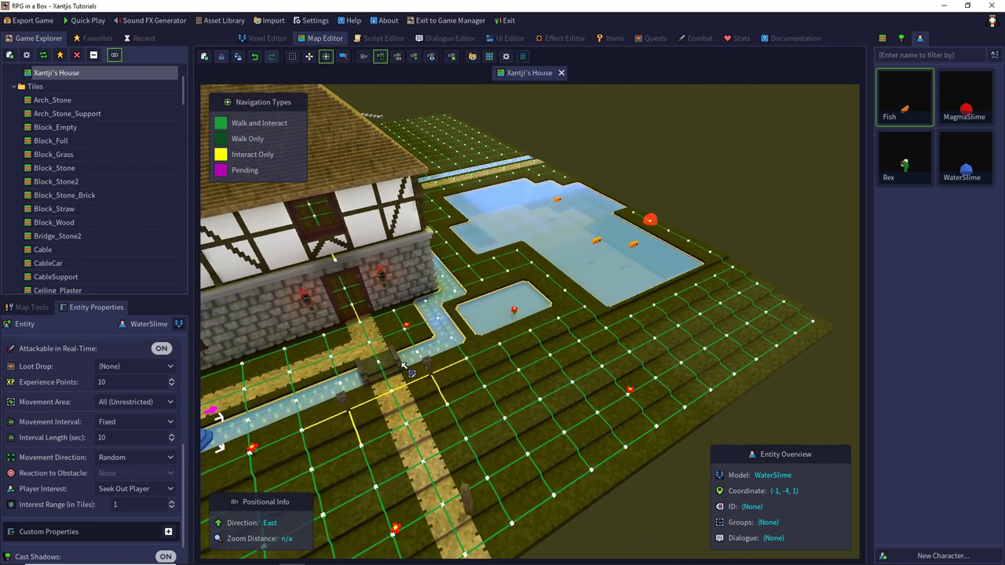
left_click(651, 221)
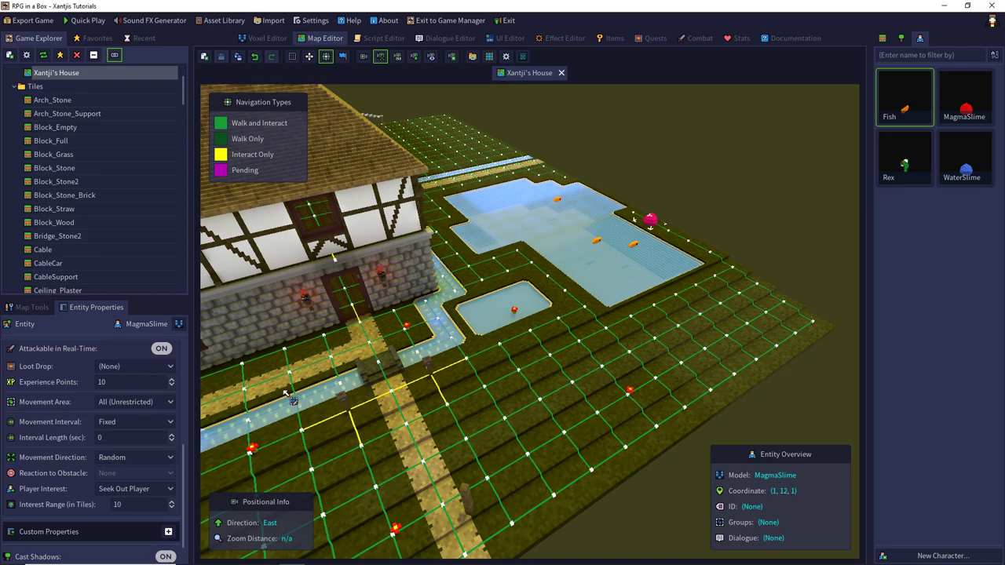
middle_click_drag(433, 393, 396, 369)
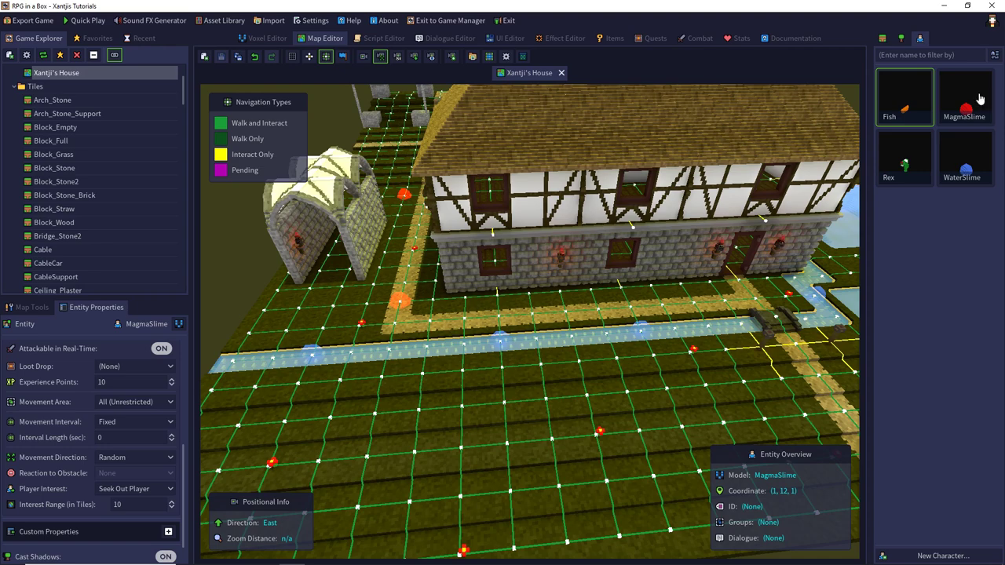
Find the sand path tiles and open Path_Sand_Corner to its terrain type property.
left_click(900, 38)
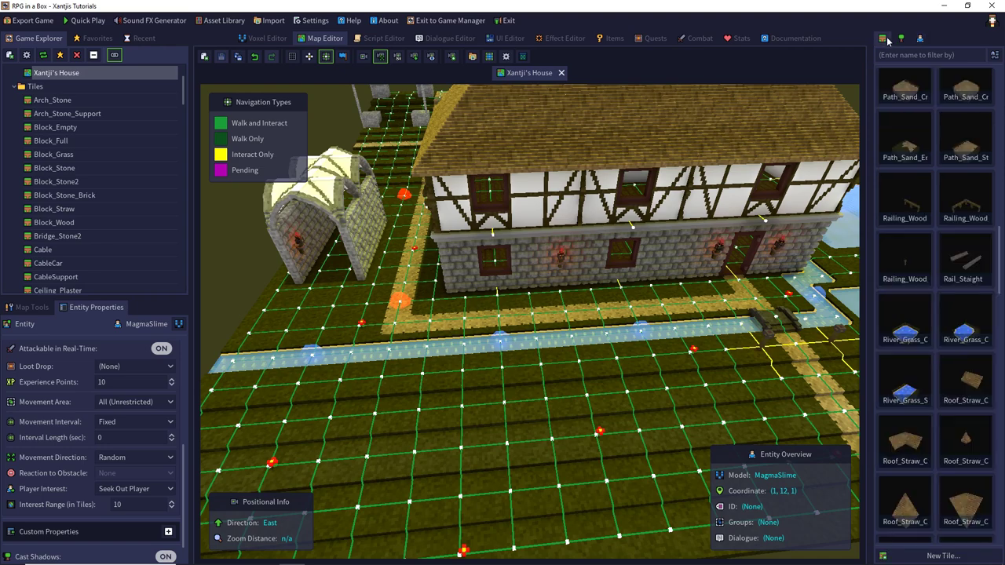
scroll(901, 188, "down", 10)
scroll(911, 235, "up", 6)
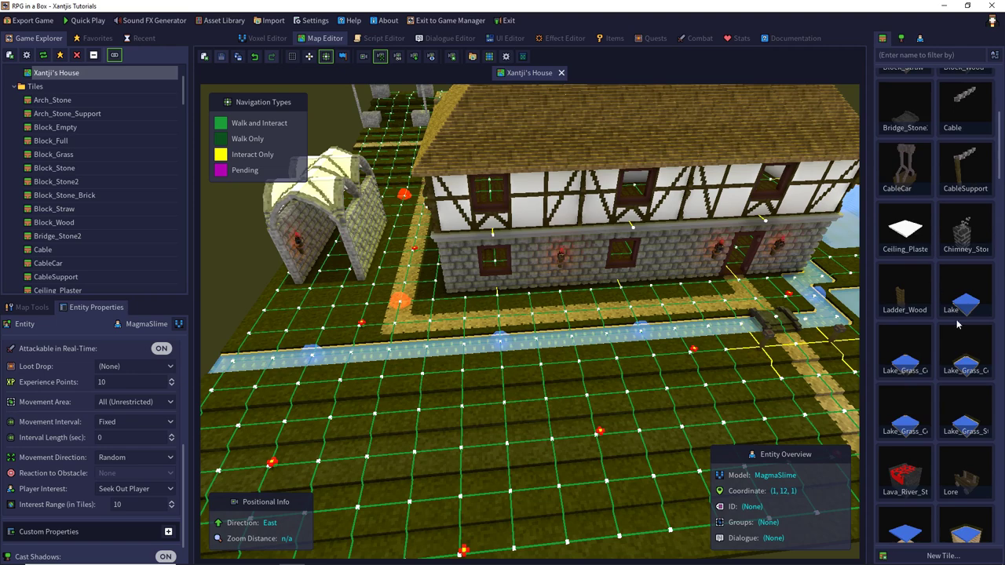
scroll(952, 322, "down", 6)
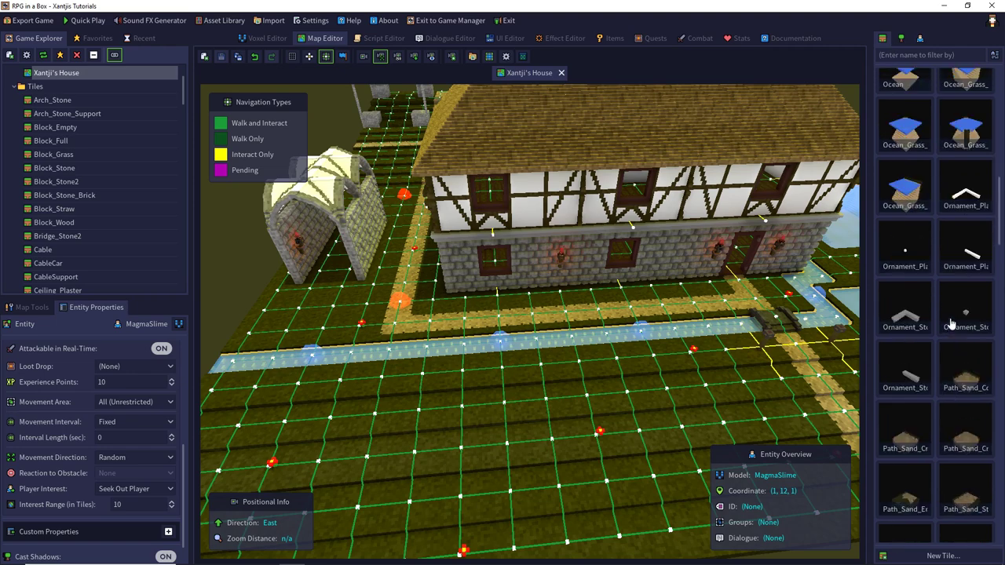
scroll(950, 323, "down", 1)
double_click(962, 318)
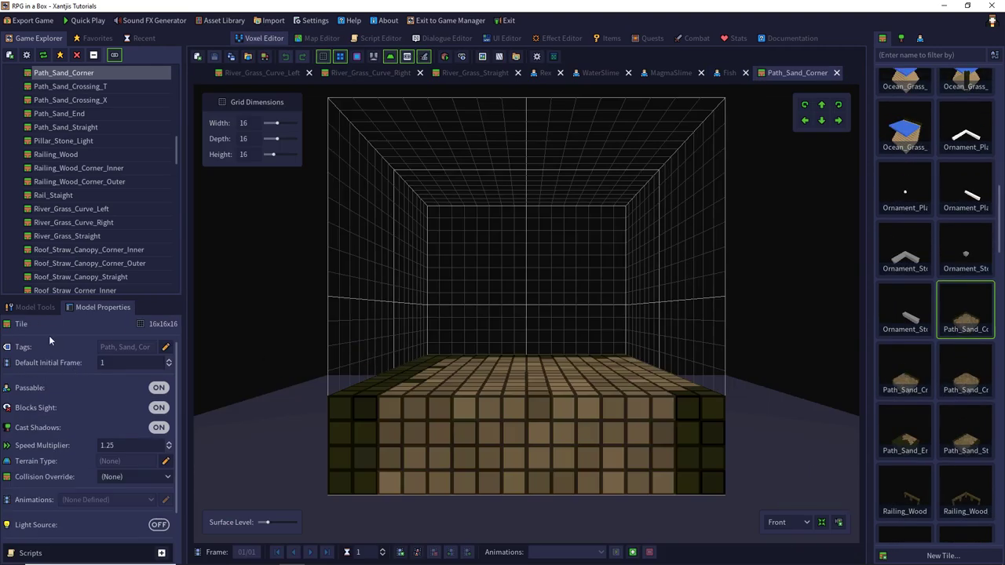
scroll(87, 463, "down", 2)
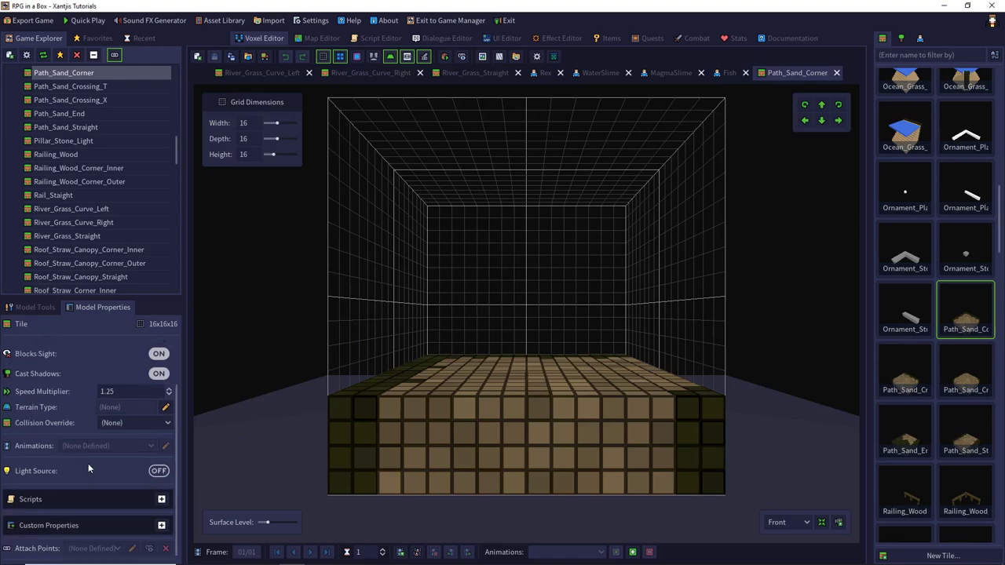
Add a new terrain type named Dry, assign it to the Path_Sand_Corner tile, and save the tile.
left_click(164, 407)
left_click(568, 253)
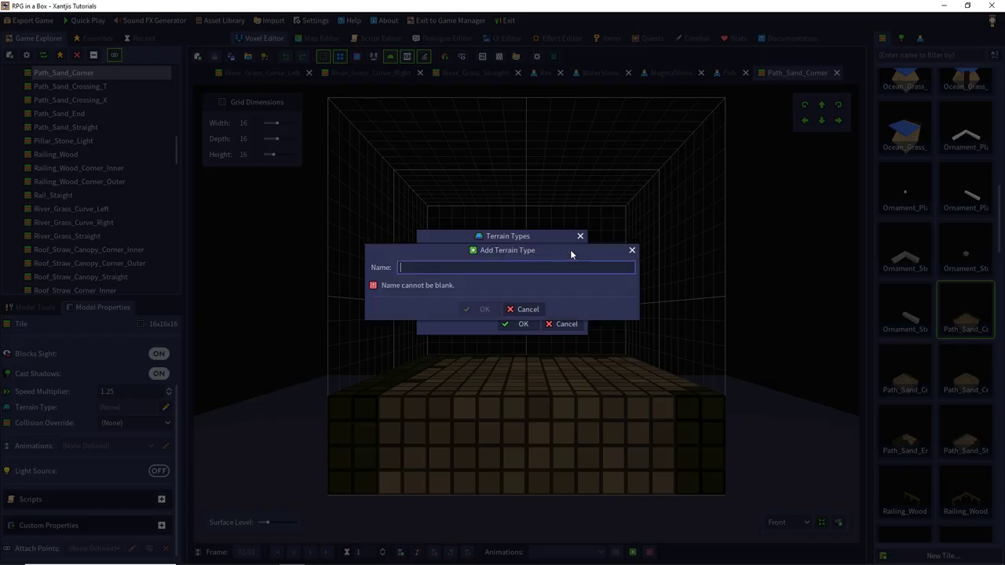
type("Dry")
key("Return")
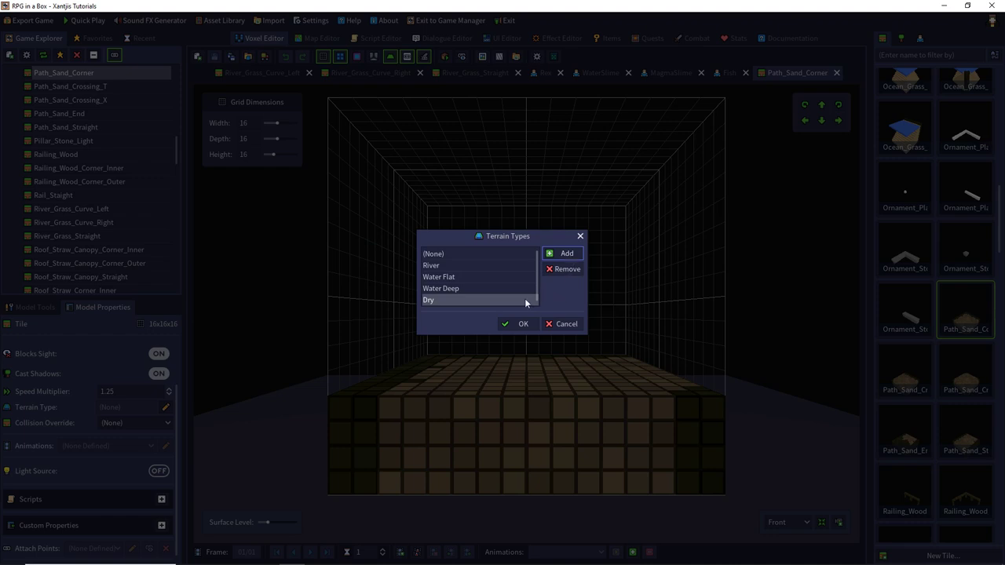
left_click(508, 322)
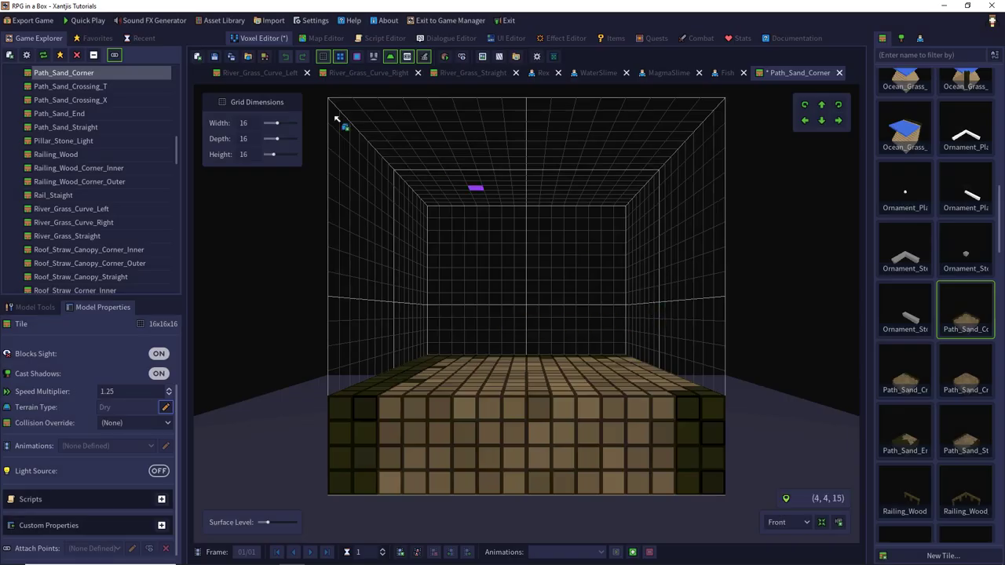
left_click(231, 56)
Open the Path_Sand_Crossing_T tile, set its terrain type to Dry, and save it.
double_click(902, 369)
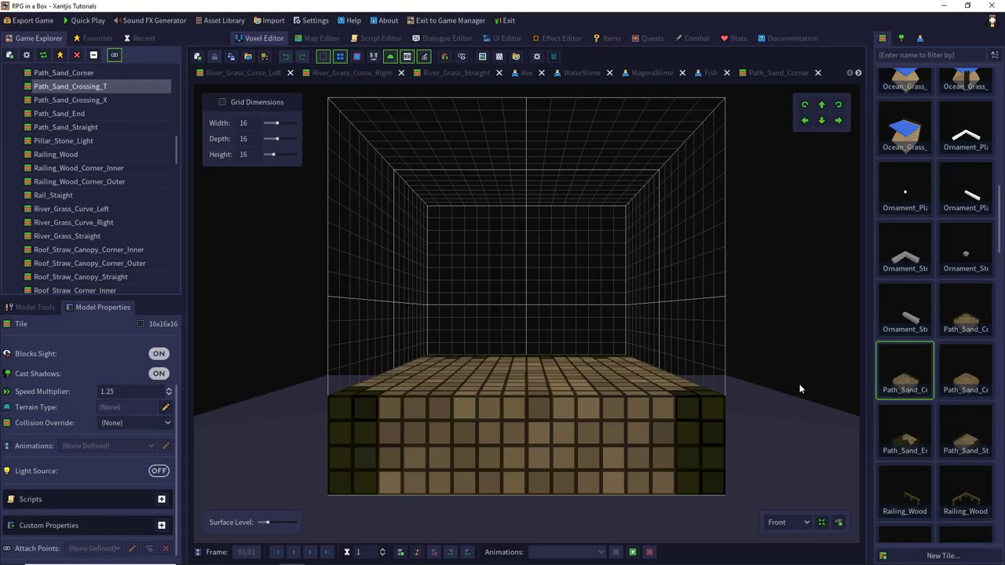
left_click(122, 421)
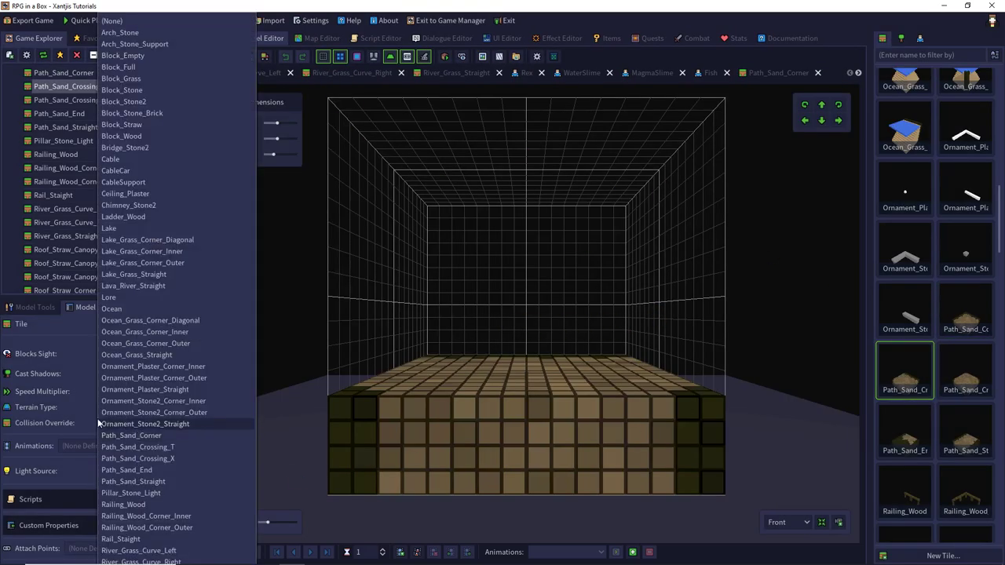
left_click(62, 411)
left_click(111, 406)
left_click(164, 407)
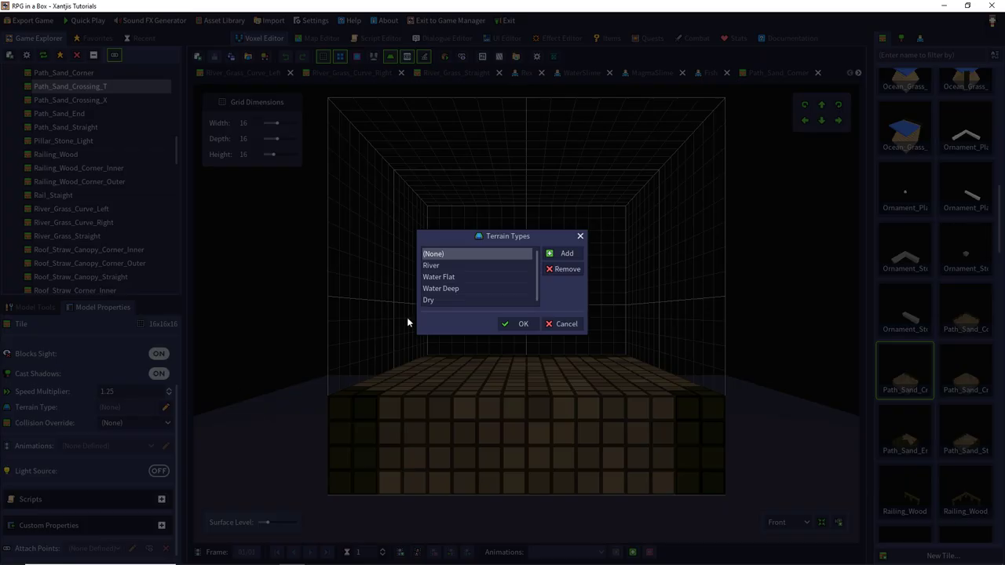
left_click(427, 297)
left_click(503, 322)
left_click(214, 56)
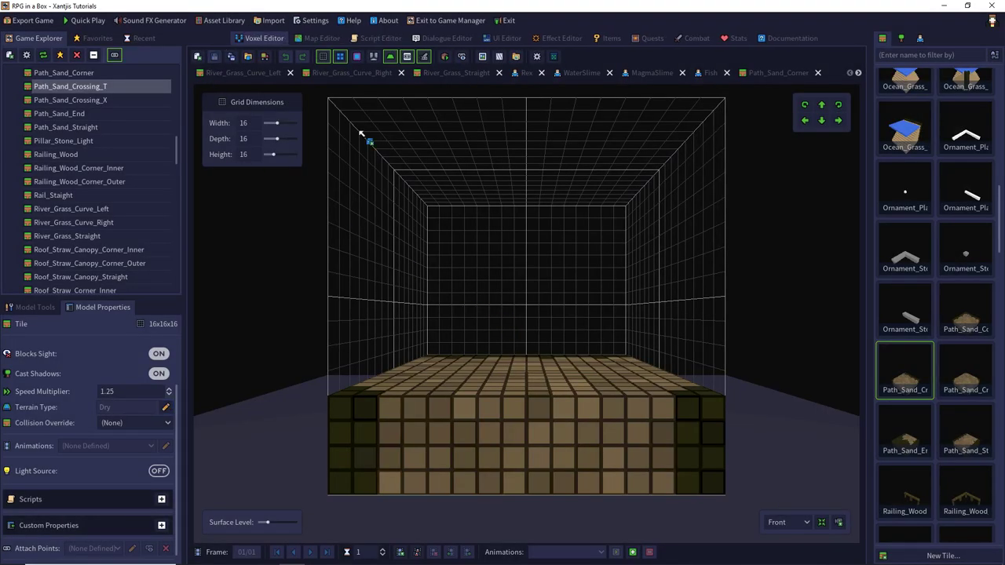
Open the Path_Sand_Crossing_X tile, set its terrain type to Dry, and save it.
left_click(950, 362)
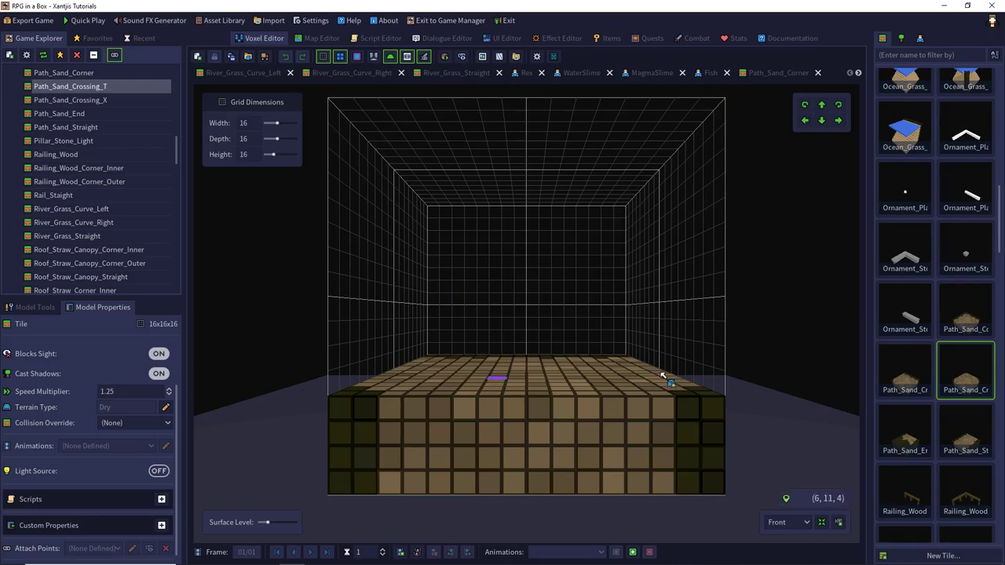
double_click(961, 364)
left_click(165, 407)
left_click(467, 297)
left_click(501, 321)
left_click(214, 57)
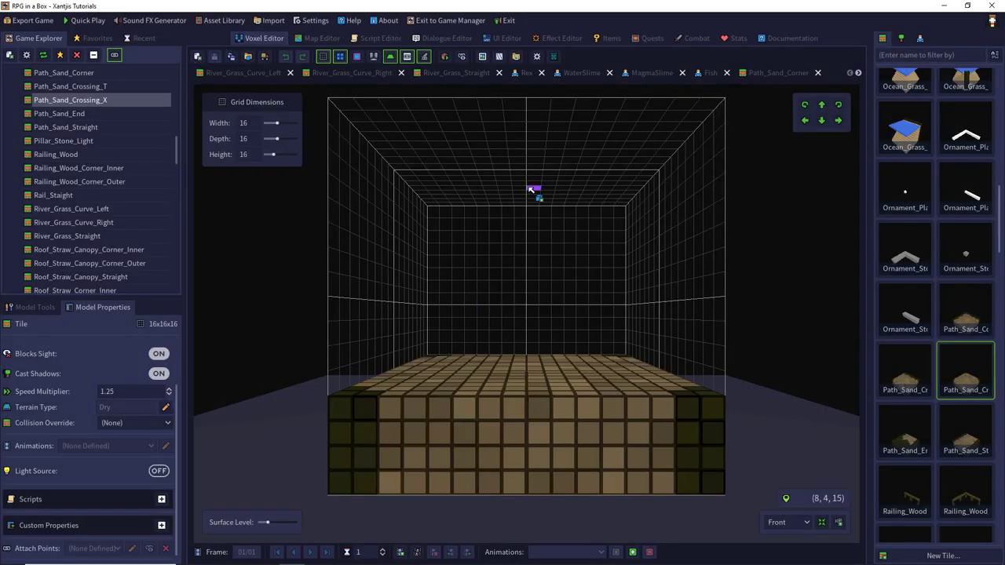
Open the Path_Sand_End tile, set its terrain type to Dry, and save it.
scroll(880, 404, "down", 1)
left_click(893, 389)
double_click(893, 388)
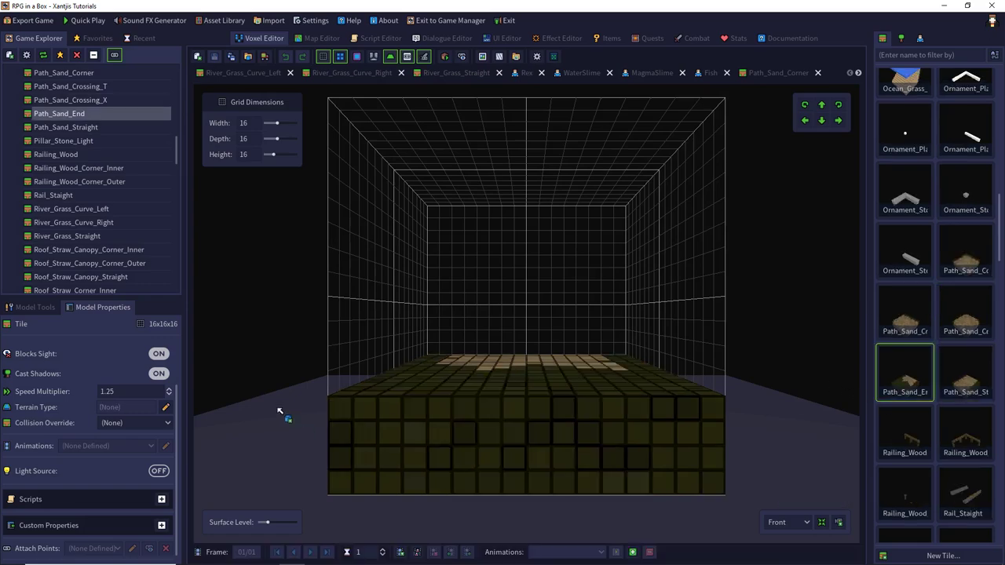
left_click(165, 407)
left_click(432, 300)
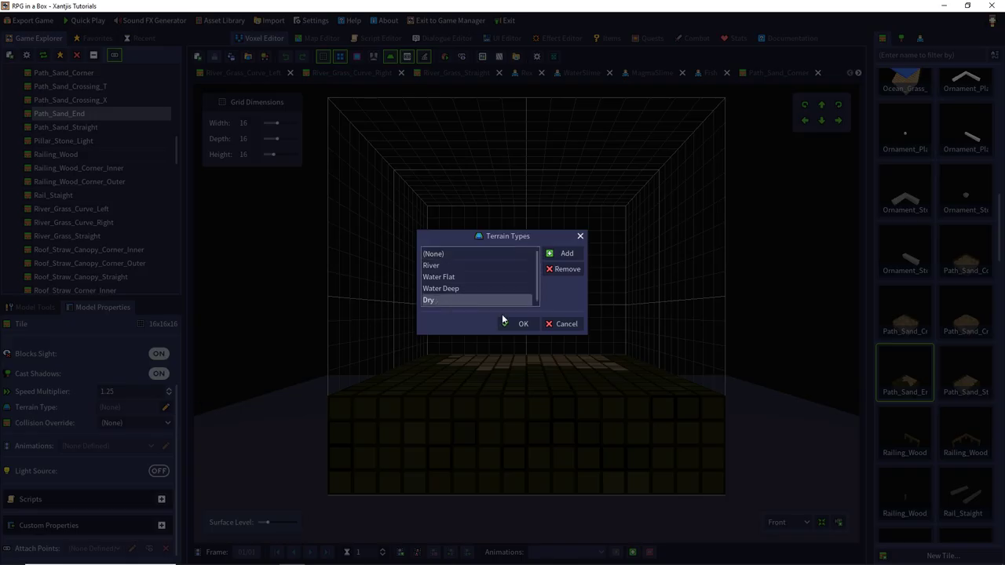
left_click(506, 323)
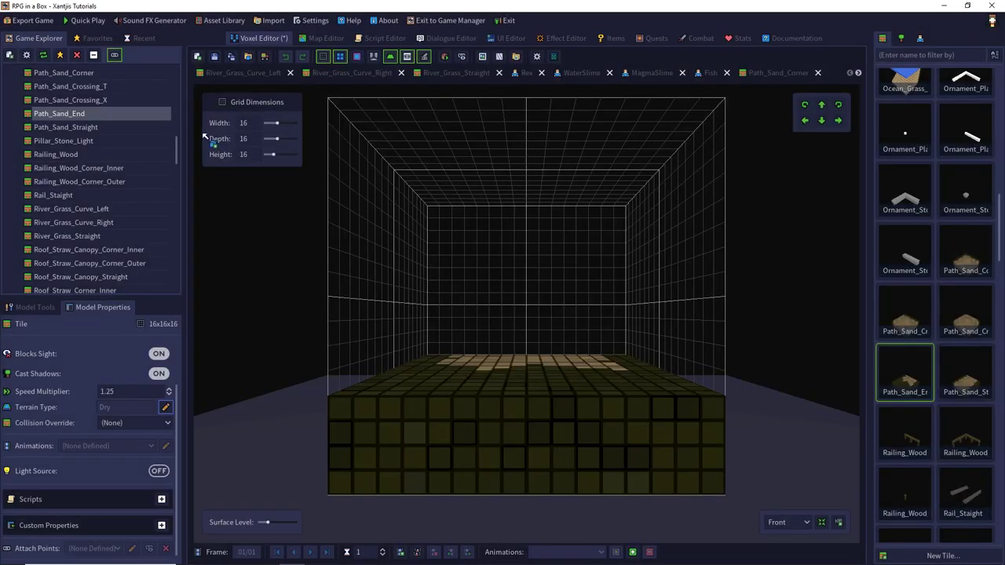
Open the Path_Sand_Straight tile, set its terrain type to Dry, and save it.
double_click(964, 398)
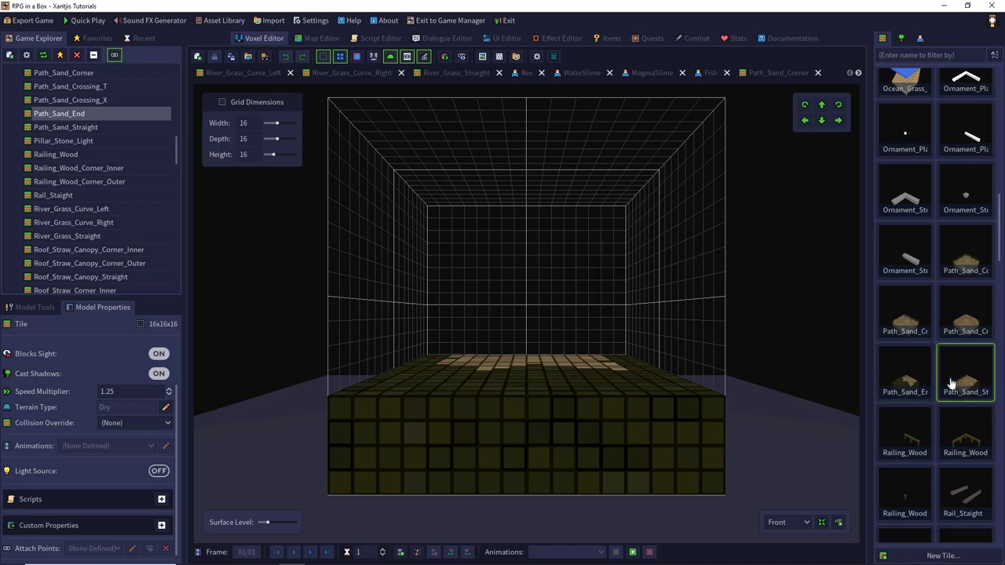
left_click(165, 407)
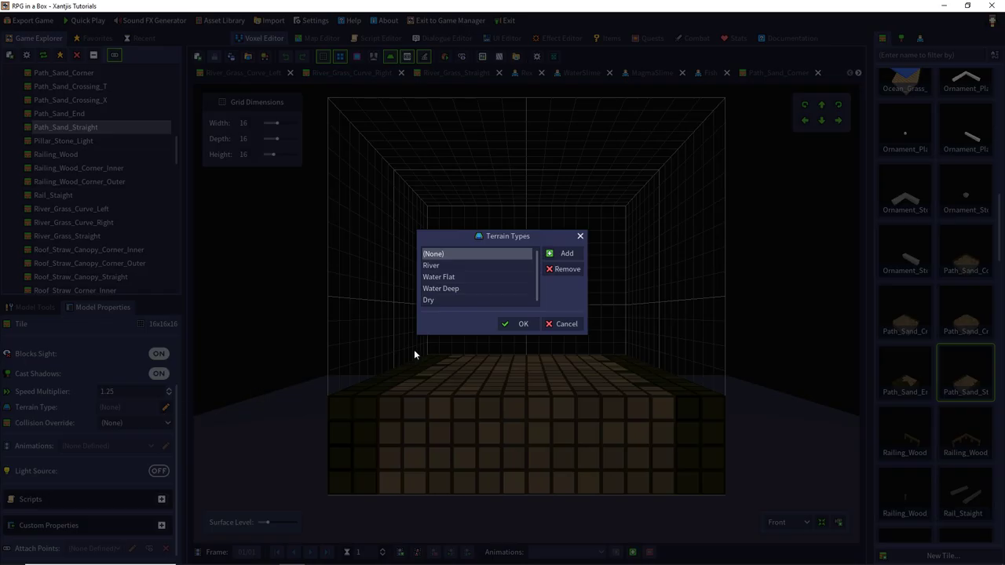
left_click(429, 300)
left_click(518, 323)
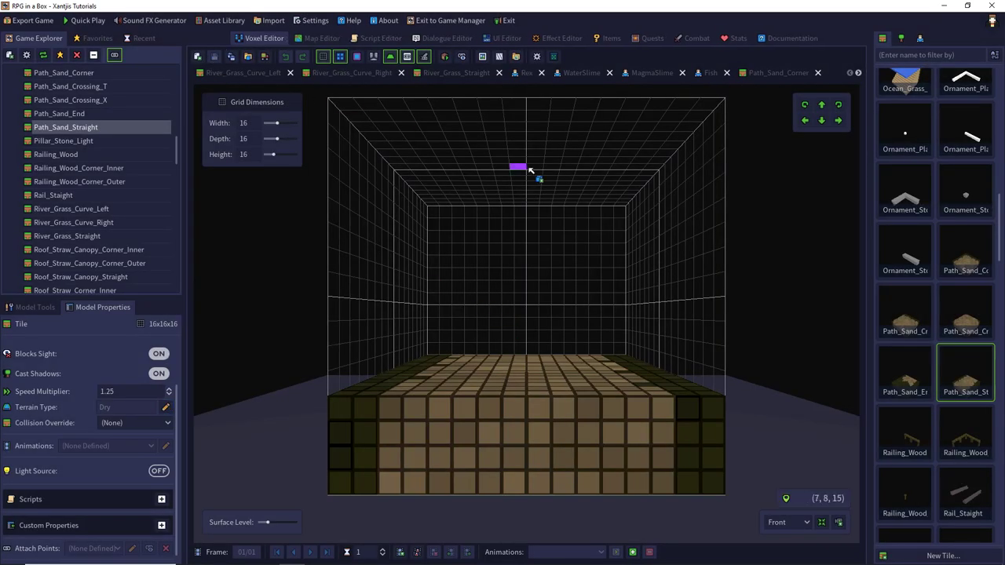
Open the Tile_Sand tile, set its terrain type to Dry, and save it.
scroll(891, 360, "down", 3)
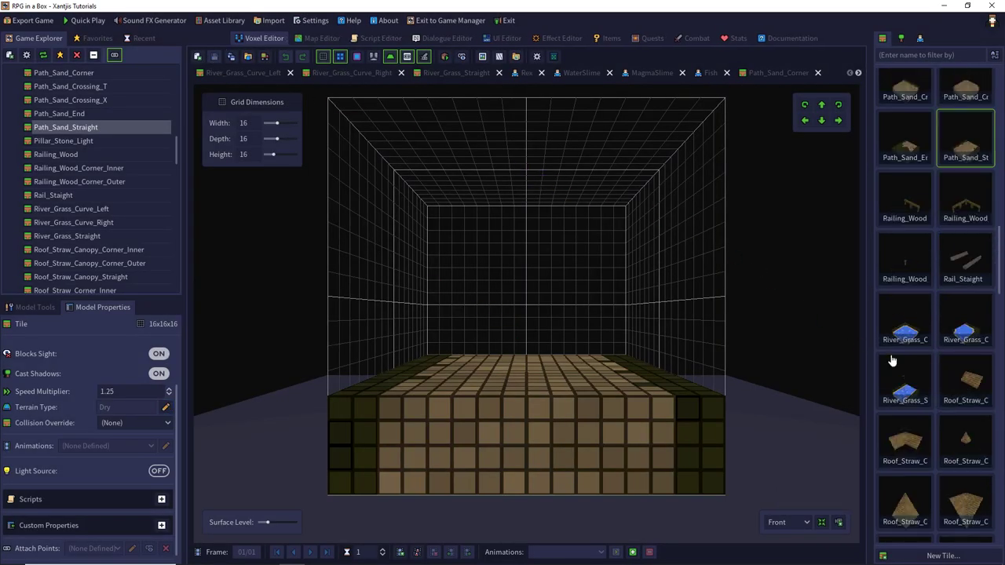
scroll(891, 359, "down", 3)
scroll(891, 359, "down", 3)
left_click(903, 345)
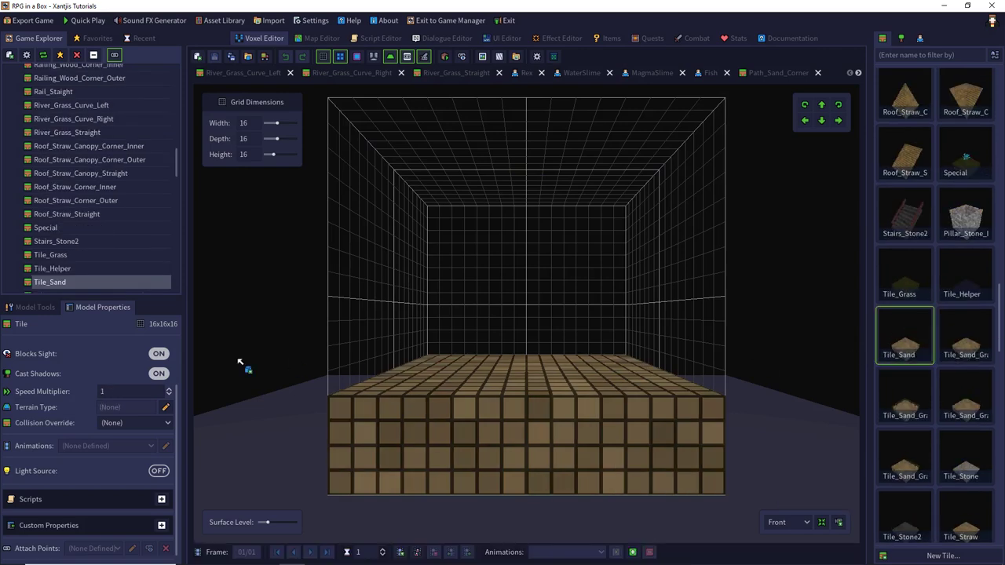
left_click(165, 406)
left_click(433, 300)
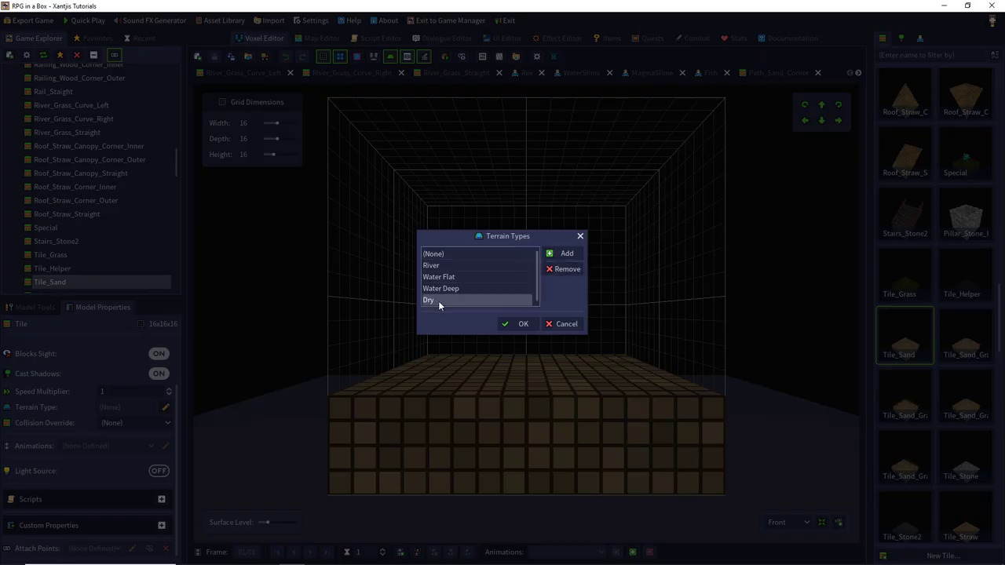
left_click(518, 323)
left_click(214, 57)
Open the Tile_Sand_Grass_Corner_Diagonal tile, set its terrain type to Dry, and save it.
left_click(965, 341)
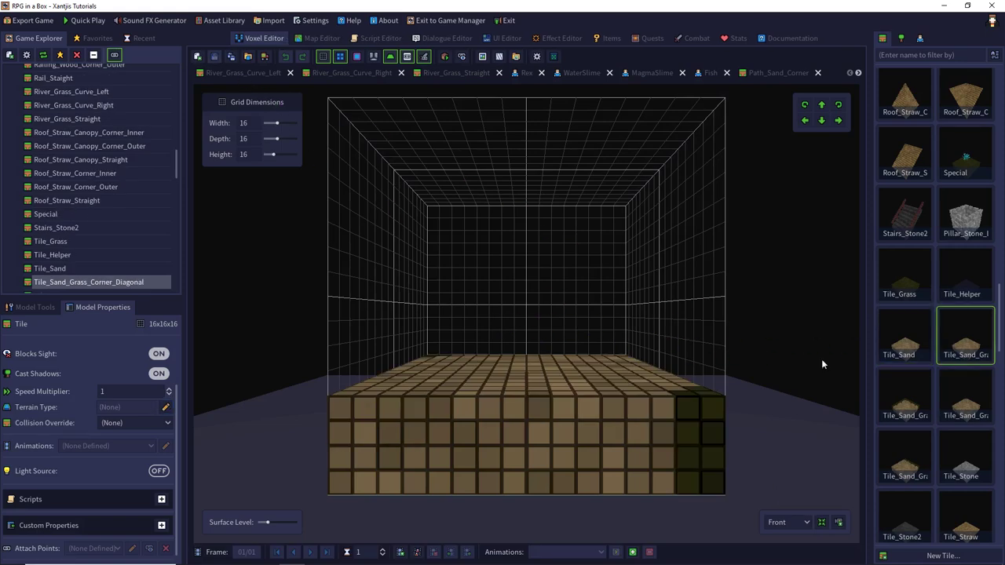
left_click(165, 407)
left_click(433, 302)
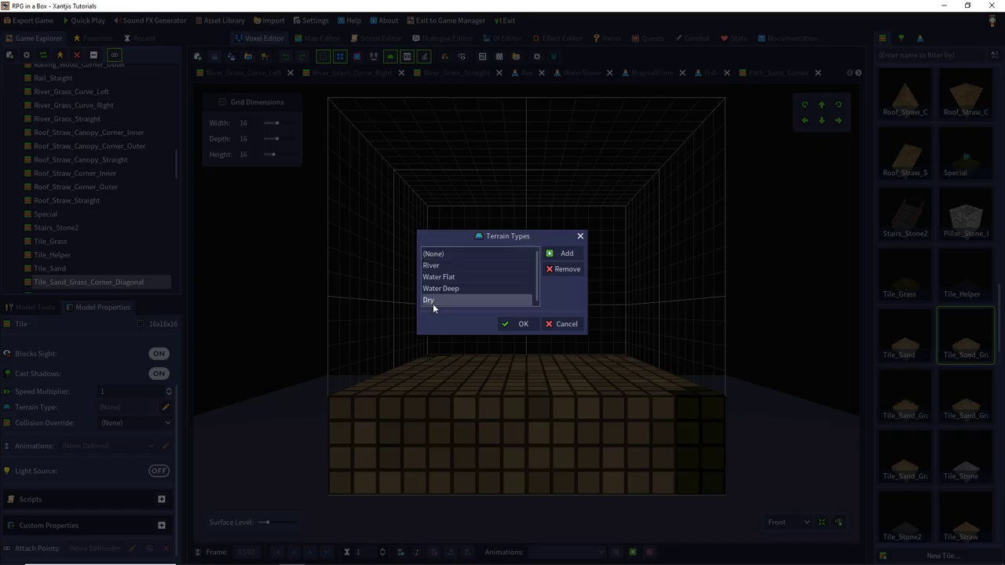
left_click(519, 323)
Open the Tile_Sand_Grass_Corner_Inner tile, set its terrain type to Dry, and save it.
left_click(899, 396)
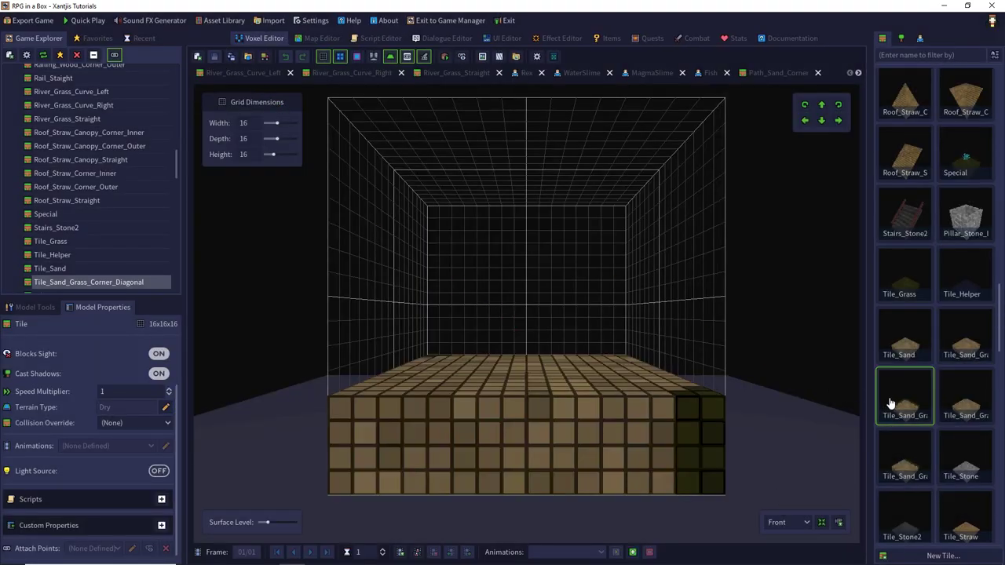
left_click(165, 407)
left_click(456, 301)
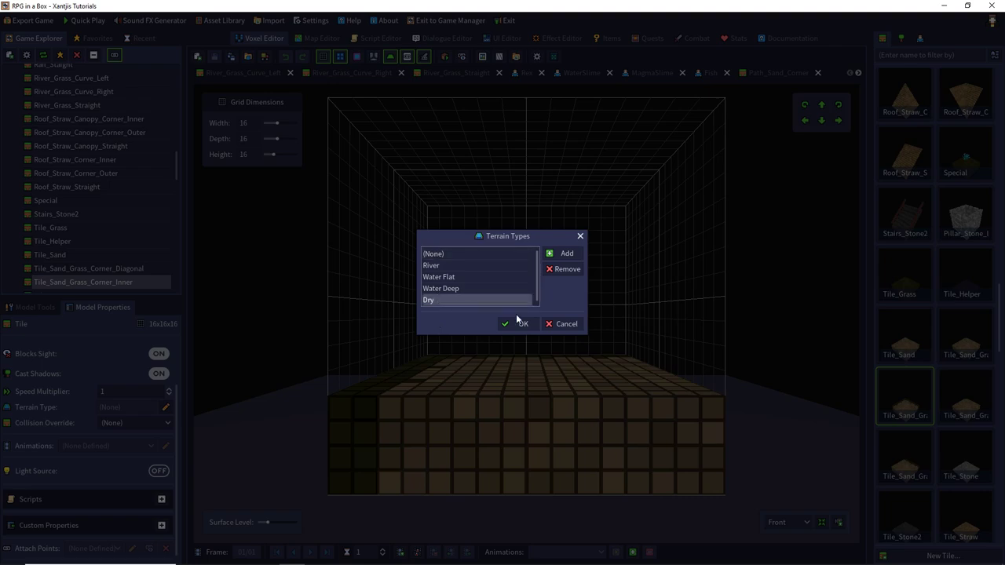
left_click(515, 324)
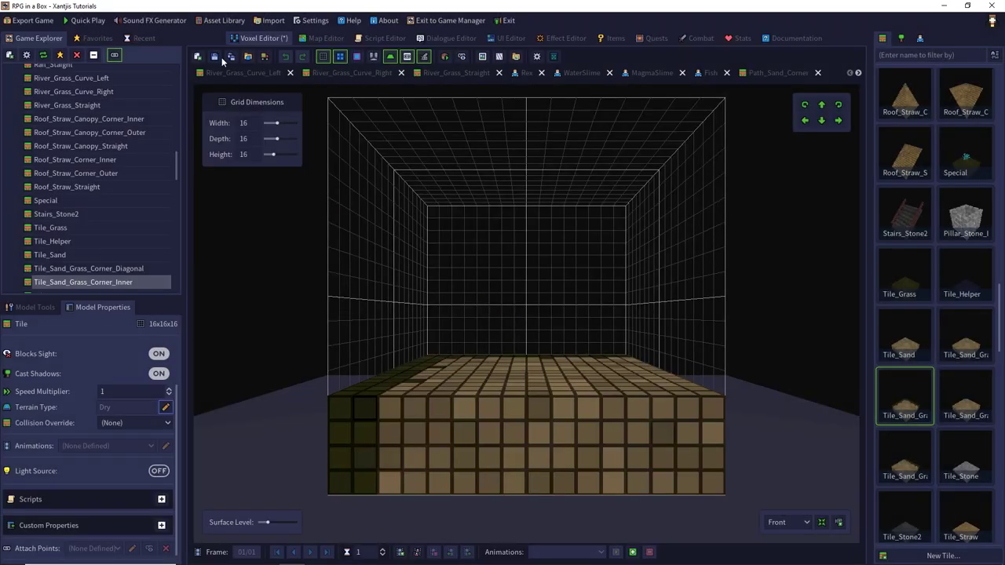
Open the Tile_Sand_Grass_Corner_Outer tile, set its terrain type to Dry, and save it.
left_click(942, 402)
left_click(165, 407)
left_click(446, 301)
left_click(507, 324)
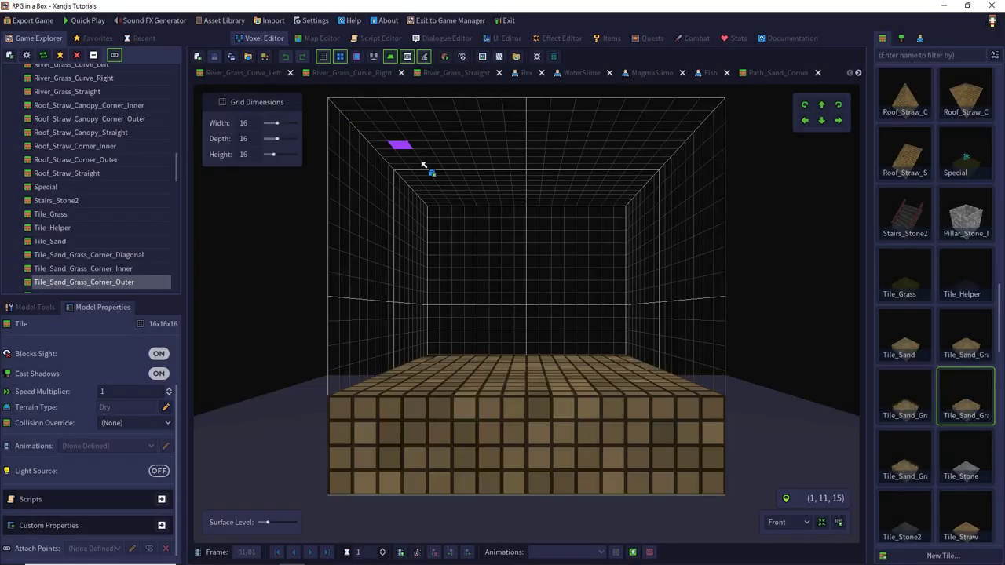
Open the Tile_Sand_Grass_Straight tile, set its terrain type to Dry, and save it.
left_click(907, 457)
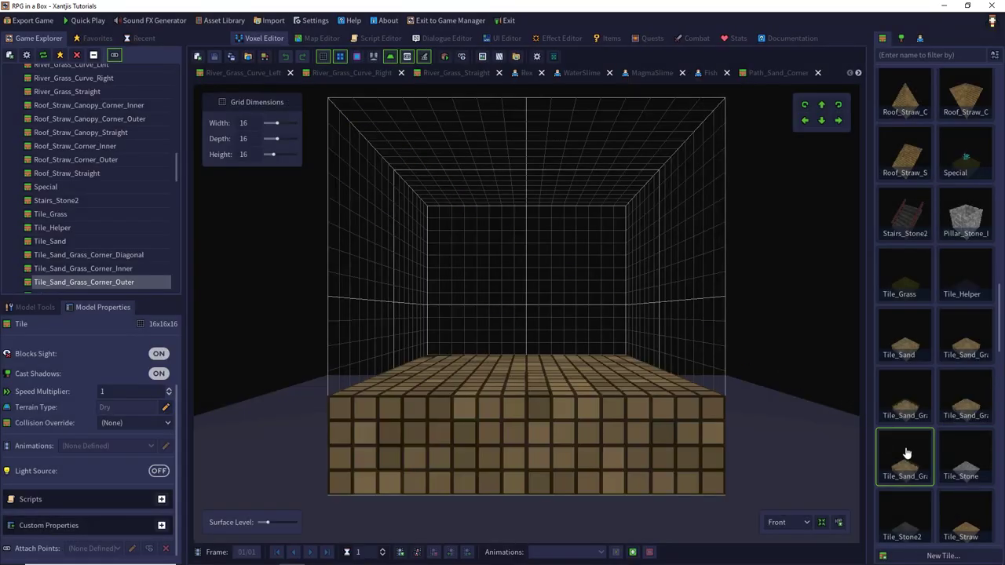
left_click(165, 407)
left_click(434, 301)
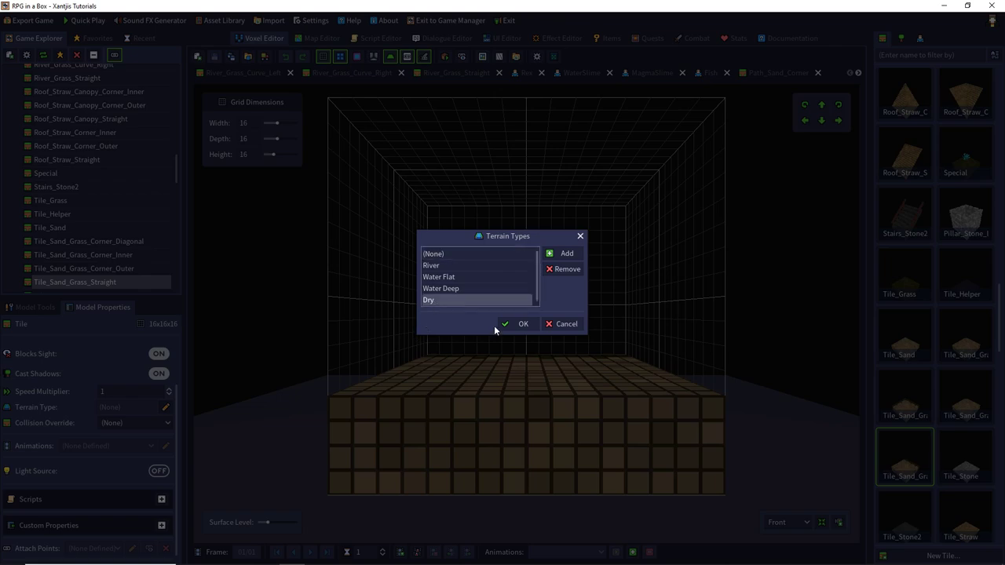
left_click(507, 324)
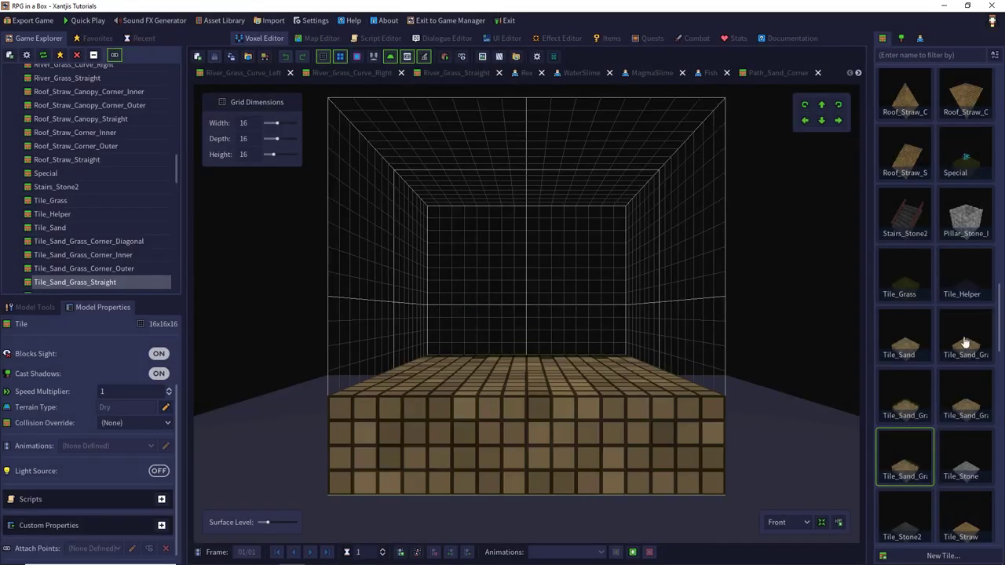
scroll(958, 339, "down", 3)
scroll(954, 365, "down", 3)
scroll(952, 365, "down", 8)
scroll(952, 362, "up", 8)
scroll(946, 161, "up", 5)
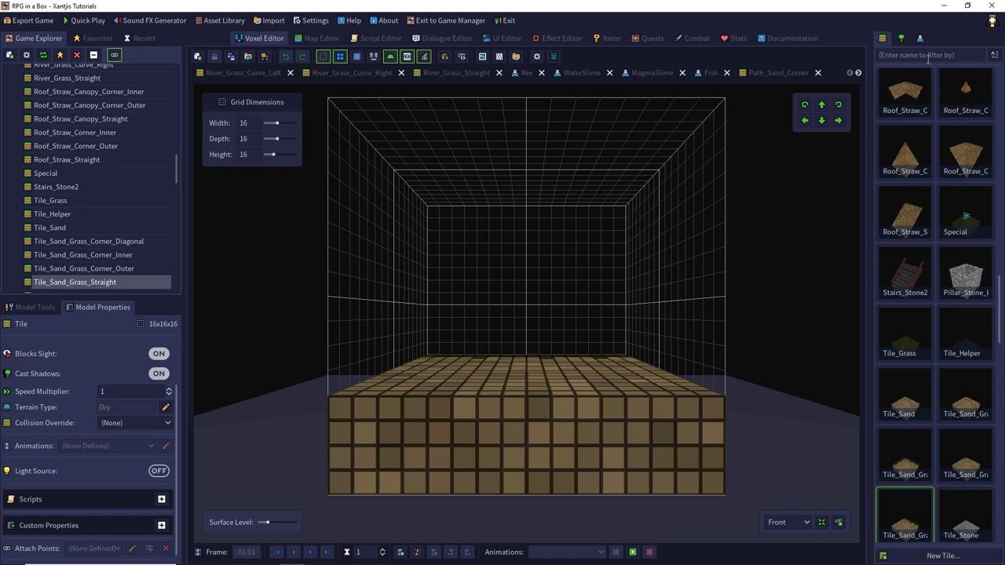
Open the WaterSlime character, prohibit it from traversing the Dry terrain type, and save the character.
left_click(919, 40)
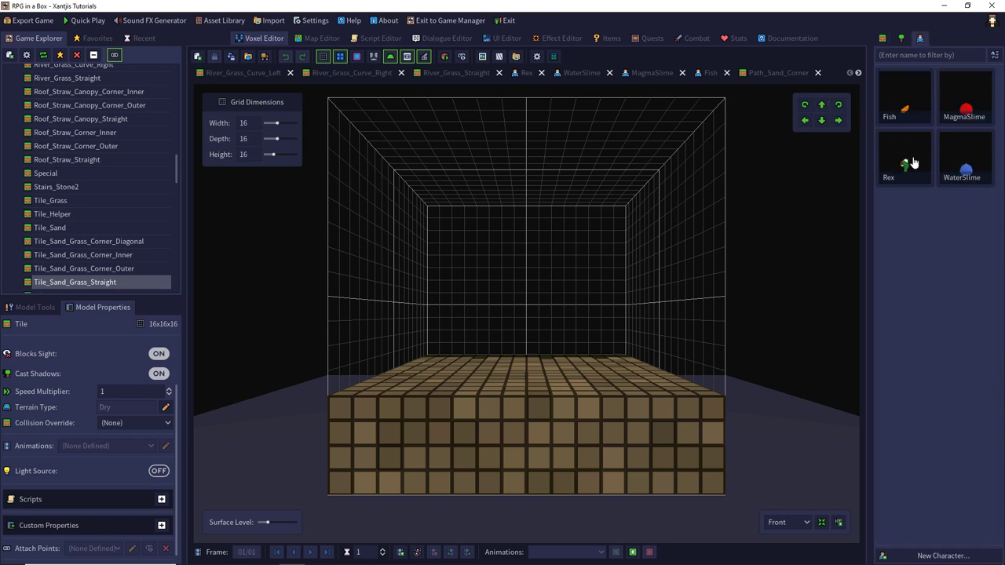
double_click(952, 154)
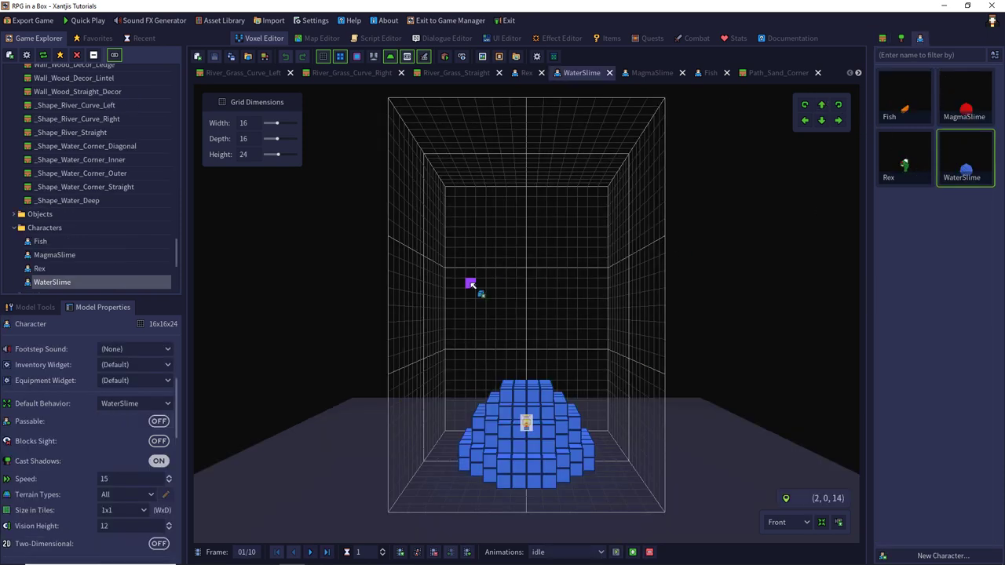
scroll(105, 406, "down", 3)
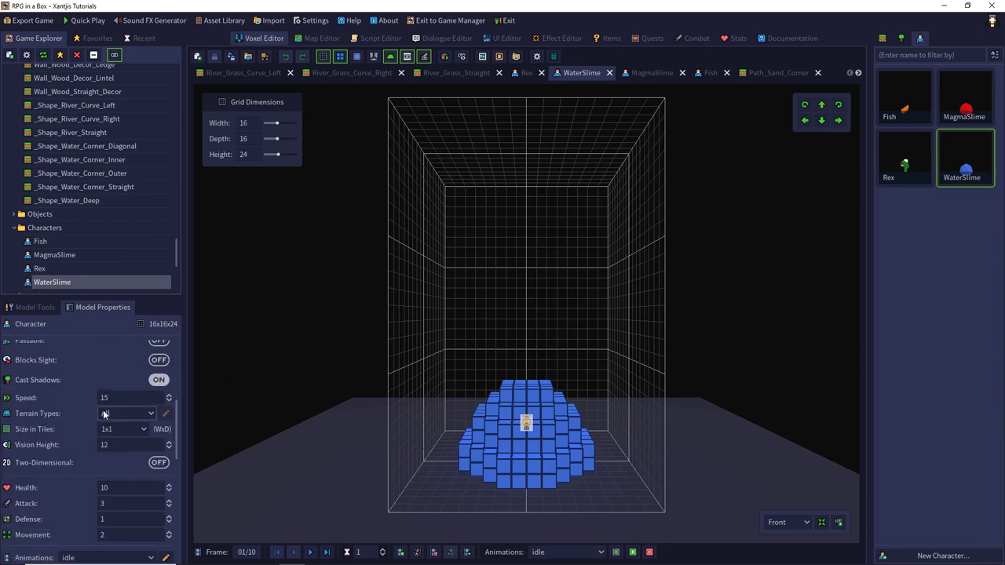
scroll(104, 413, "down", 4)
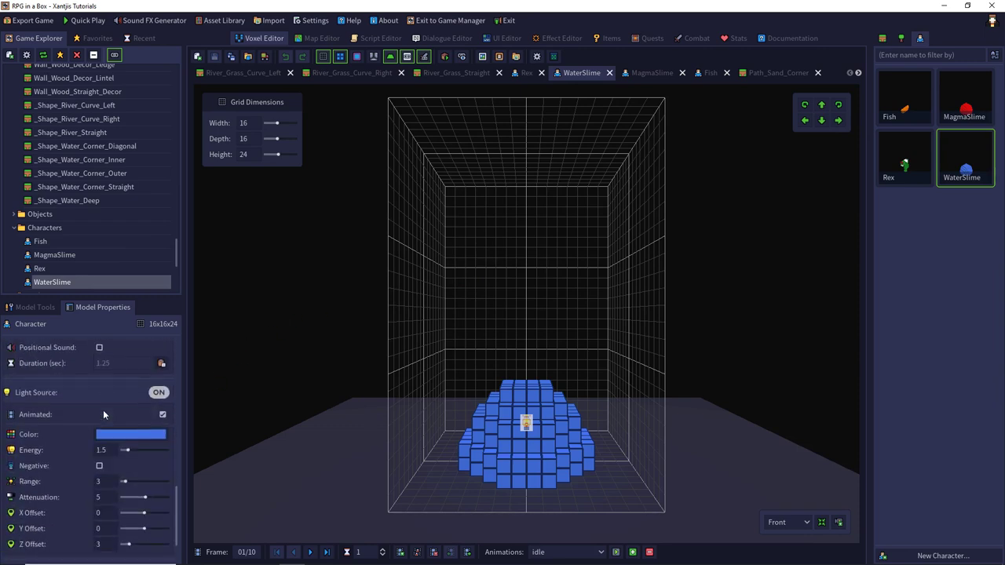
scroll(106, 422, "down", 5)
scroll(108, 425, "up", 2)
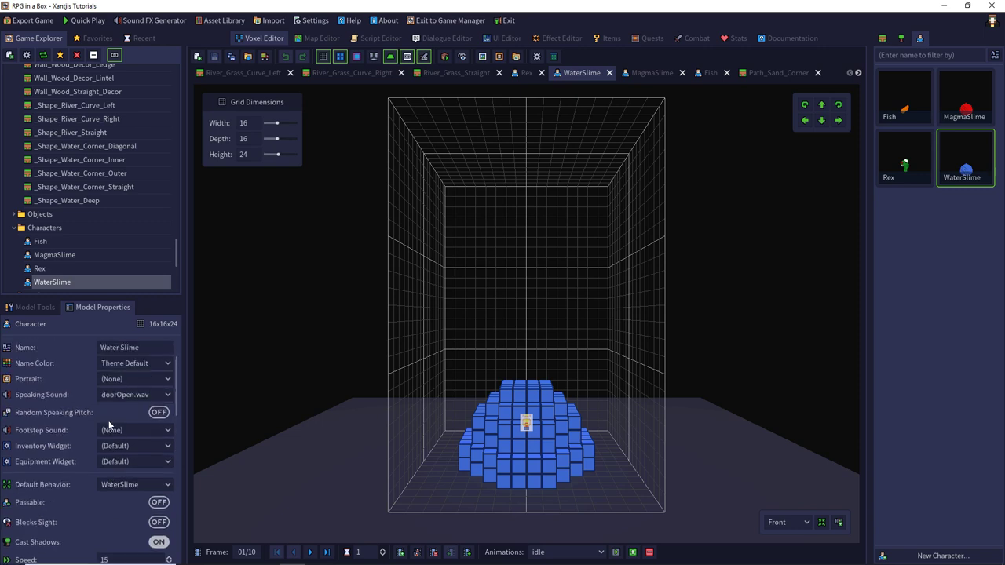
scroll(109, 425, "down", 3)
left_click(113, 493)
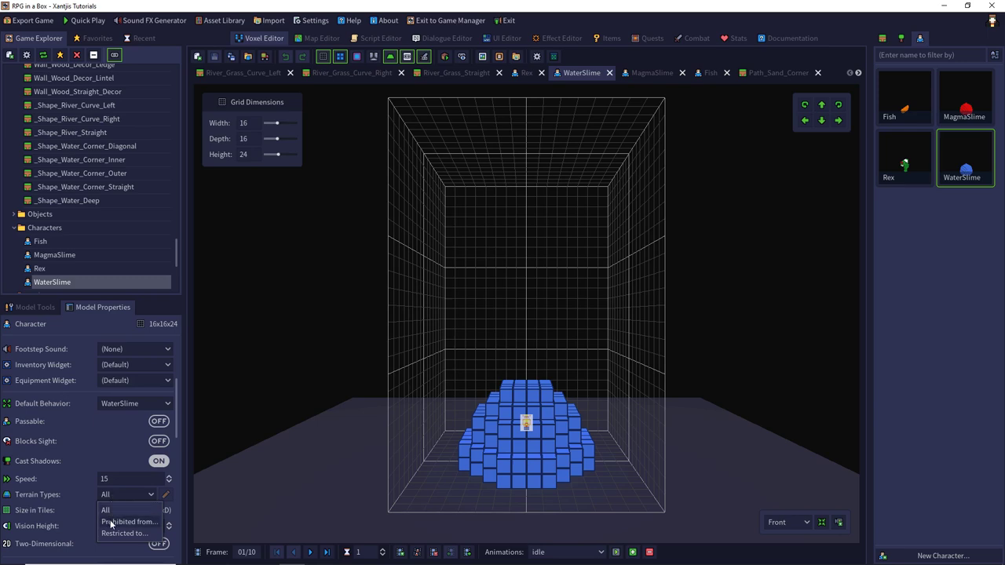
left_click(118, 522)
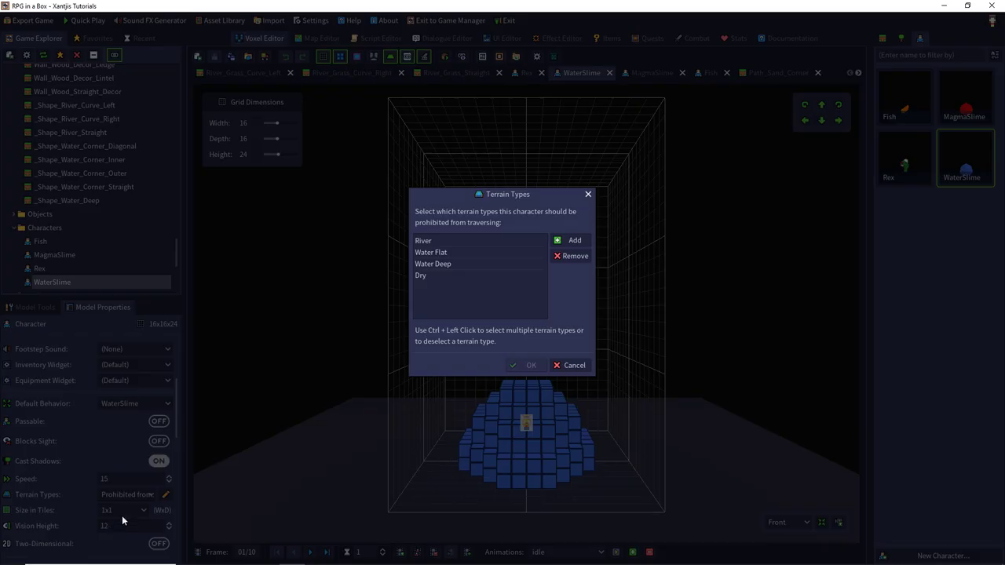
left_click(425, 278)
left_click(525, 368)
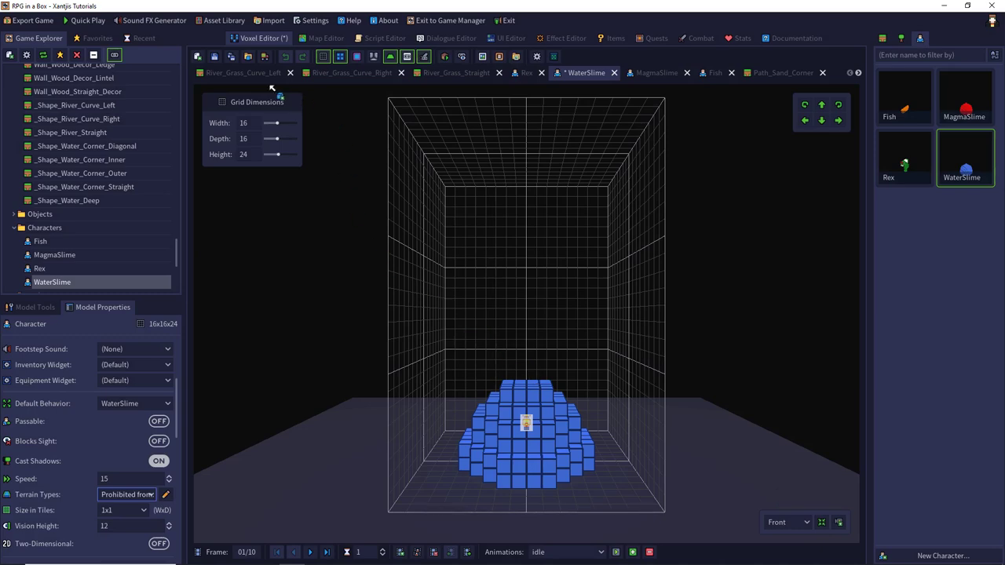
left_click(216, 58)
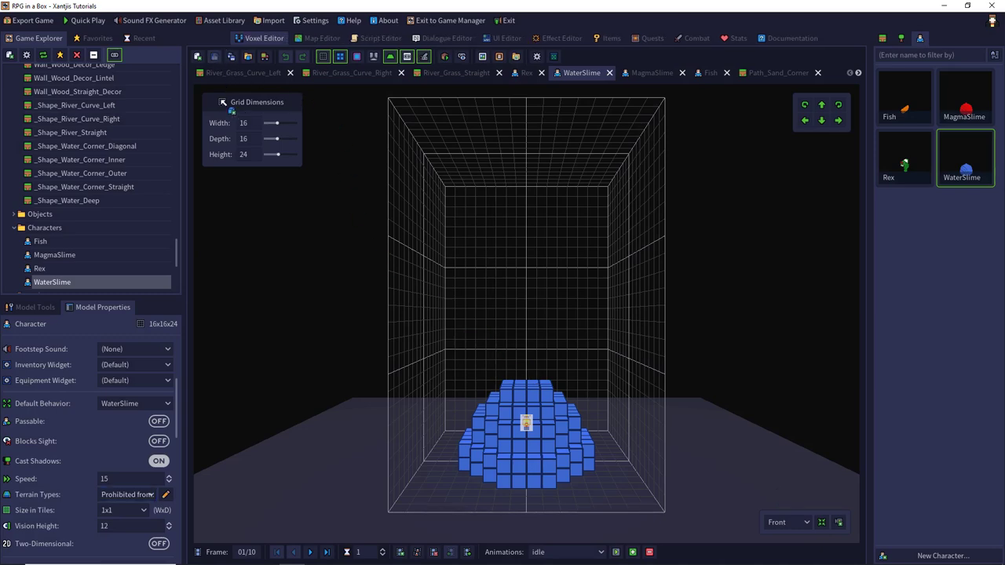
Return to the house map and start a new game in quick play to test the water slime.
left_click(319, 37)
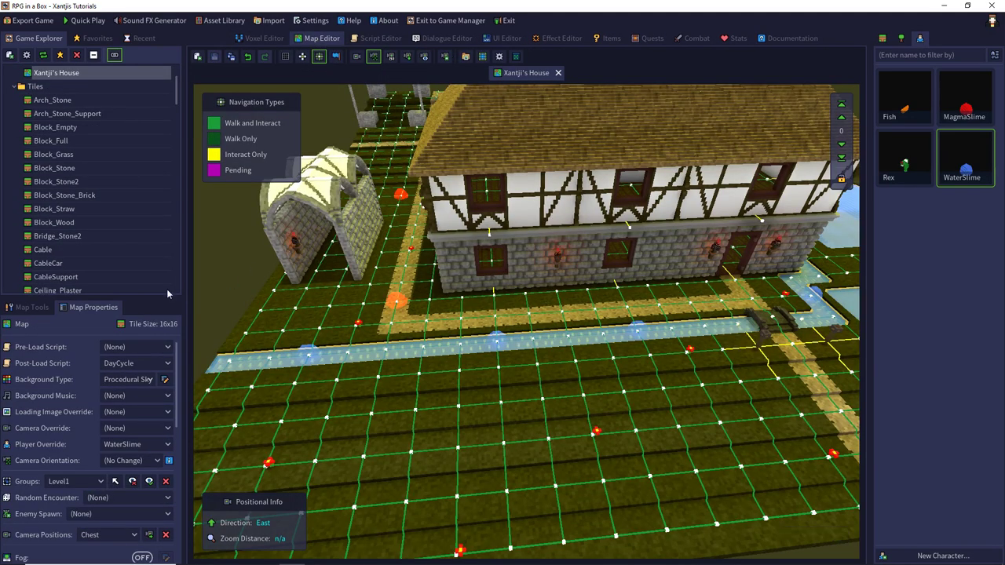
left_click(84, 20)
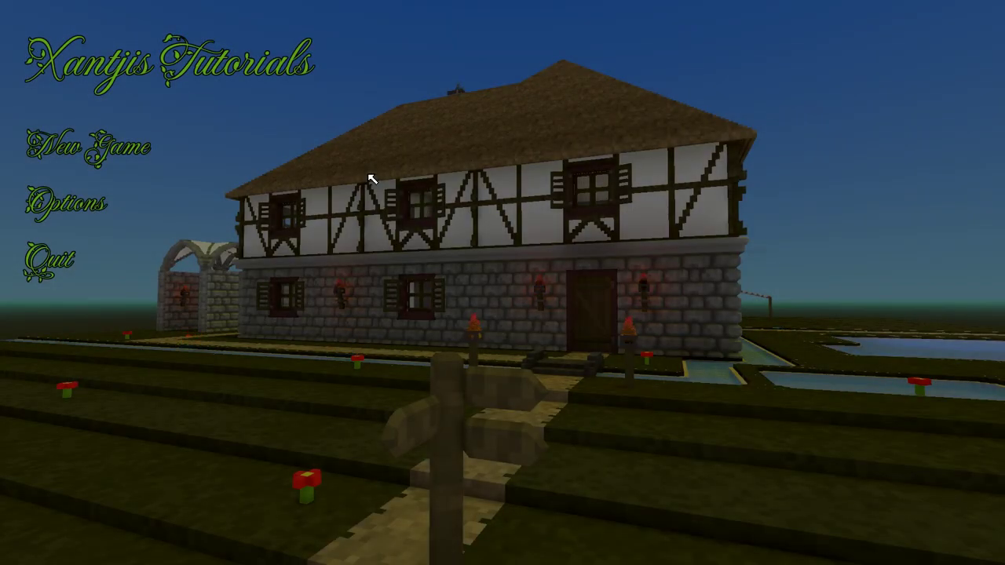
left_click(161, 164)
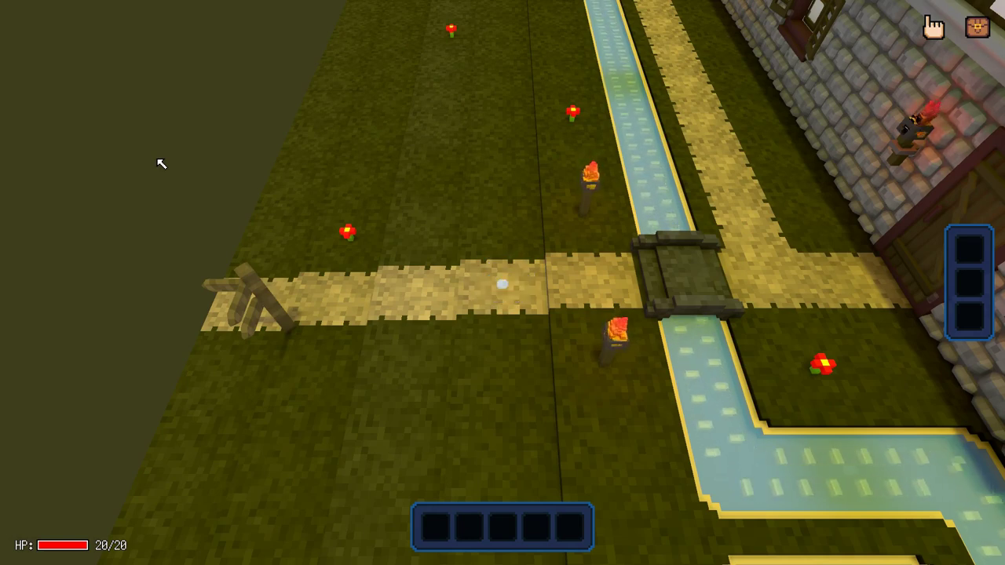
Move the water slime from the sand path over the grass and back toward the path to test the Dry terrain restriction.
key("w")
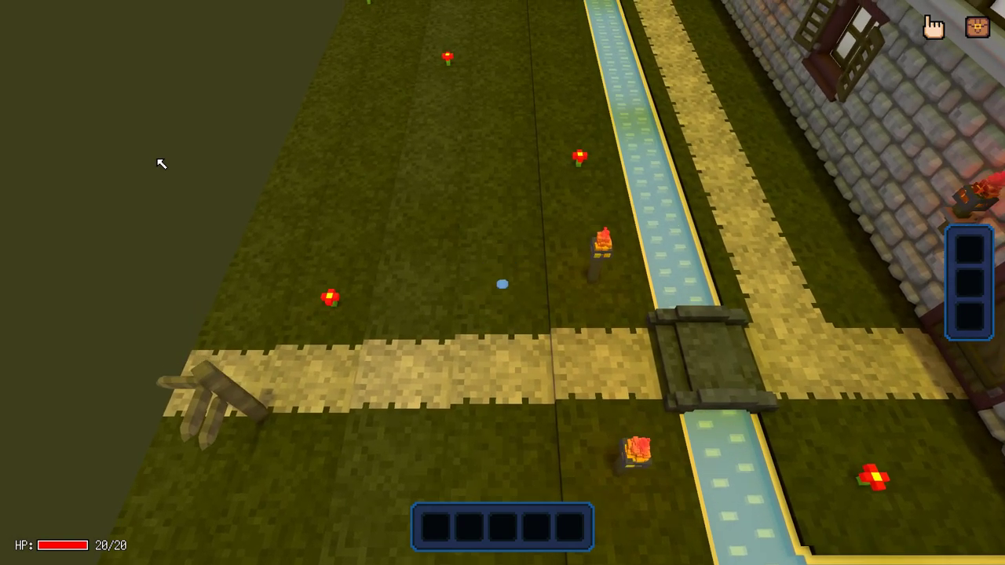
key("a")
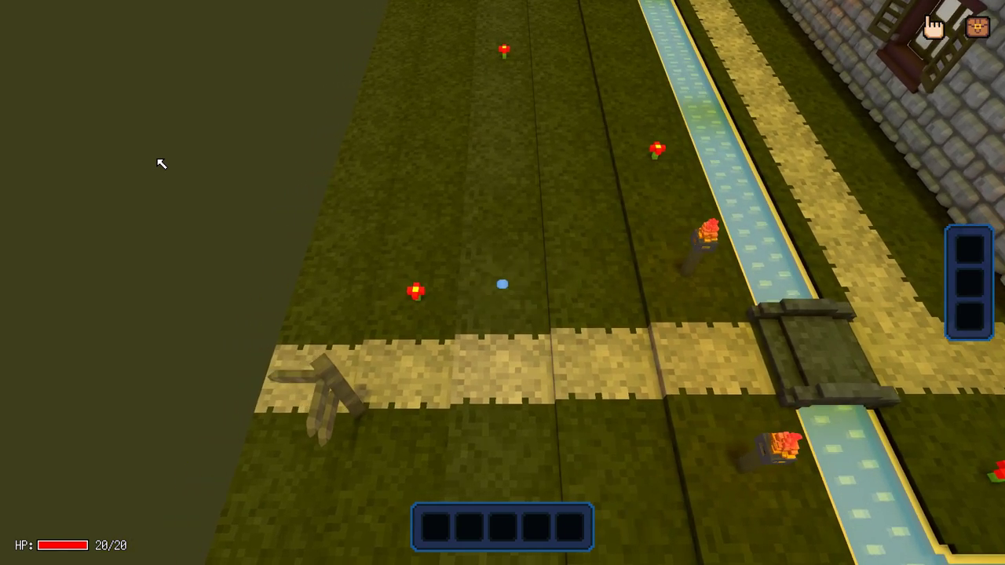
key("a")
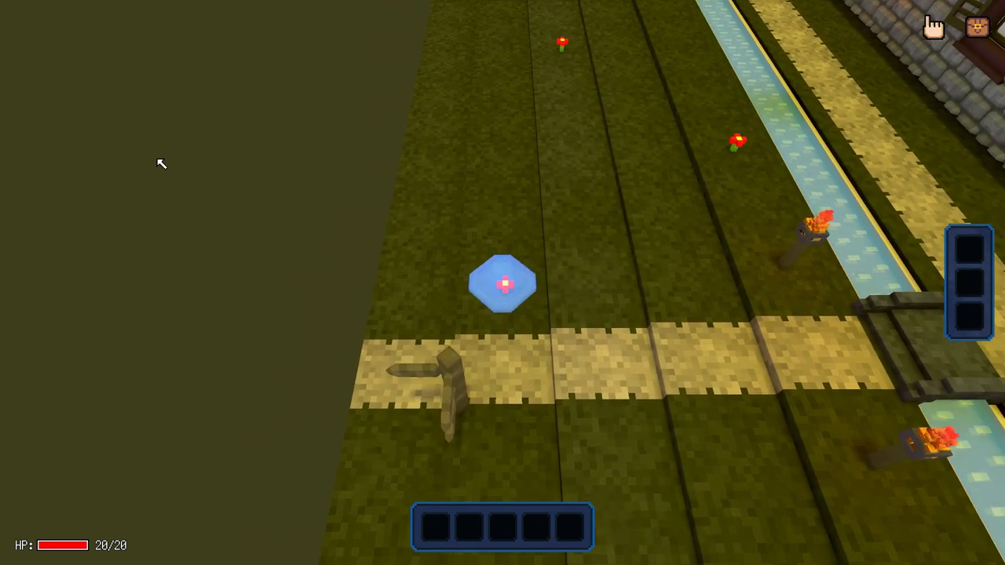
key("w")
key("d")
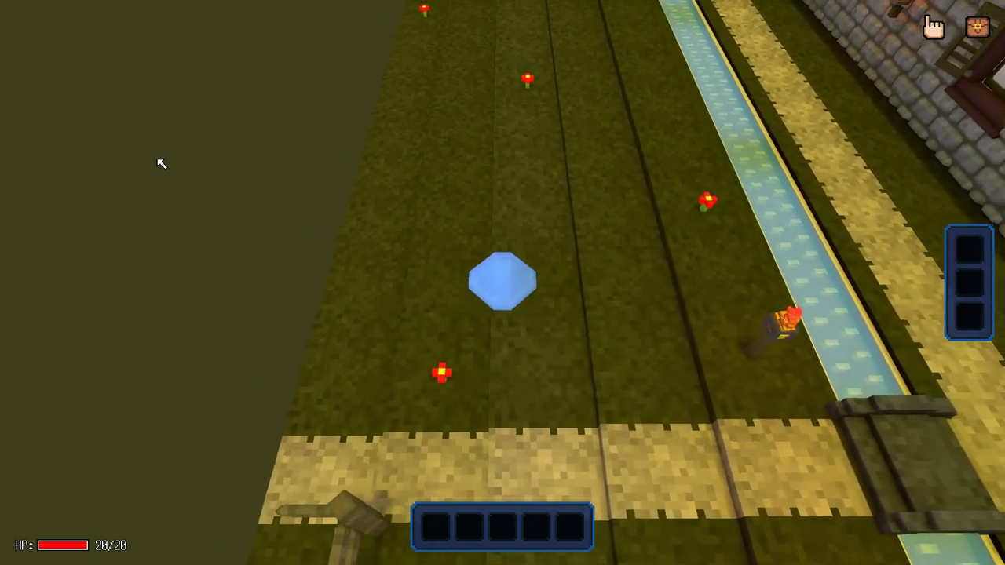
key("s")
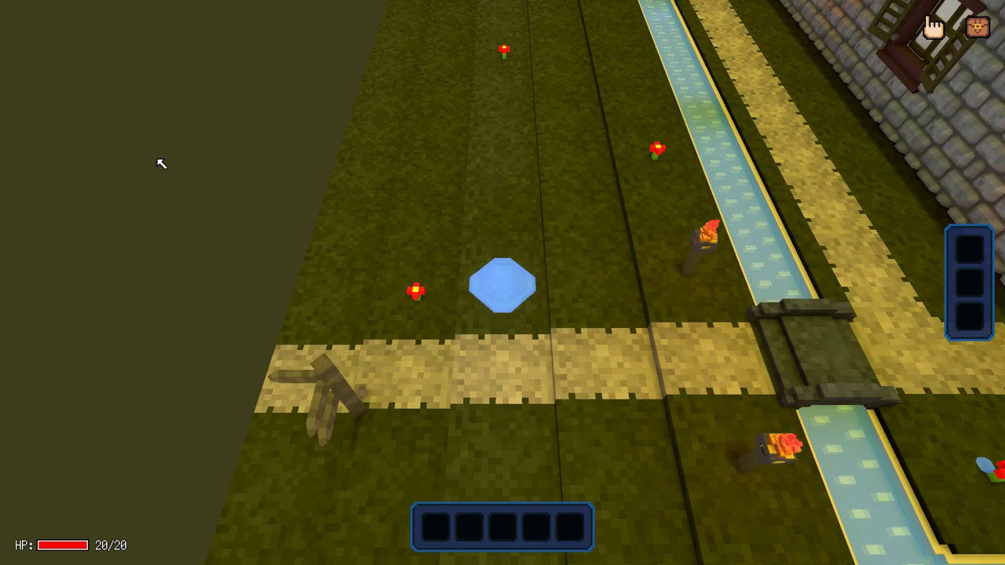
key("w")
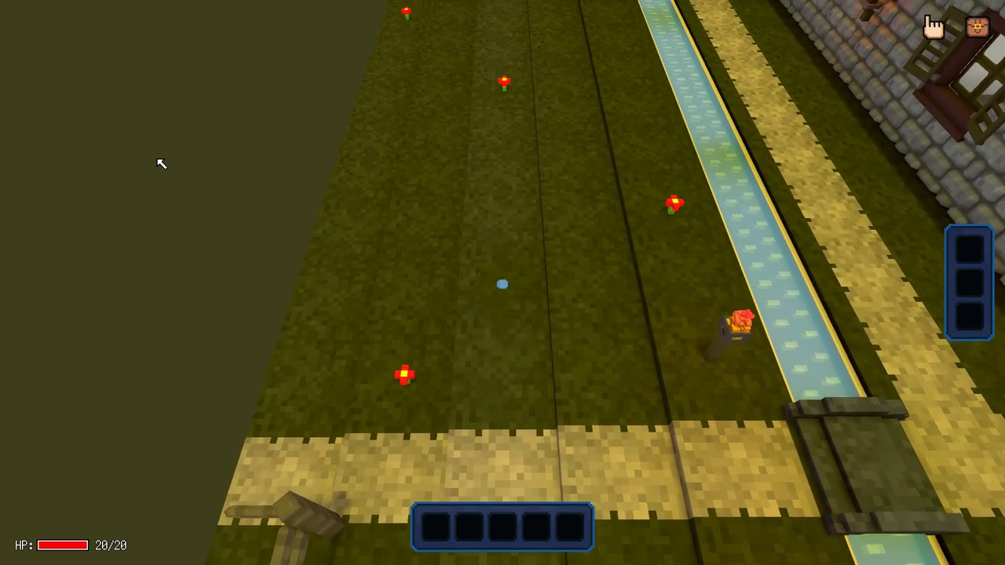
key("a")
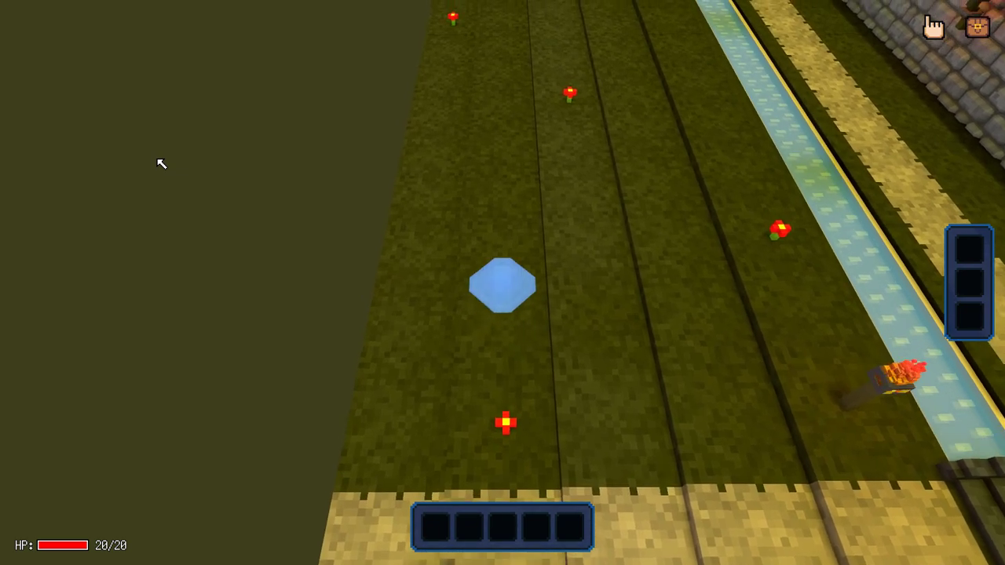
Continue moving the water slime over the grass beside the river to check its movement on the unrestricted tiles.
key("d")
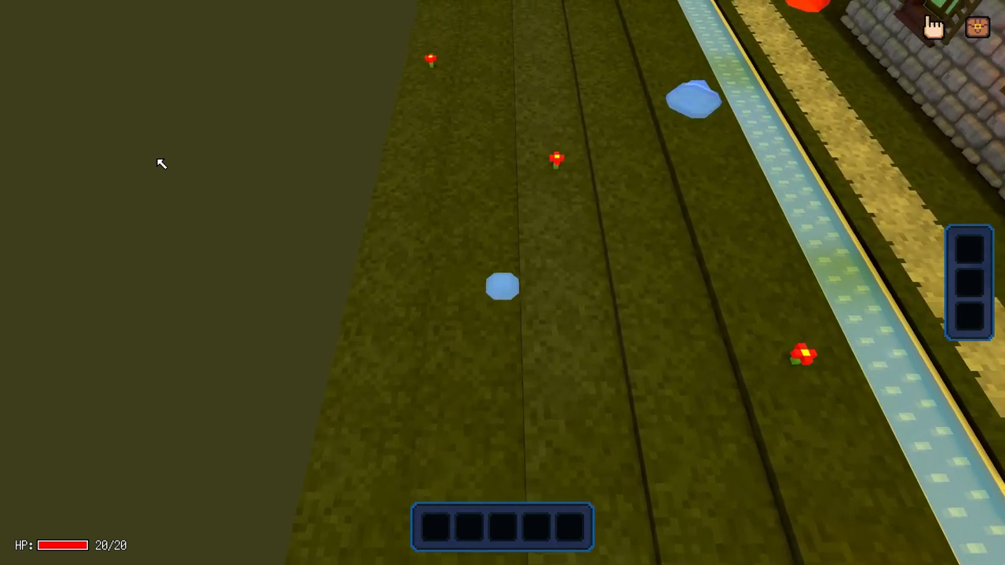
key("s")
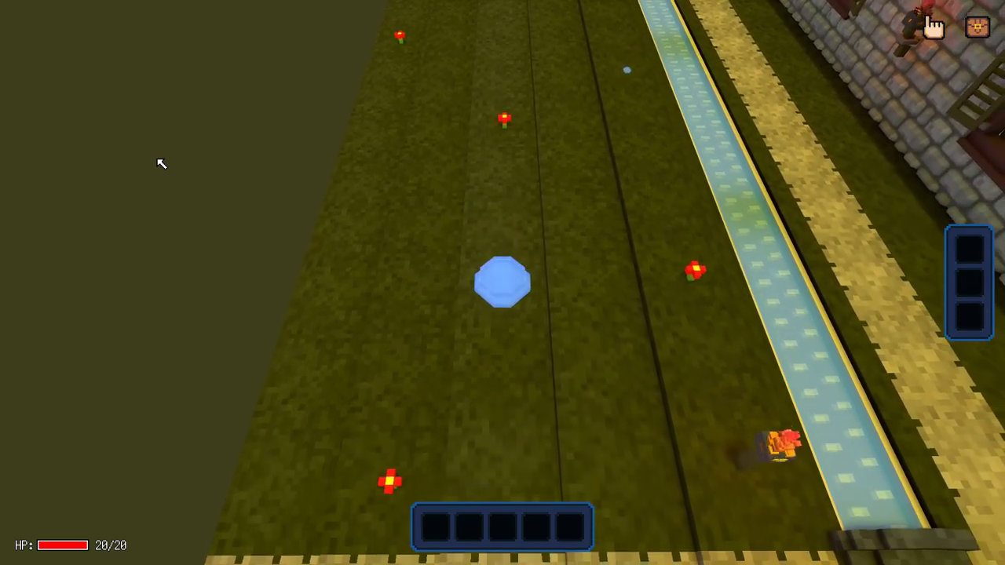
key("s")
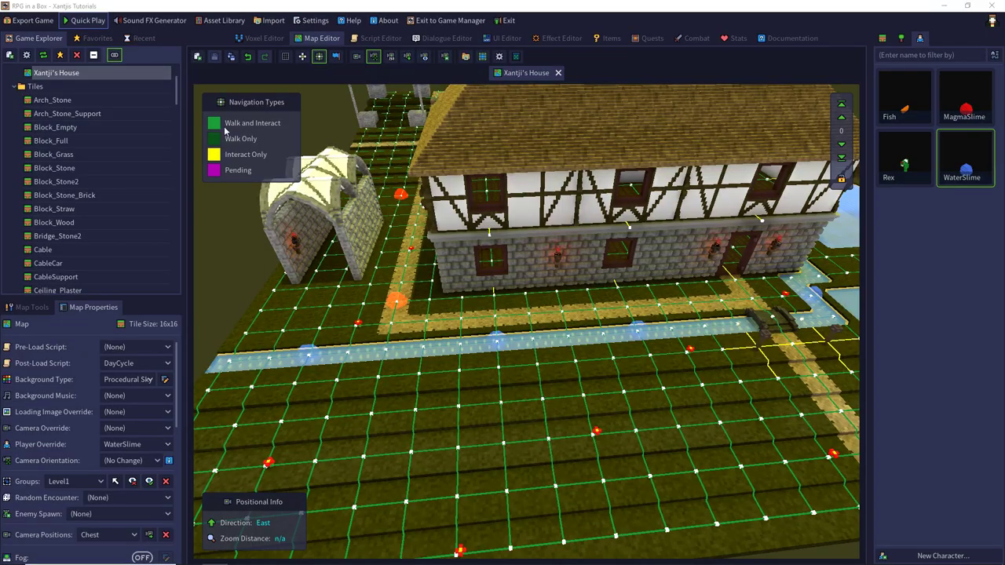
Connect the navigation nodes across the large lake with Walk and Interact paths and save the map.
right_click_drag(460, 333, 450, 373)
mouse_move(444, 341)
left_mouse_down()
mouse_move(480, 313)
mouse_move(493, 338)
mouse_move(543, 288)
mouse_move(587, 340)
mouse_move(583, 203)
mouse_move(583, 213)
mouse_move(541, 218)
mouse_move(702, 219)
mouse_move(597, 249)
mouse_move(622, 288)
mouse_move(668, 283)
mouse_move(594, 309)
mouse_move(560, 336)
mouse_move(459, 340)
mouse_move(710, 225)
left_mouse_up()
key("d")
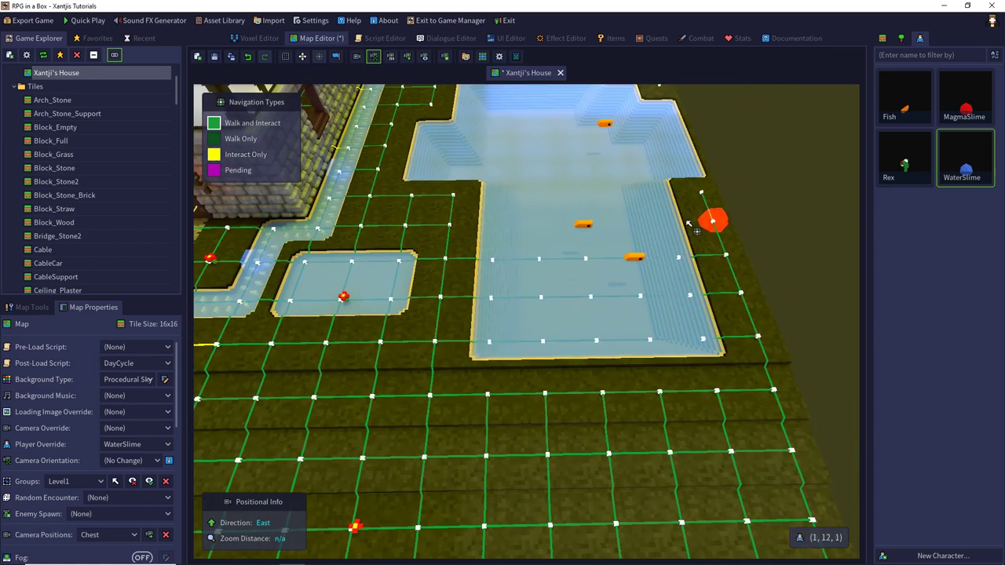
scroll(696, 202, "up", 5)
scroll(657, 217, "down", 6)
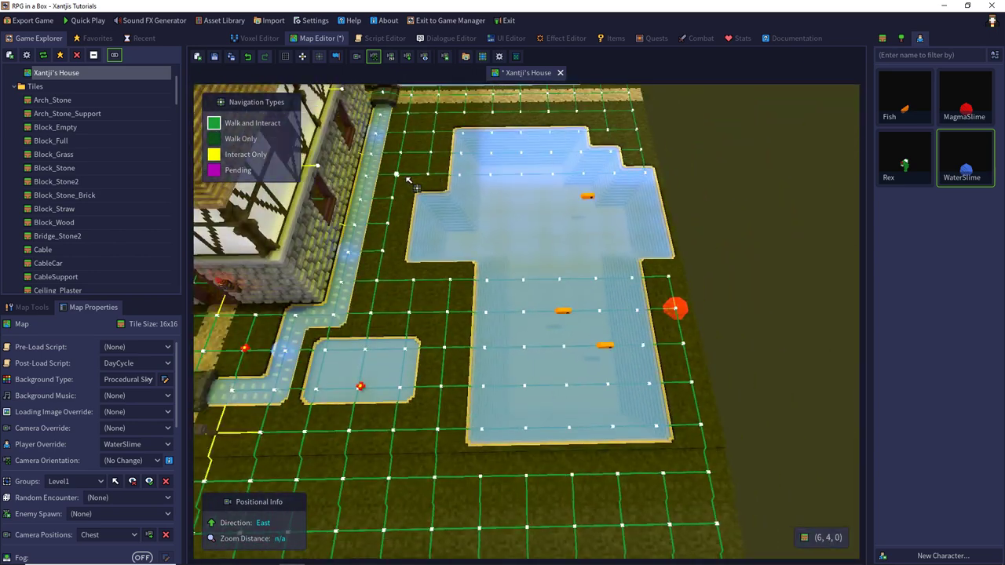
mouse_move(408, 181)
left_mouse_down()
mouse_move(471, 226)
mouse_move(665, 273)
mouse_move(620, 156)
mouse_move(613, 480)
left_mouse_up()
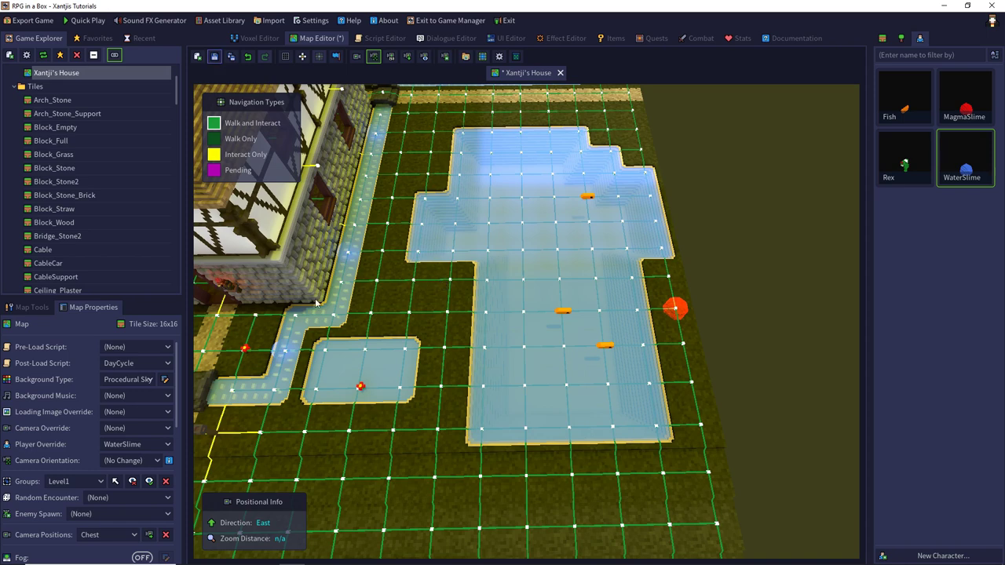
key("ctrl+s")
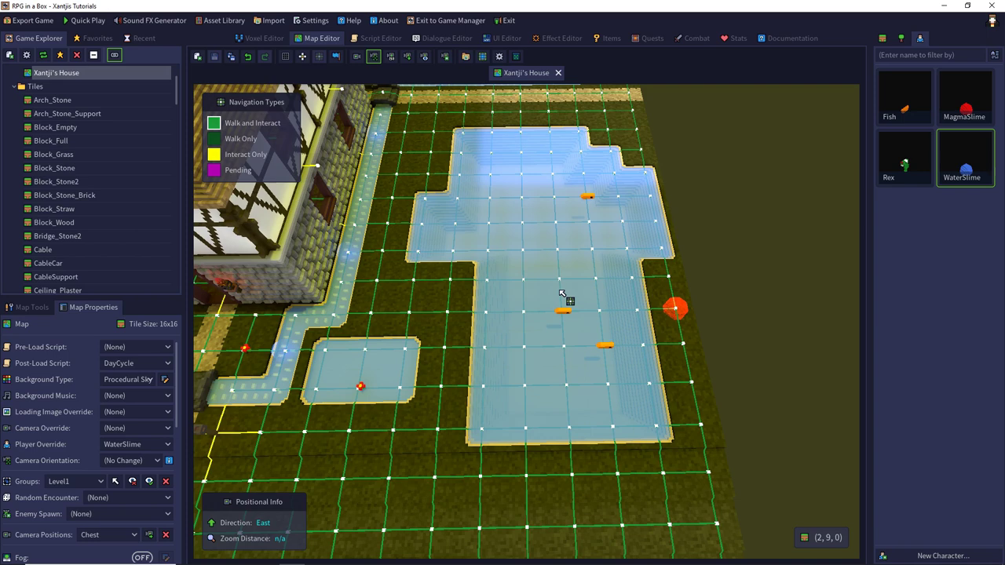
Open the Lake tile, set its terrain type to Water Flat, and save it.
left_click(880, 40)
scroll(924, 228, "up", 10)
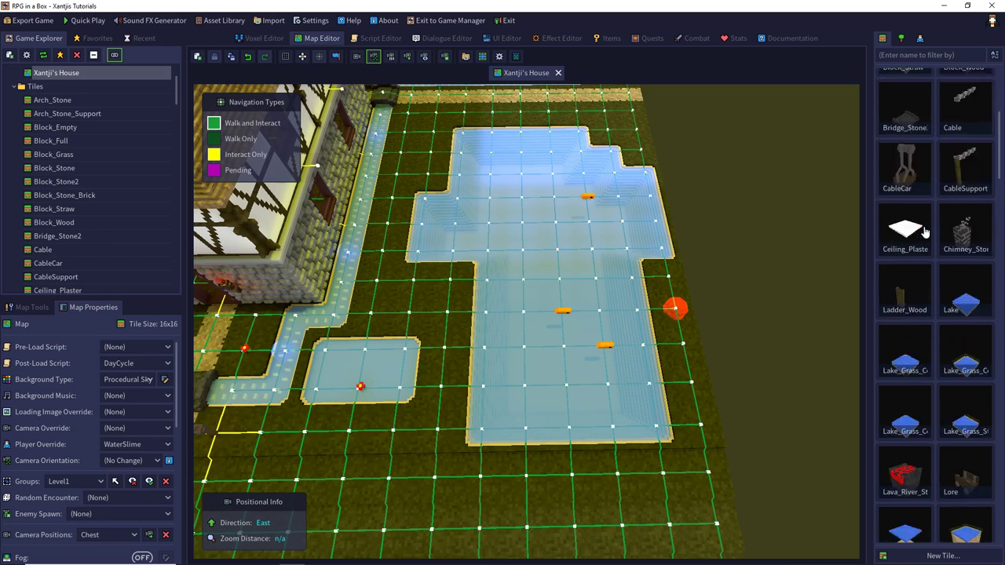
double_click(952, 291)
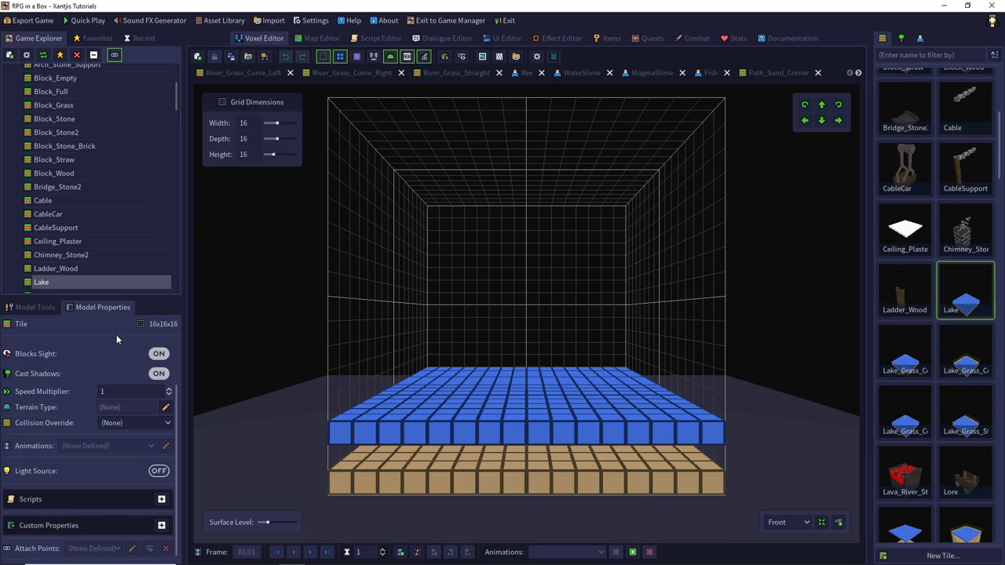
left_click(166, 406)
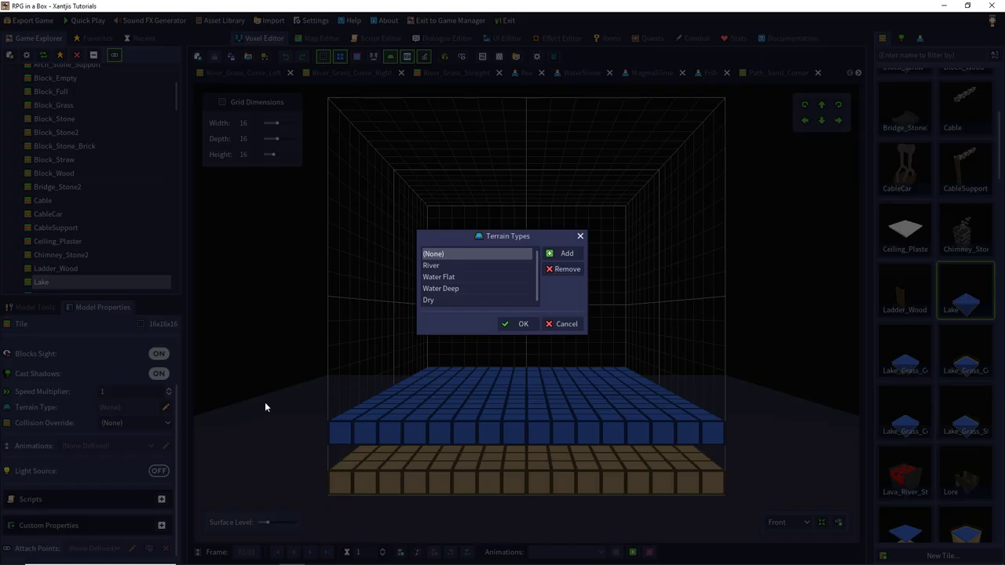
left_click(469, 277)
left_click(516, 323)
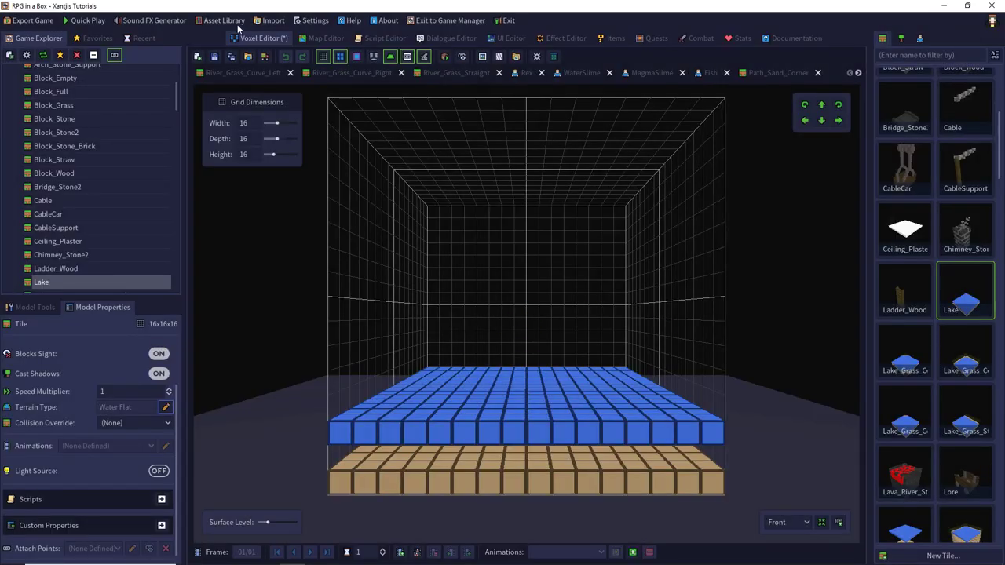
left_click(214, 56)
Open the Lake_Grass_Corner_Diagonal tile, set its terrain type to Water Flat, and save it.
left_click(898, 353)
left_click(166, 407)
left_click(471, 275)
left_click(516, 324)
left_click(214, 56)
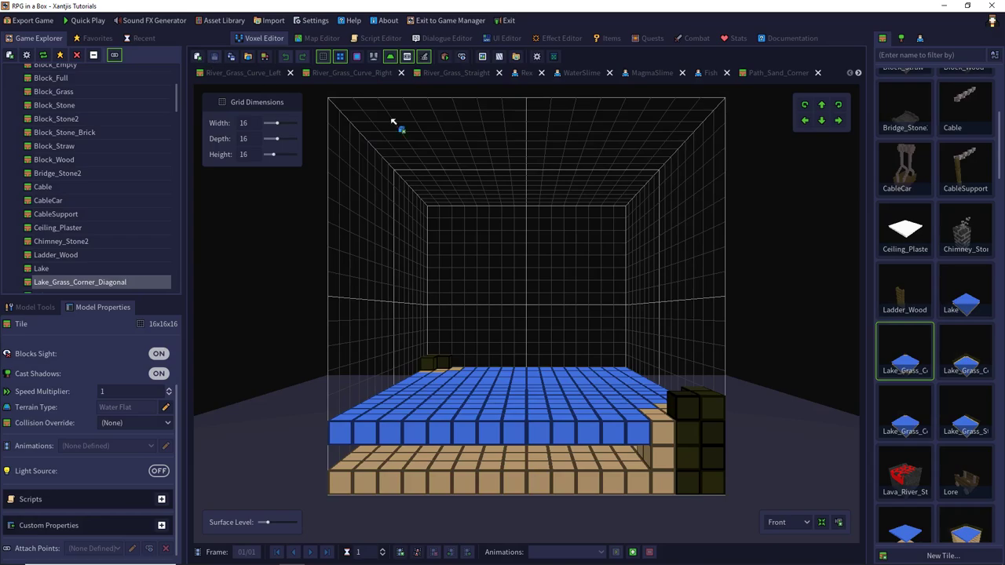
Open the Lake_Grass_Corner_Inner tile, set its terrain type to Water Flat, and save it.
left_click(945, 350)
left_click(166, 407)
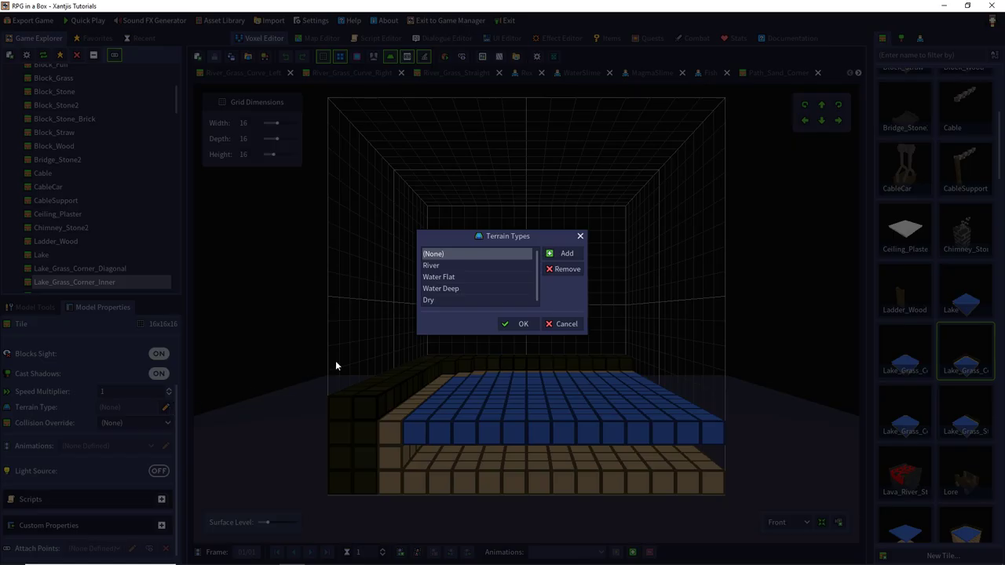
left_click(437, 278)
left_click(520, 324)
left_click(214, 56)
Open the Lake_Grass_Corner_Outer tile and set its terrain type to Water Flat.
left_click(896, 402)
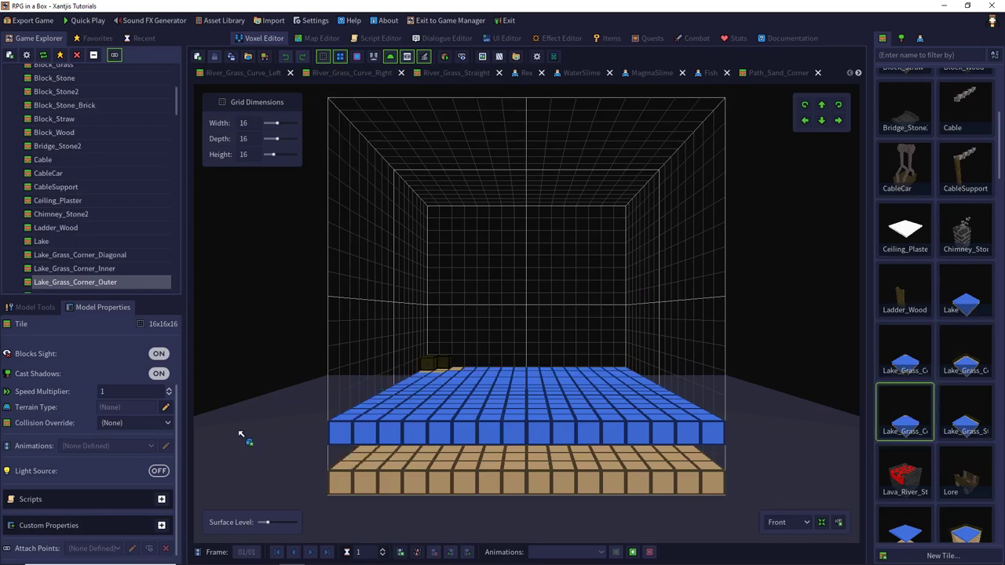
left_click(166, 407)
left_click(438, 277)
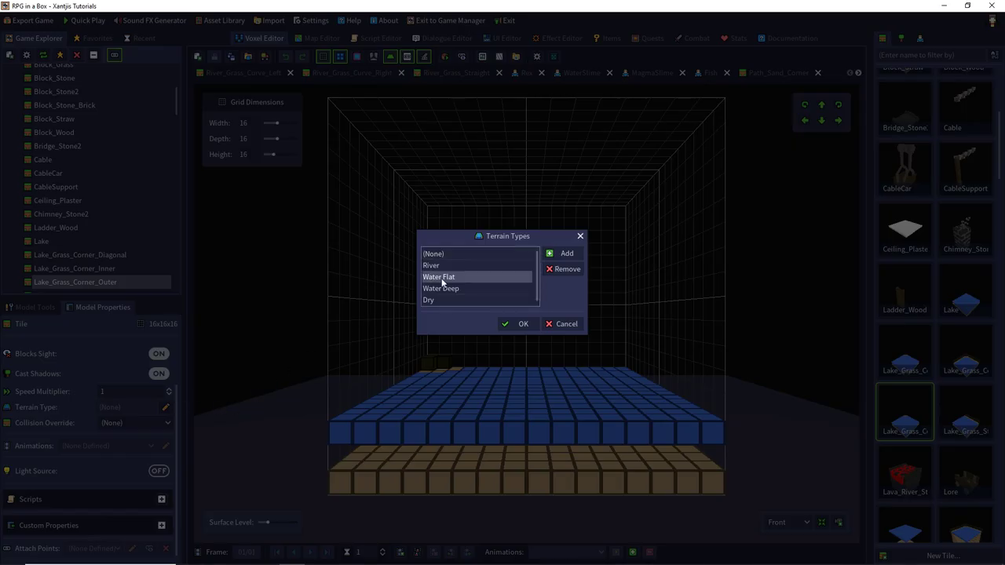
left_click(520, 323)
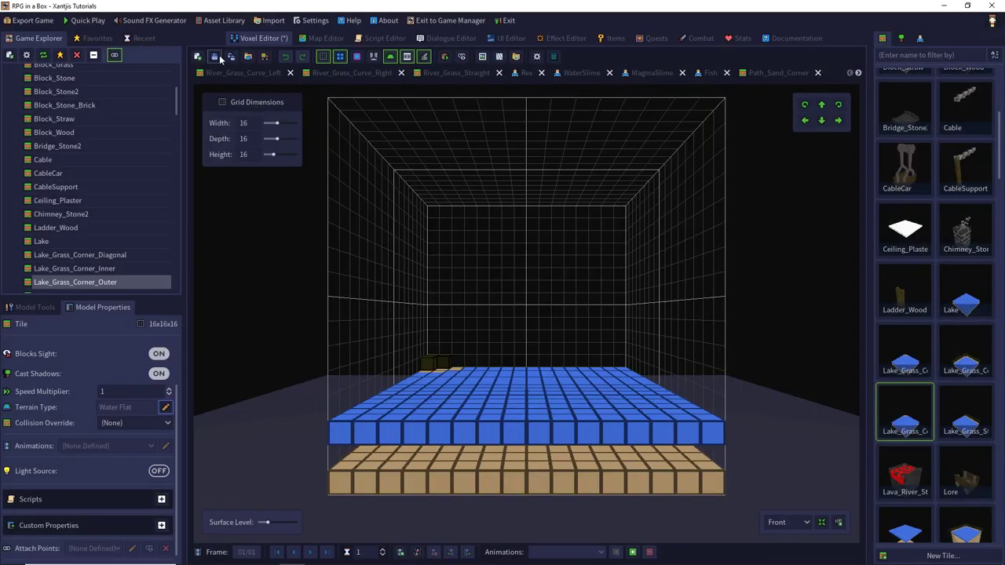
Open the Lake_Grass_Straight tile and set its terrain type to Water Flat.
left_click(965, 416)
left_click(165, 408)
left_click(439, 278)
left_click(507, 322)
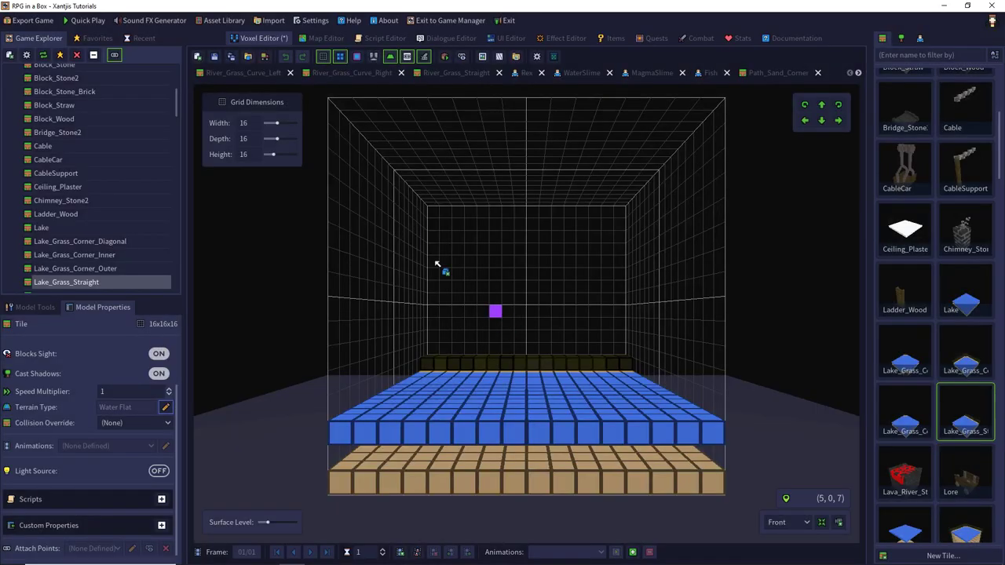
Open the Ocean tile and set its terrain type to Water Deep.
scroll(891, 363, "down", 3)
left_click(891, 363)
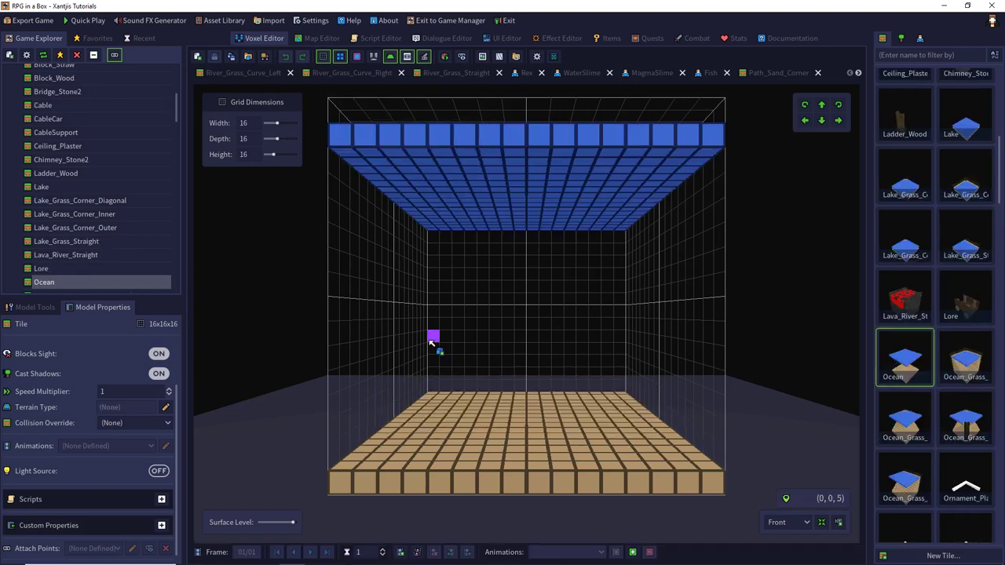
left_click(165, 407)
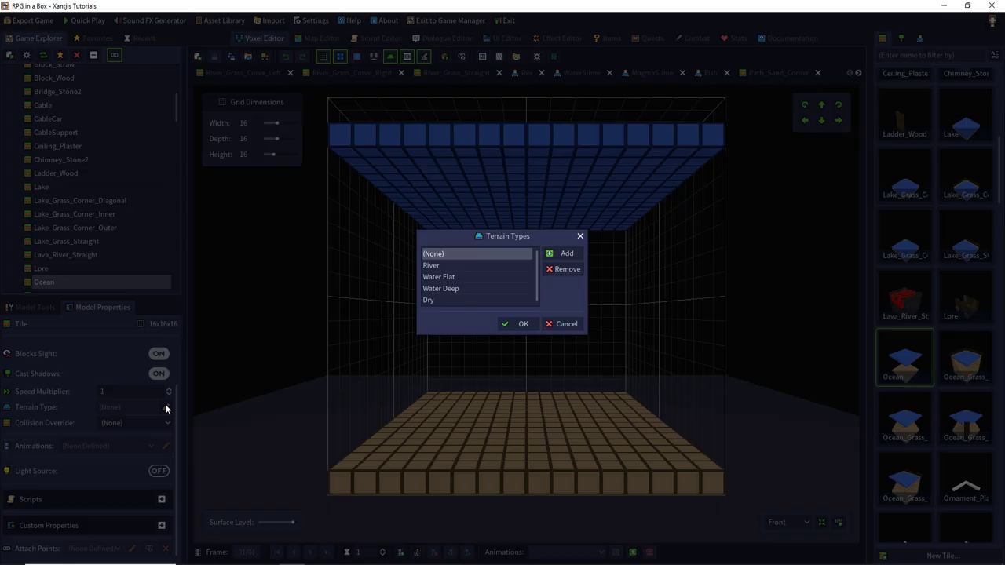
left_click(456, 288)
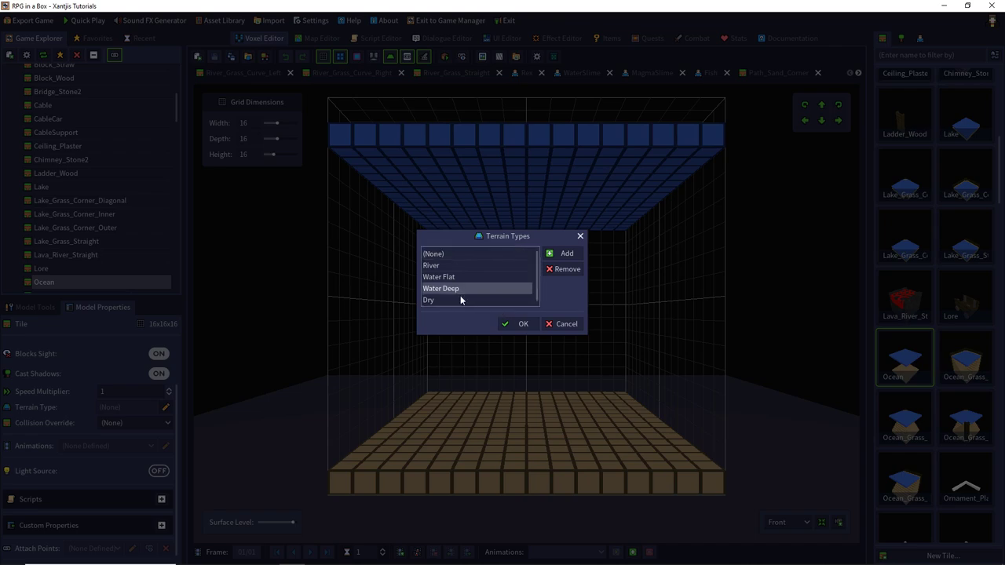
left_click(522, 322)
Open the Rex character and examine the model's height from the side.
left_click(919, 37)
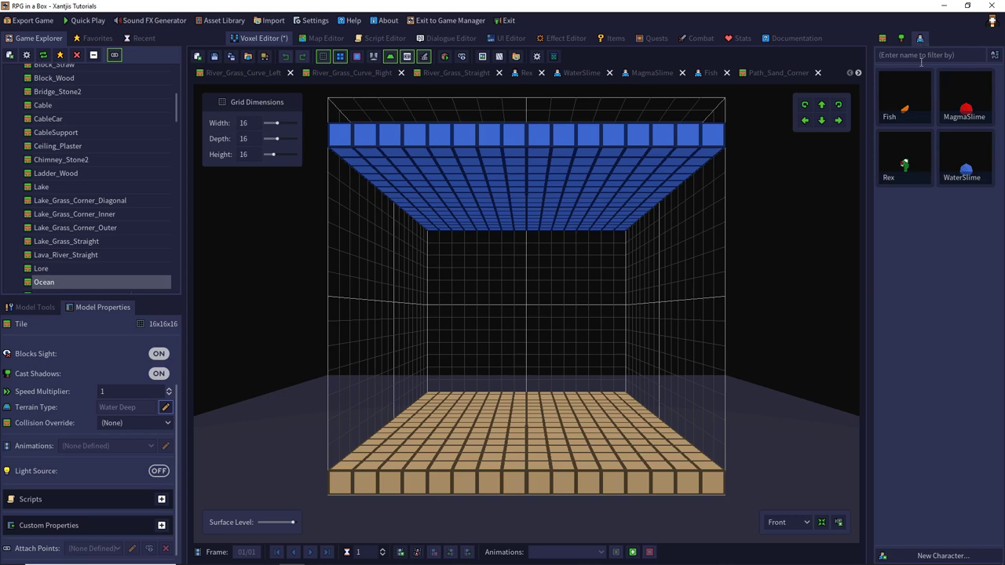
double_click(907, 166)
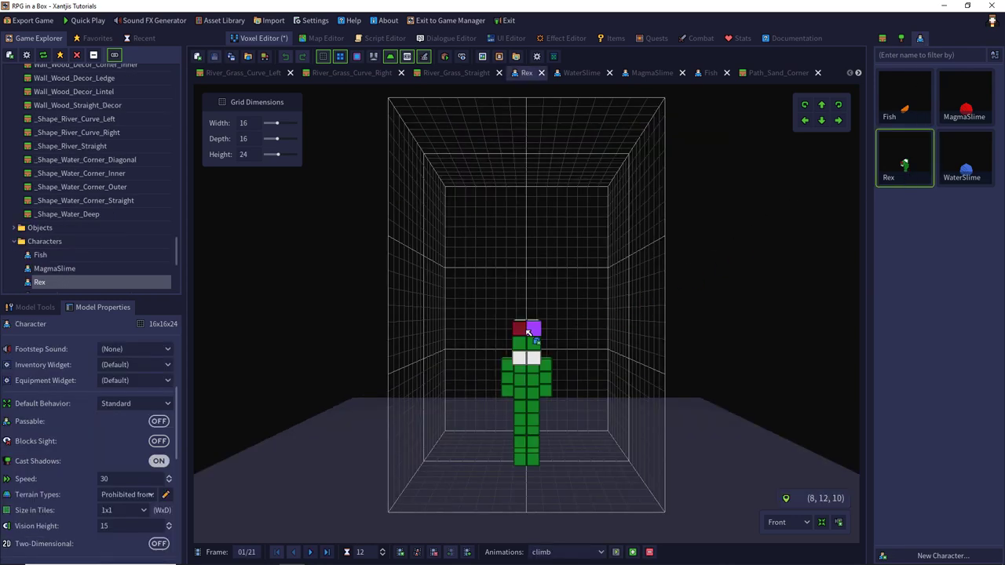
middle_click_drag(529, 331, 621, 322)
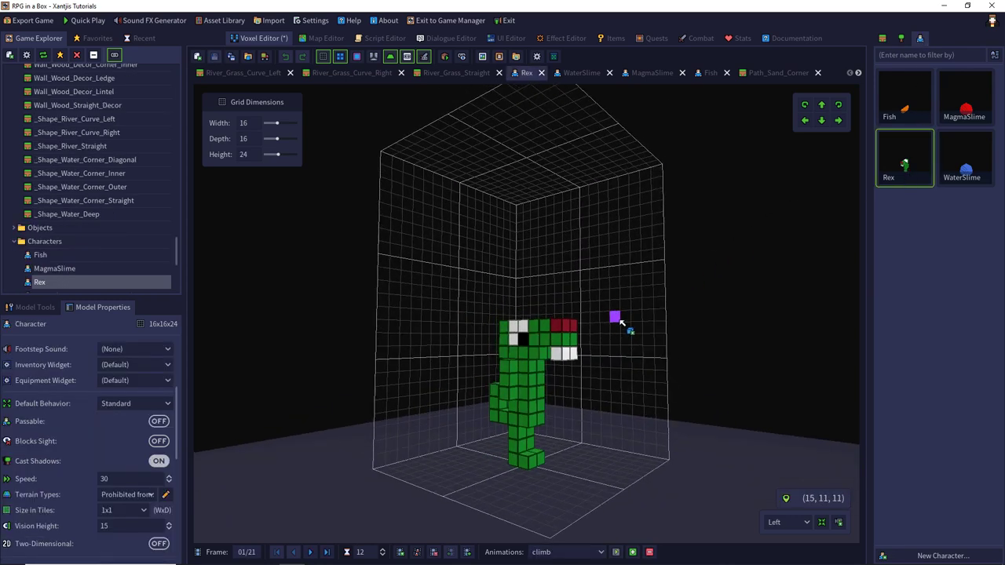
Return to the Ocean tile and save it.
left_click(883, 38)
double_click(915, 344)
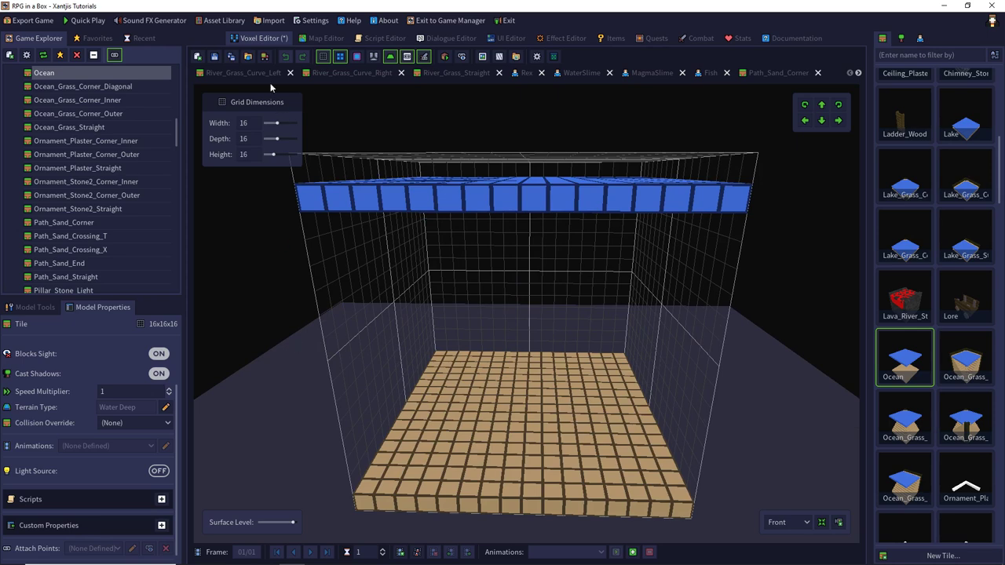
left_click(213, 57)
Open the Ocean_Grass_Corner_Inner tile, inspect its sloped shore, set its terrain type to Water Flat, and save it.
double_click(970, 365)
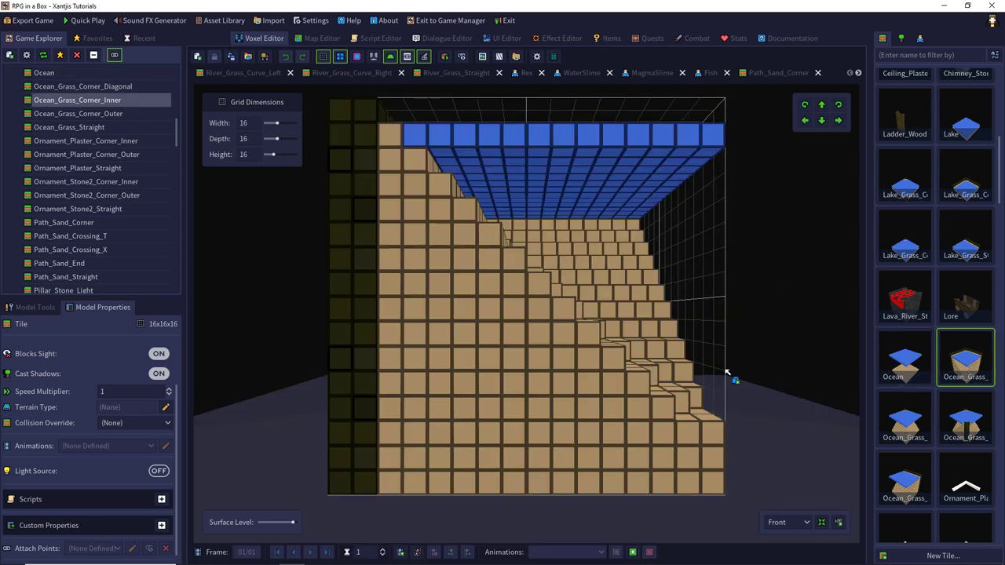
right_click_drag(514, 336, 530, 312)
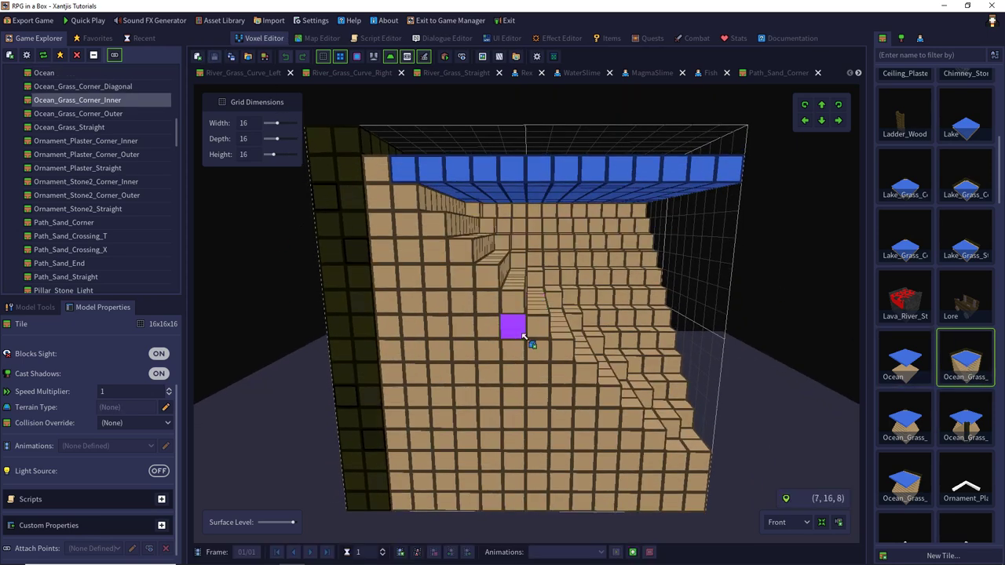
mouse_move(536, 262)
right_mouse_down()
mouse_move(522, 303)
mouse_move(518, 286)
mouse_move(529, 271)
right_mouse_up()
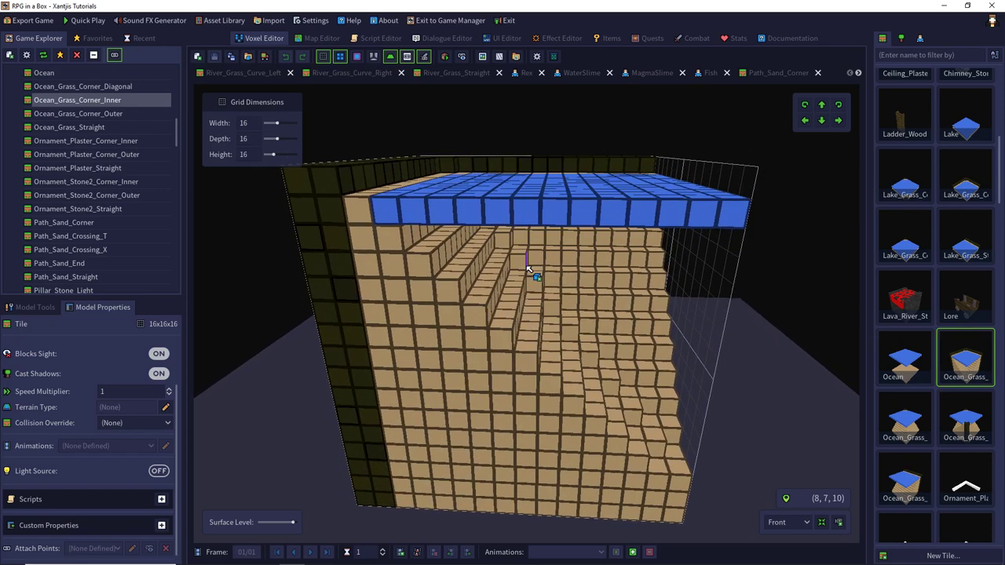
scroll(529, 272, "down", 1)
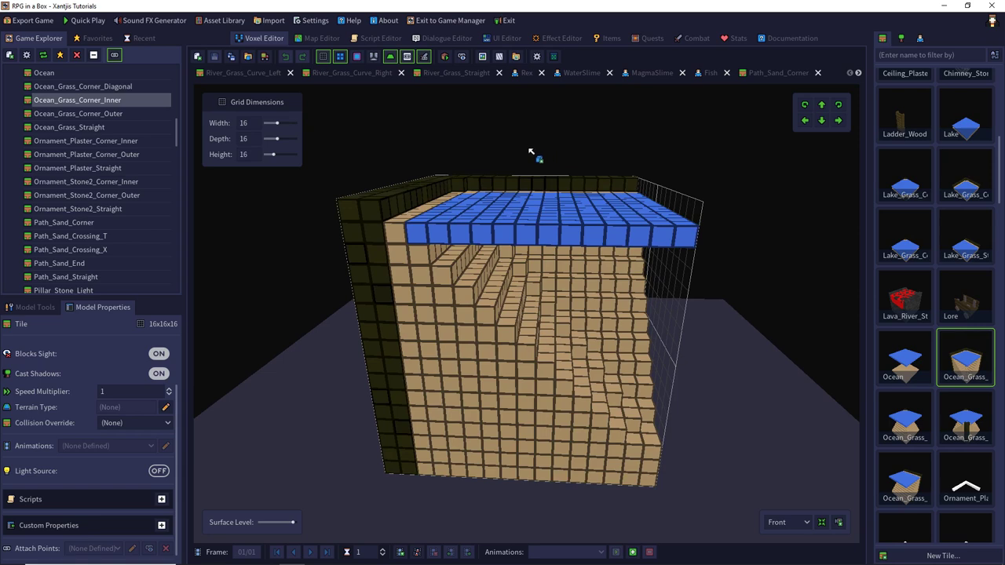
left_click(165, 408)
left_click(452, 277)
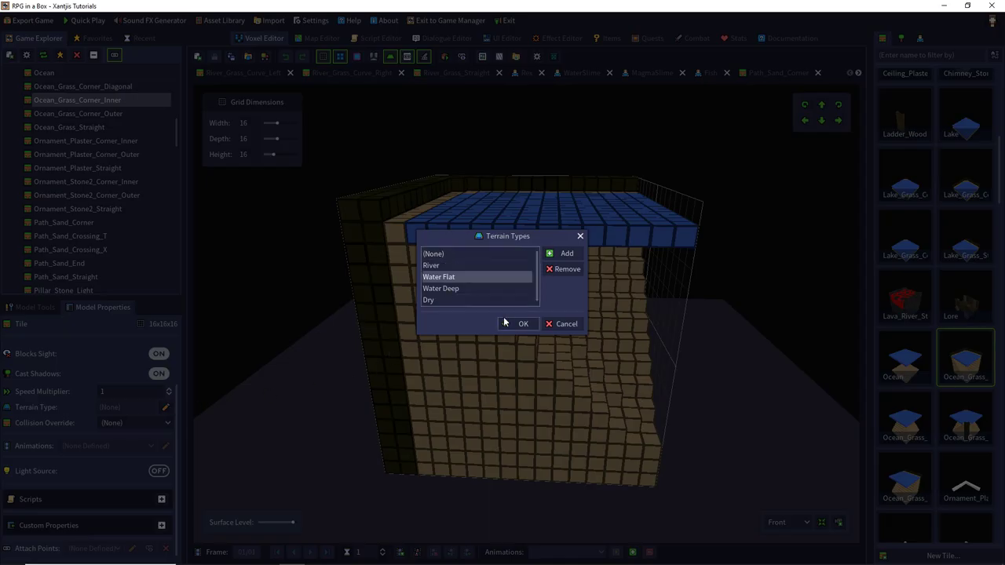
left_click(519, 323)
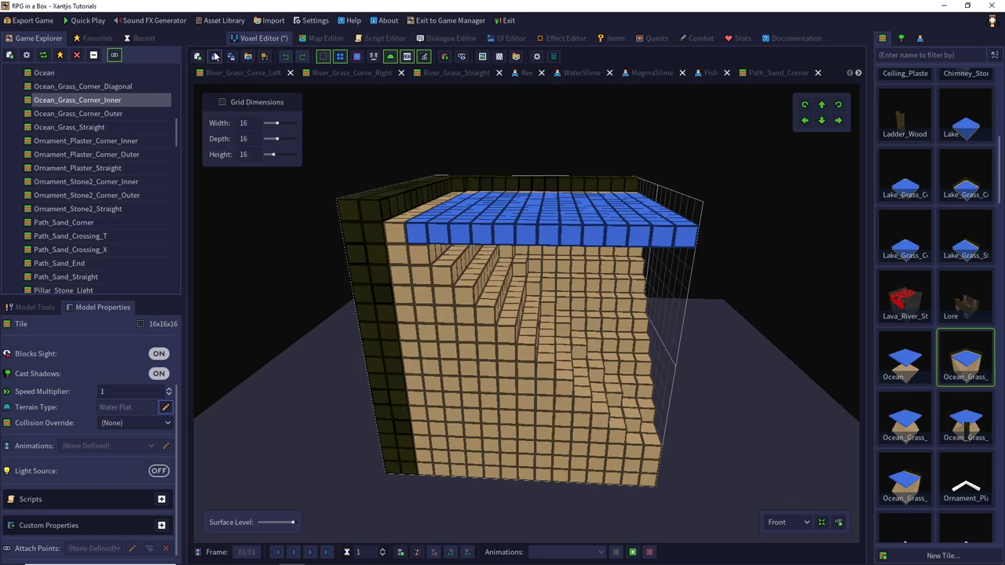
left_click(214, 57)
Open the Ocean_Grass_Corner_Outer tile, set its terrain type to Water Flat, and save it.
left_click(893, 421)
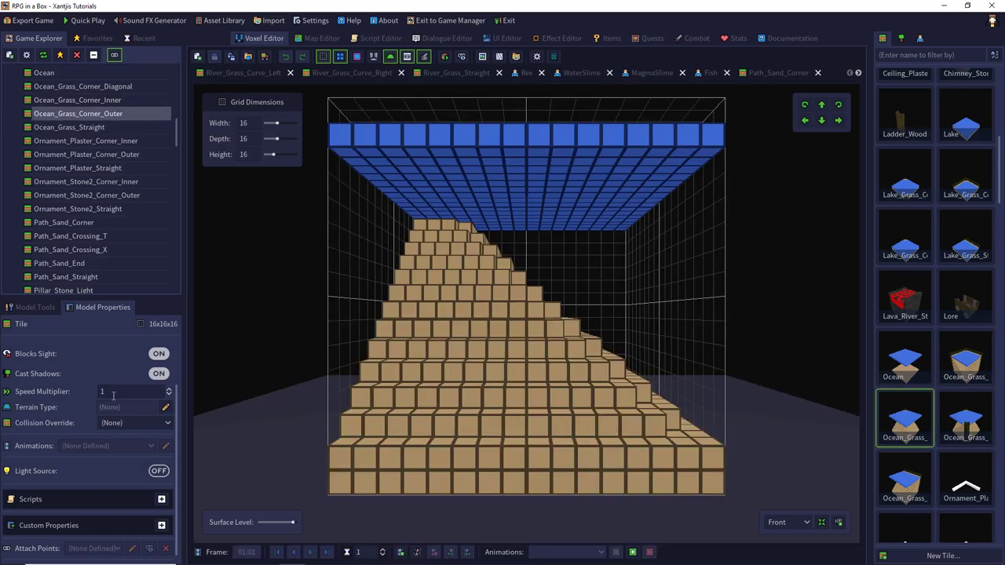
left_click(166, 407)
left_click(439, 276)
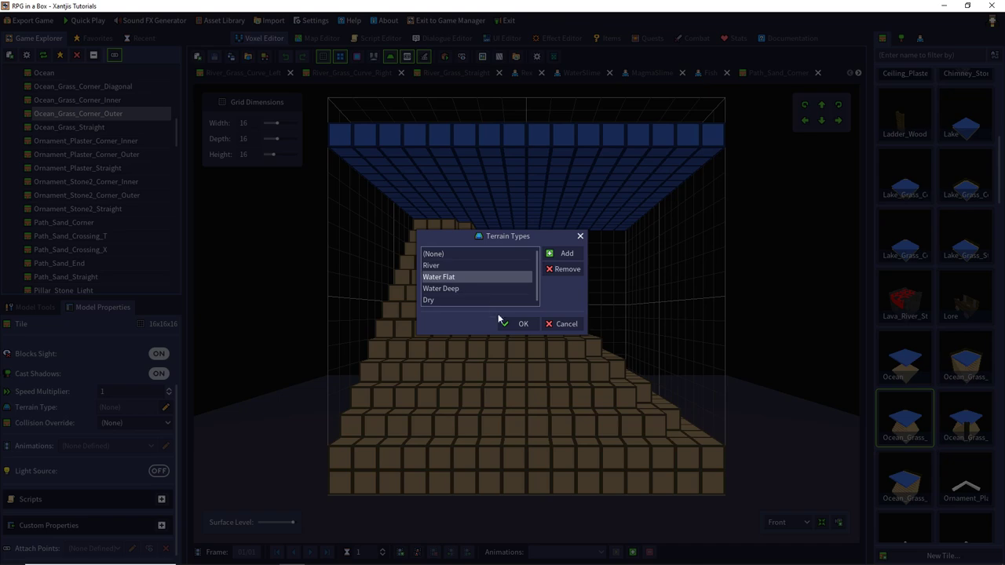
left_click(521, 323)
left_click(215, 56)
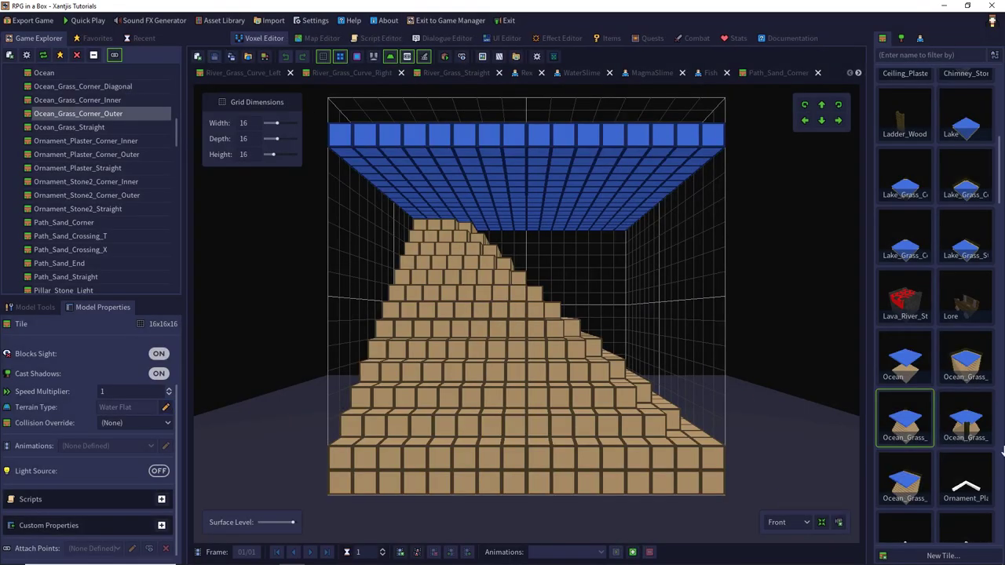
Open the Ocean_Grass_Corner_Diagonal tile, set its terrain type to Water Flat, and save it.
left_click(966, 421)
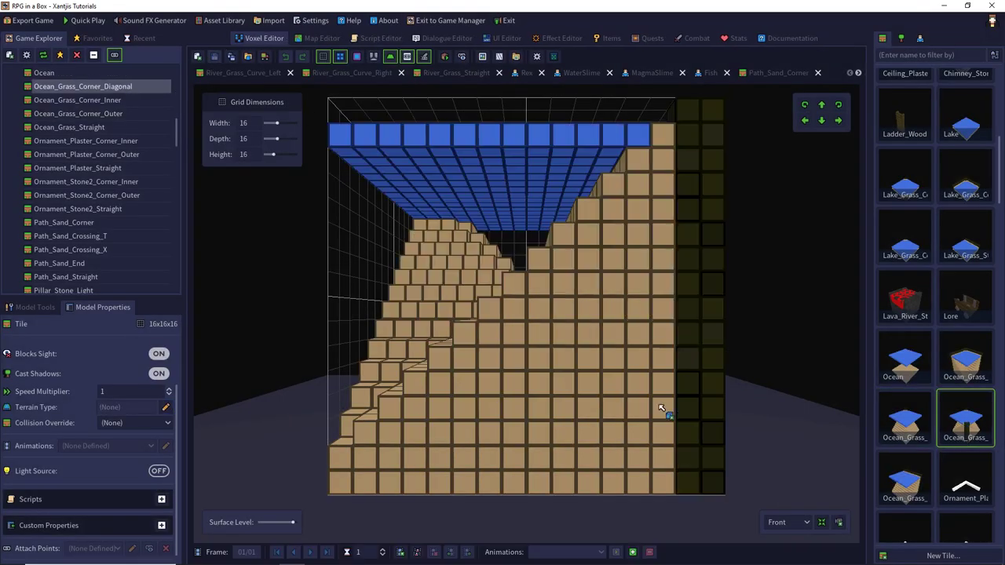
left_click(165, 407)
left_click(472, 273)
left_click(518, 323)
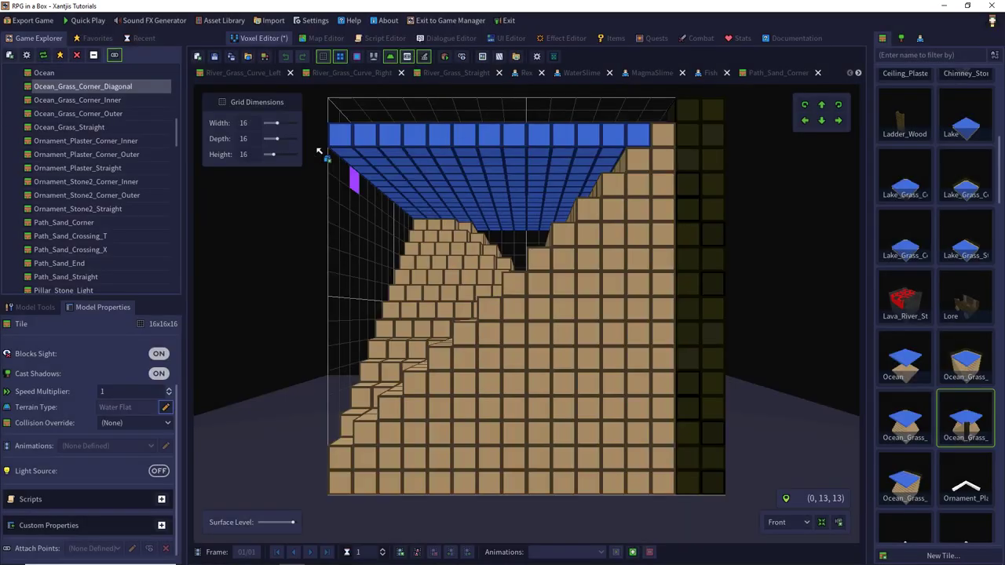
left_click(215, 57)
Open the Ocean_Grass_Straight tile, set its terrain type to Water Flat, and save it.
left_click(899, 488)
left_click(166, 407)
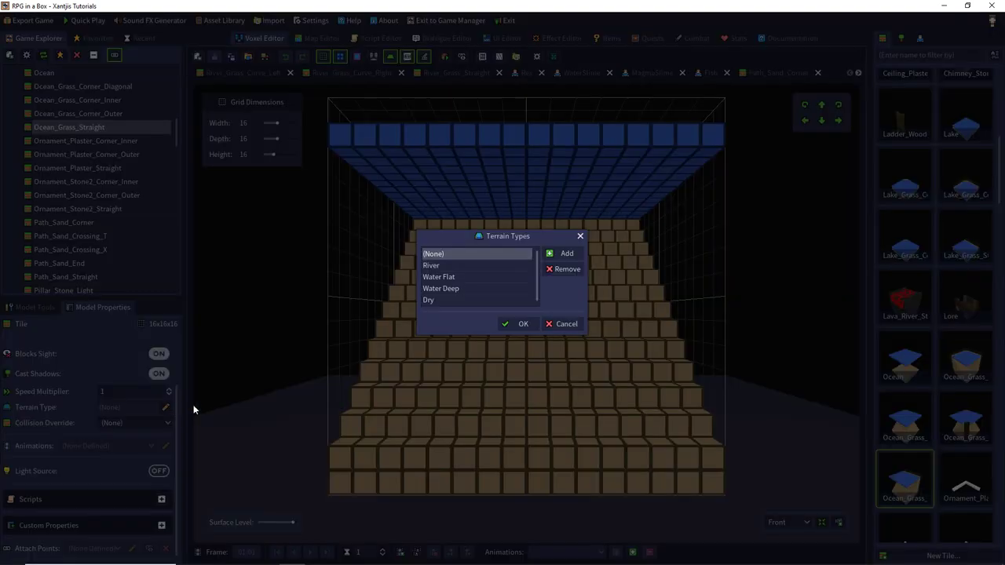
left_click(450, 278)
left_click(520, 324)
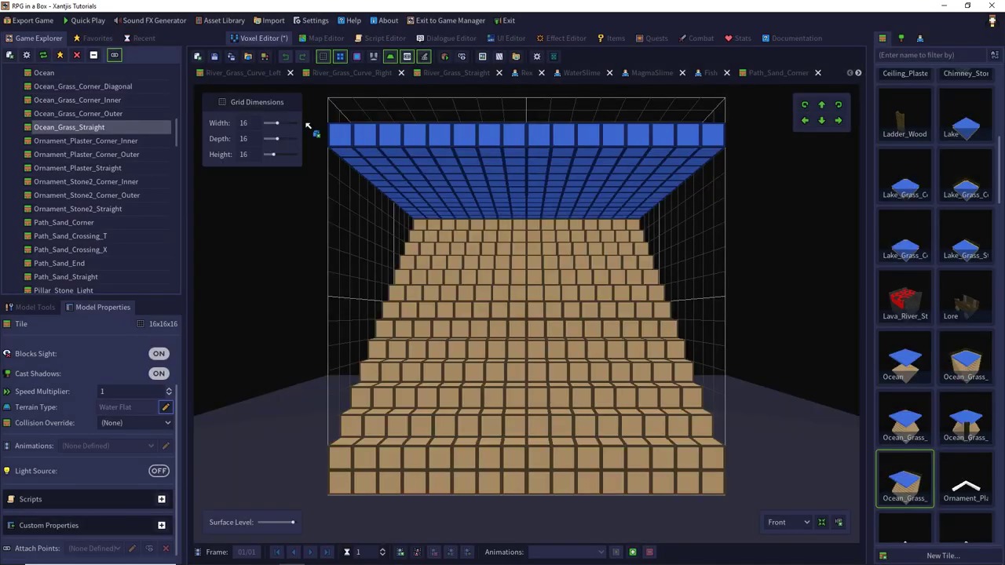
Check the terrain type of the River_Grass_Curve_Left, River_Grass_Curve_Right and River_Grass_Straight tiles, and look through the remaining tiles for other water tiles.
scroll(907, 335, "down", 3)
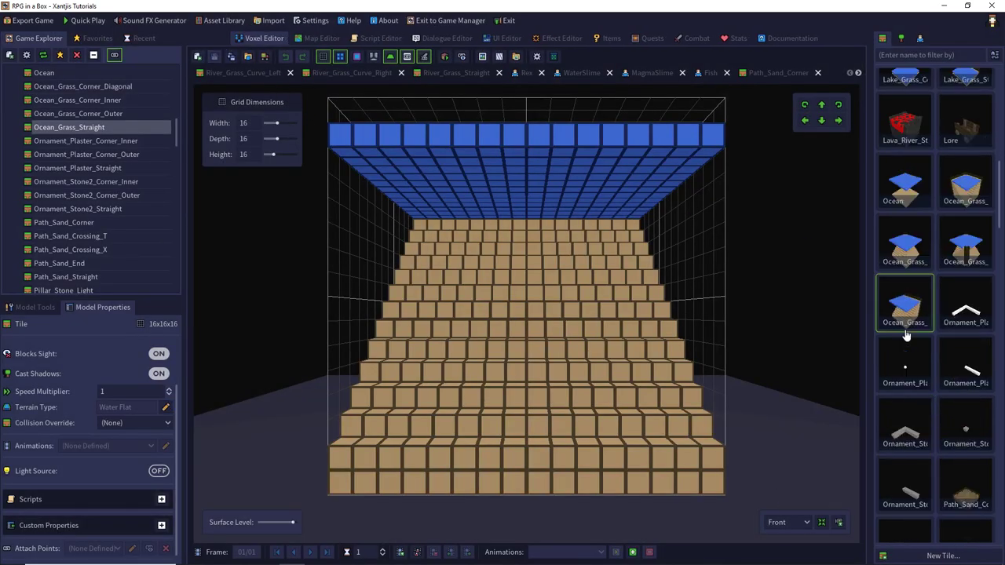
scroll(907, 335, "down", 9)
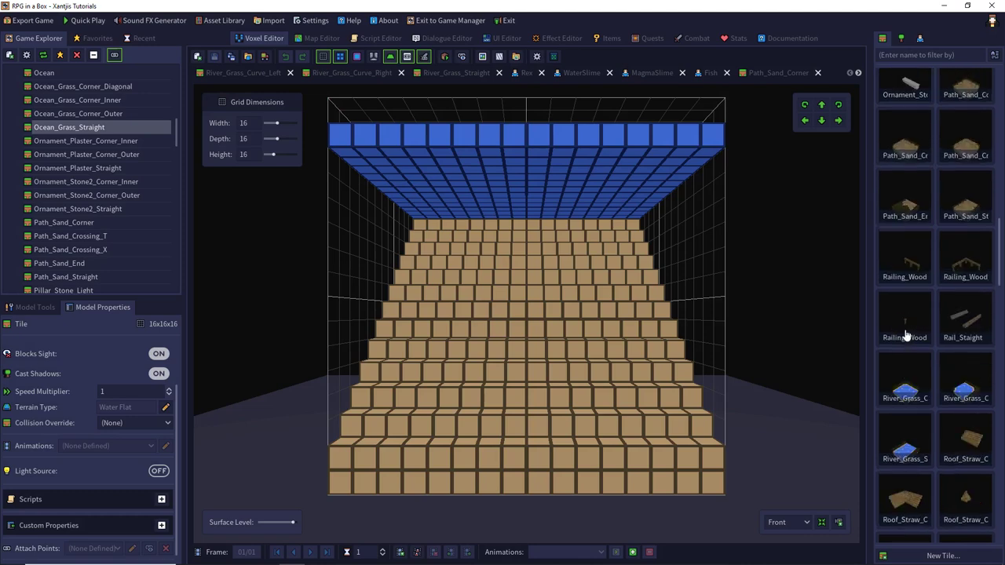
left_click(911, 271)
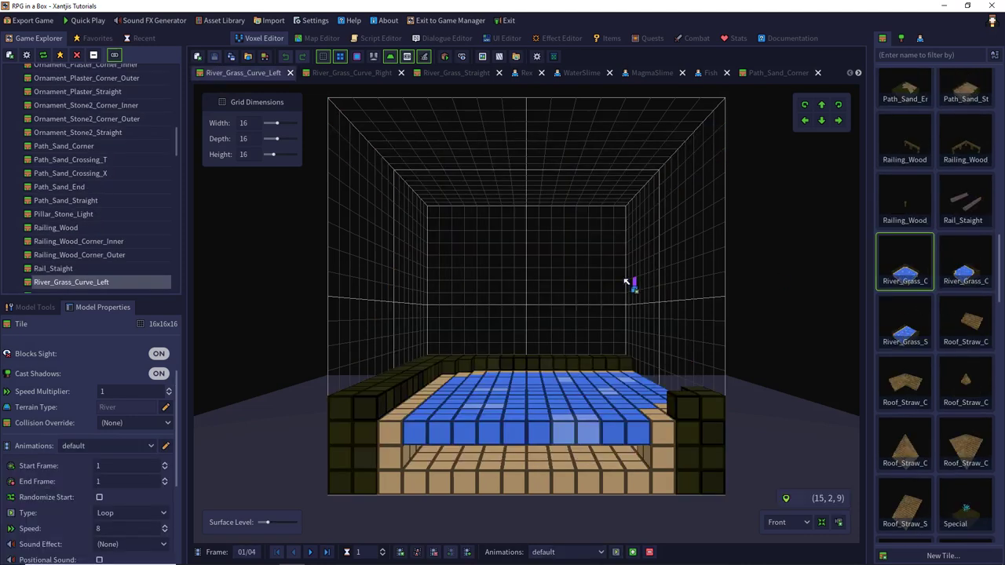
left_click(971, 269)
left_click(910, 322)
scroll(907, 332, "down", 3)
scroll(908, 332, "down", 9)
scroll(907, 332, "down", 10)
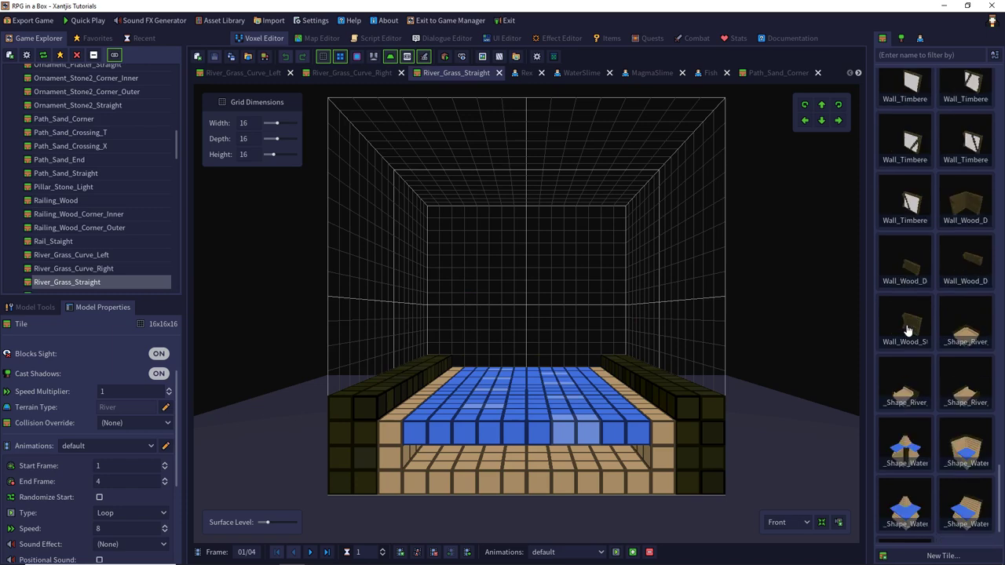
scroll(908, 330, "down", 1)
scroll(946, 354, "up", 18)
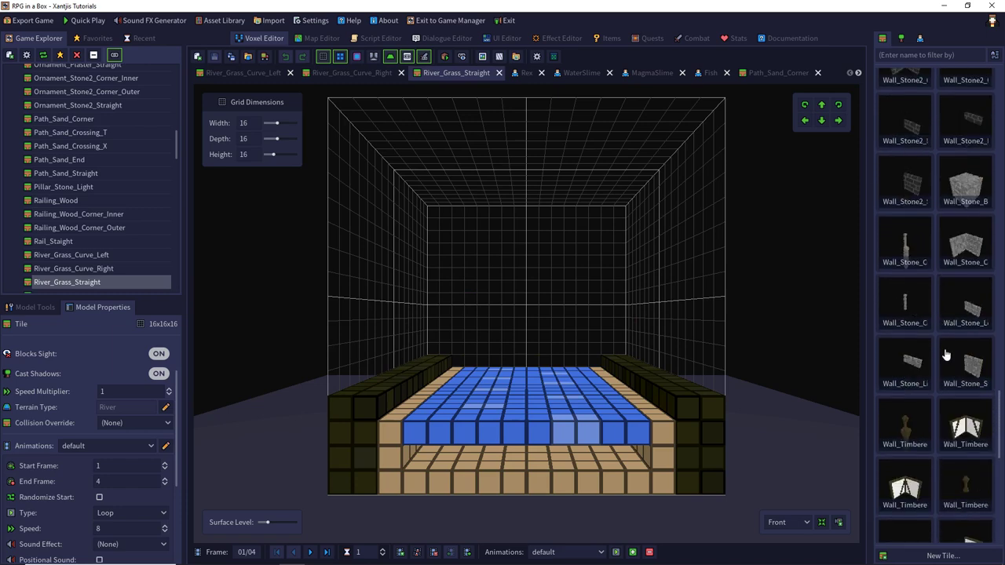
Open the Fish character and review the terrain types it is restricted to.
scroll(946, 354, "up", 15)
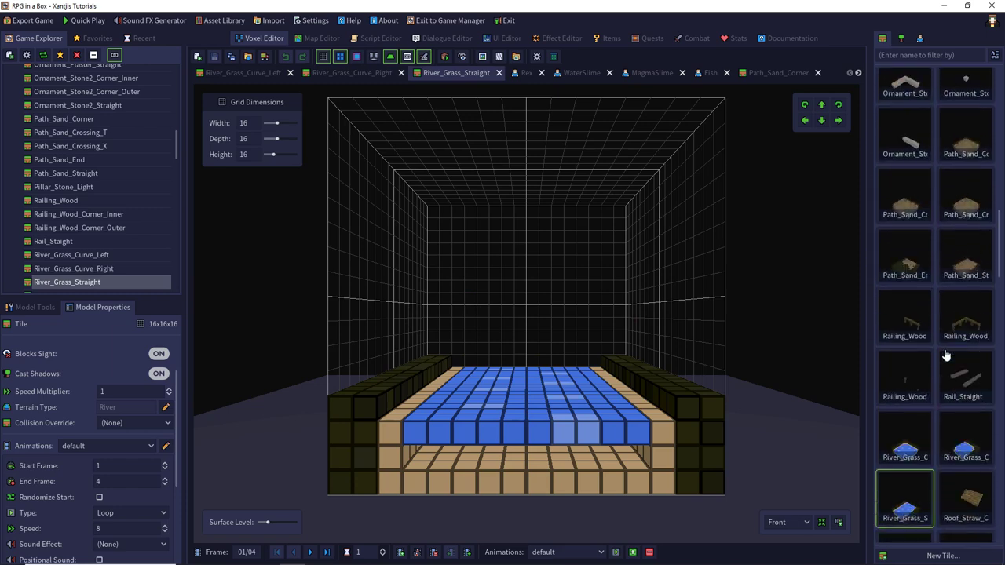
scroll(946, 354, "up", 8)
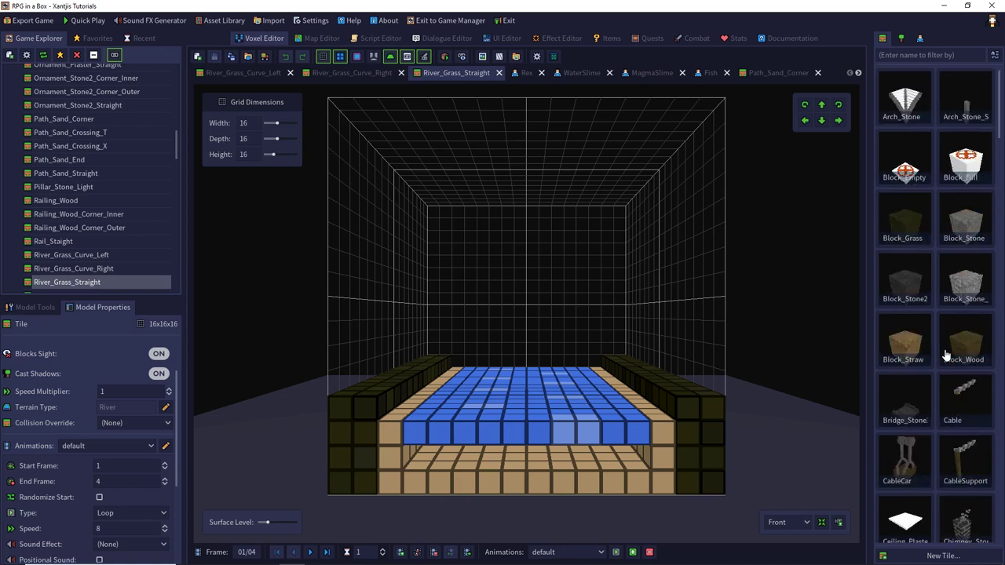
left_click(920, 38)
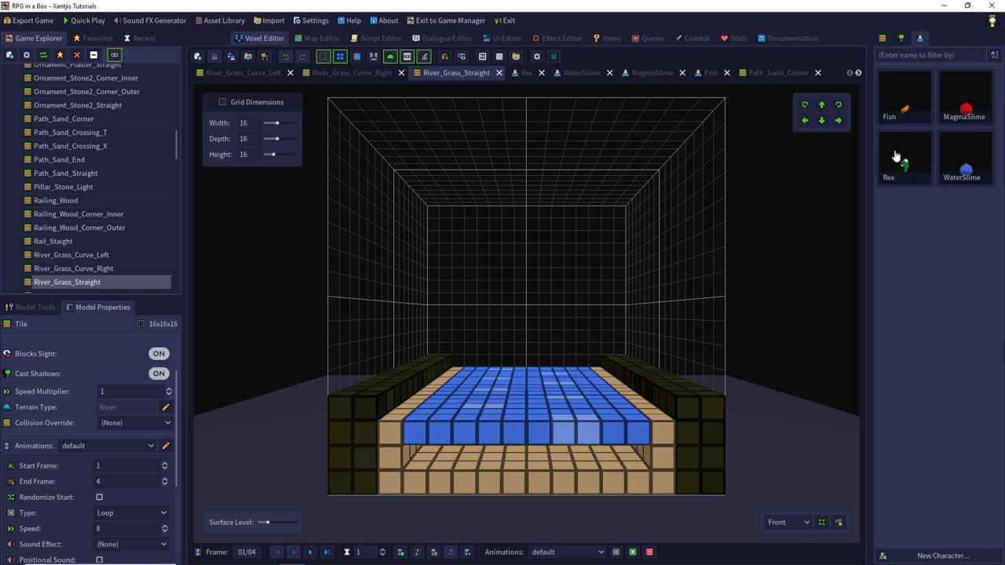
double_click(906, 103)
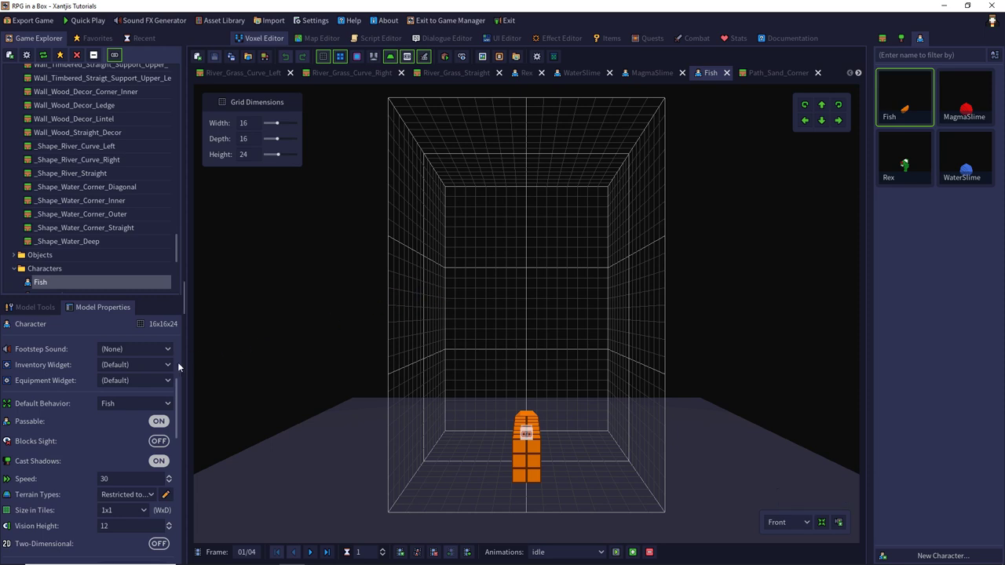
left_click(164, 496)
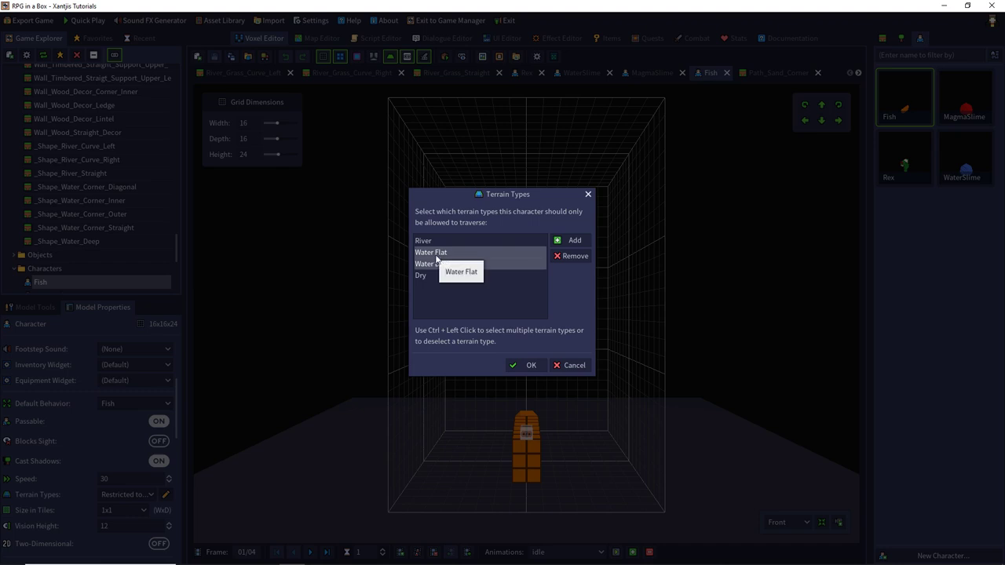
left_click(589, 195)
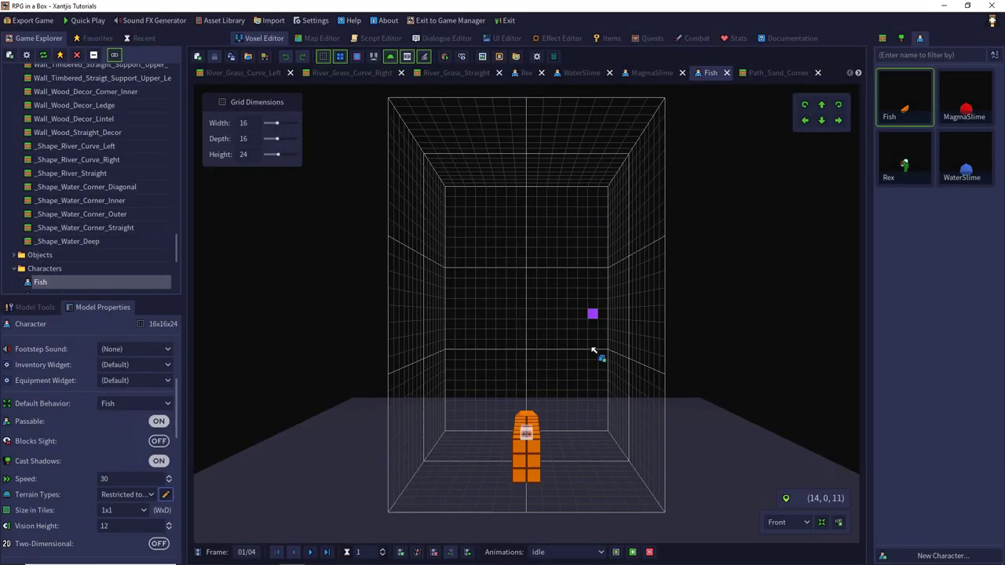
Preview the Fish's walk animation from an angled view, both in the voxel editor and in the rendered preview without the grid.
left_click(569, 552)
left_click(571, 556)
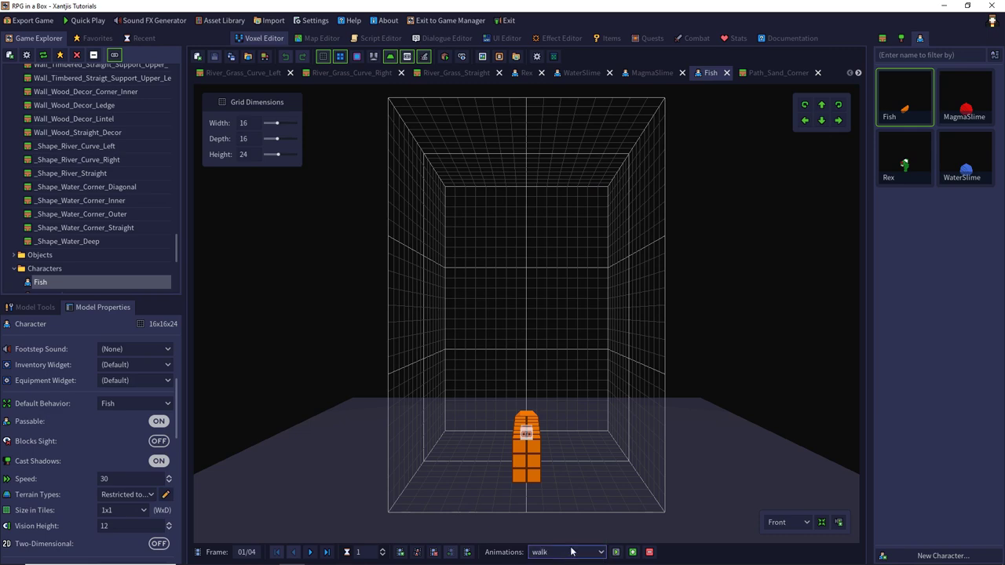
right_click_drag(651, 437, 593, 508)
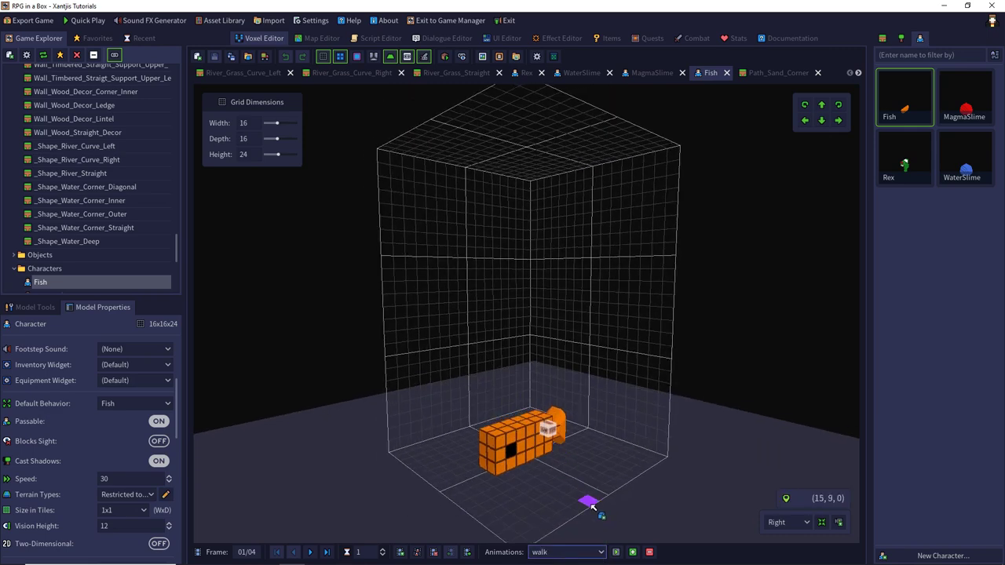
left_click(616, 552)
left_click(615, 554)
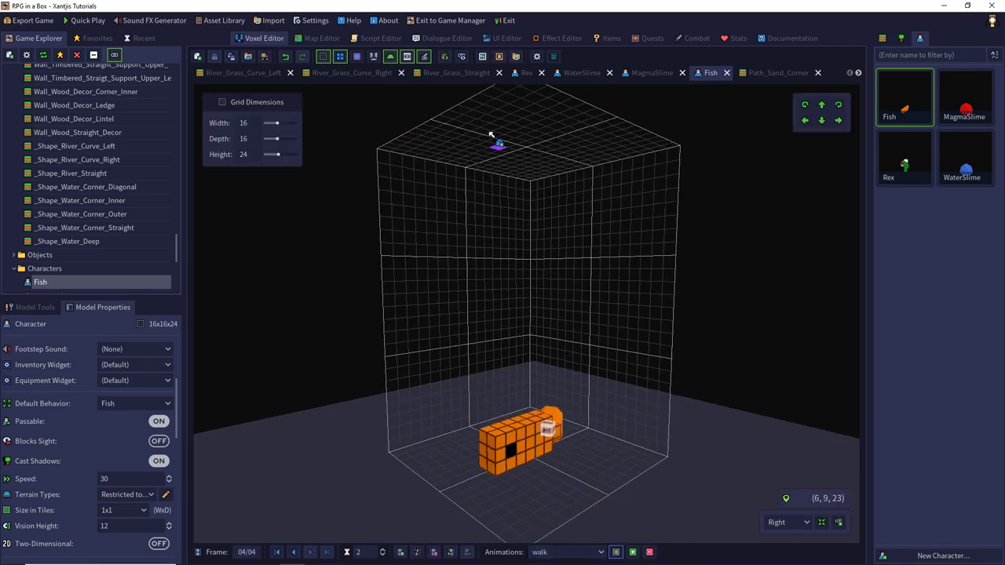
left_click(445, 56)
left_click(617, 552)
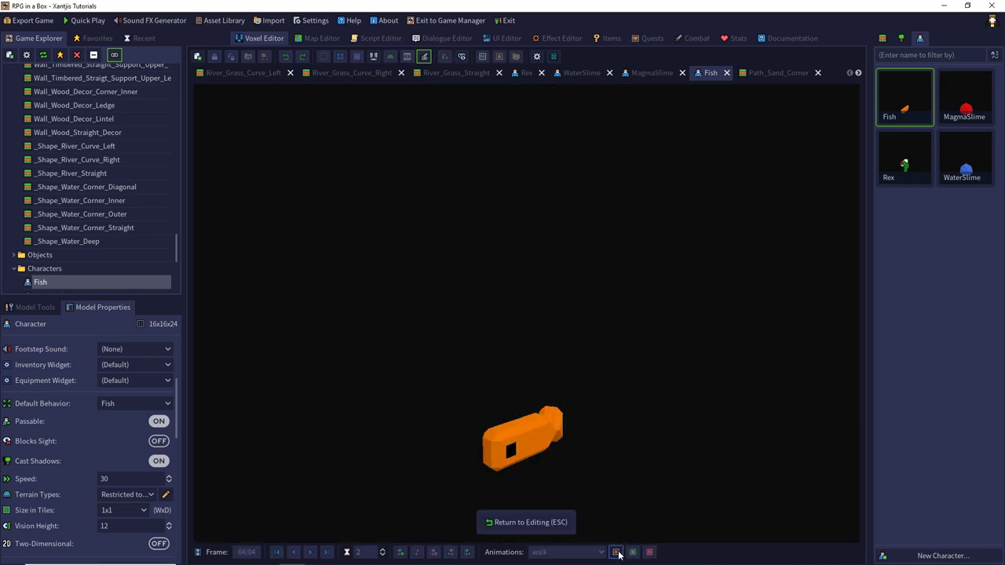
left_click(617, 553)
left_click(444, 56)
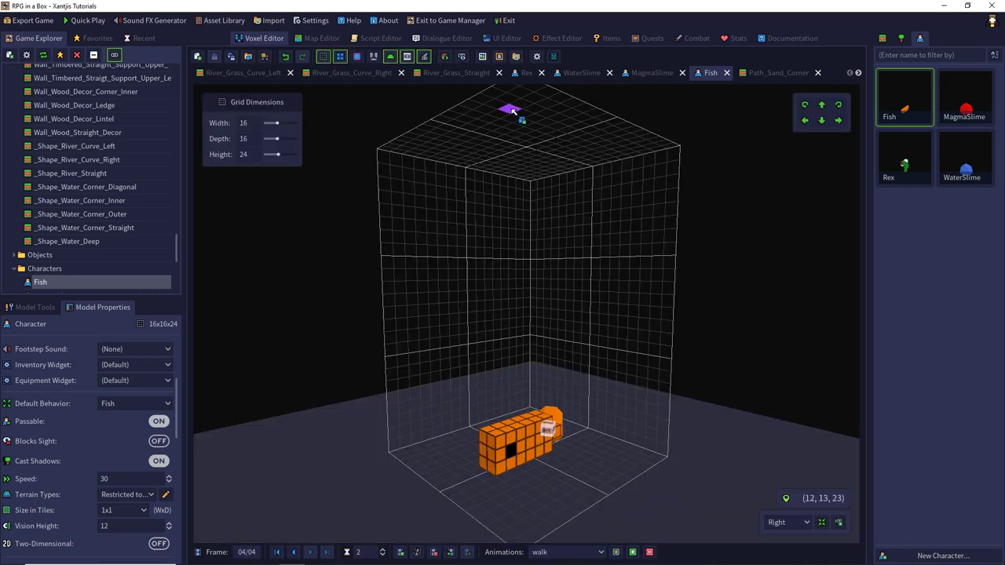
Review the terrain types that MagmaSlime and Rex are prohibited from traversing.
left_click(964, 98)
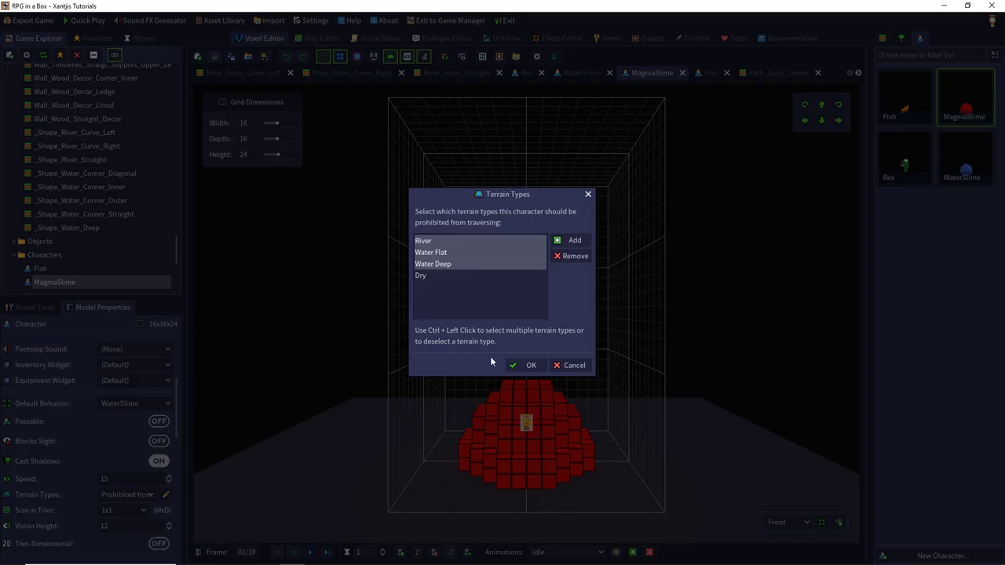
left_click(523, 366)
double_click(903, 157)
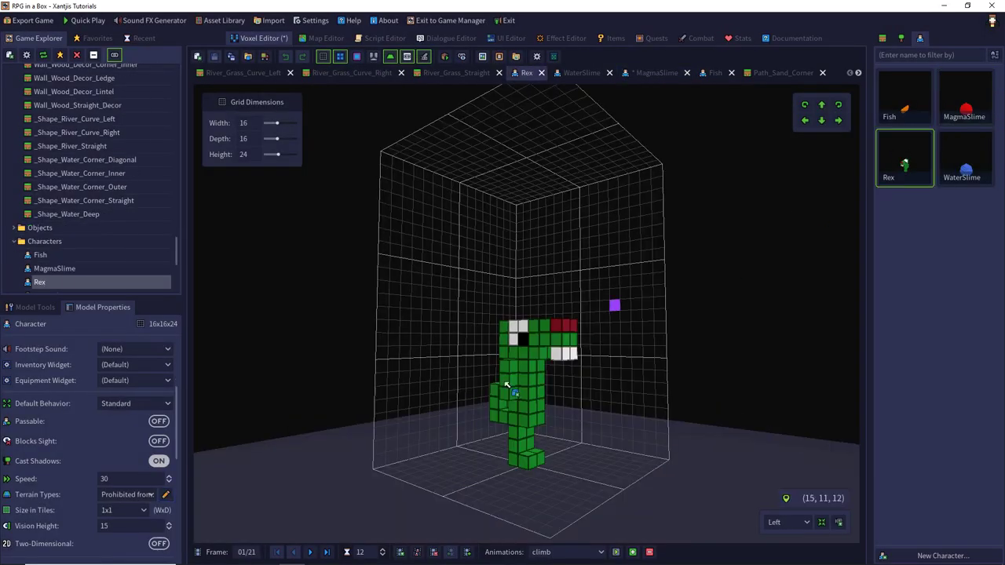
left_click(165, 494)
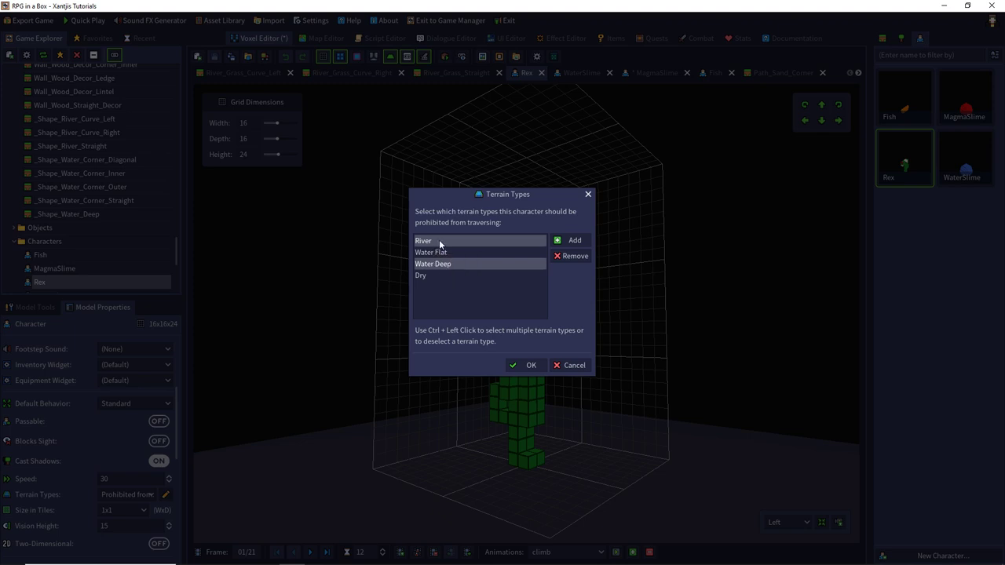
left_click(439, 240)
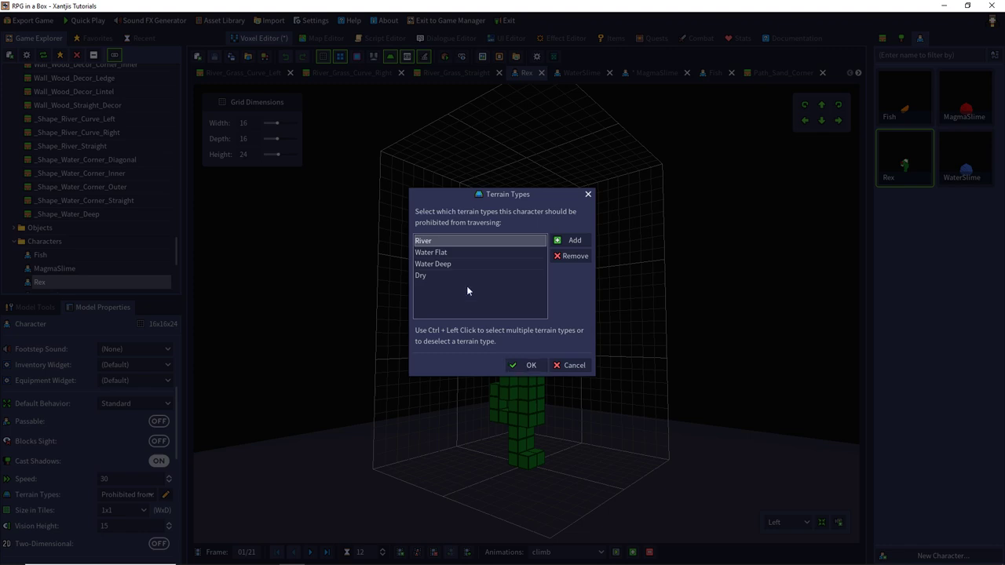
left_click(583, 365)
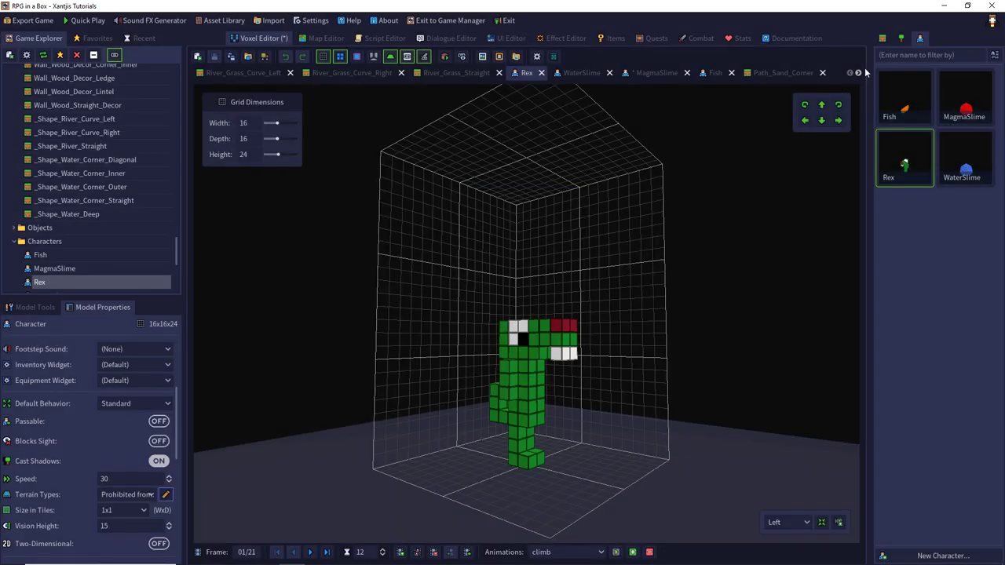
Assign a new terrain type named Magma Flat to the Lava_River_Straight tile and save the tile.
scroll(934, 269, "down", 6)
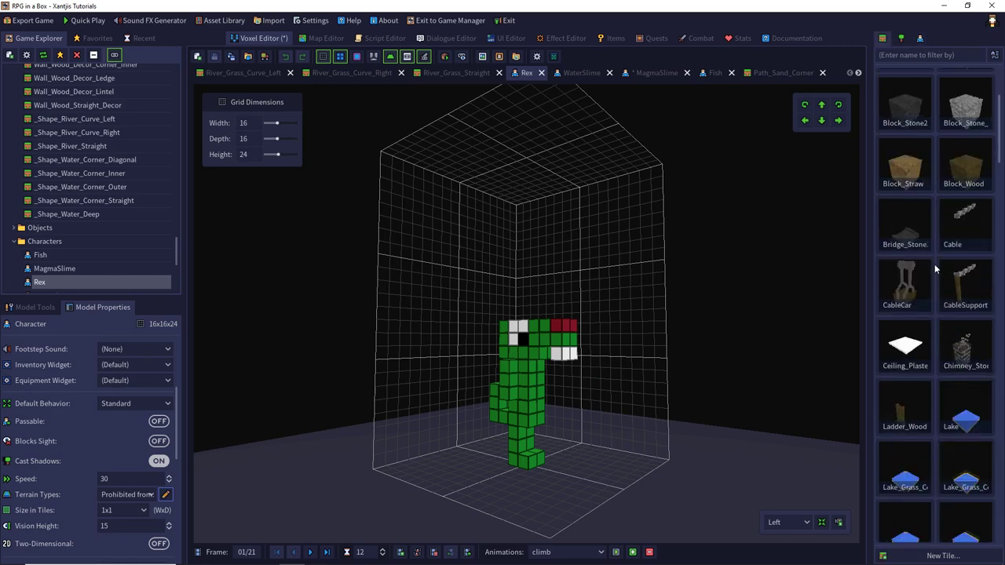
double_click(901, 299)
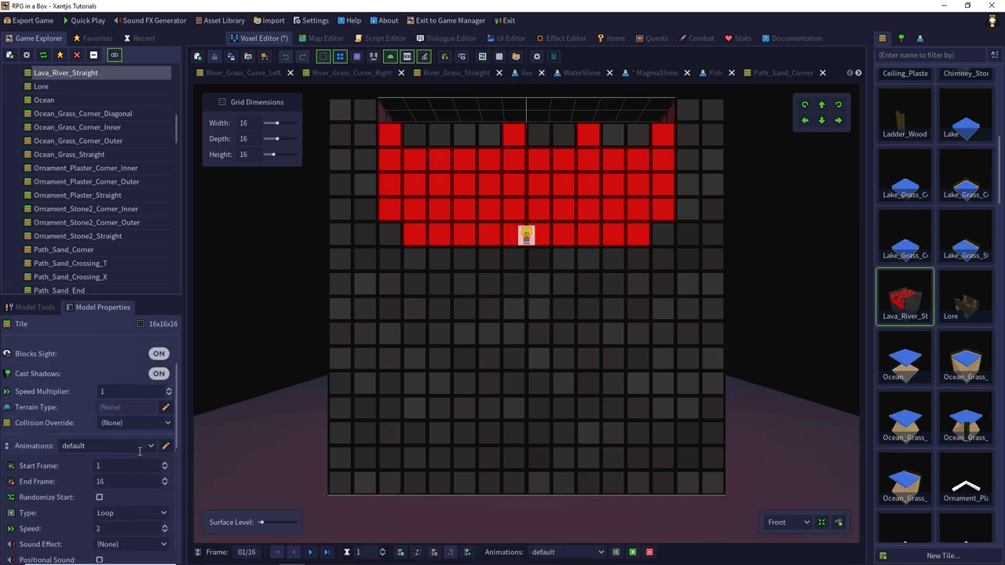
left_click(165, 407)
scroll(479, 295, "down", 1)
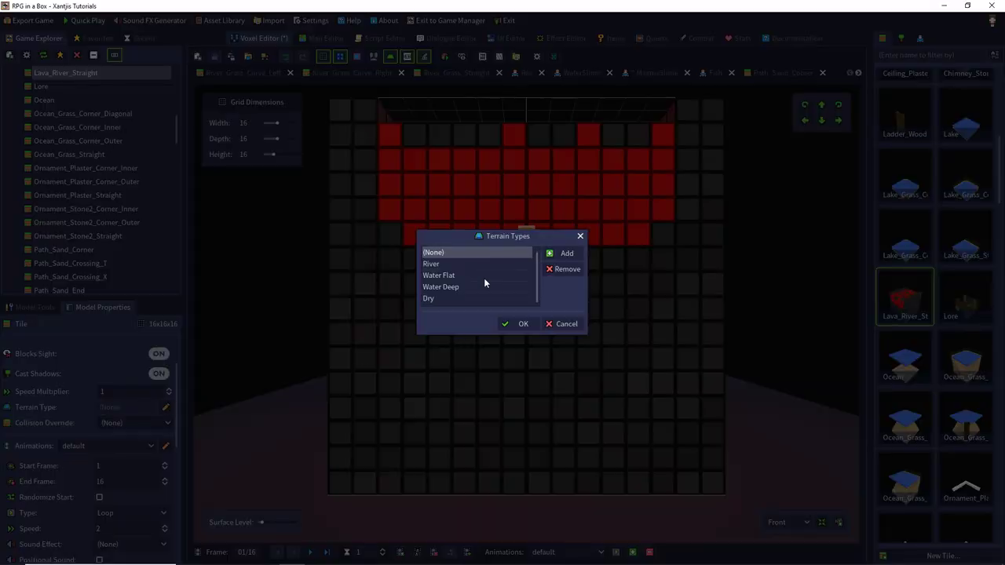
left_click(562, 252)
type("Magm")
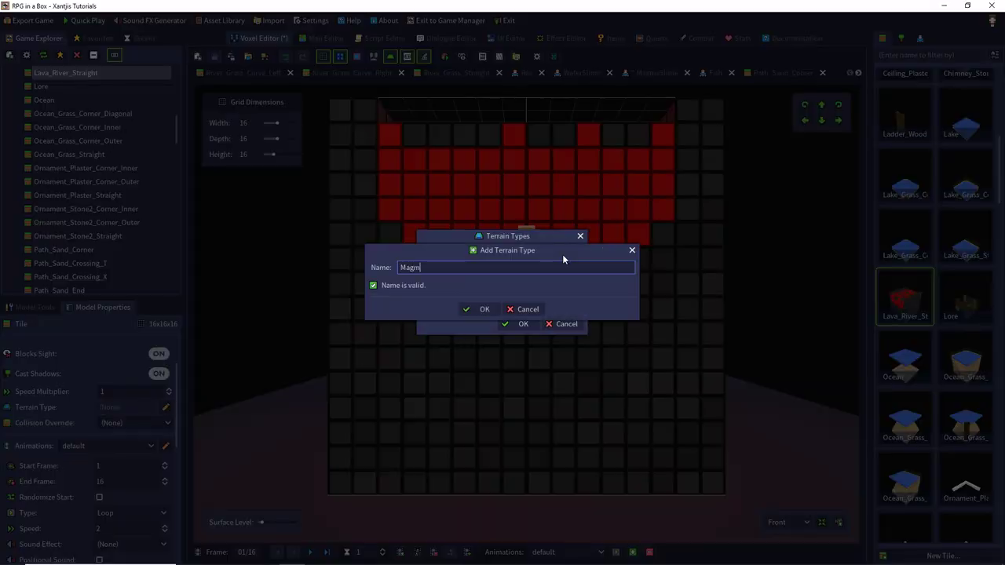
type("a Flow")
key("Return")
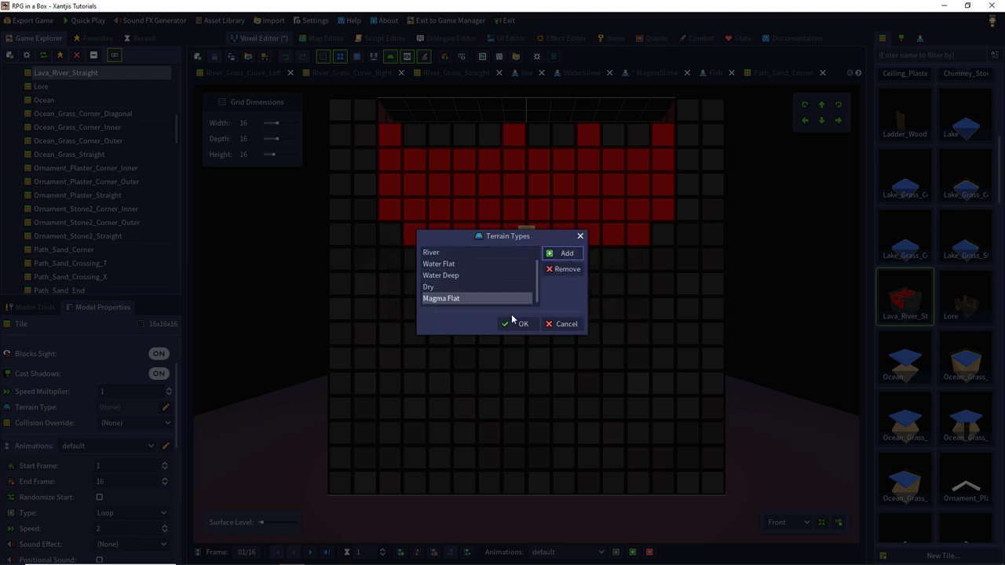
left_click(518, 323)
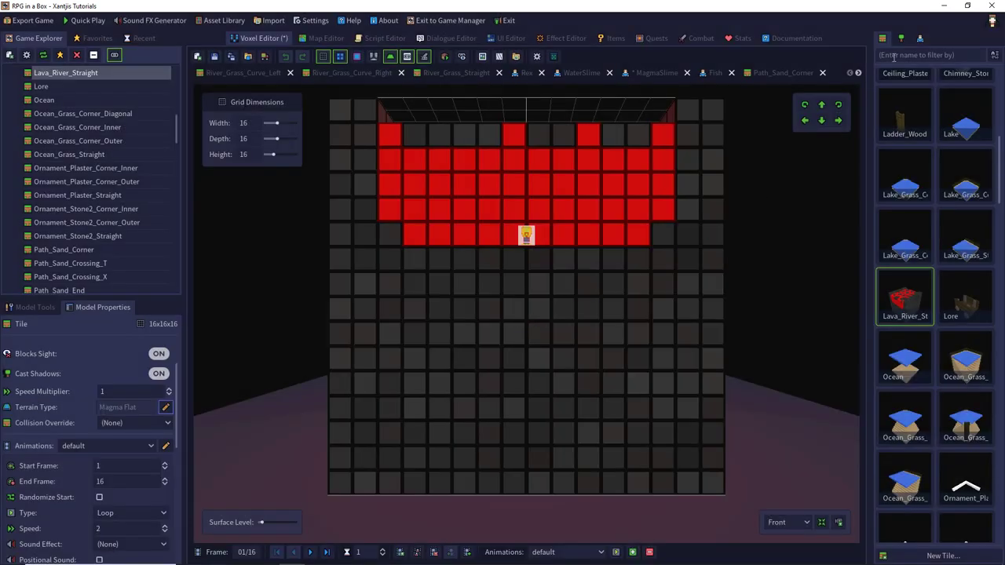
left_click(232, 55)
Update the terrain types that the Rex character is prohibited from traversing and save the character.
left_click(920, 38)
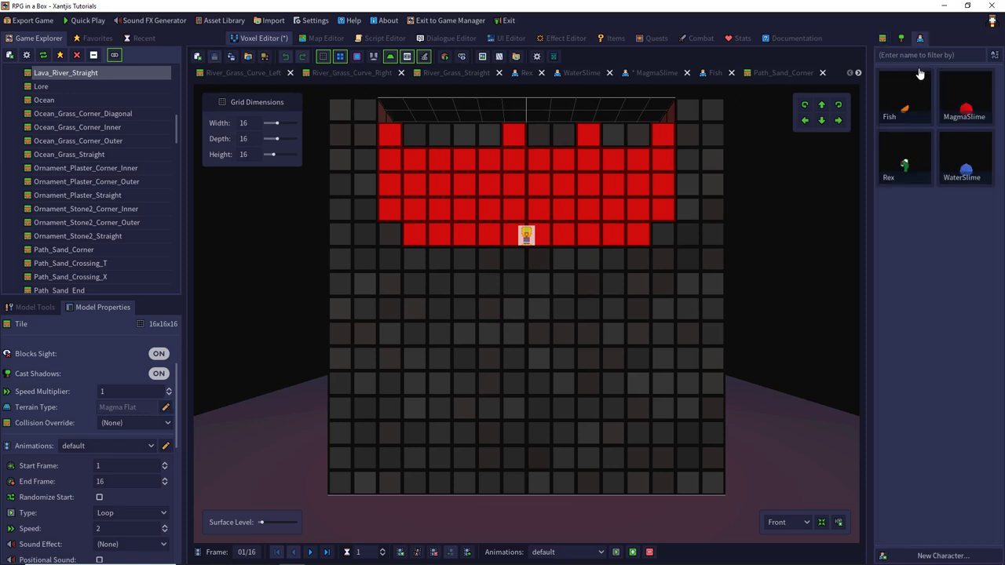
double_click(901, 167)
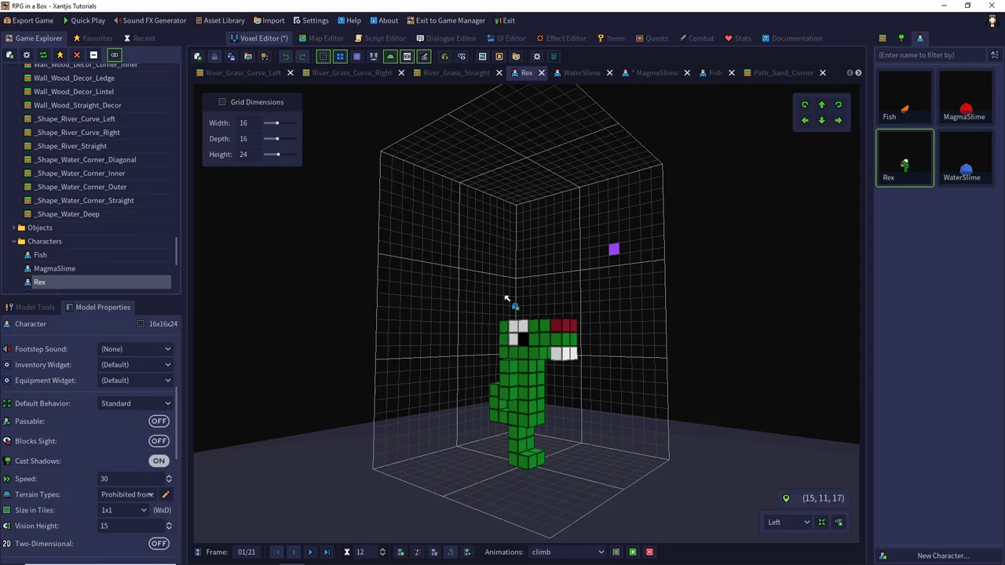
left_click(166, 495)
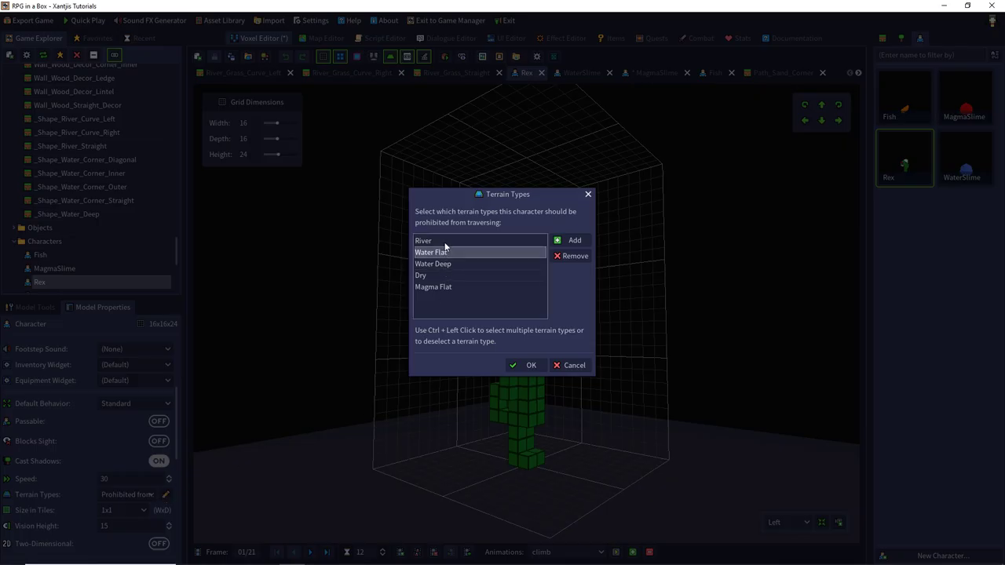
left_click(526, 365)
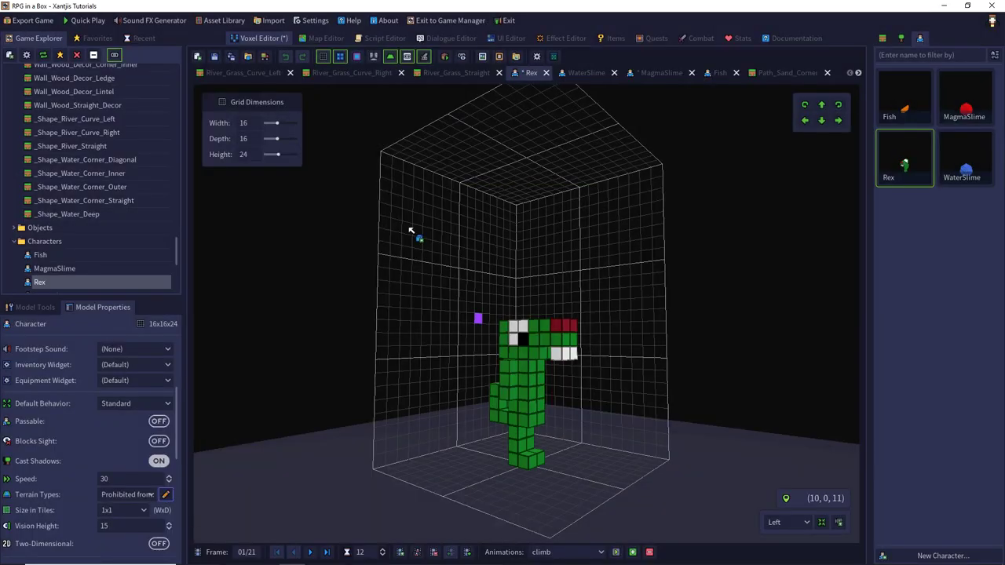
left_click(221, 59)
Check the Fish's restricted terrain types again without changing them.
double_click(900, 100)
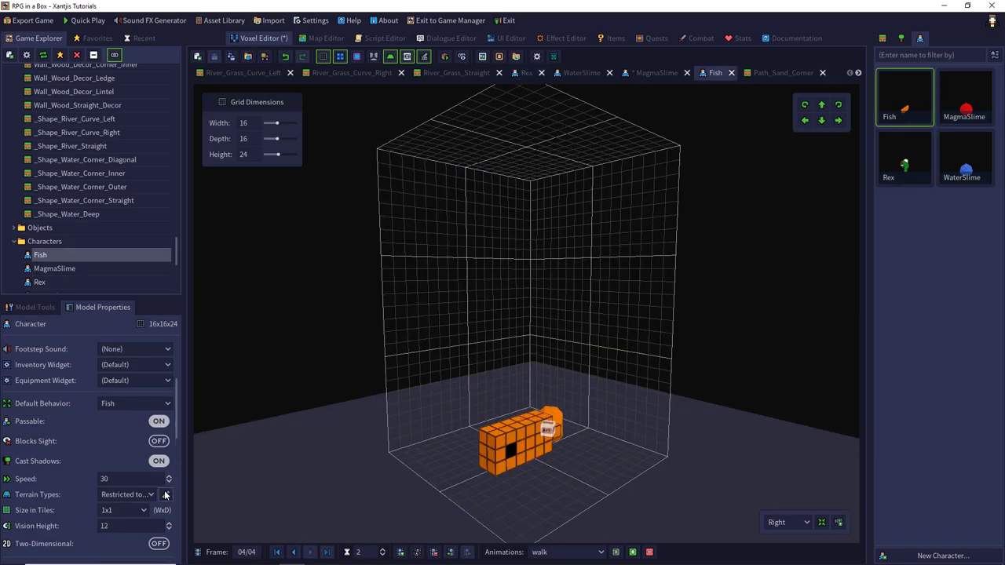
left_click(165, 495)
key("Escape")
Add Magma Flat to Dry in the terrain types WaterSlime is prohibited from traversing, and save the character.
left_click(975, 161)
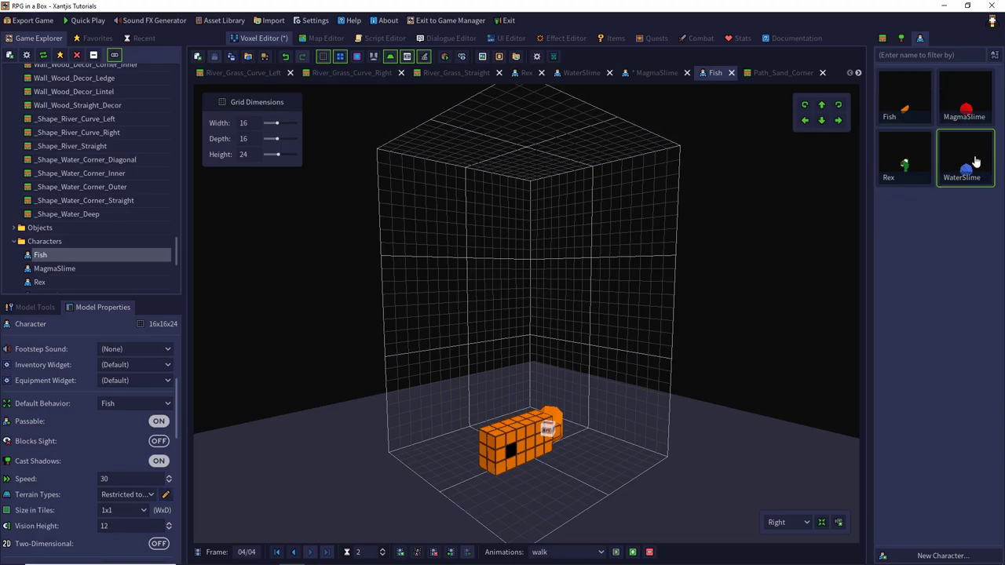
double_click(976, 162)
left_click(165, 495)
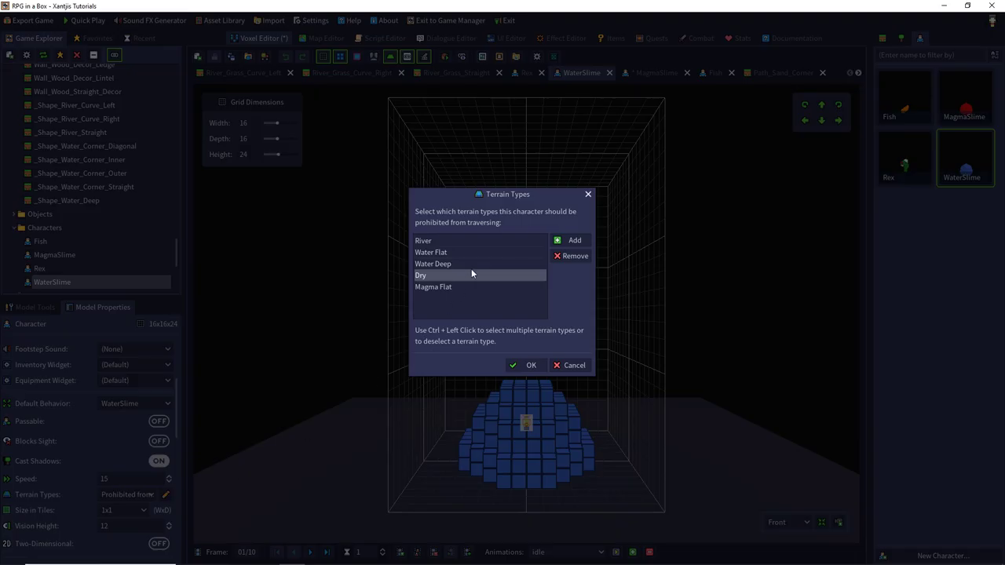
left_click(428, 288, "ctrl")
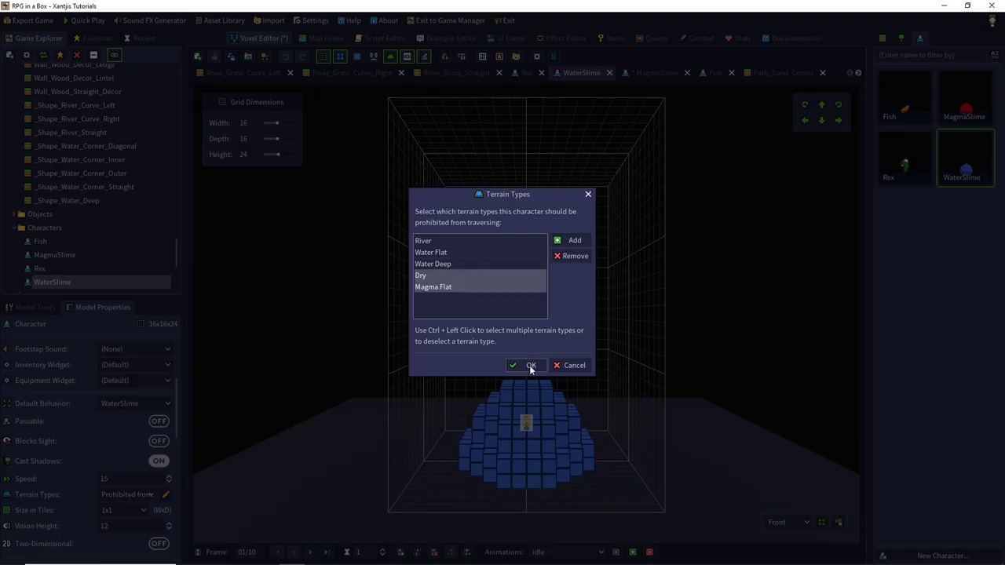
left_click(531, 366)
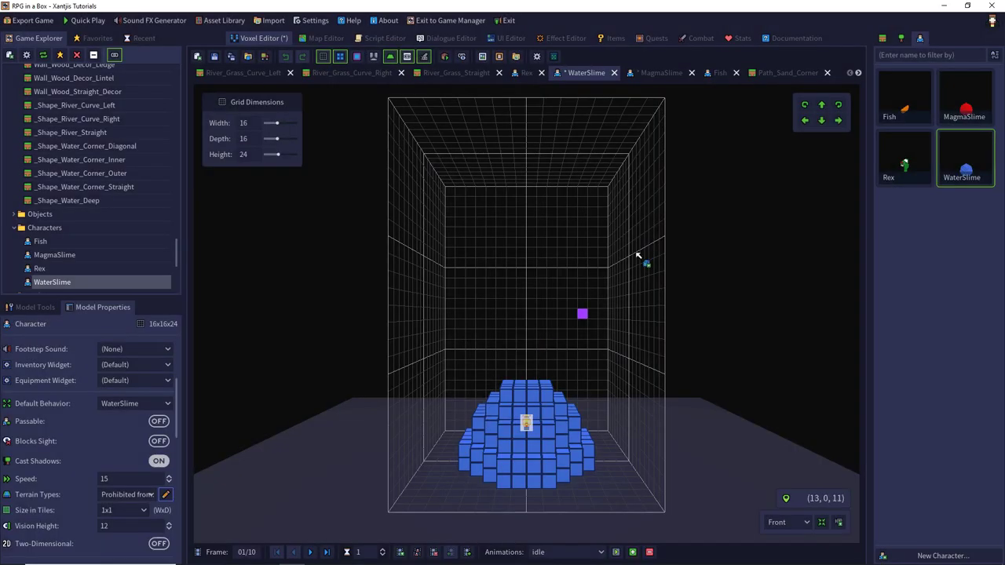
Check the terrain types MagmaSlime is prohibited from traversing and save the character.
double_click(973, 103)
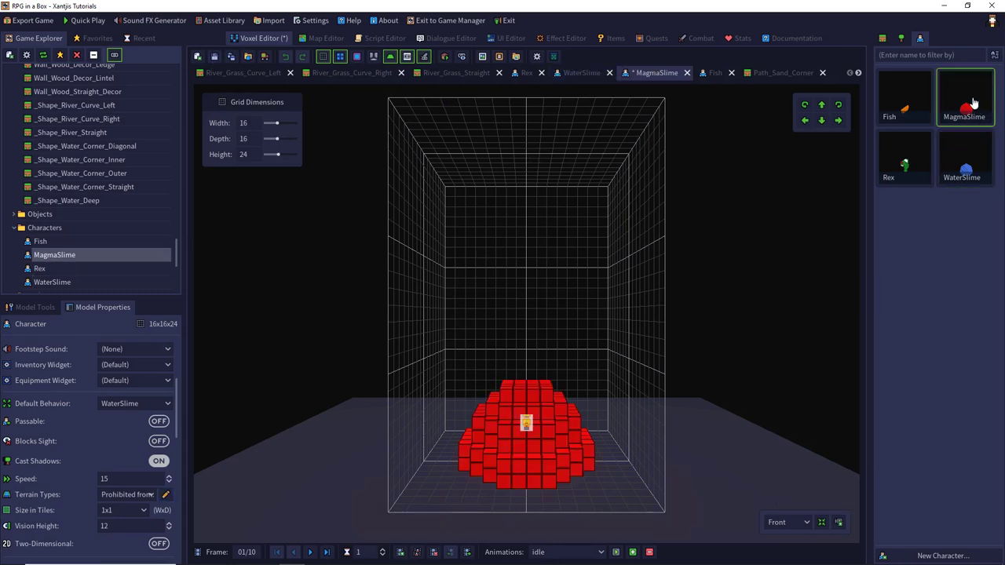
left_click(166, 494)
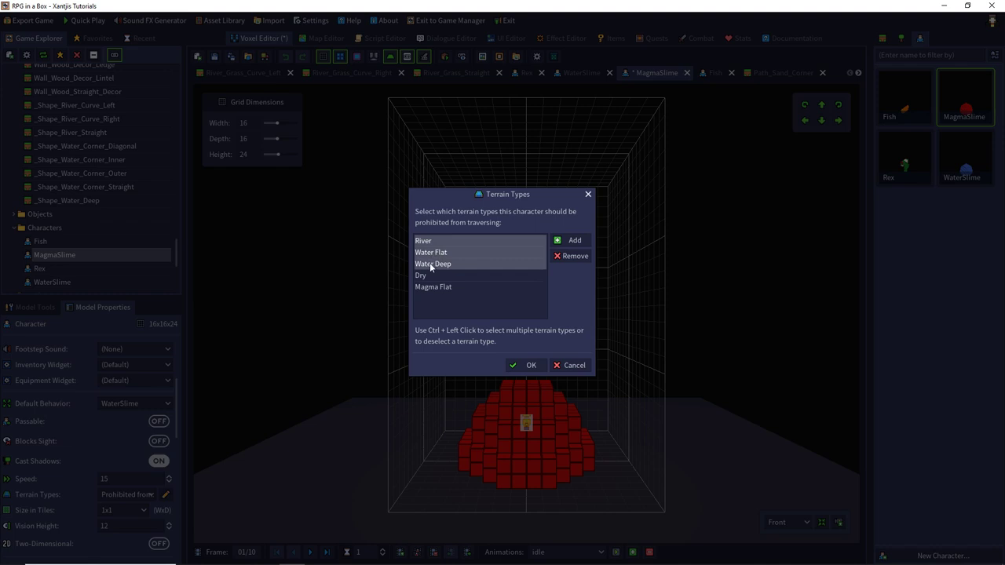
key("Escape")
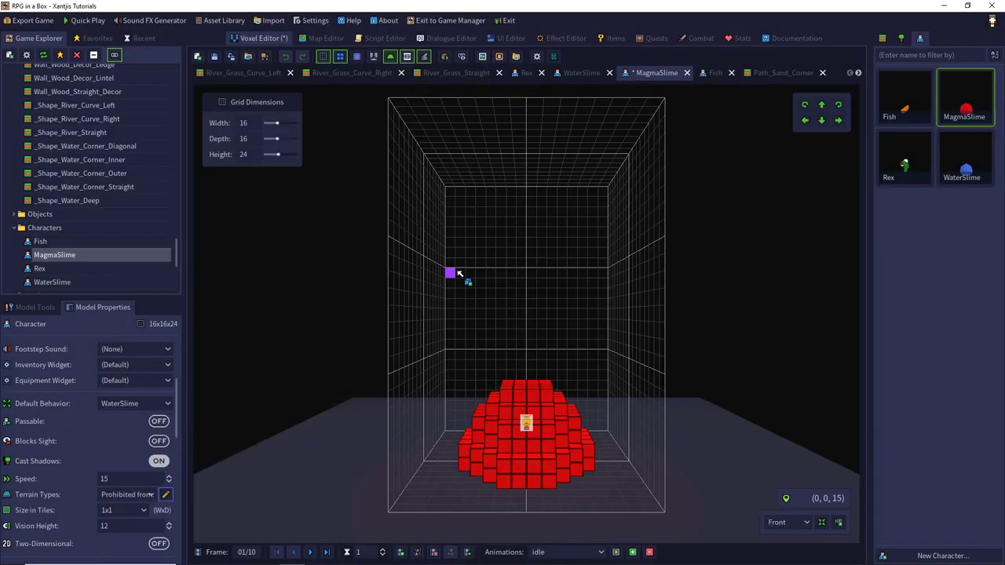
left_click(215, 58)
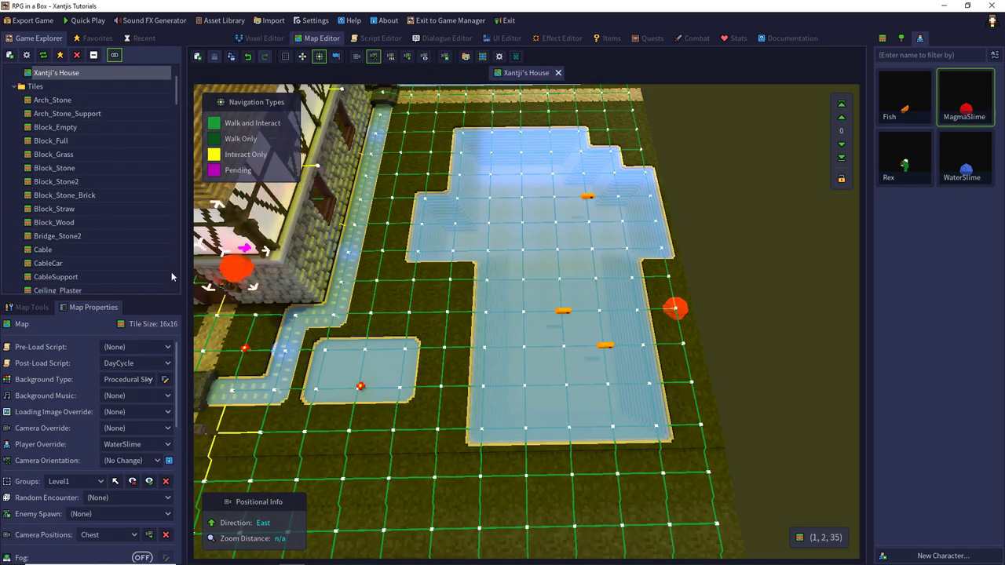
Clear the map's player override by setting it to (None), and save the Xantji's House map.
left_click(130, 446)
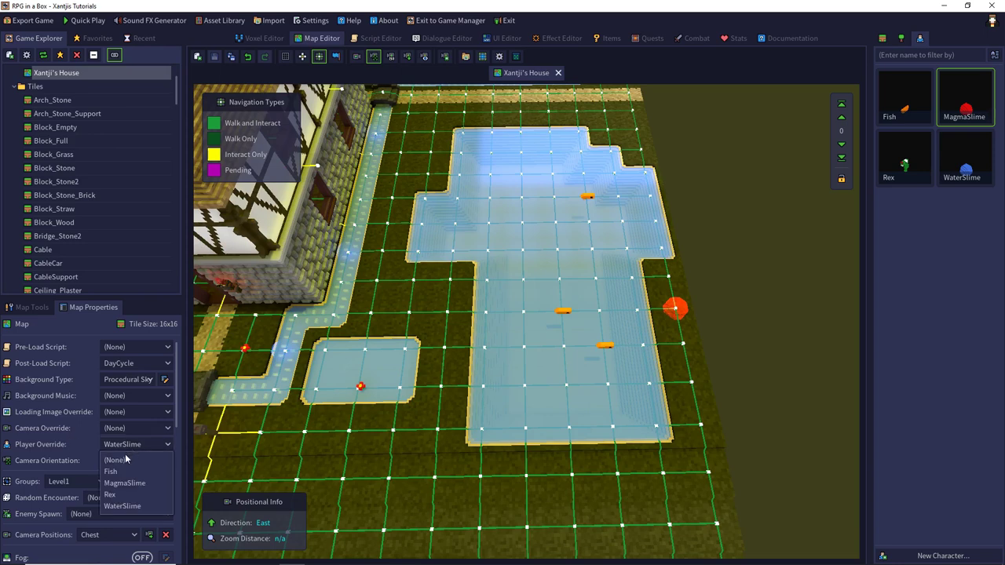
left_click(120, 465)
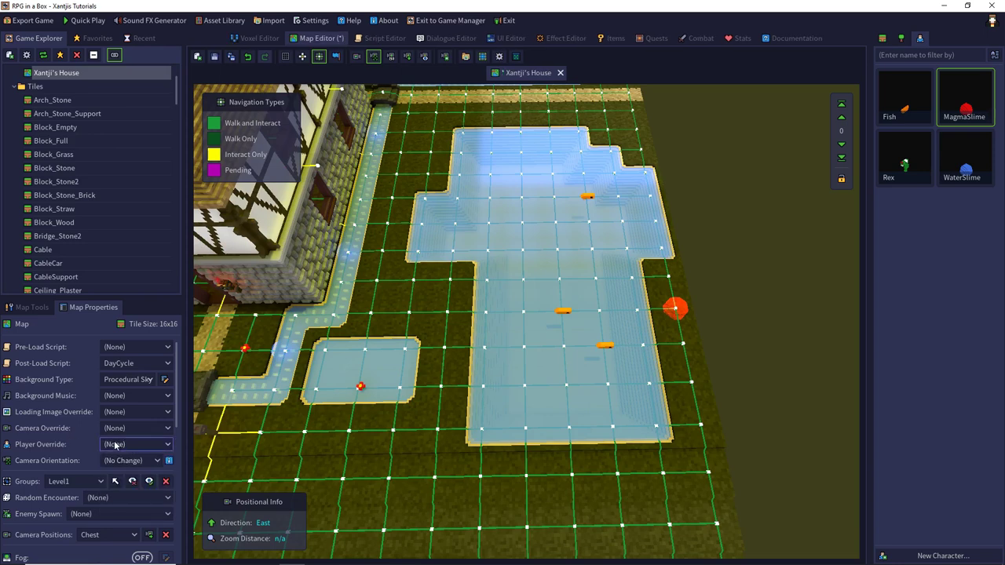
left_click(213, 56)
Start a new game in Quick Play and walk Rex across the small pond to test its terrain restrictions.
left_click(88, 21)
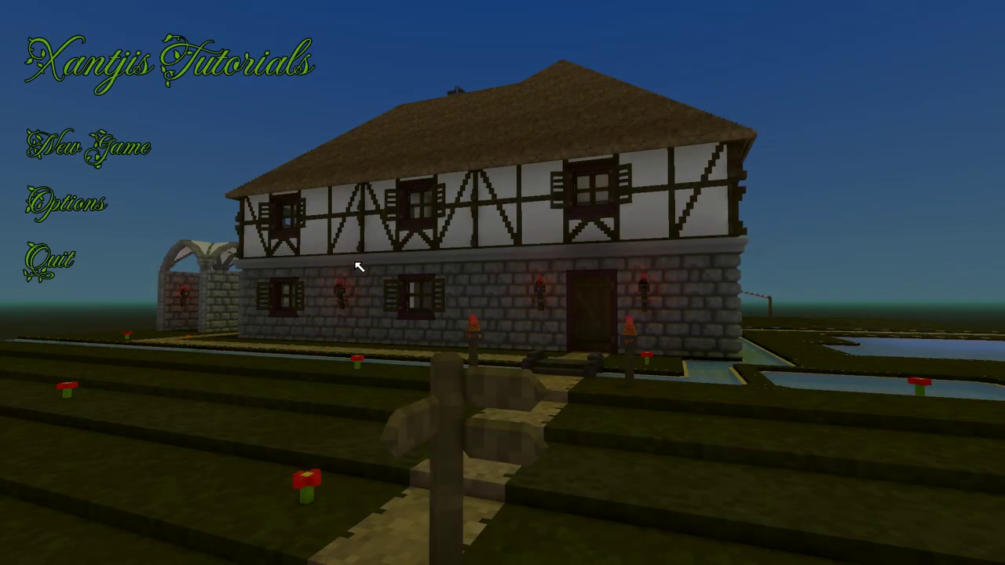
left_click(144, 159)
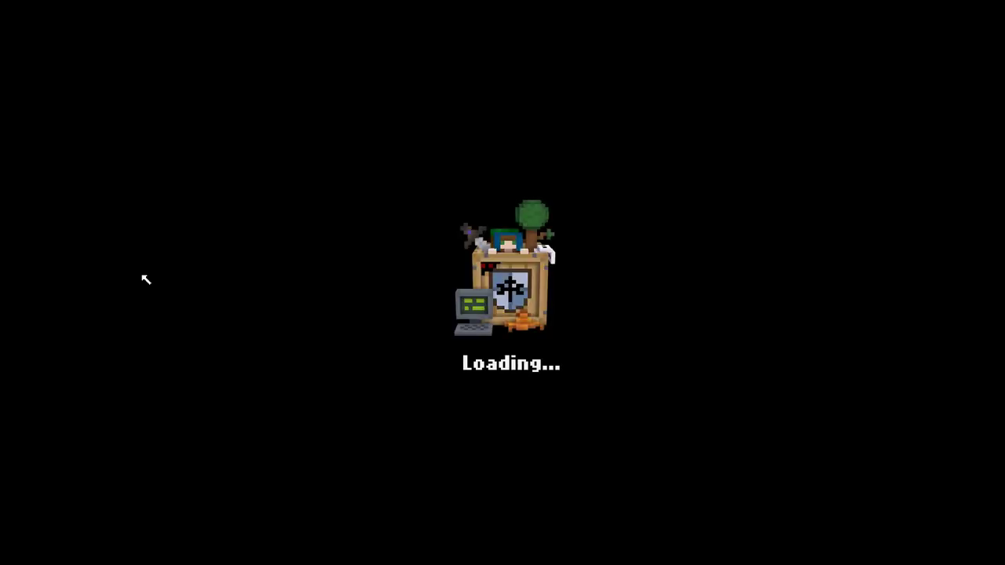
key("s")
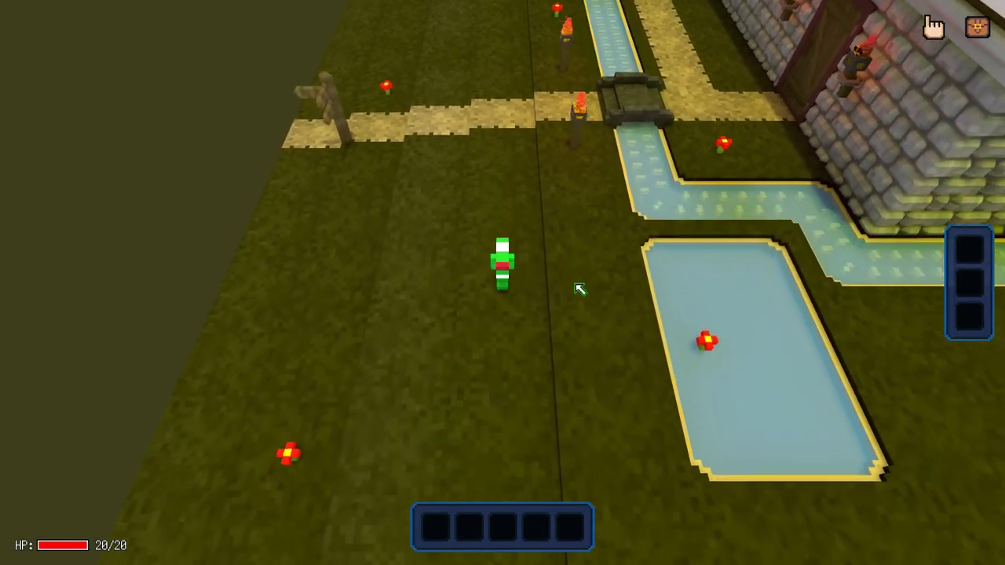
key("d")
scroll(564, 319, "up", 5)
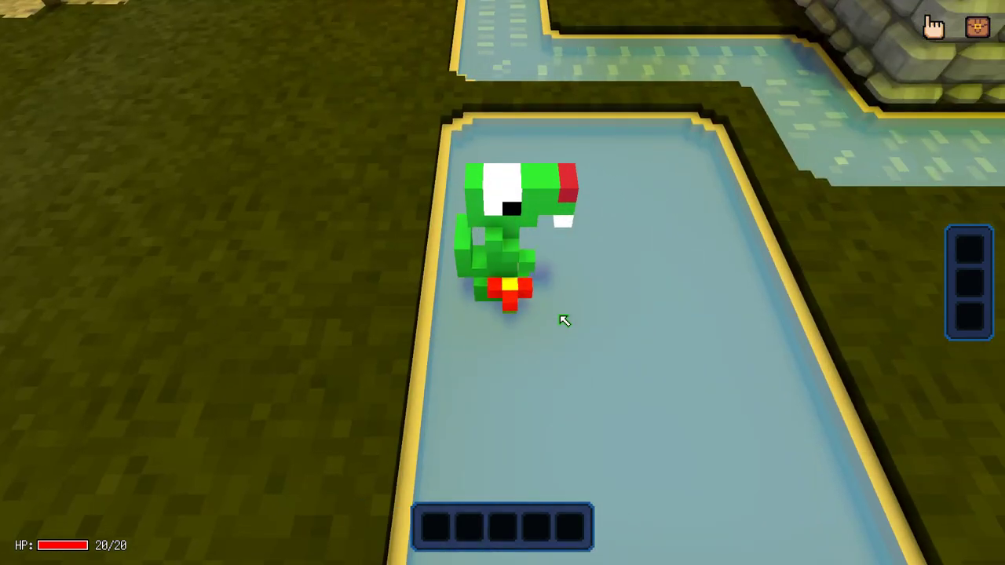
key("e")
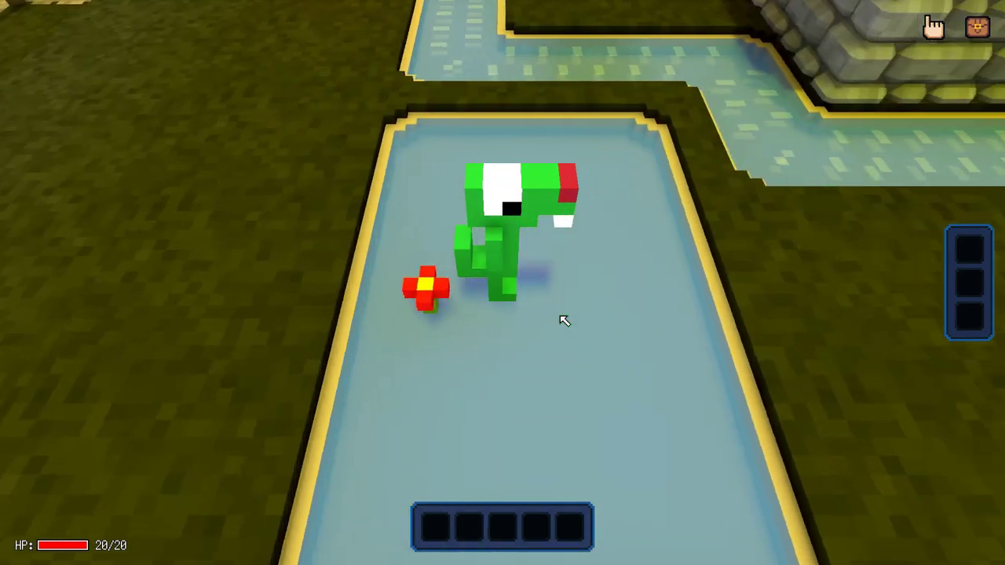
scroll(564, 320, "down", 3)
key("w")
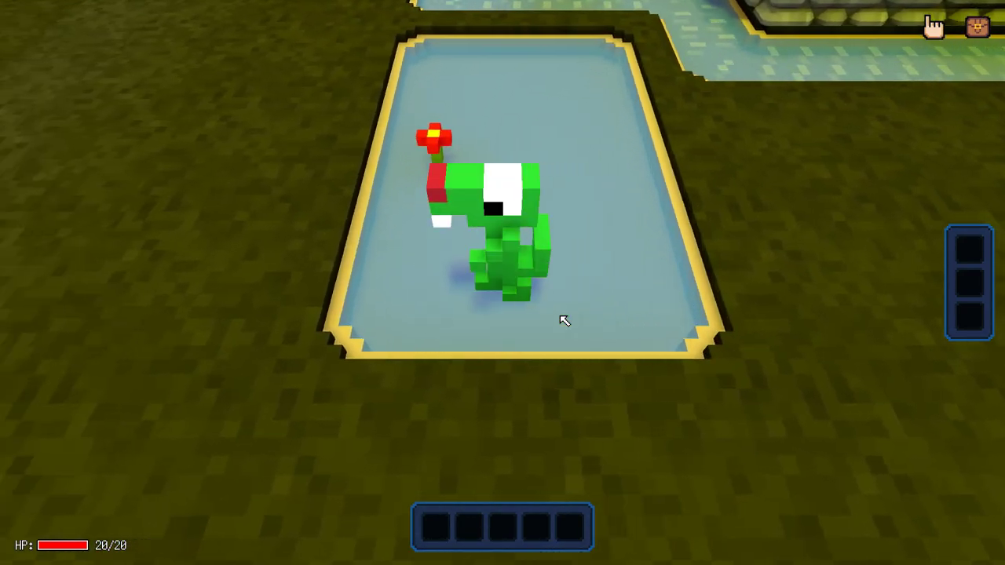
key("s")
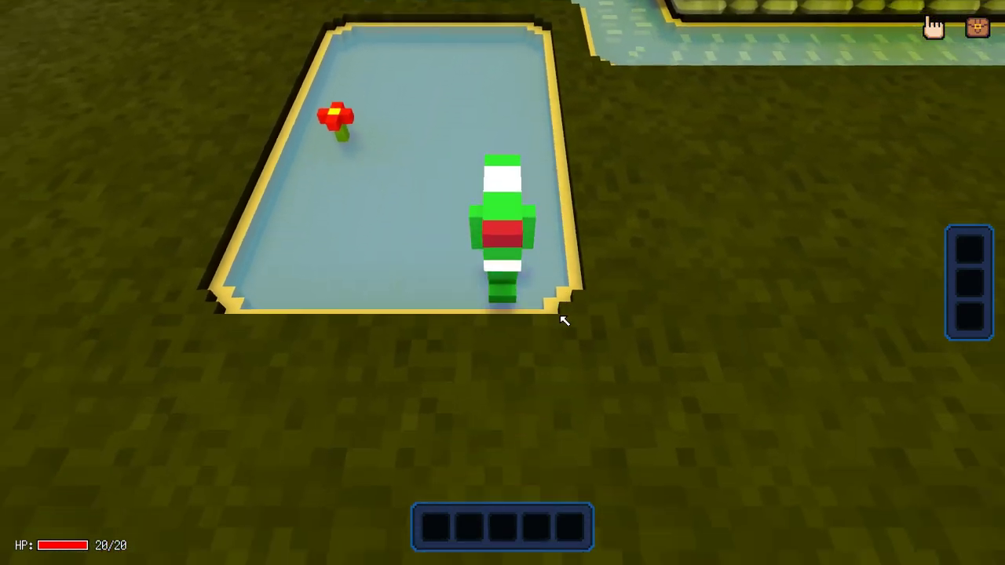
key("e")
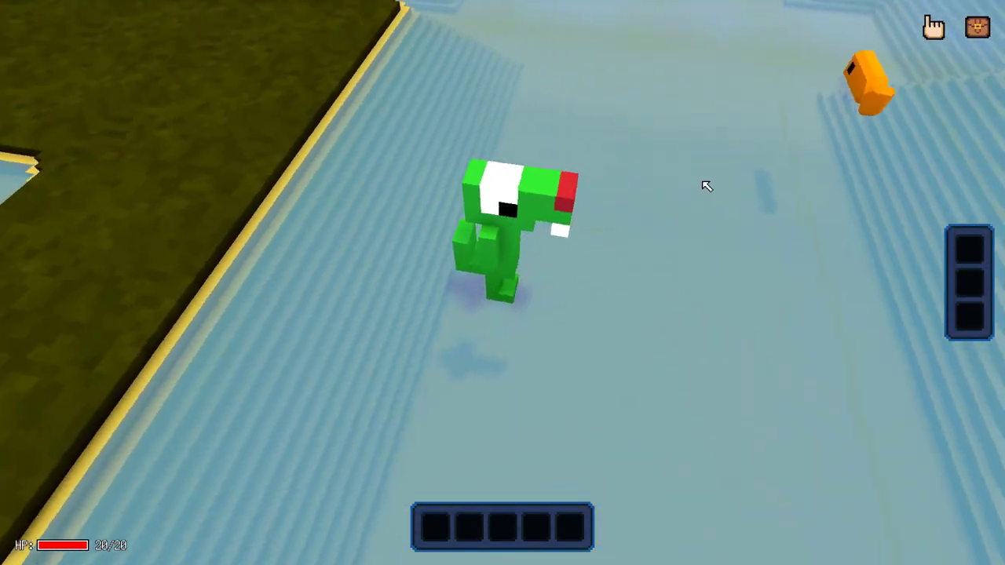
Walk Rex around the large lake among the fish to test its deep water, and quit the game.
key("w")
scroll(668, 248, "down", 3)
key("w")
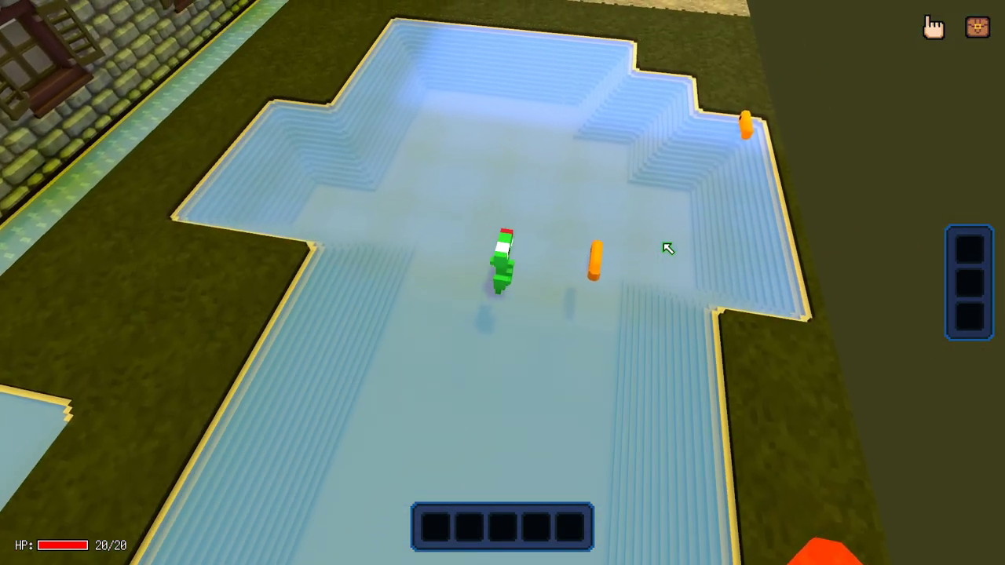
key("d")
key("d")
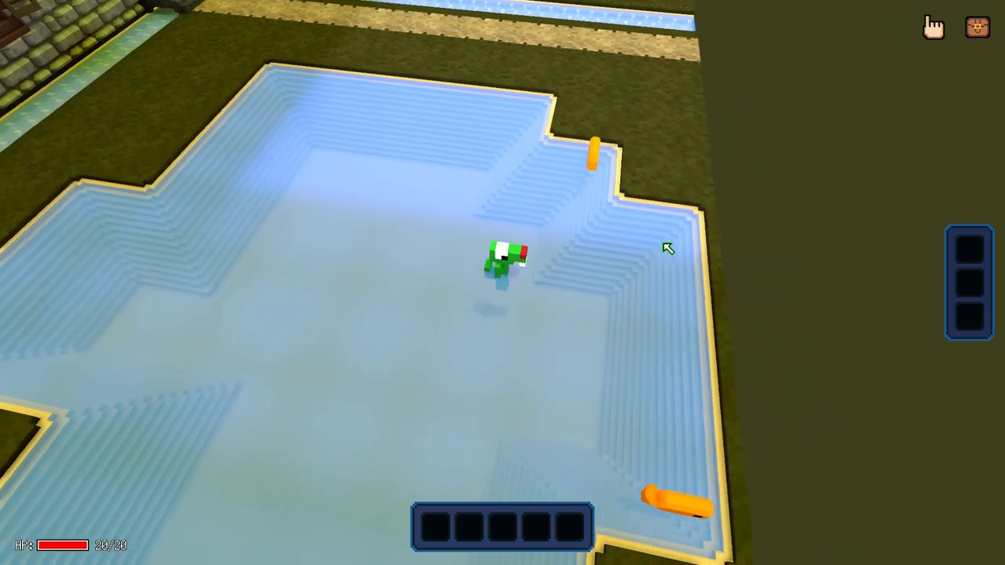
key("s")
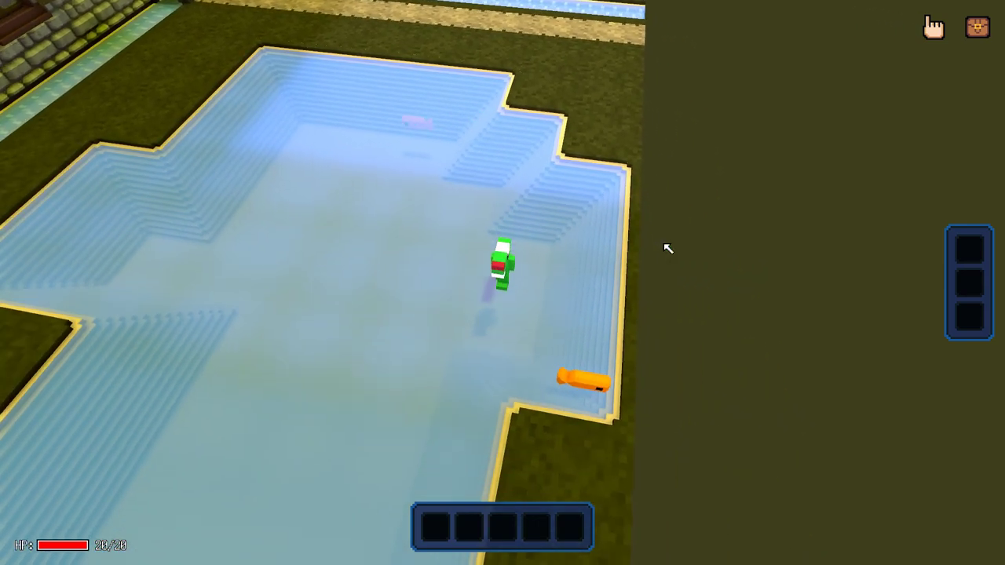
key("a")
right_click_drag(666, 246, 497, 175)
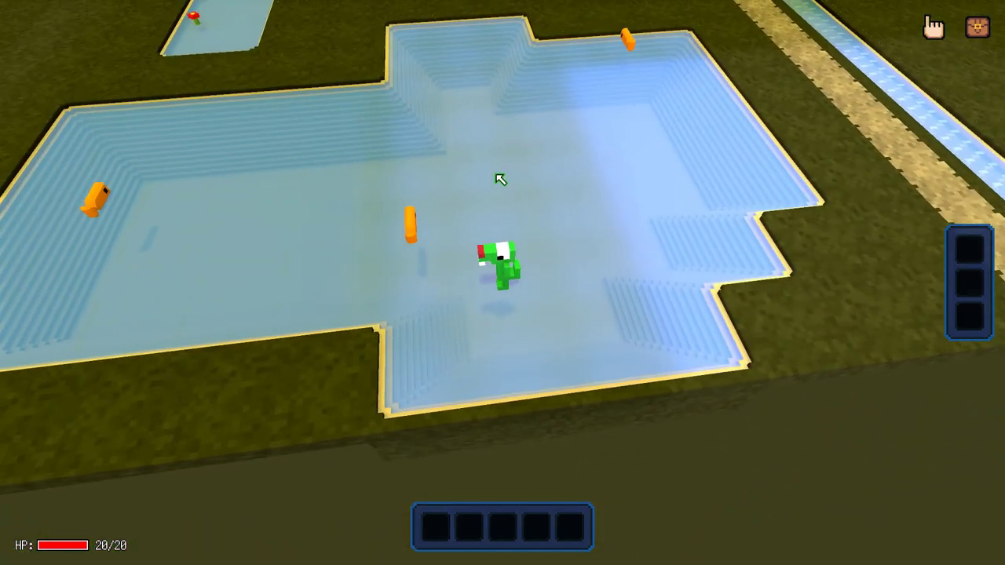
key("d")
key("a")
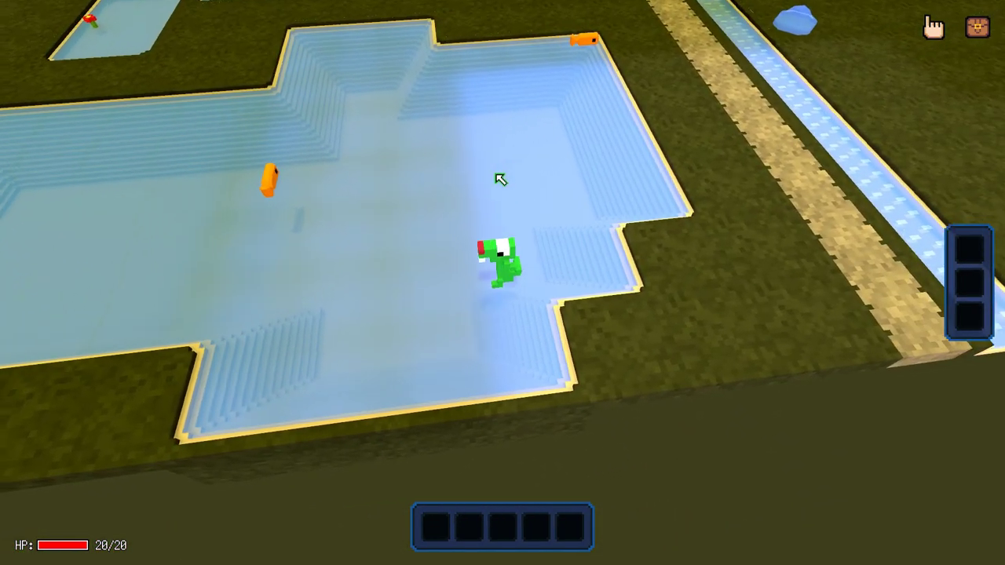
key("a")
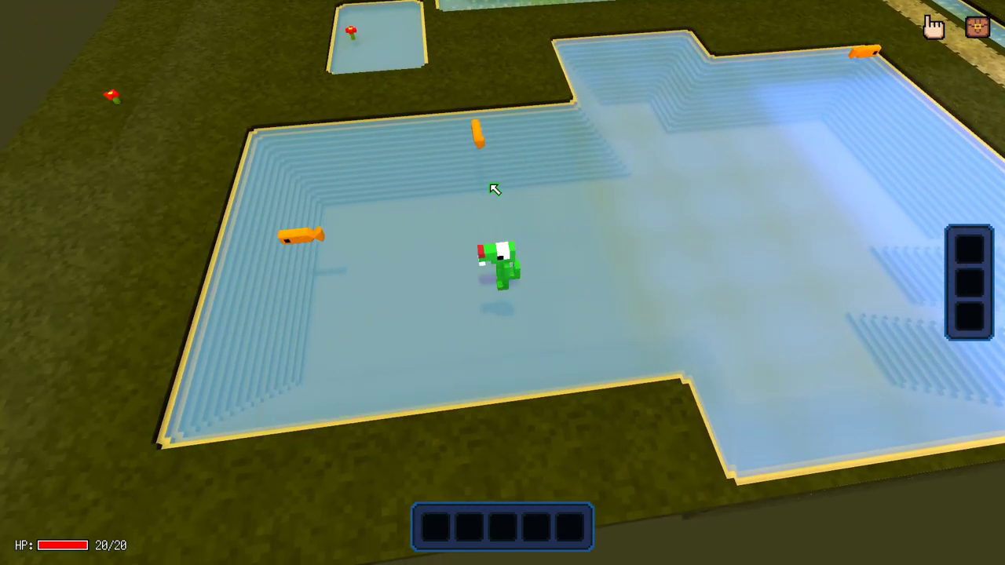
key("d")
key("d")
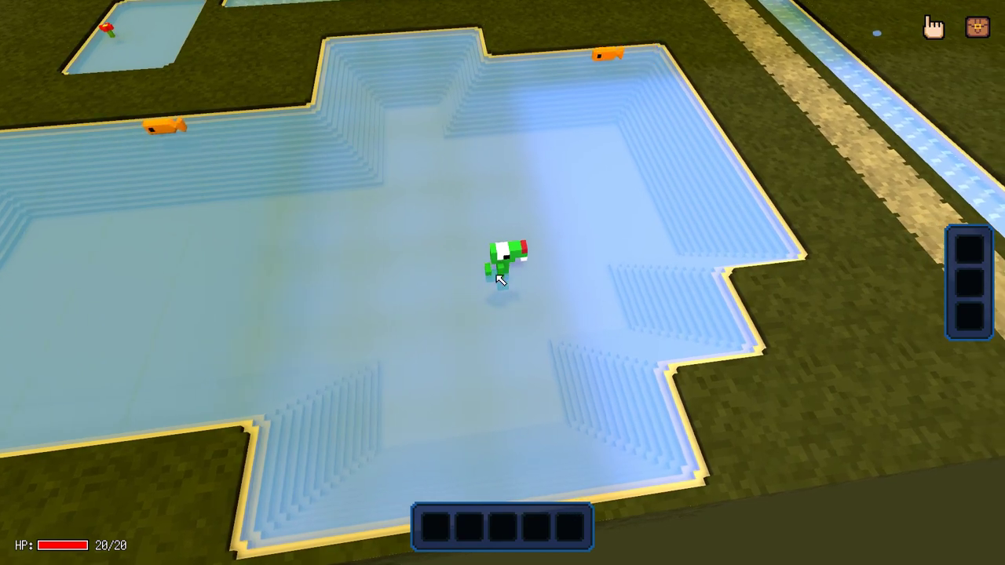
key("a")
key("a")
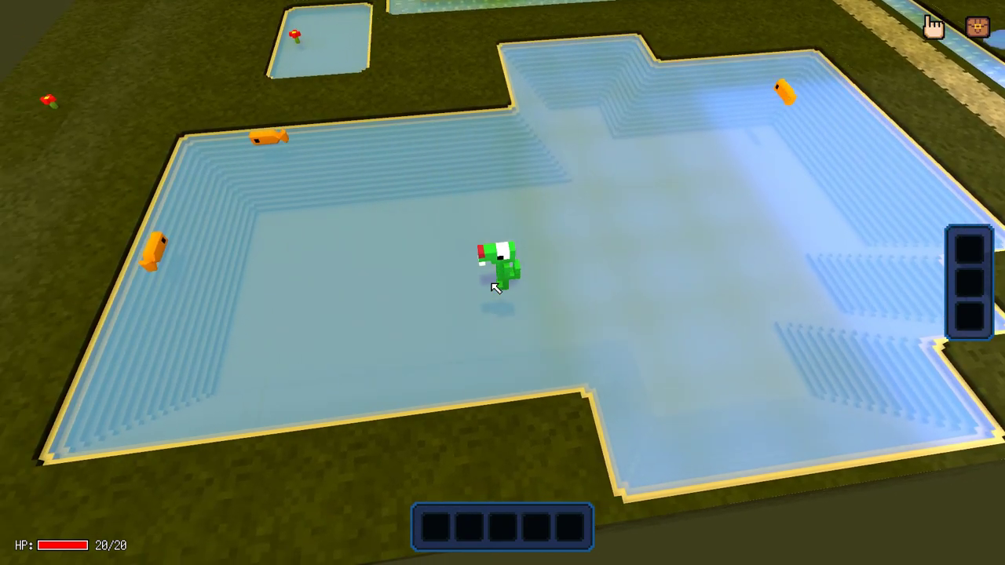
key("Escape")
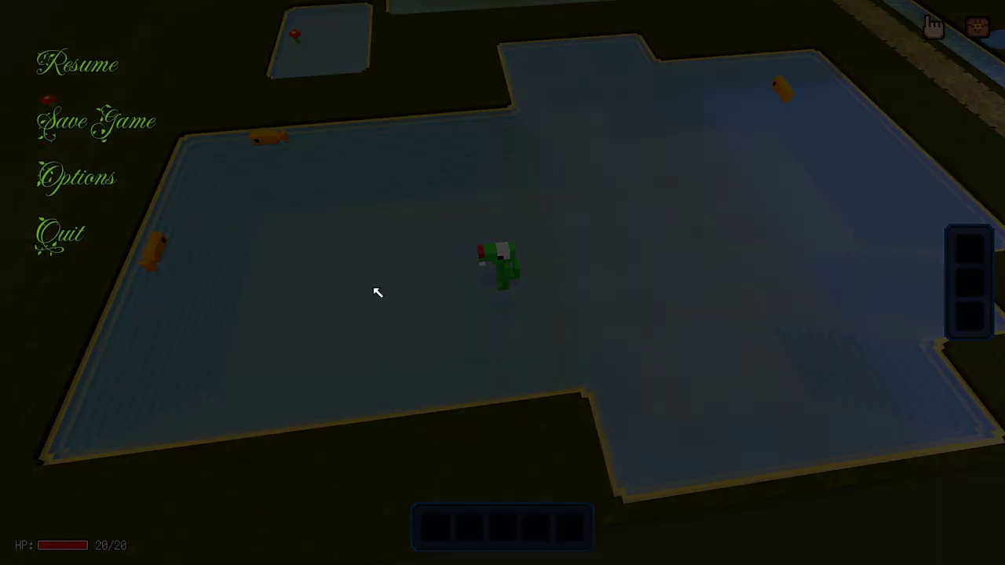
left_click(67, 238)
left_click(444, 310)
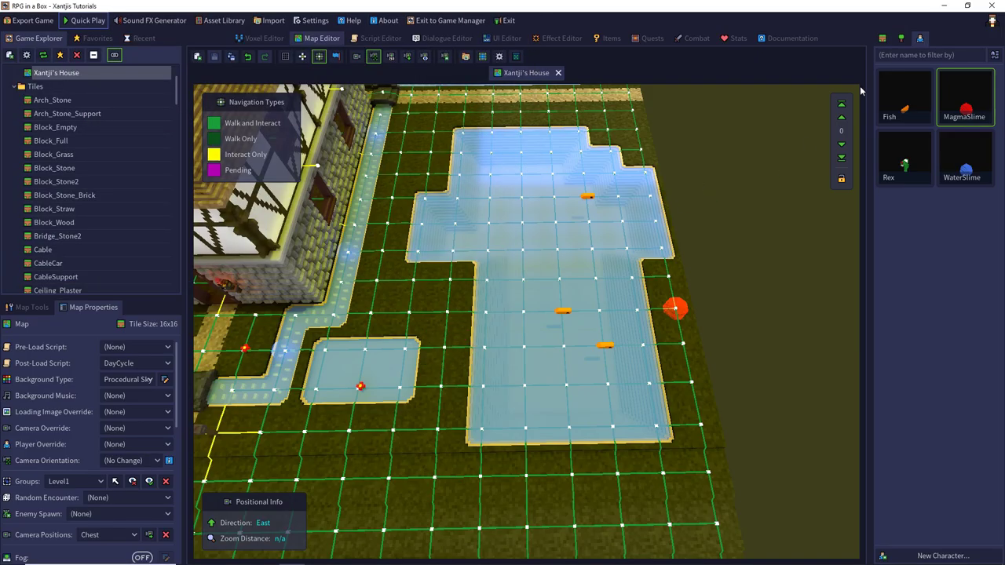
Open the Ocean tile in the Voxel Editor and examine its water surface and sand floor.
left_click(882, 37)
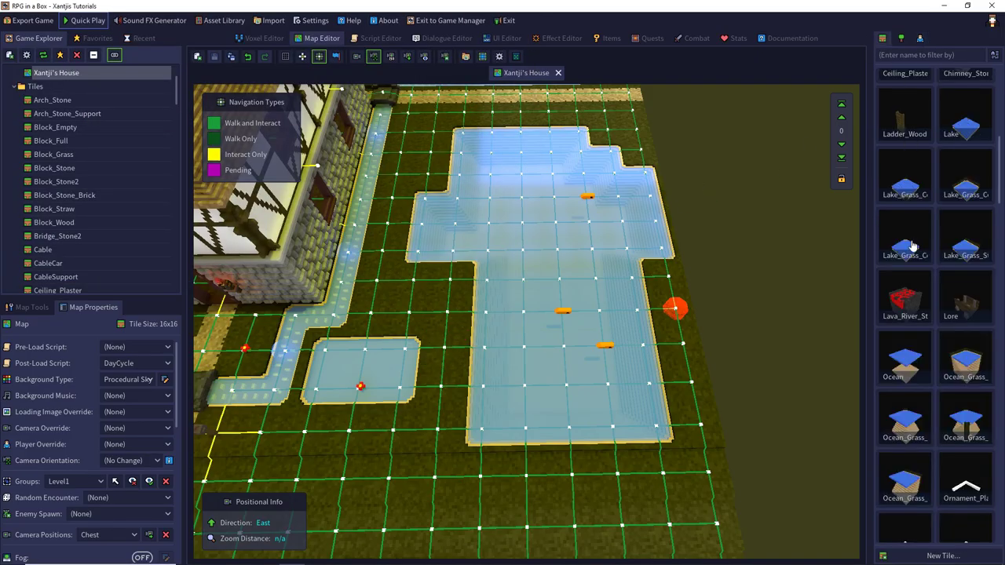
double_click(905, 357)
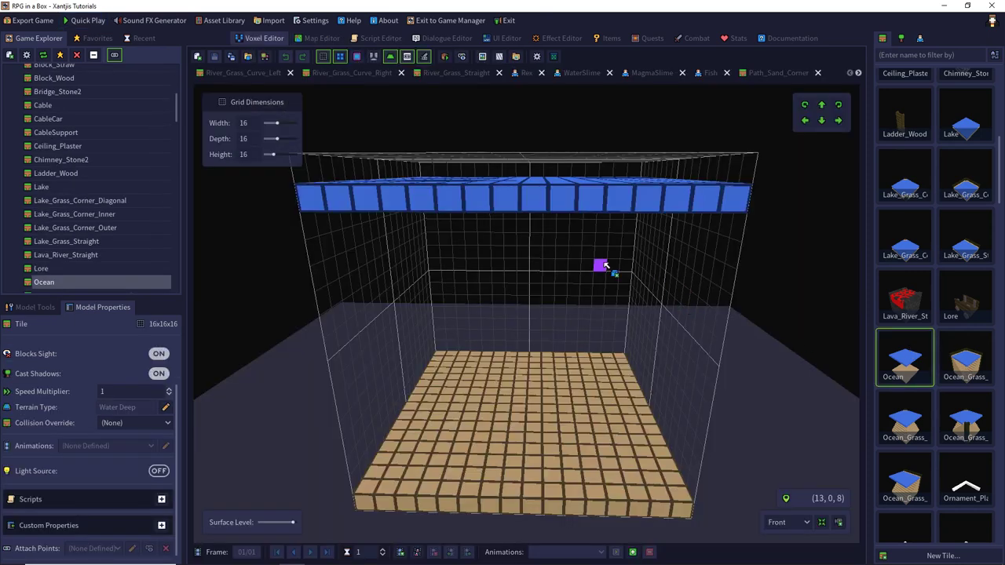
scroll(593, 263, "down", 2)
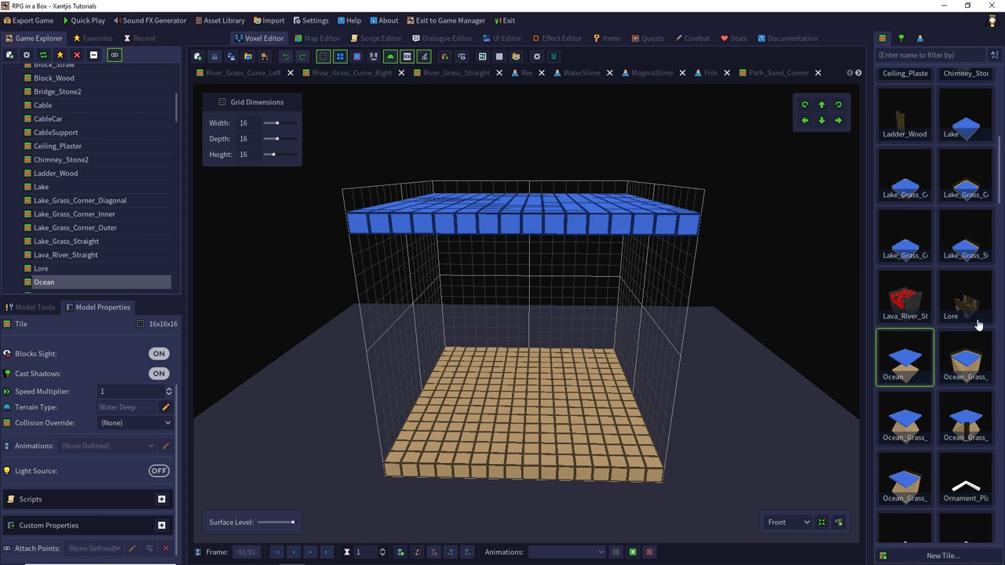
scroll(977, 322, "up", 2)
Open the Lake tile and save a copy of it as a tile named _Shape_Lake.
left_click_drag(964, 246, 775, 268)
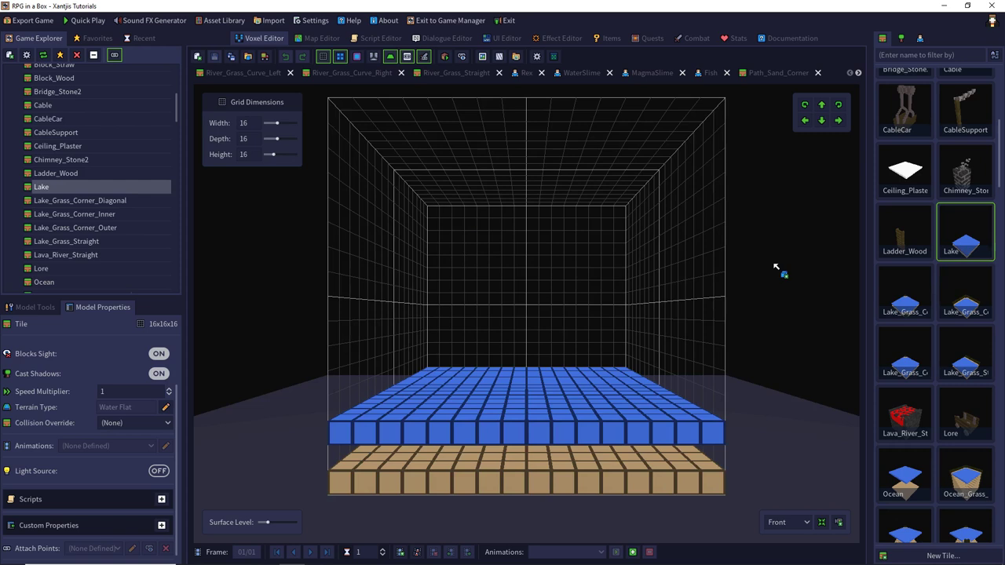
left_click_drag(776, 269, 397, 385)
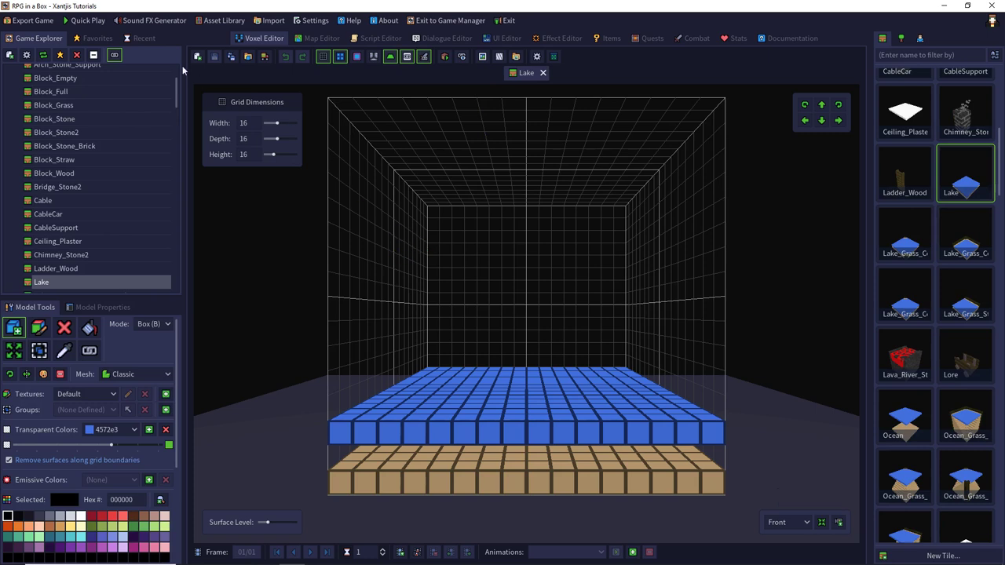
left_click(231, 56)
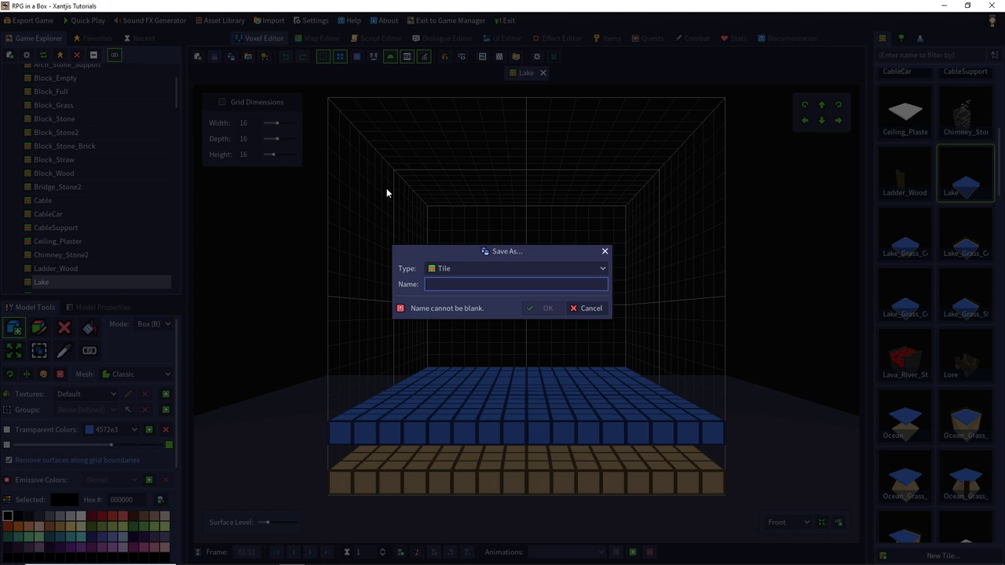
type("_Shape")
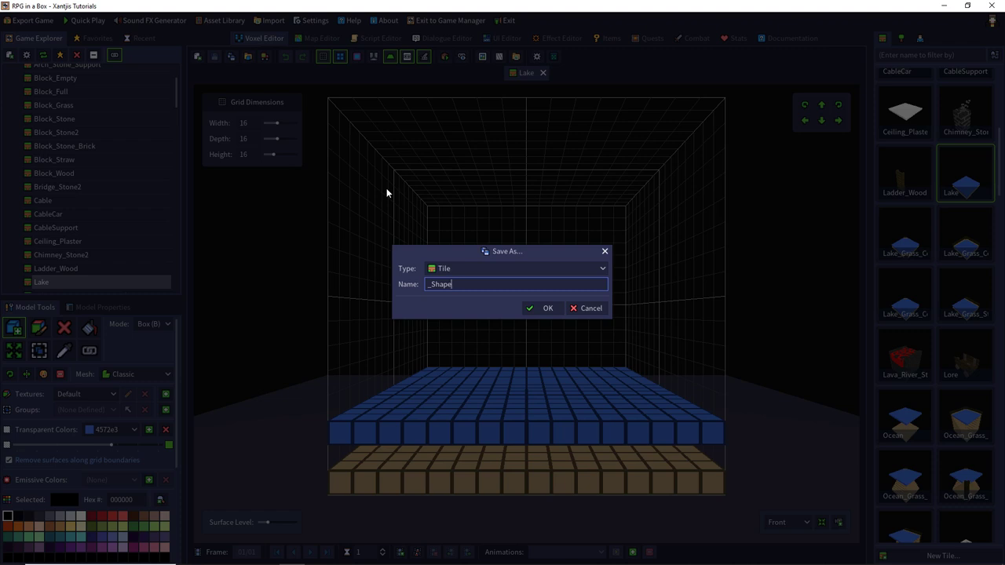
type("_Lake")
key("Return")
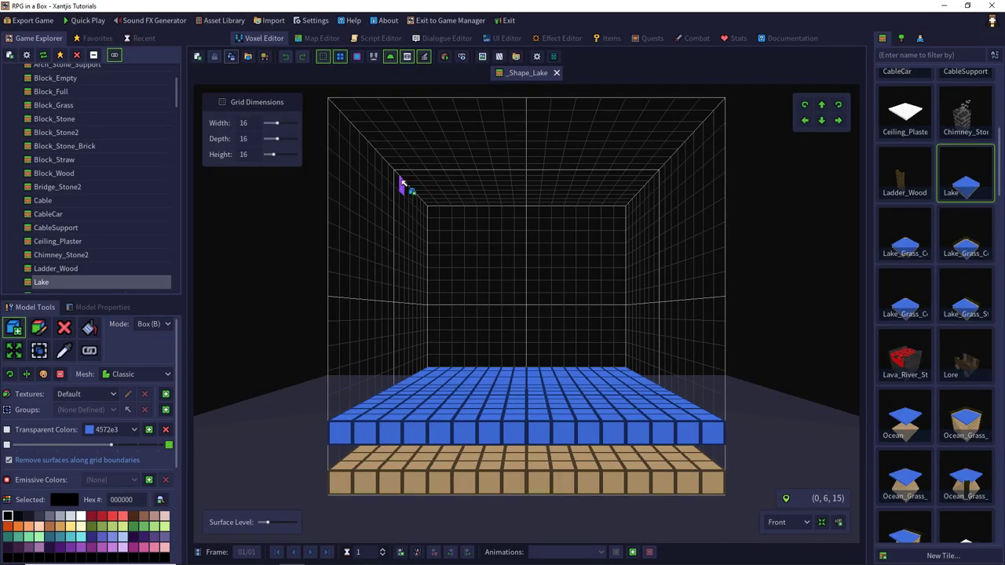
Erase the entire blue water layer from the _Shape_Lake tile, leaving only the sand floor, and save the tile.
right_click_drag(400, 184, 392, 228)
left_click(62, 328)
left_click_drag(350, 443, 624, 344)
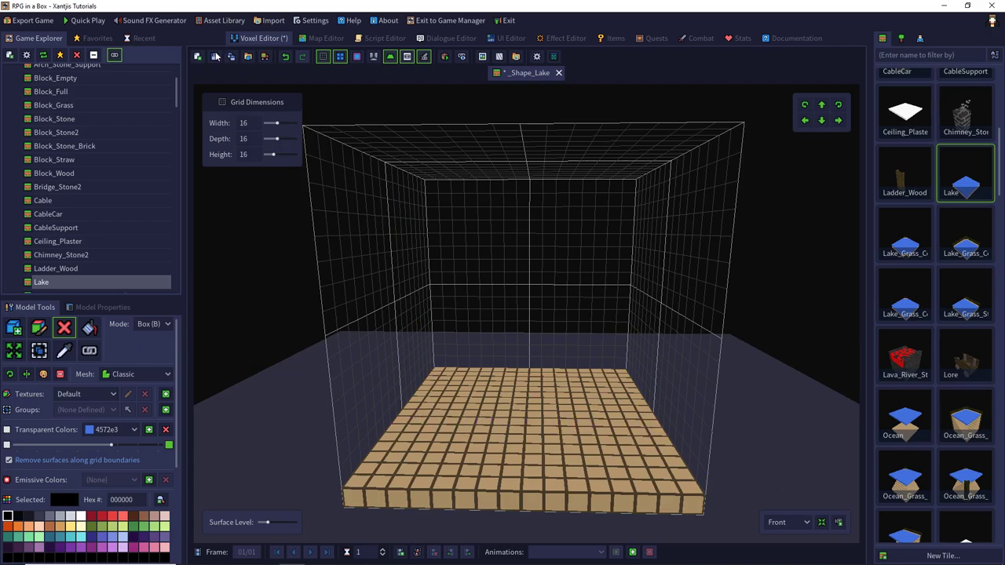
left_click(228, 57)
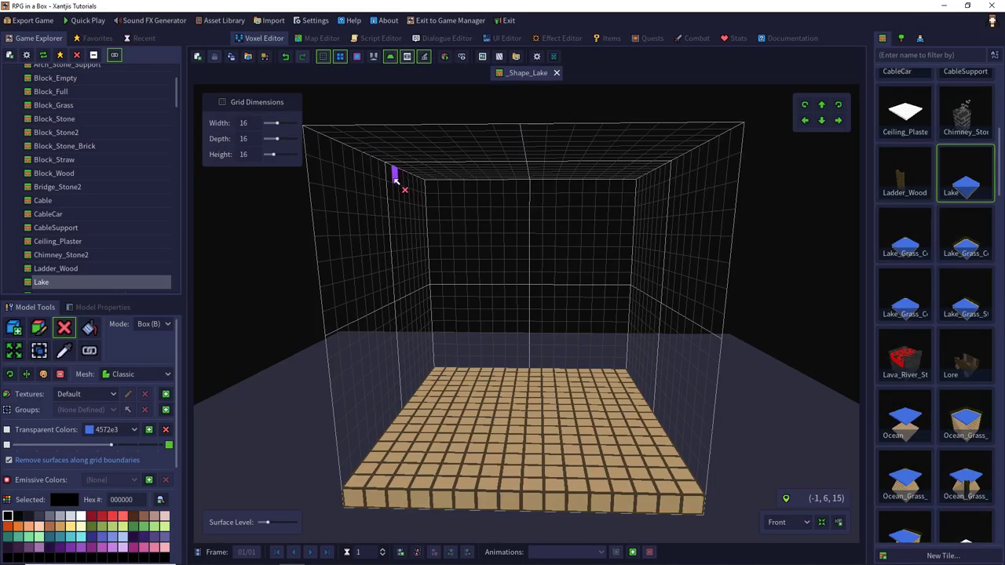
Remove the Water Flat terrain type from the _Shape_Lake tile and save the tile.
left_click(101, 309)
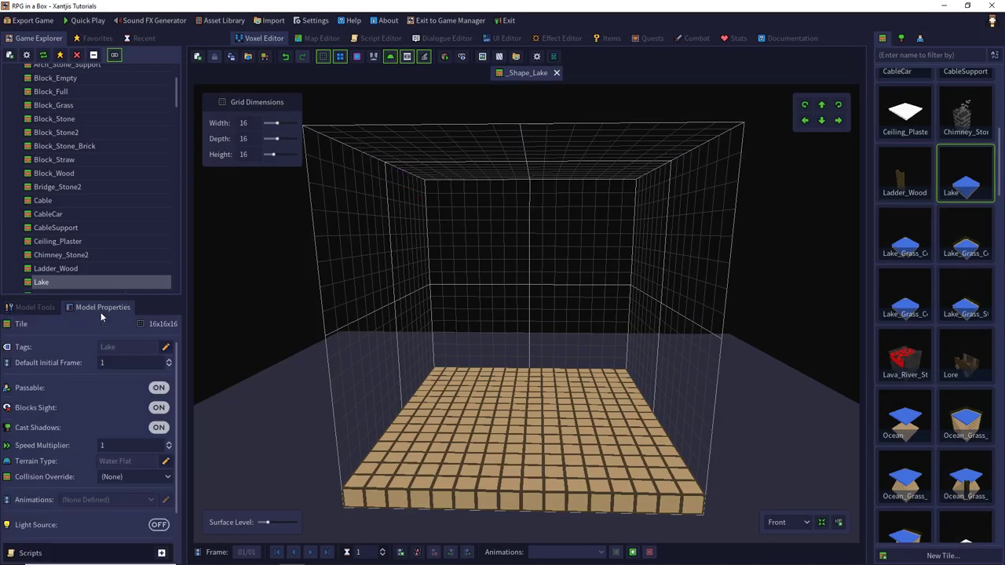
left_click(165, 461)
left_click(502, 251)
left_click(506, 324)
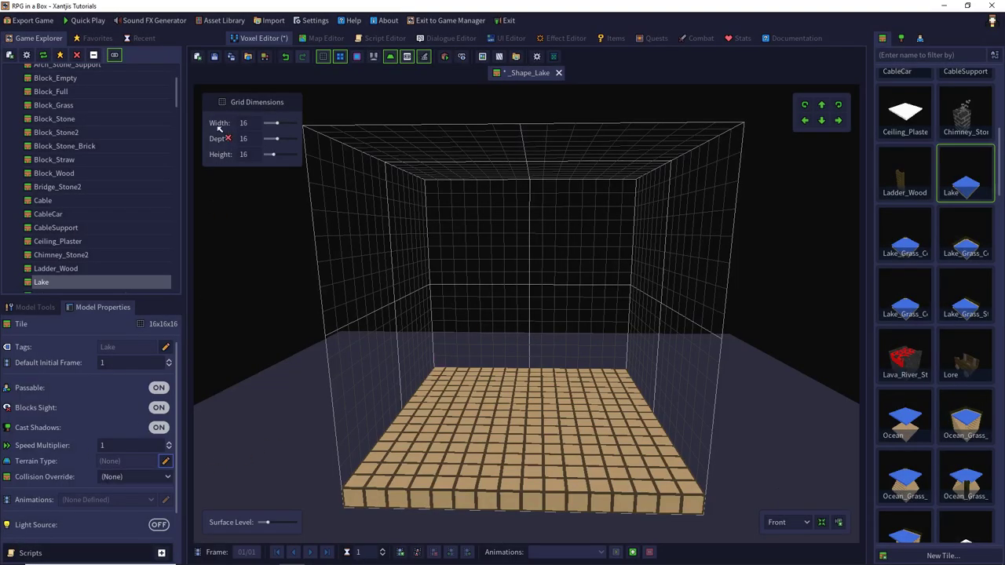
left_click(214, 57)
Open the Lake_Grass_Corner_Diagonal tile and save a copy of it as a tile named _Shape_Lake_Grass_Corner_Diagonal.
double_click(903, 240)
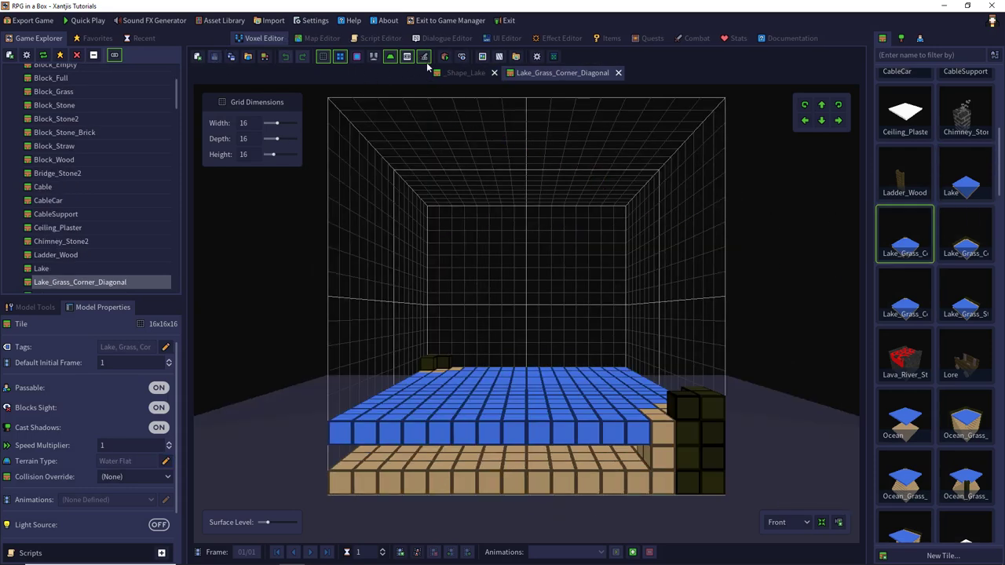
left_click(231, 56)
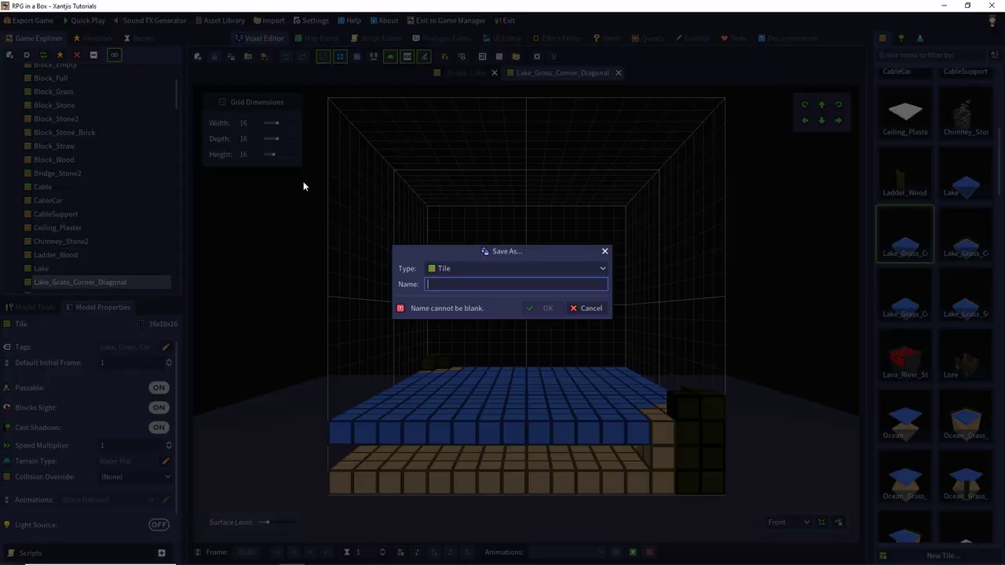
type("_Shape_Lake_")
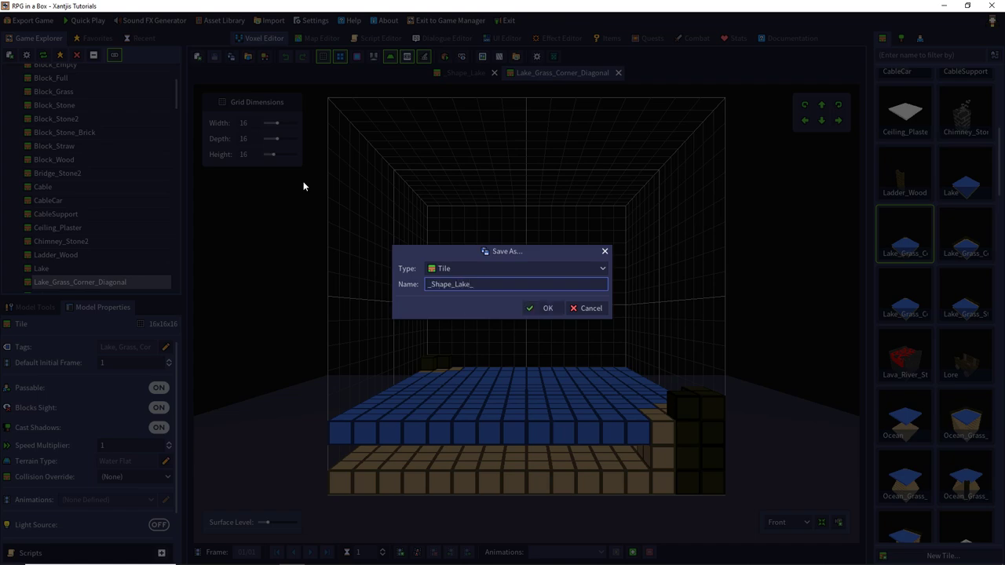
type("Grass_Corner_Diagonal")
key("Return")
Erase the blue water layer from _Shape_Lake_Grass_Corner_Diagonal, remove its Water Flat terrain type, and save the tile.
left_click(35, 307)
middle_click_drag(487, 377, 470, 296)
left_click(470, 295)
left_click(103, 307)
left_click(165, 461)
left_click(521, 324)
Open the Lake_Grass_Corner_Inner tile and save a copy of it as a tile named _Shape_Lake_Grass_Corner_Inner.
double_click(965, 236)
key("ctrl+shift+s")
type("_S")
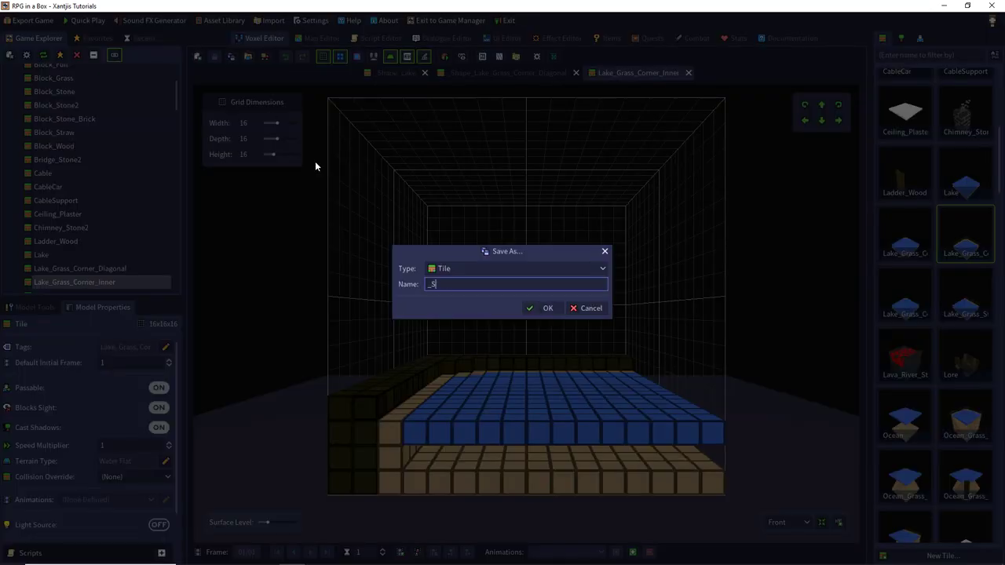
type("hape_Lake_Grass_Corner_Inner")
key("Return")
Erase the blue water and clear the terrain type of _Shape_Lake_Grass_Corner_Inner, then save and close the tile.
middle_click_drag(314, 161, 505, 379)
left_click(505, 379)
key("ctrl+s")
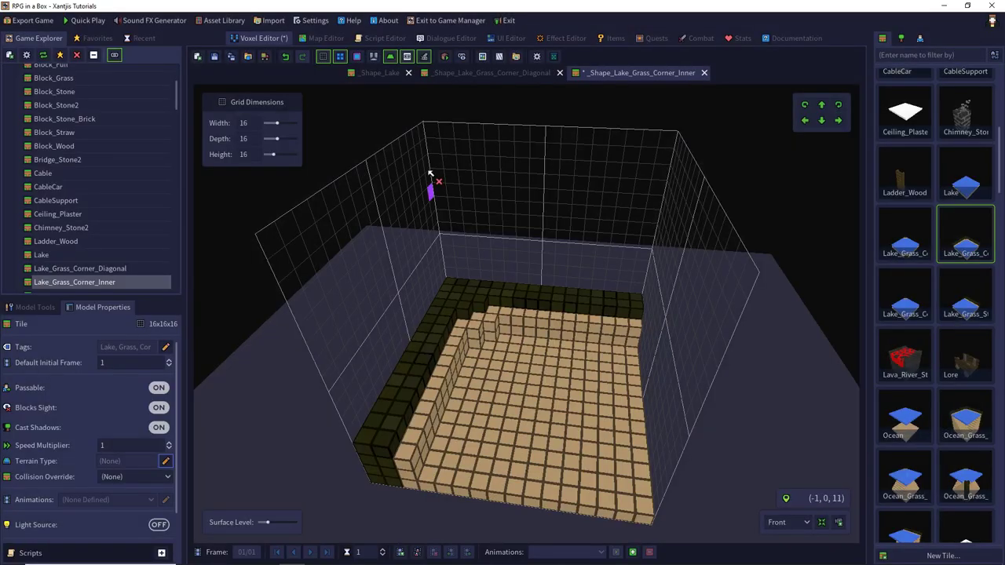
left_click(702, 72)
Open the Lake_Grass_Corner_Outer tile and save a copy of it as a tile named _Shape_Lake_Grass_Corner_Outer.
double_click(904, 291)
key("ctrl+shift+s")
type("_Shape")
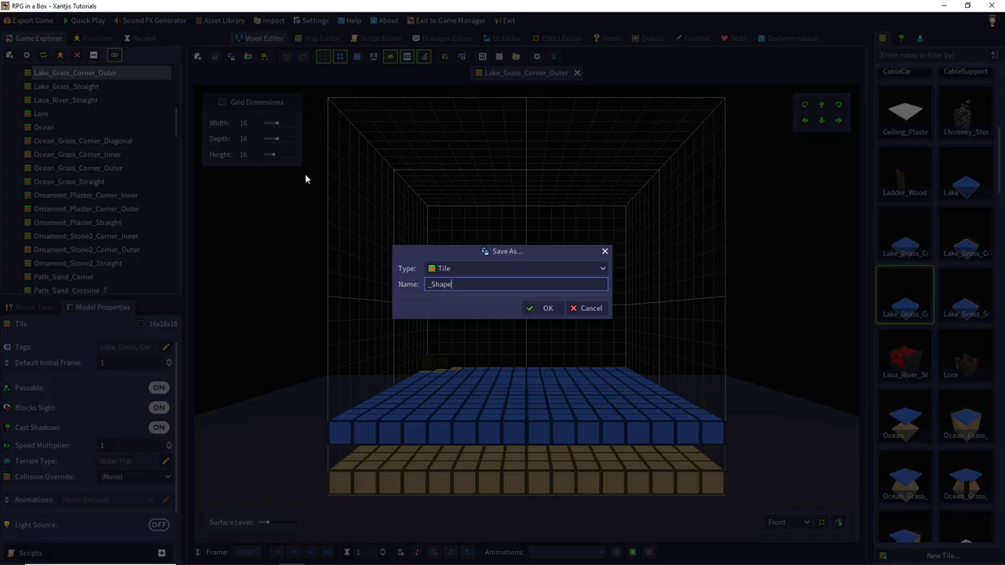
type("_Lake_Grass_Corner_Outer")
key("Return")
Erase the blue water layer from _Shape_Lake_Grass_Corner_Outer, remove its Water Flat terrain type, and save the tile.
right_click_drag(306, 179, 437, 321)
left_click(438, 321)
key("ctrl+s")
left_click(166, 461)
double_click(486, 258)
Open the Lake_Grass_Straight tile and save a copy of it as a tile named _Shape_Lake_Grass_Straight.
double_click(978, 306)
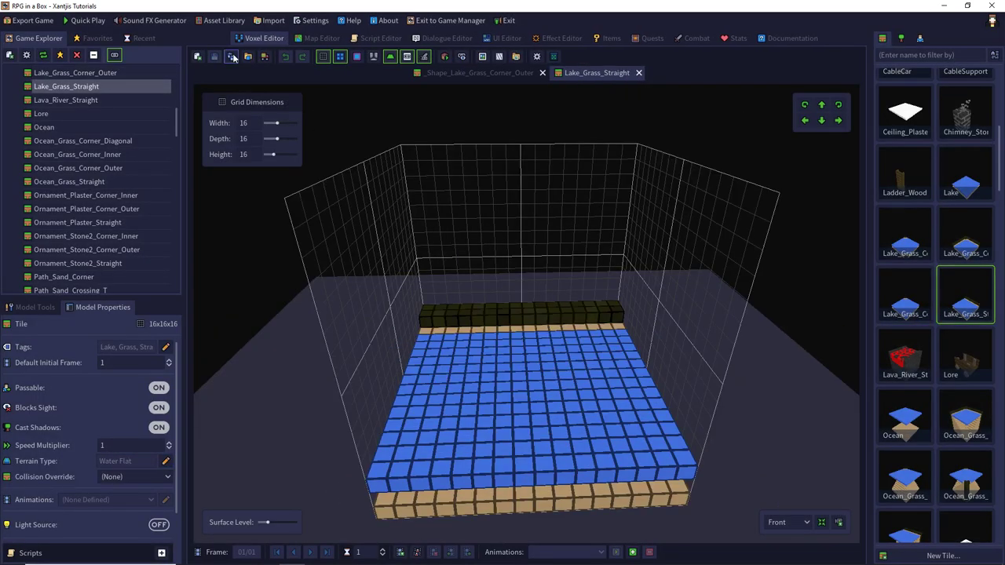
key("ctrl+shift+s")
type("_Shape_Lake_Grass_Straight")
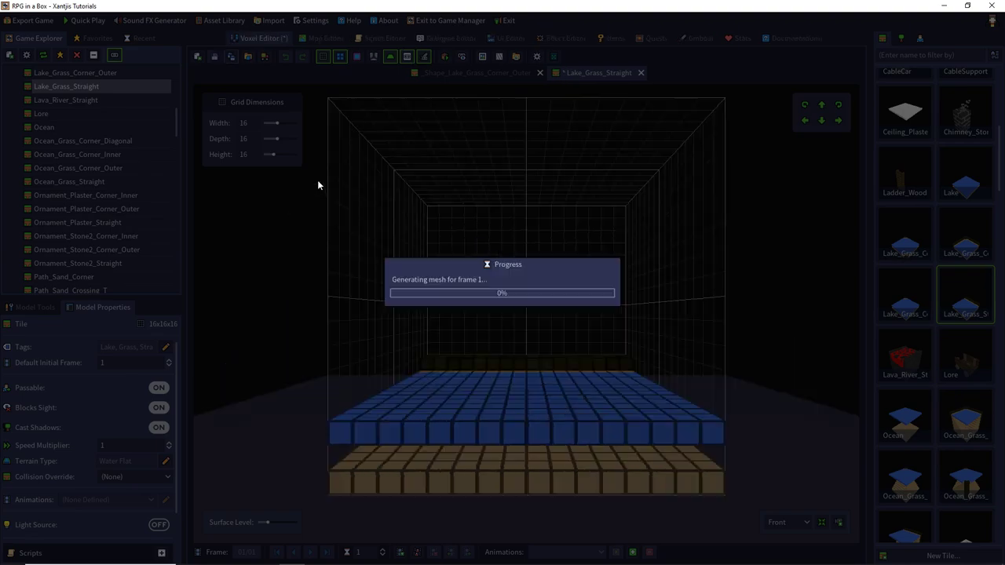
key("Return")
Erase the blue water layer from the _Shape_Lake_Grass_Straight tile, leaving the grass edge and sand, and save the tile.
right_click_drag(317, 180, 430, 300)
left_click(430, 301)
mouse_move(332, 348)
right_mouse_down()
mouse_move(426, 204)
mouse_move(475, 265)
right_mouse_up()
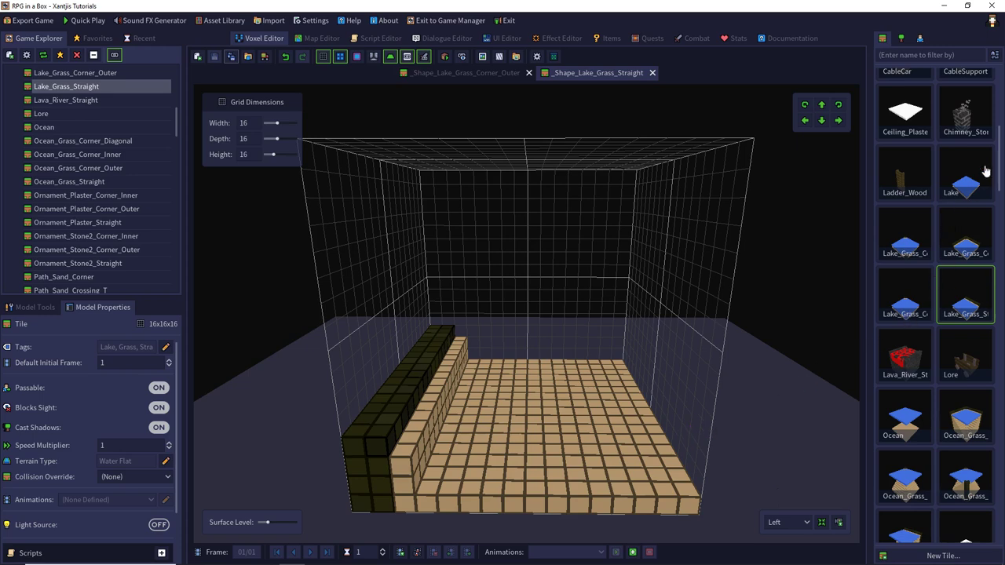
Open the Ocean_Grass_Straight tile and save a copy of it as a tile named _Shape_Test.
scroll(965, 234, "down", 2)
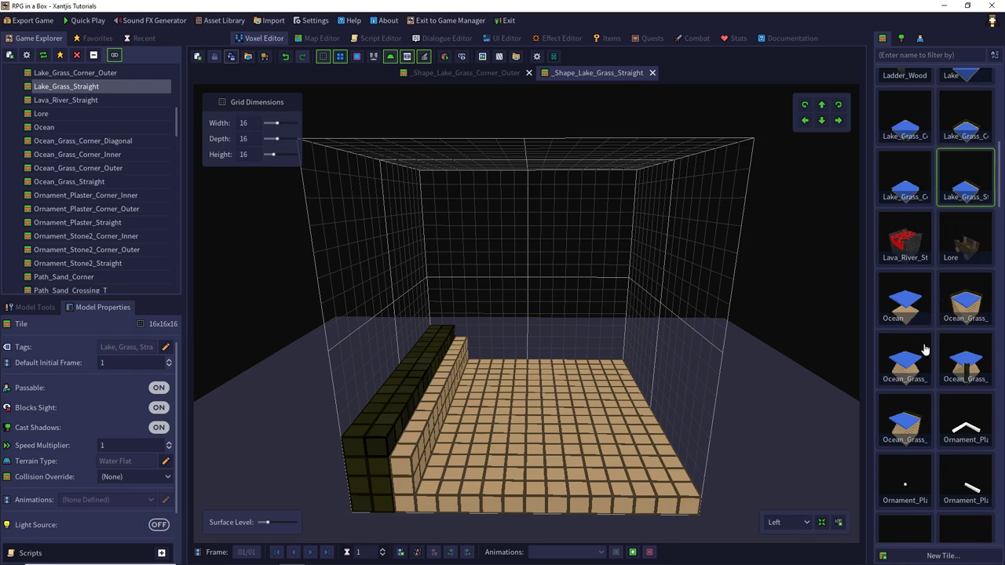
double_click(904, 424)
middle_click_drag(458, 248, 622, 316)
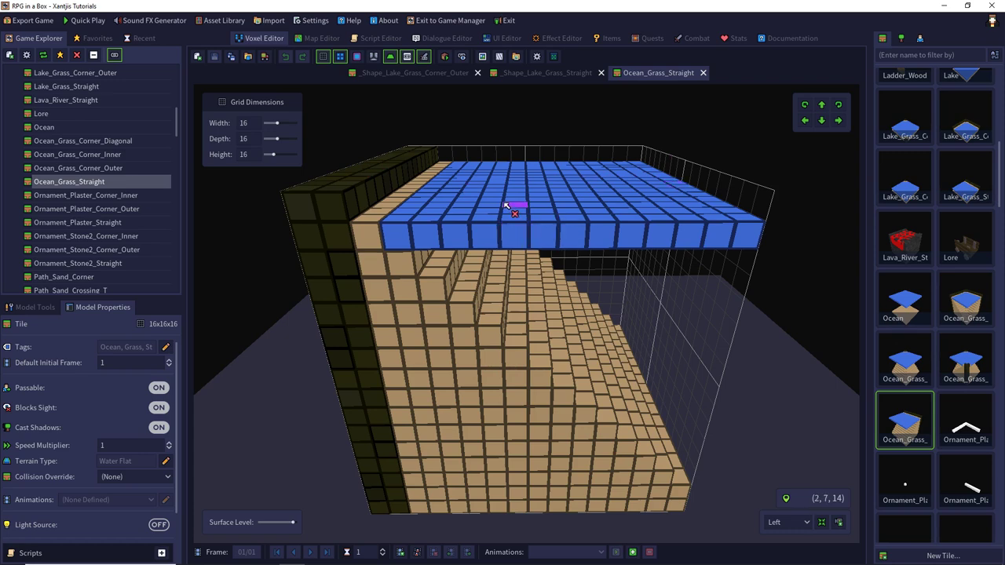
scroll(489, 214, "up", 2)
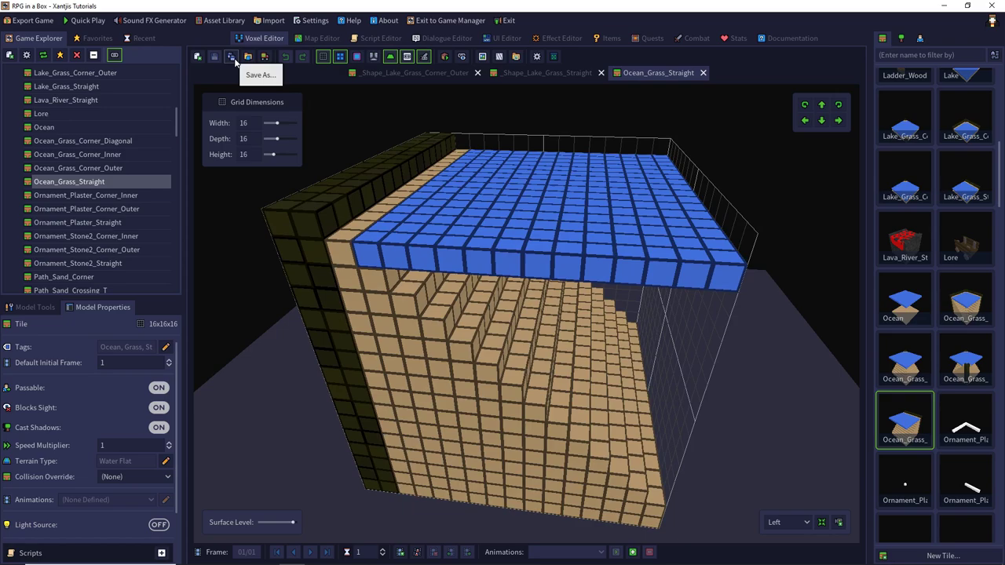
left_click(232, 58)
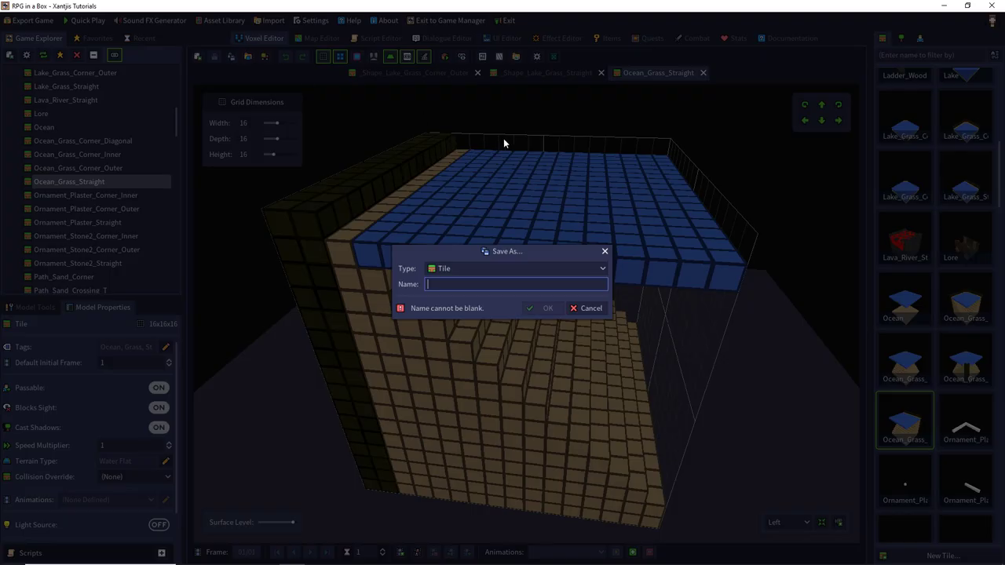
type("_Sha")
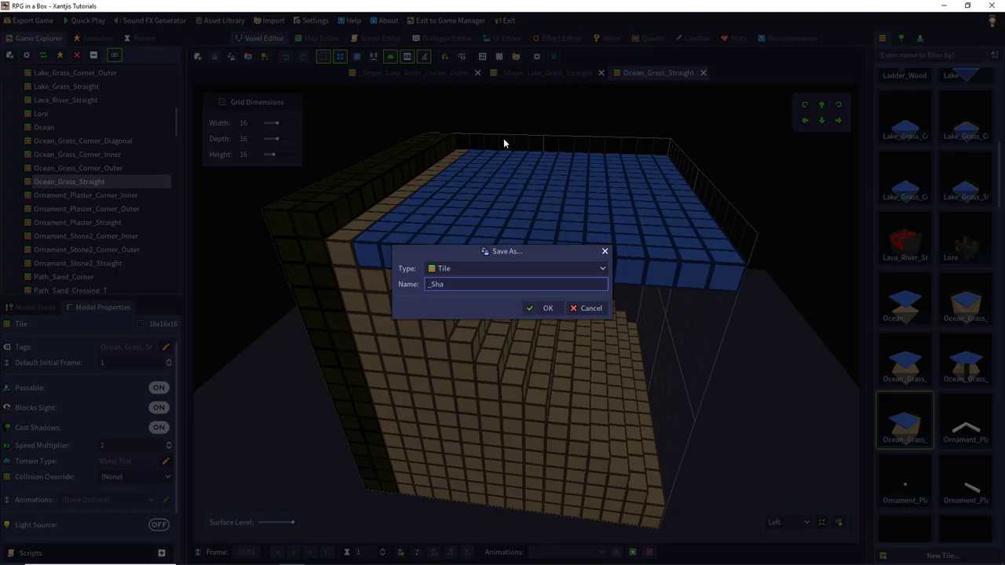
type("pe_Test")
key("Return")
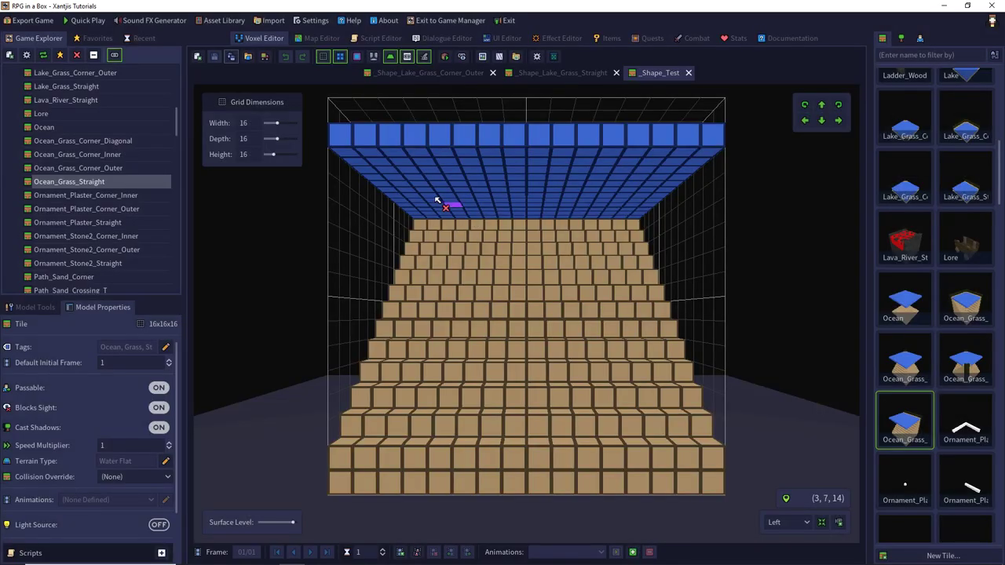
Pick the water colour 4572e3 from _Shape_Test and erase the entire blue water layer above the sand slope.
right_click_drag(437, 201, 491, 307)
left_click(36, 307)
left_click(64, 351)
left_click(478, 259)
right_click_drag(454, 234, 520, 207)
left_click(64, 328)
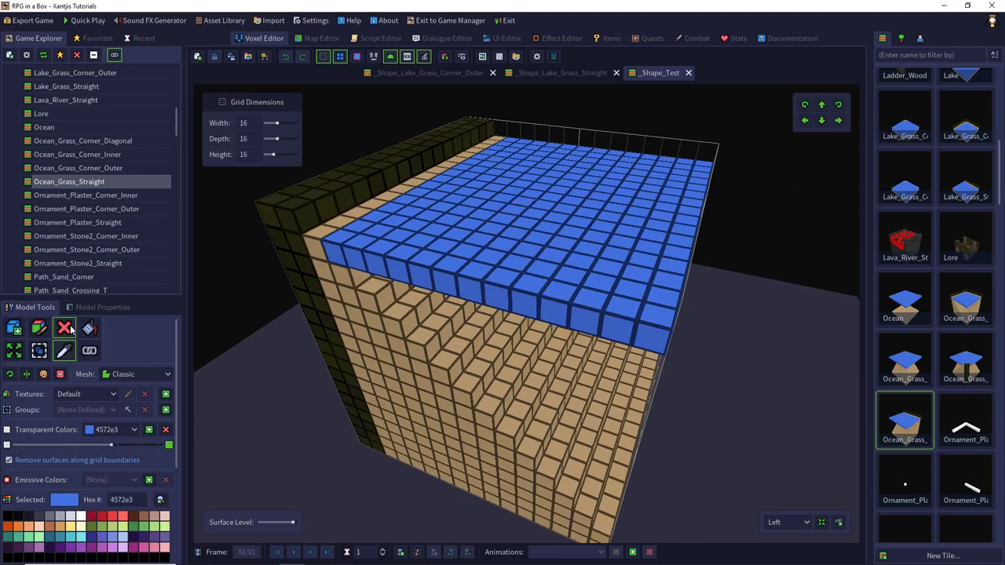
left_click_drag(522, 143, 651, 322)
Add a flat white (ffffff) voxel layer partway up the sand slope of _Shape_Test and fill all sand voxels with white.
left_click(13, 328)
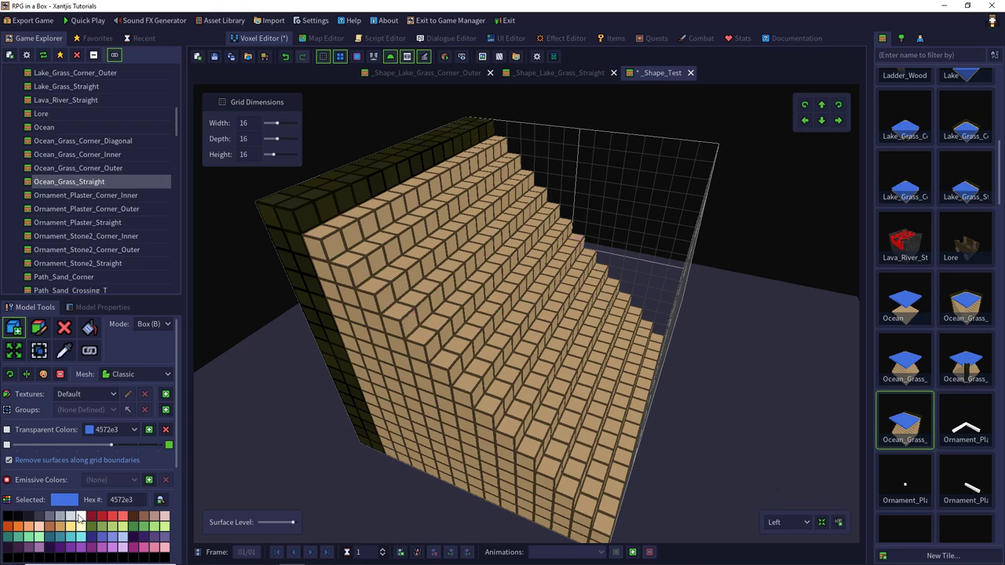
left_click(74, 515)
left_click_drag(464, 382, 683, 252)
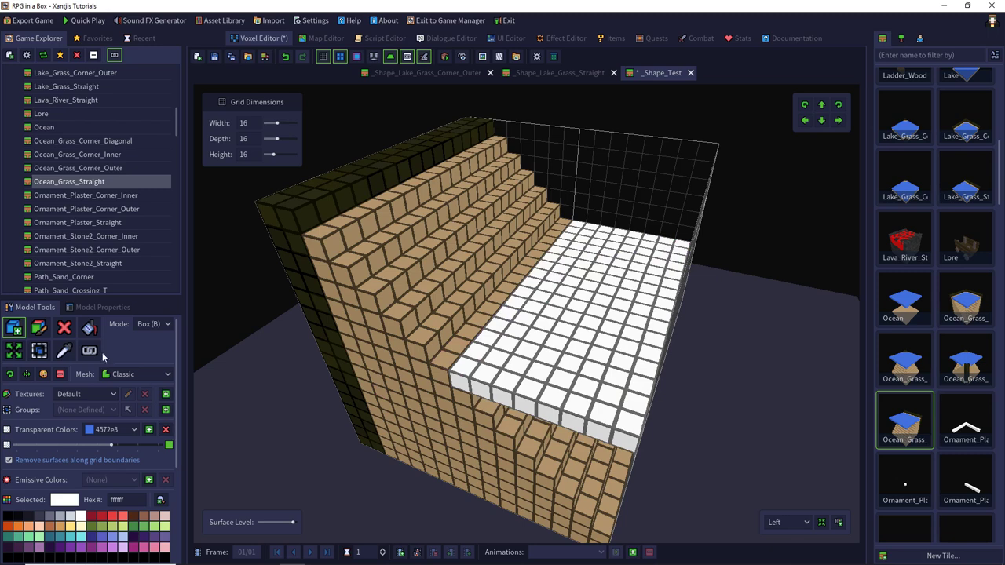
left_click(89, 328)
left_click(342, 316)
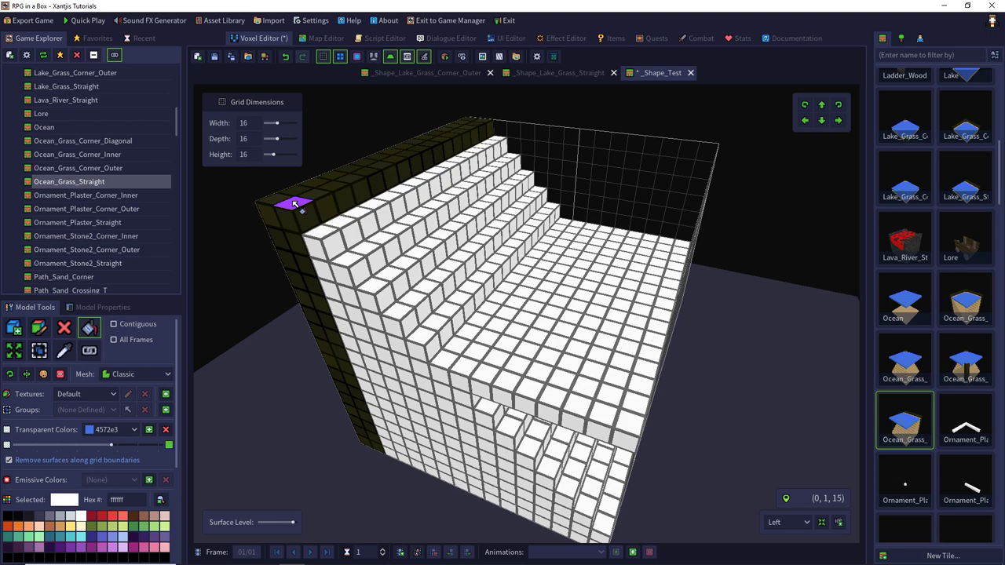
Erase the voxels beneath the stepped white surface and grass edge of _Shape_Test, and close the tile without saving.
left_click(64, 328)
right_click_drag(380, 333, 444, 281)
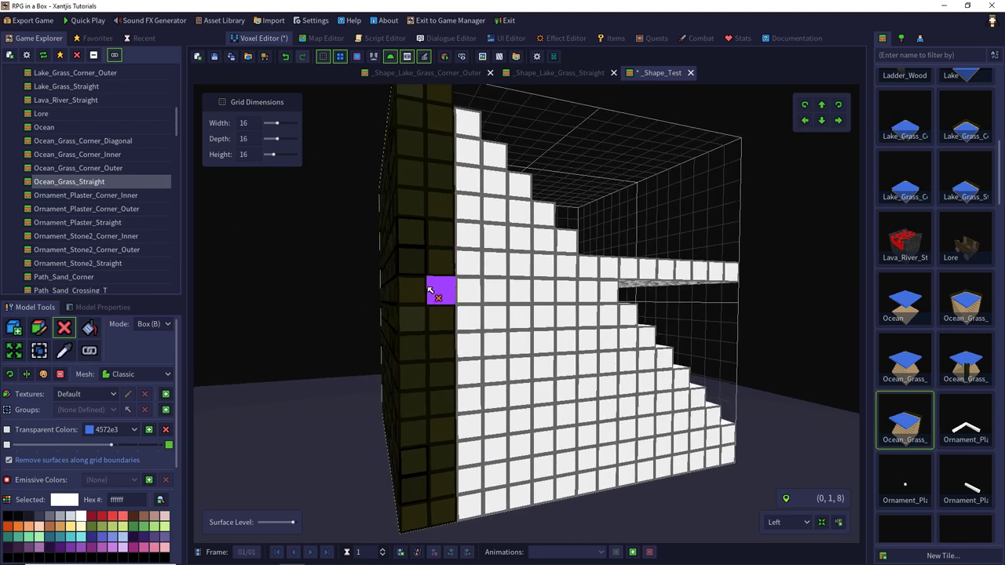
right_click_drag(725, 460, 381, 314)
mouse_move(357, 296)
left_mouse_down()
mouse_move(689, 404)
mouse_move(702, 424)
left_mouse_up()
mouse_move(702, 424)
right_mouse_down()
mouse_move(620, 363)
mouse_move(549, 267)
mouse_move(565, 253)
right_mouse_up()
mouse_move(566, 253)
left_mouse_down()
mouse_move(385, 299)
mouse_move(420, 285)
left_mouse_up()
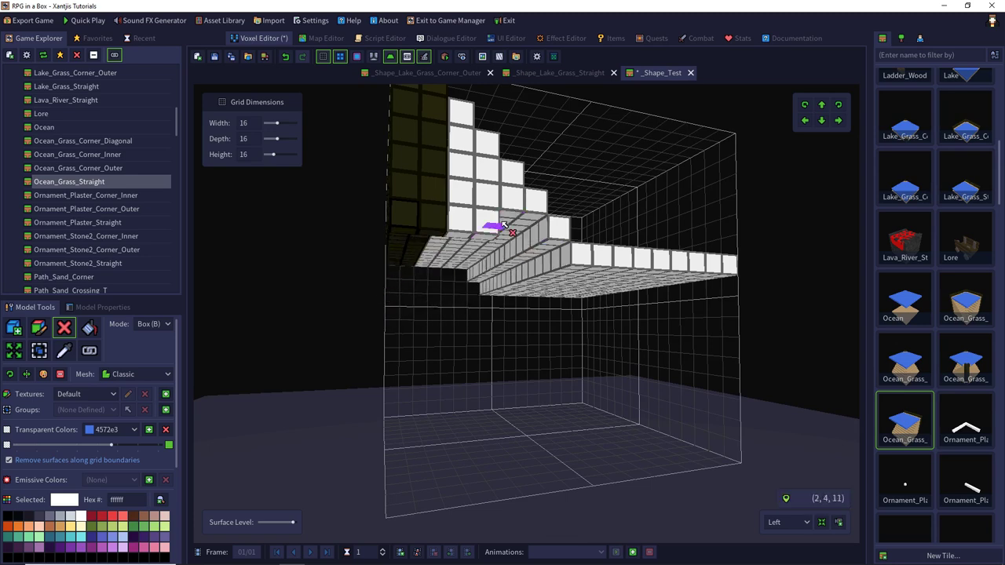
left_click_drag(493, 229, 429, 214)
left_click_drag(512, 197, 387, 264)
mouse_move(394, 237)
left_mouse_down()
mouse_move(460, 159)
mouse_move(391, 248)
mouse_move(428, 108)
mouse_move(386, 239)
mouse_move(394, 217)
mouse_move(469, 269)
mouse_move(446, 264)
left_mouse_up()
mouse_move(446, 265)
right_mouse_down()
mouse_move(413, 357)
mouse_move(411, 327)
right_mouse_up()
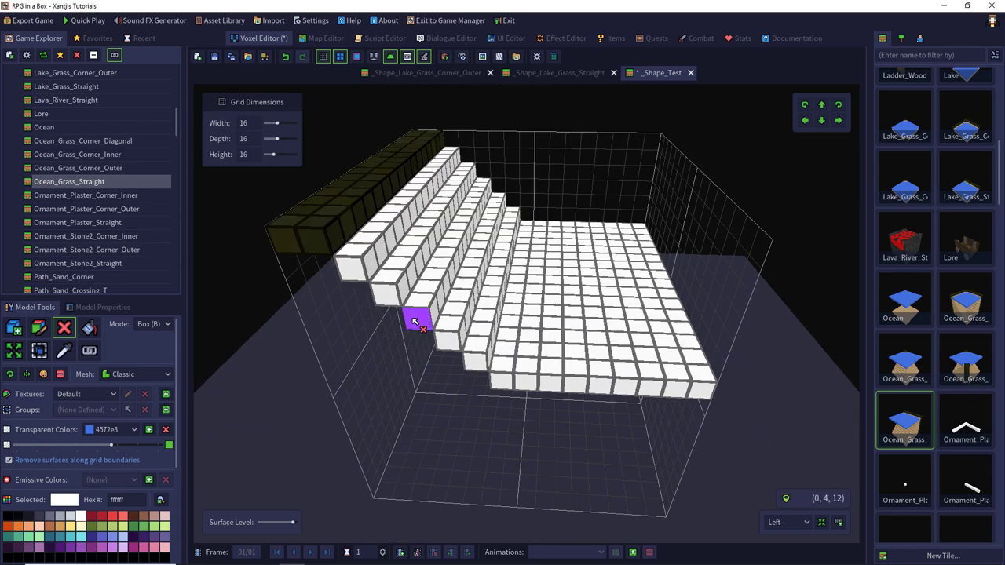
left_click(691, 73)
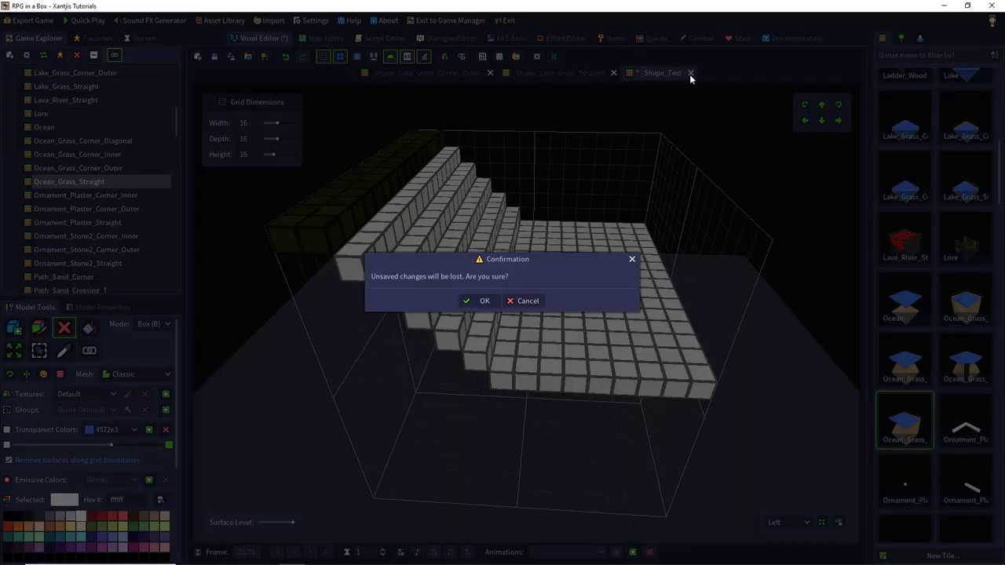
left_click(486, 301)
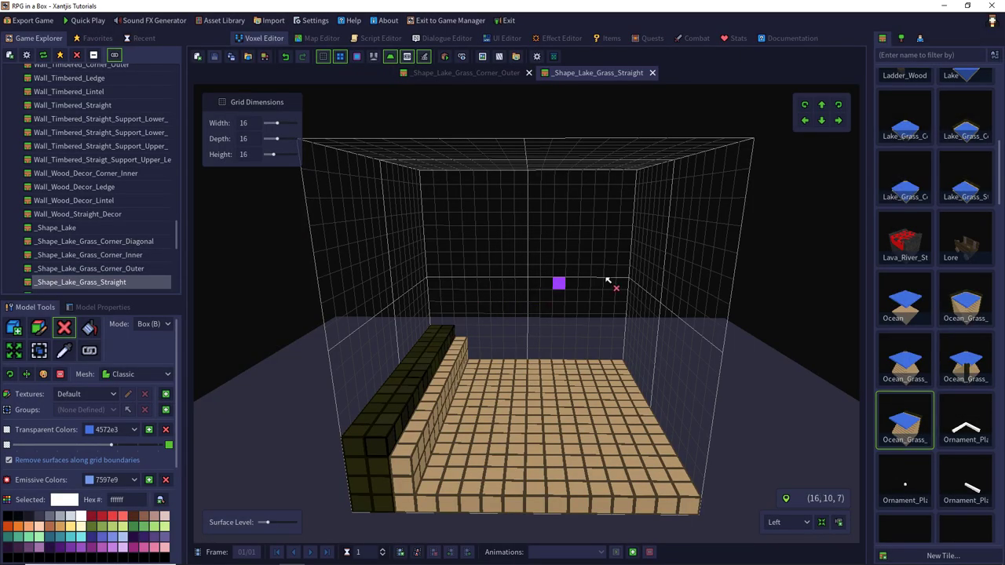
Open the _Shape_River_Curve_Left tile and examine its riverbed shape.
left_click_drag(999, 168, 1000, 505)
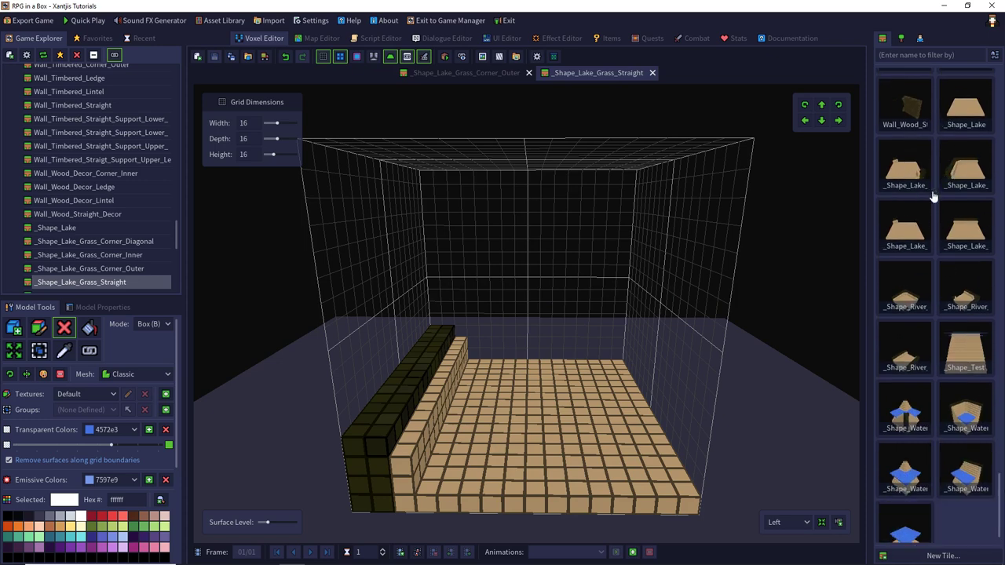
double_click(905, 297)
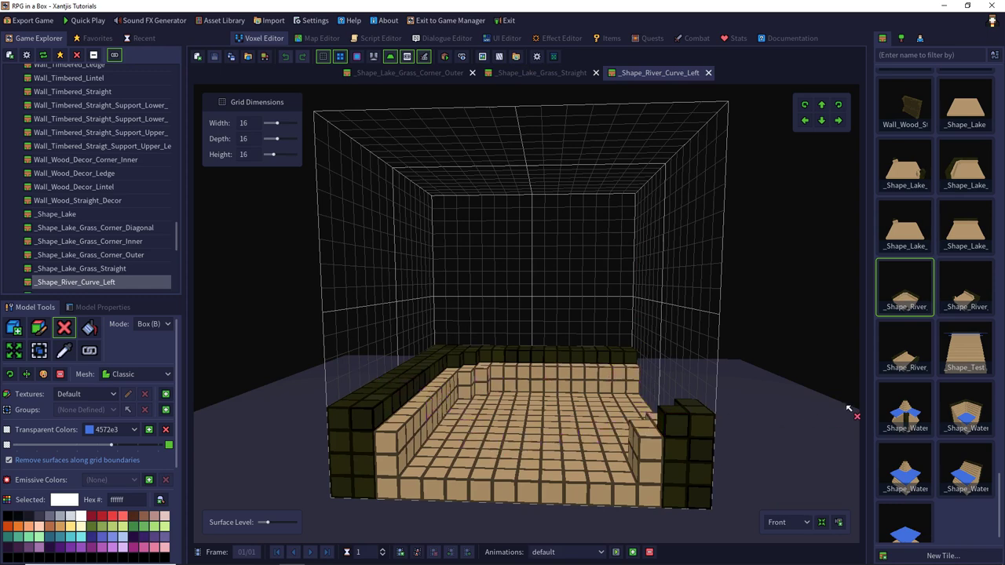
Delete the _Shape_Test tile from the project and close the _Shape_River_Curve_Left tile.
right_click(961, 340)
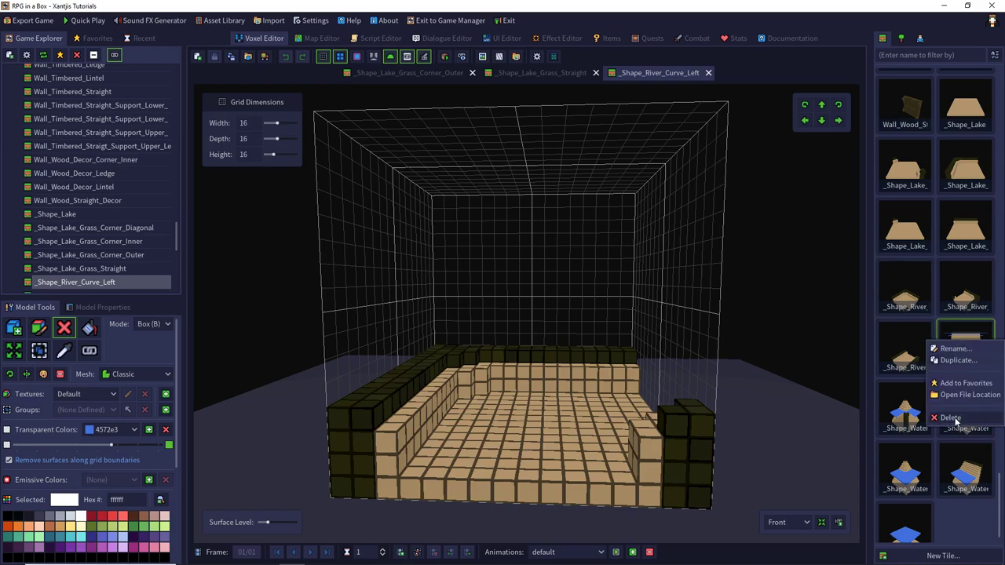
left_click(950, 418)
left_click(474, 306)
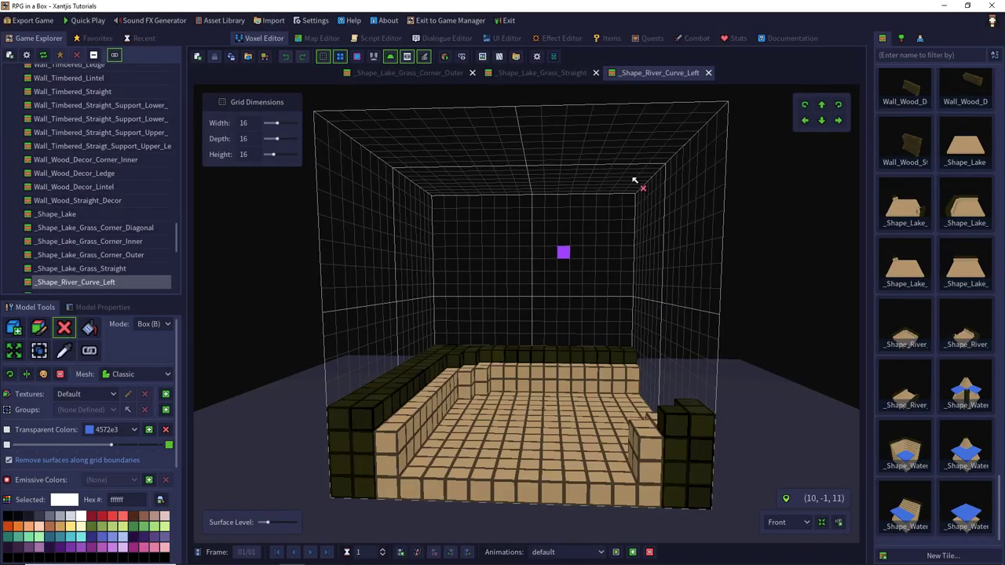
left_click(709, 72)
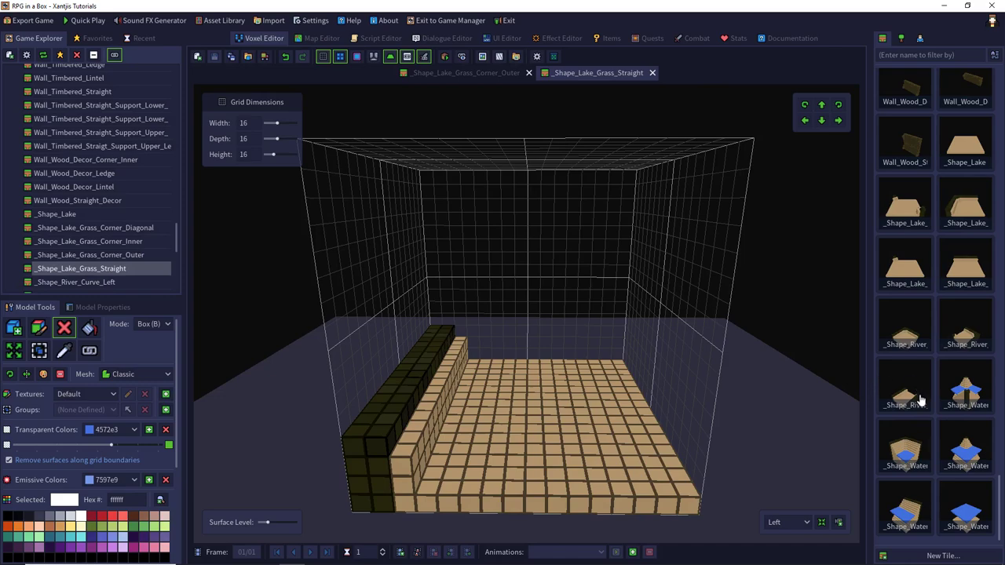
Open the _Shape_Water_Corner_Straight and _Shape_Water_Deep tiles and examine their lowered water layers above the sand.
double_click(901, 511)
right_click_drag(504, 224, 476, 202)
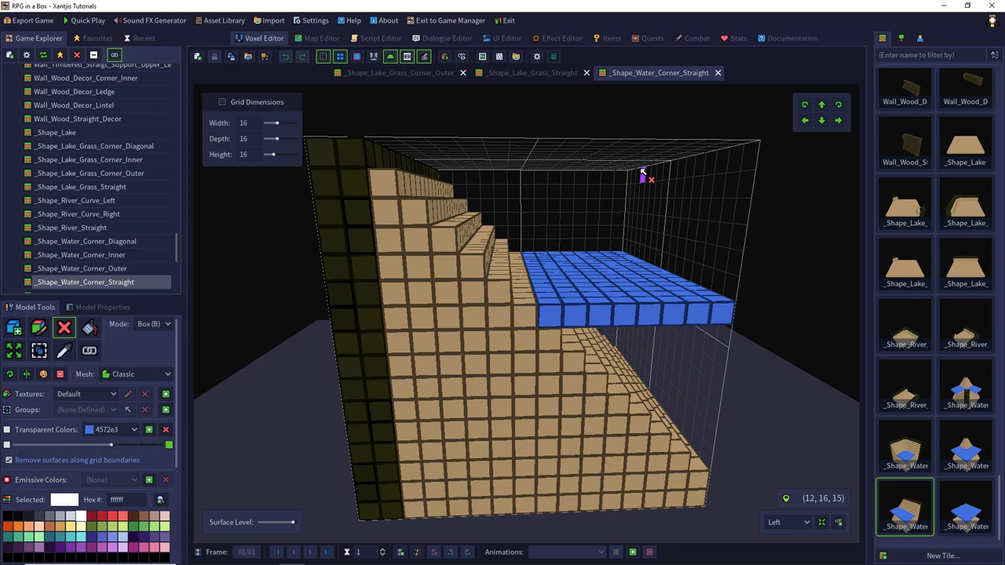
double_click(968, 507)
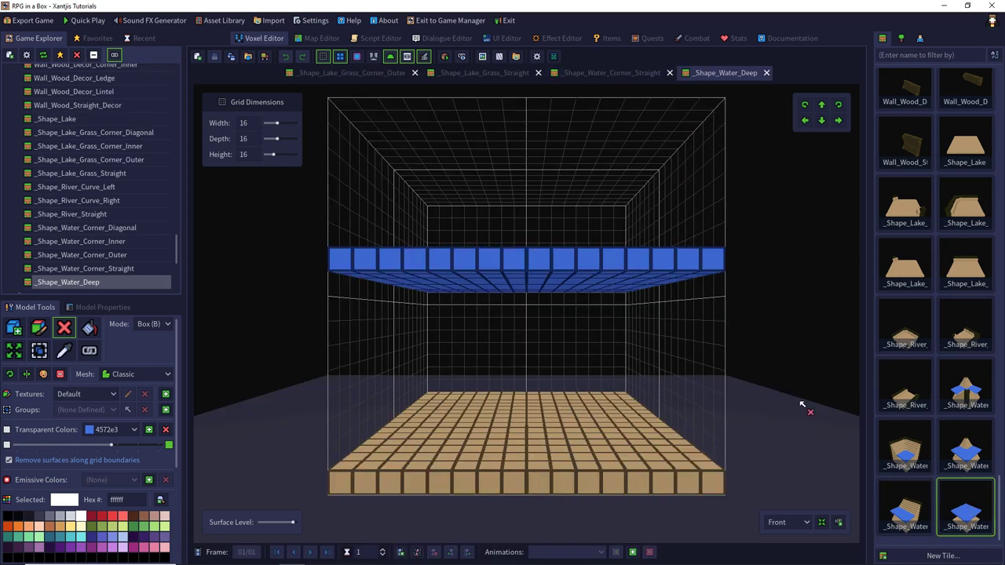
right_click_drag(673, 291, 683, 312)
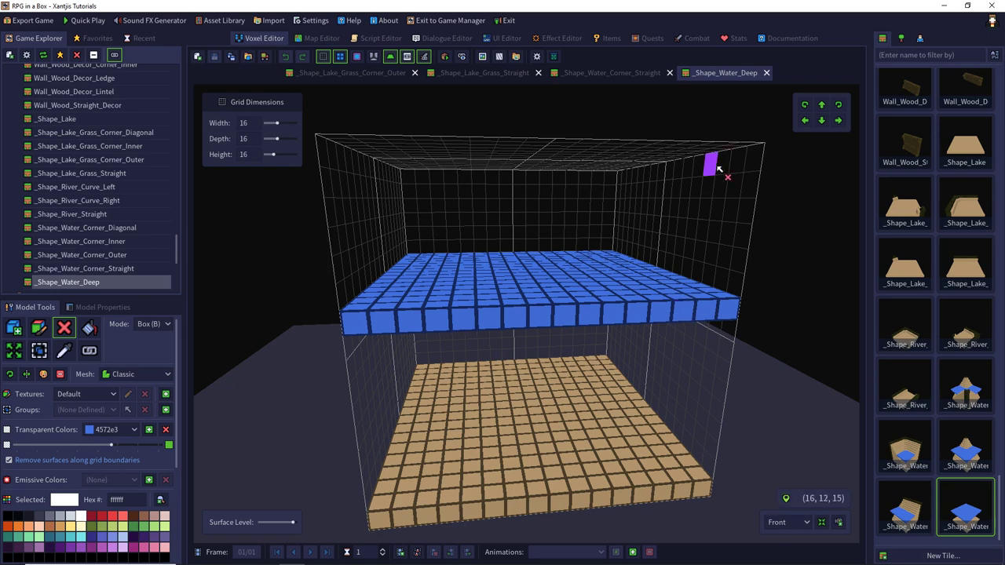
Set the Lake tile's collision override to _Shape_Lake in its model properties and save the tile.
scroll(921, 247, "up", 8)
scroll(923, 242, "up", 10)
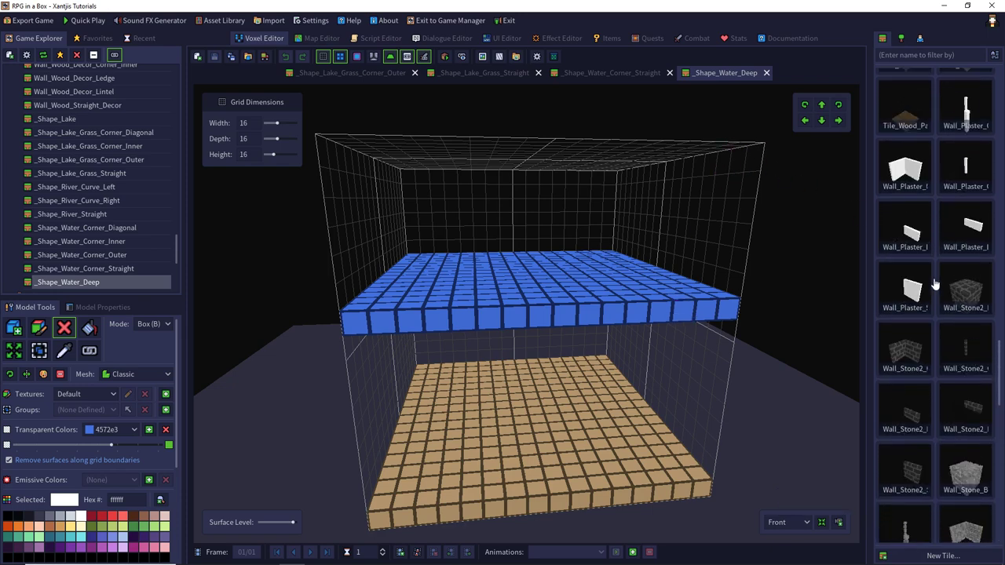
scroll(934, 284, "up", 10)
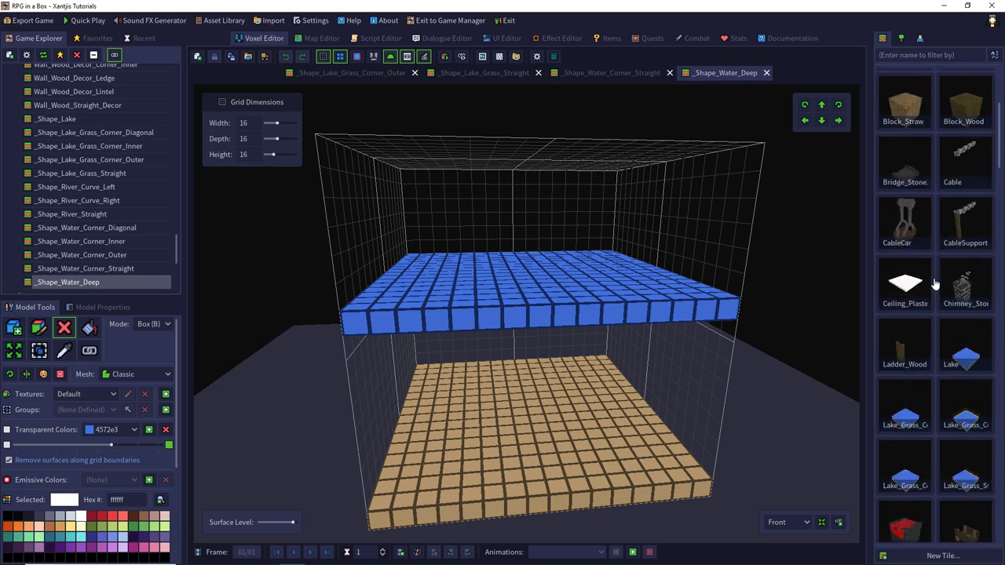
scroll(934, 284, "down", 4)
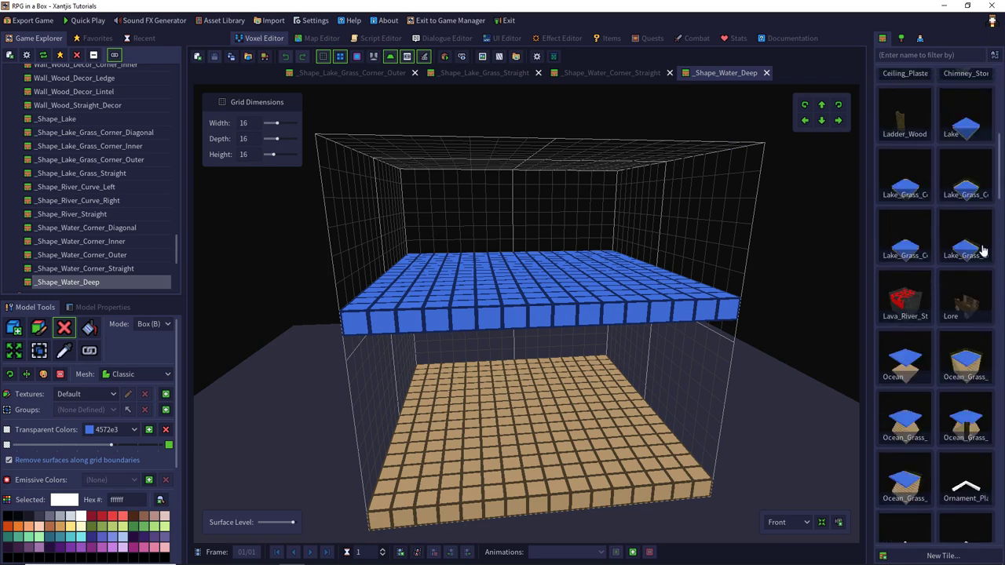
scroll(960, 193, "up", 2)
double_click(963, 237)
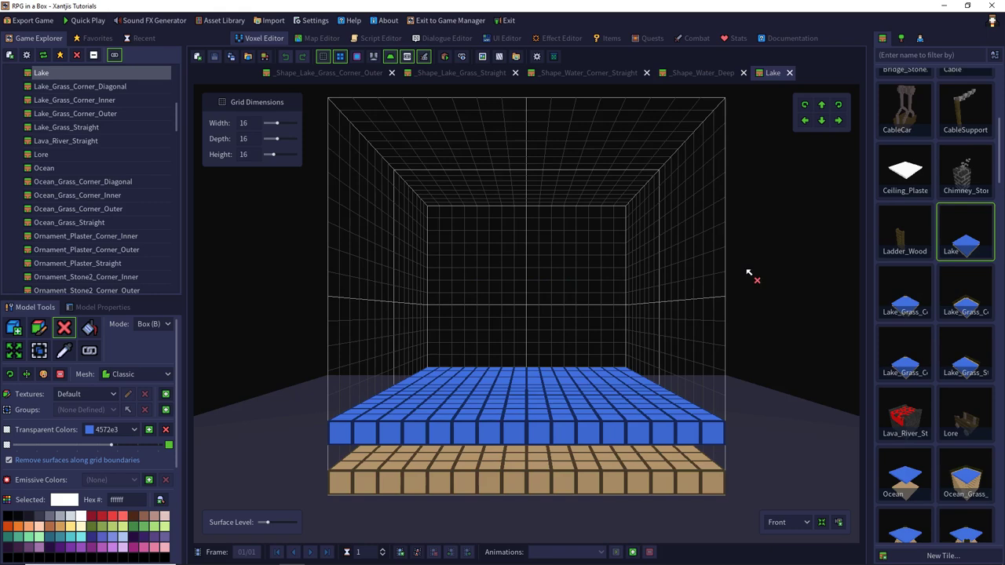
left_click(110, 309)
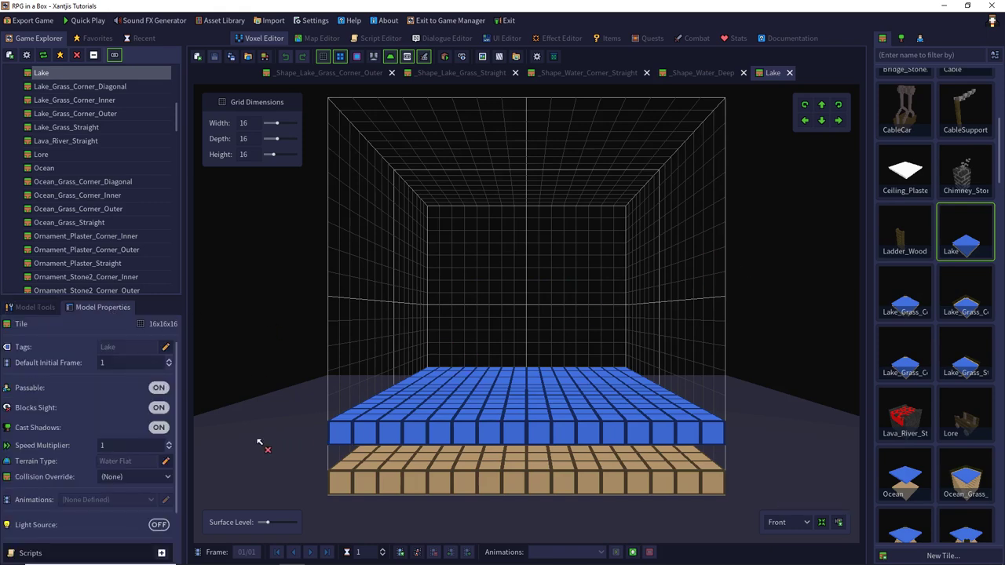
left_click(129, 476)
scroll(175, 408, "down", 15)
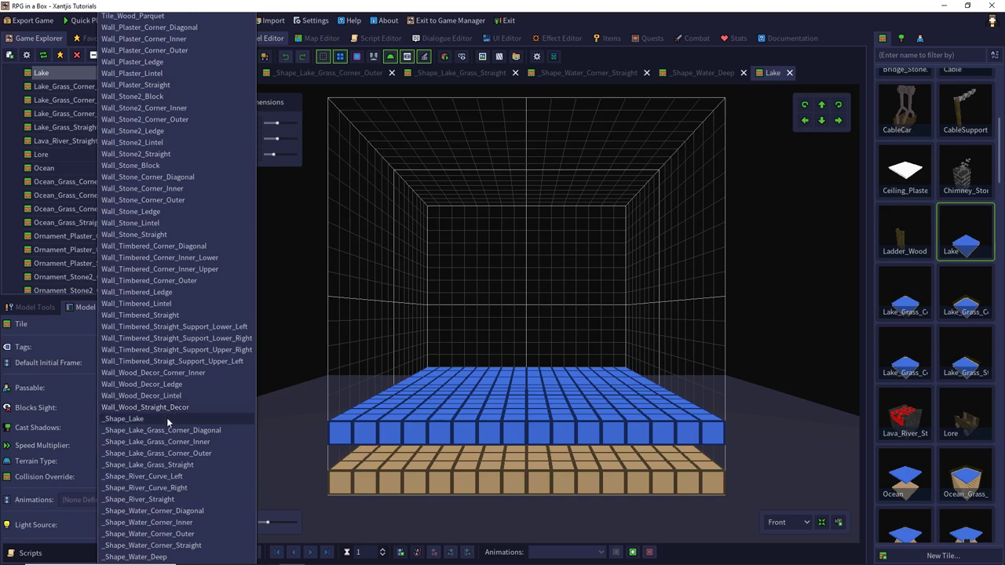
left_click(148, 420)
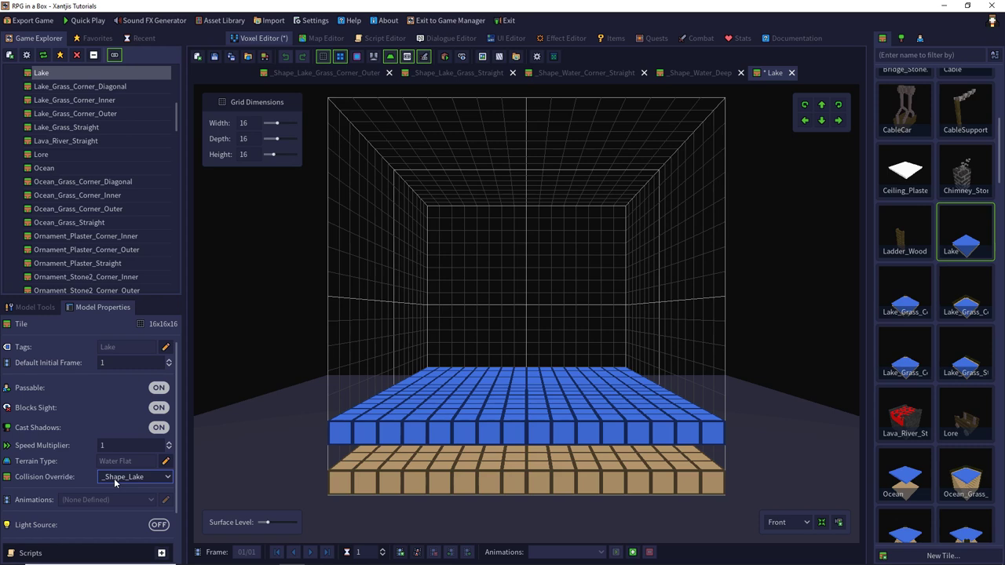
left_click(214, 56)
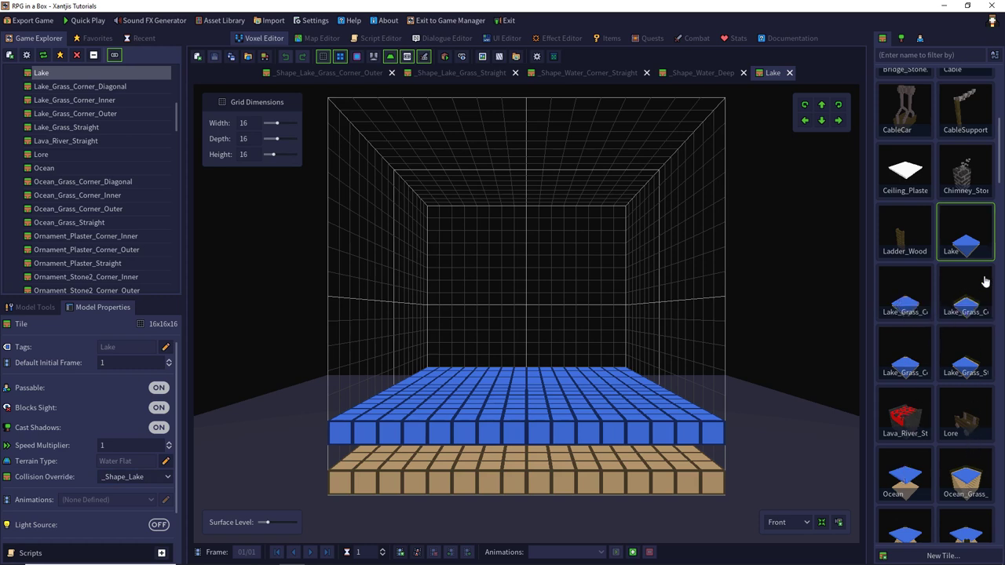
Open the _Shape_Water_Corner_Inner and _Shape_Lake_Grass_Corner_Inner tiles to examine their shapes, closing _Shape_Lake_Grass_Corner_Outer and _Shape_Lake_Grass_Straight.
left_click_drag(1002, 167, 997, 493)
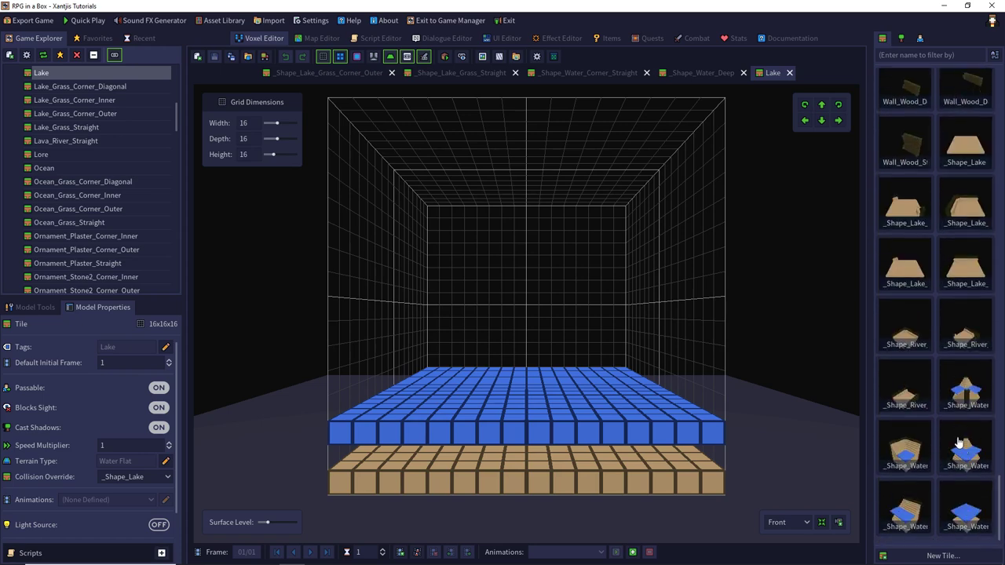
double_click(907, 451)
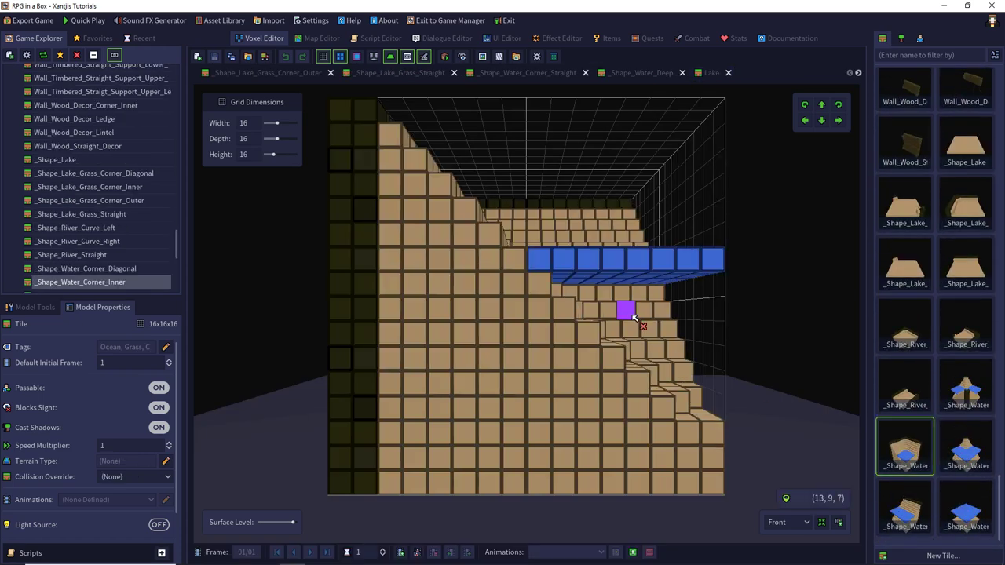
right_click_drag(596, 175, 598, 228)
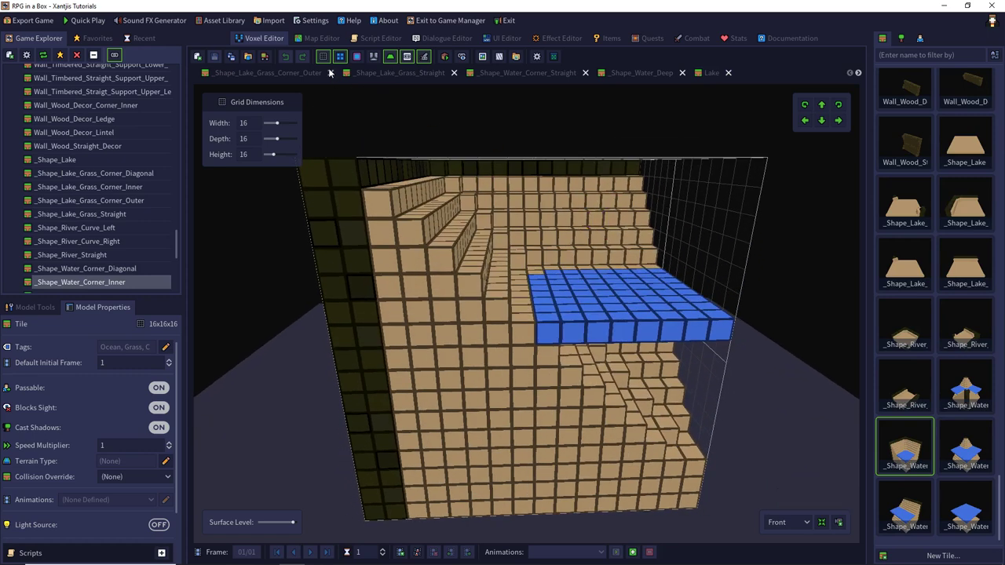
left_click(330, 73)
left_click(384, 73)
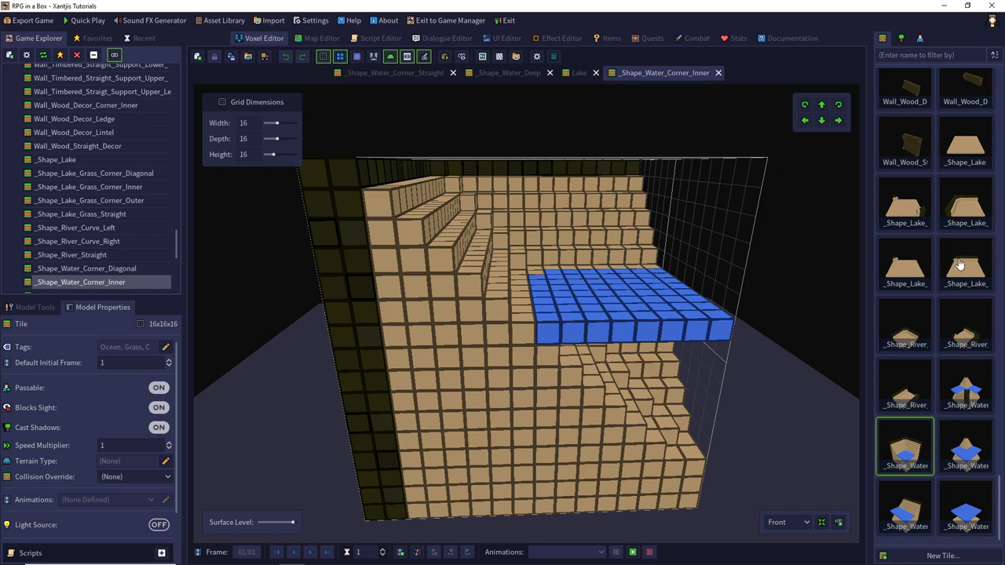
left_click(965, 212)
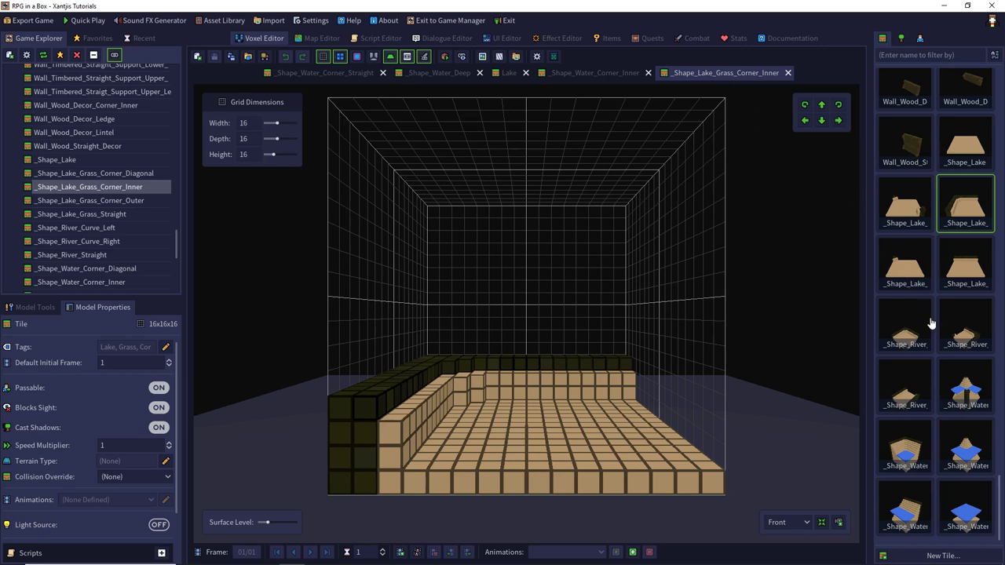
Open the Lake_Grass_Corner_Diagonal tile and close the _Shape_Water_Corner_Straight tile.
scroll(946, 337, "up", 10)
scroll(949, 336, "up", 15)
scroll(948, 336, "up", 10)
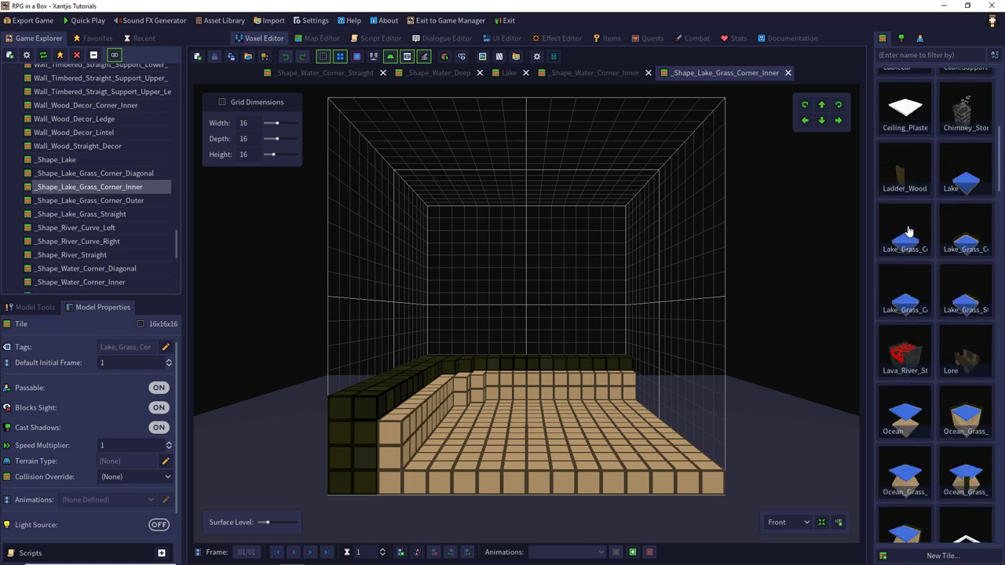
left_click(915, 233)
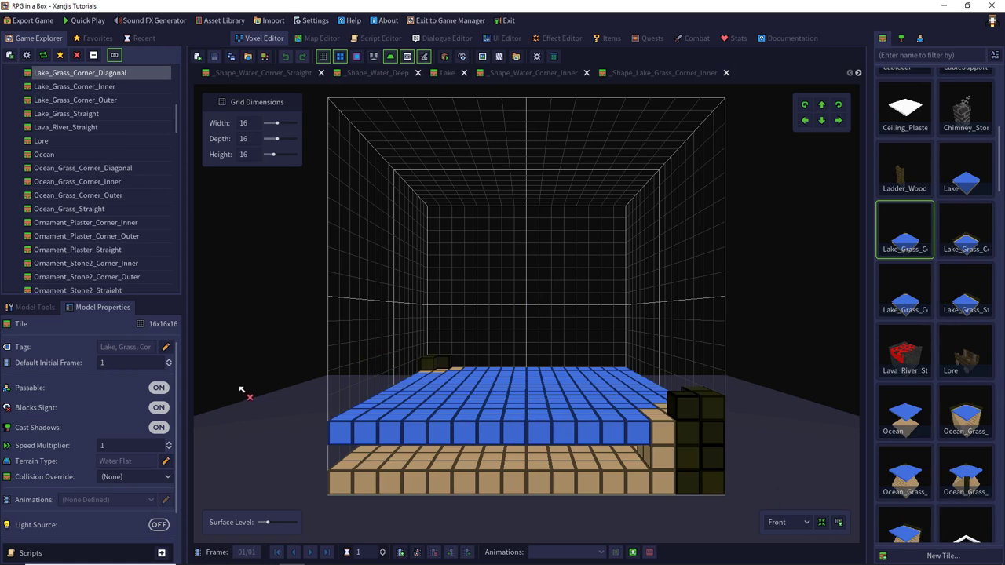
right_click_drag(433, 317, 449, 321)
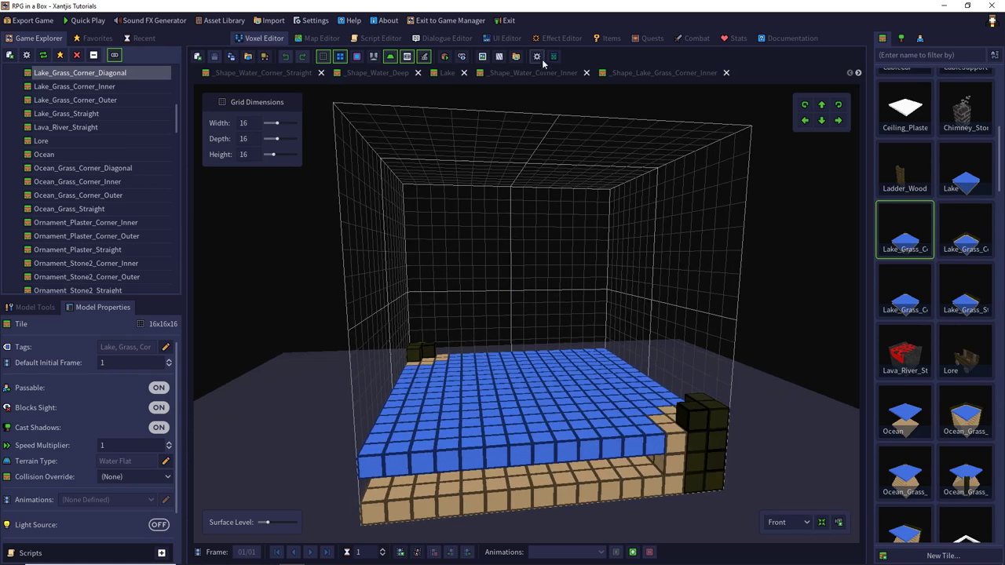
left_click(320, 73)
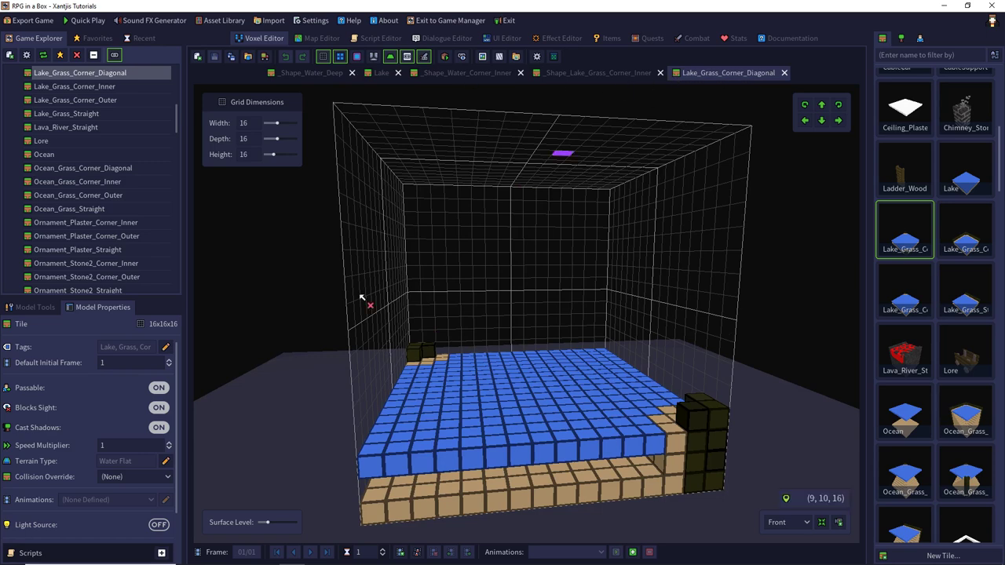
Set the Lake_Grass_Corner_Diagonal tile's collision override to _Shape_Lake_Grass_Corner_Diagonal and save the tile.
left_click(164, 461)
scroll(220, 330, "down", 10)
scroll(220, 356, "down", 8)
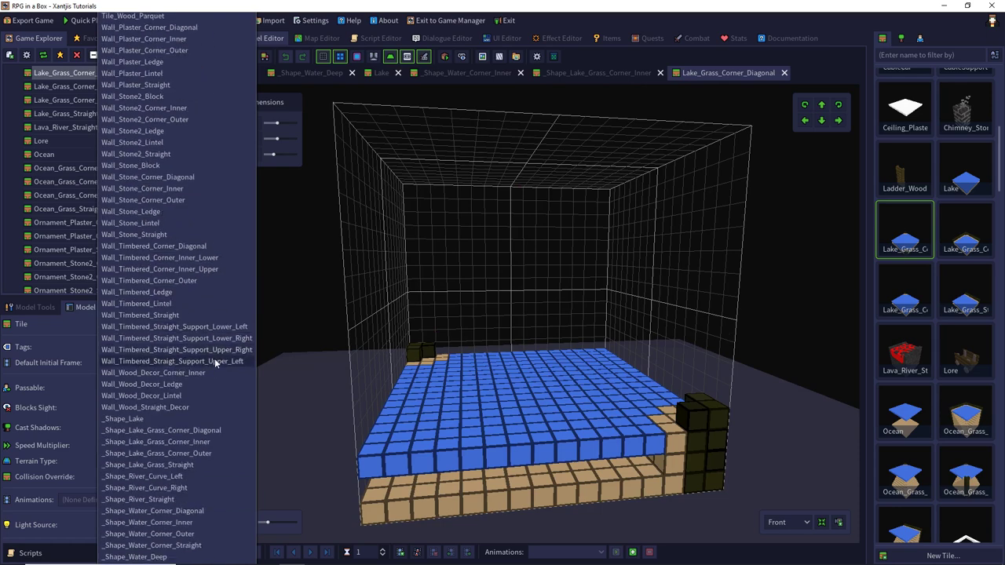
left_click(196, 430)
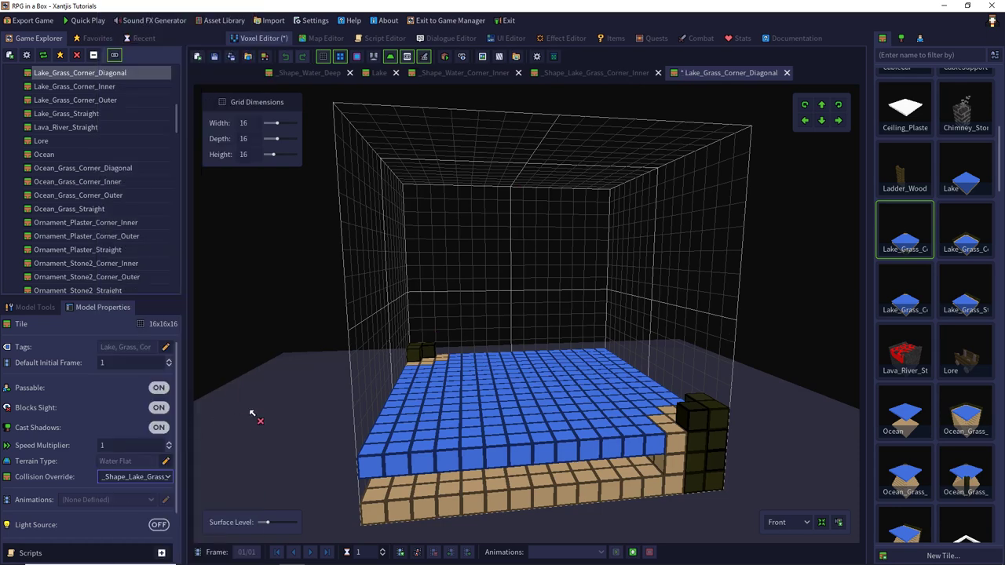
left_click(215, 57)
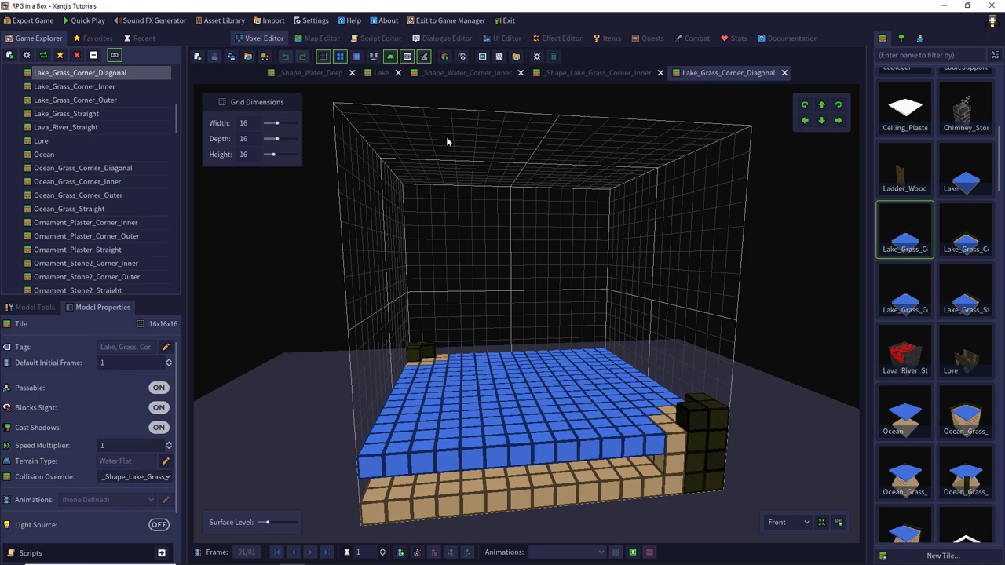
Open the Lake_Grass_Corner_Inner tile and close the _Shape_Water_Deep, Lake and _Shape_Water_Corner_Inner tiles.
double_click(965, 236)
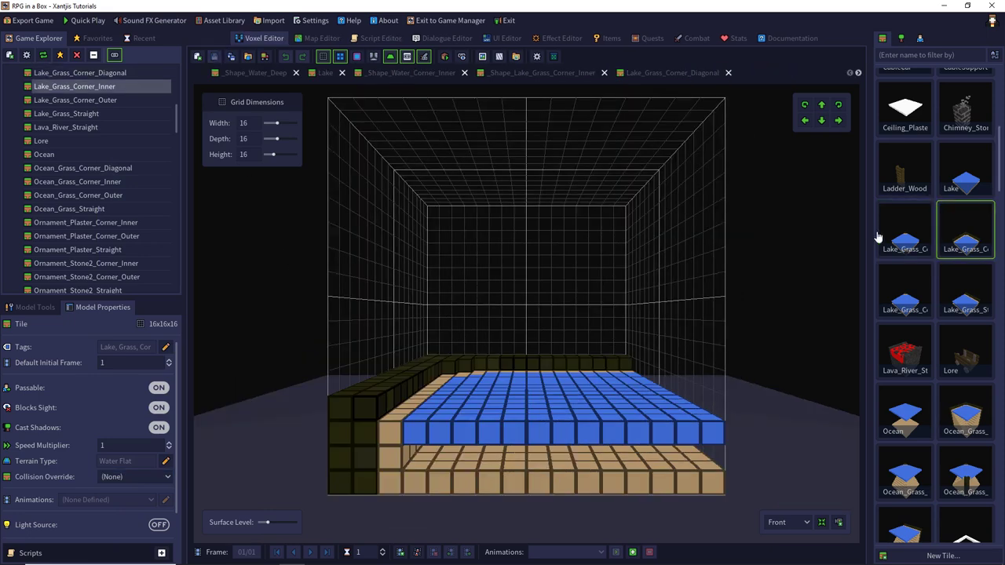
left_click(296, 73)
left_click(295, 73)
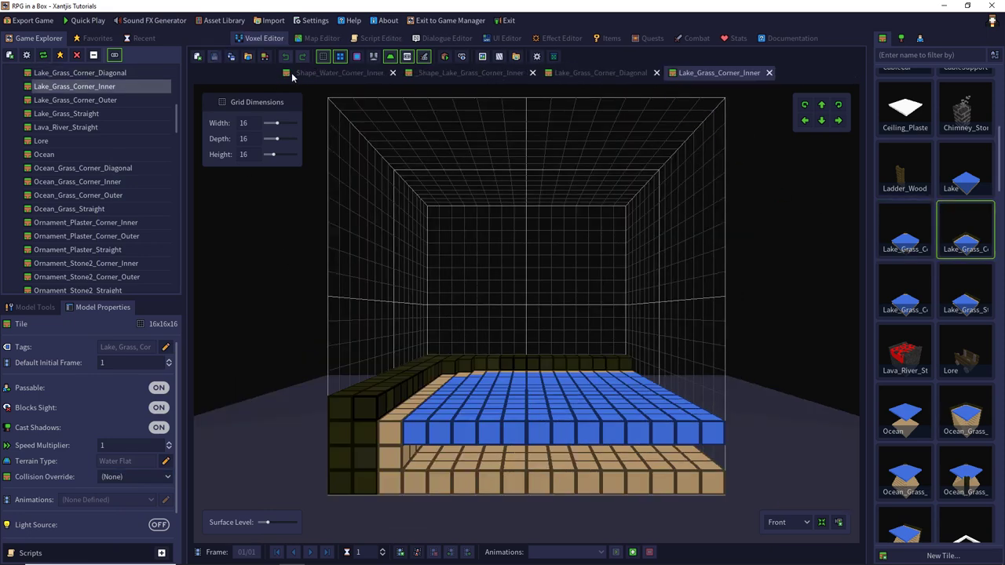
left_click(393, 72)
Set the Lake_Grass_Corner_Inner tile's collision override to _Shape_Lake_Grass_Corner_Inner and save the tile.
left_click(167, 476)
scroll(217, 296, "down", 20)
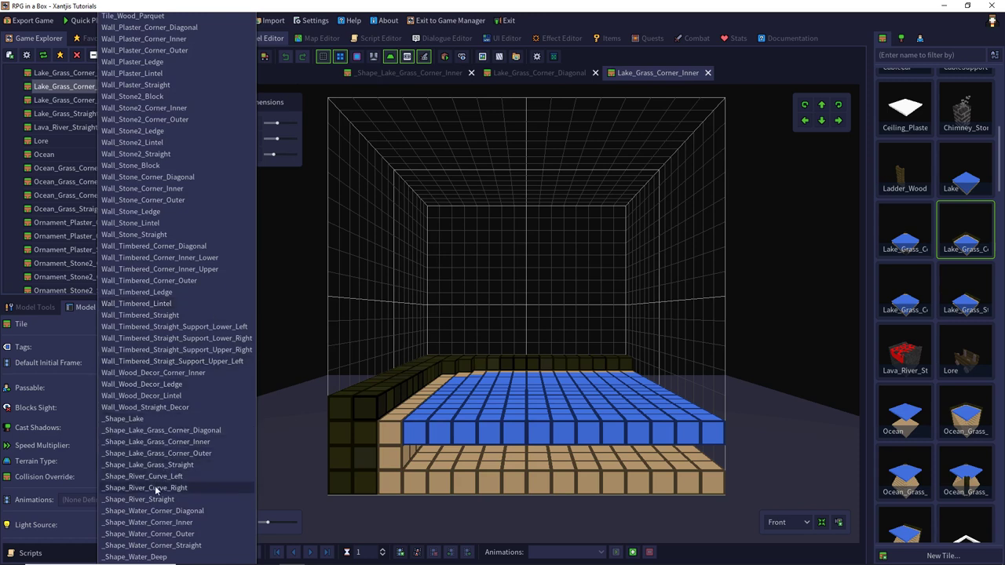
left_click(165, 444)
left_click(215, 55)
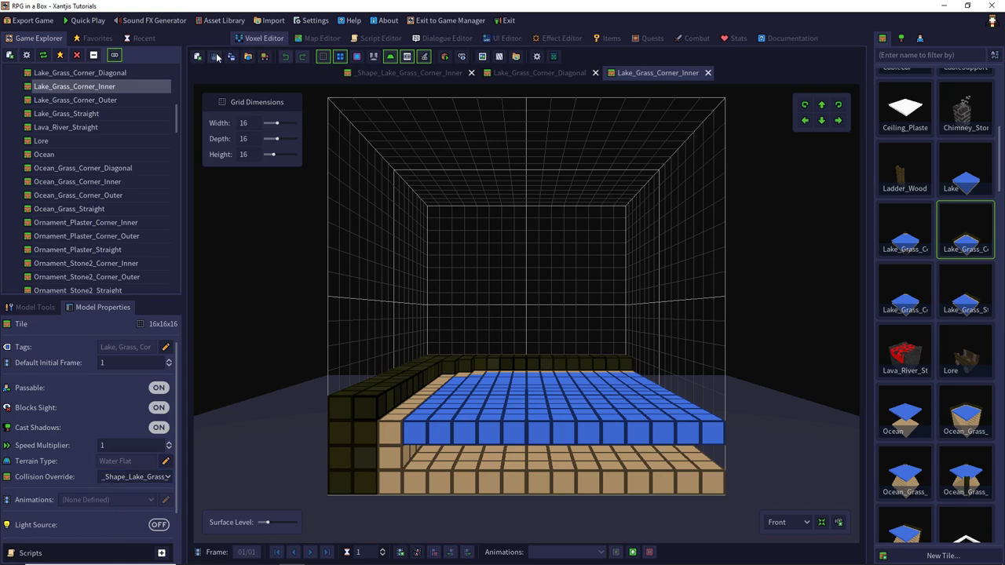
Open the Lake_Grass_Corner_Outer tile, set its collision override to _Shape_Lake_Grass_Corner_Outer and save it.
double_click(891, 291)
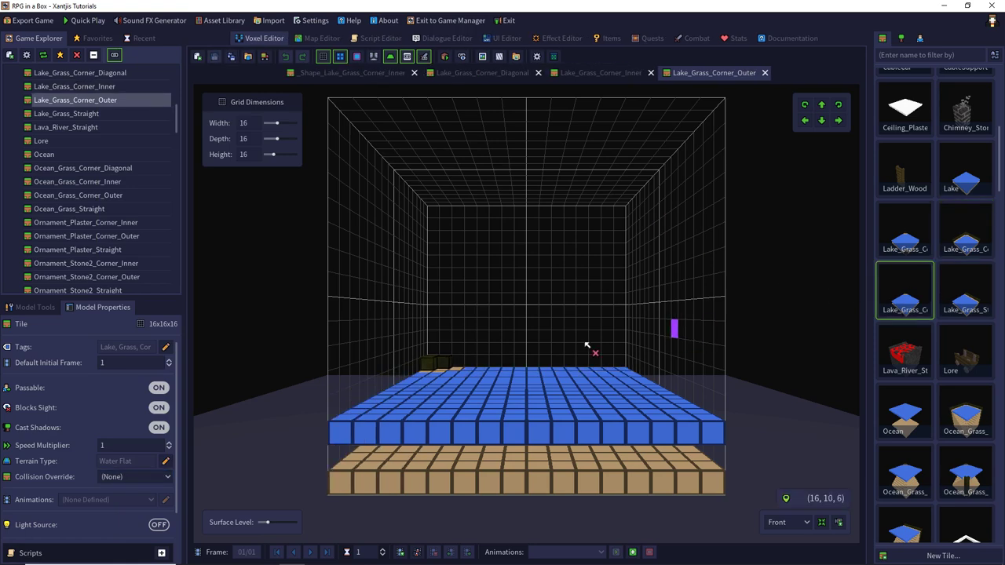
left_click(113, 479)
scroll(246, 417, "down", 15)
scroll(233, 412, "down", 2)
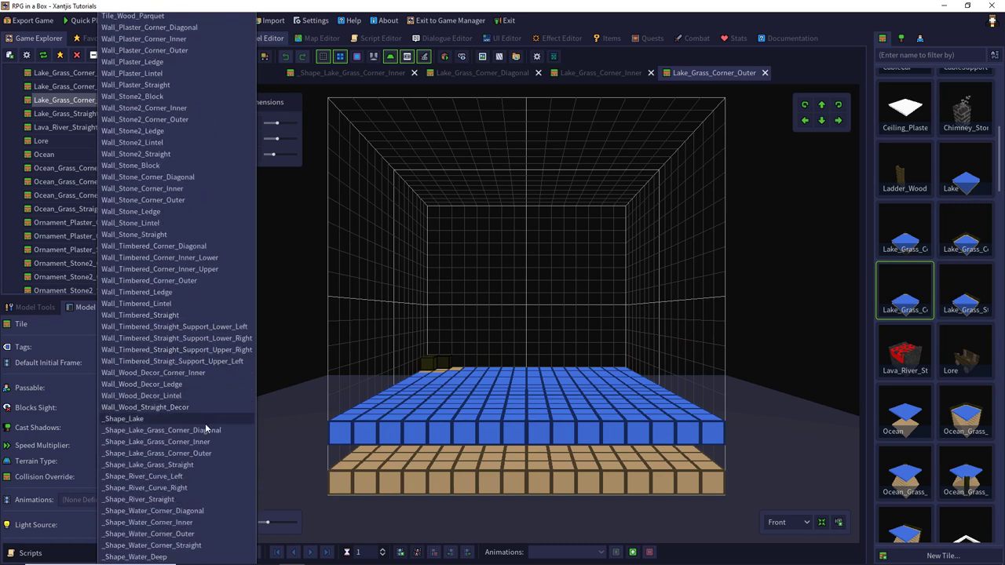
left_click(161, 453)
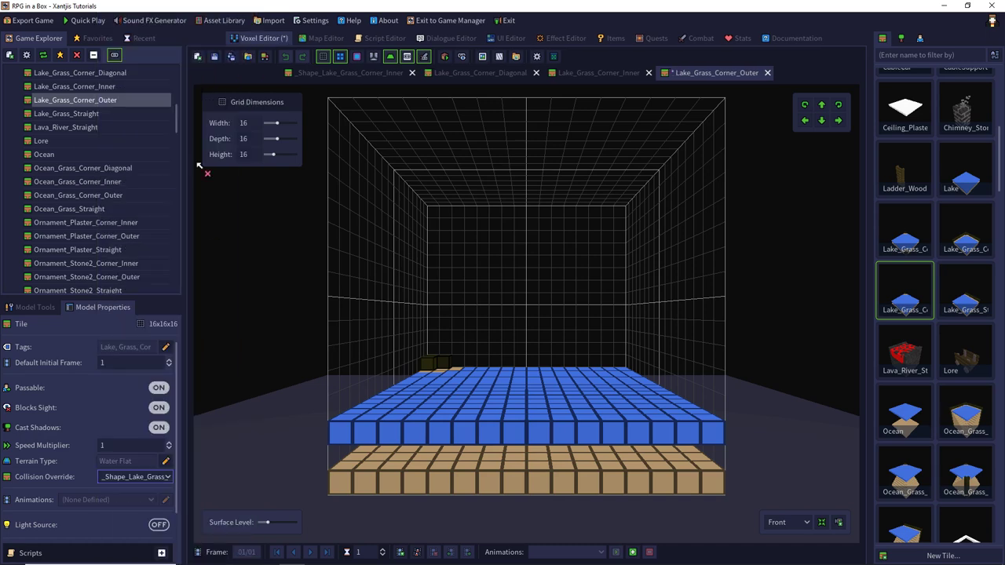
left_click(210, 60)
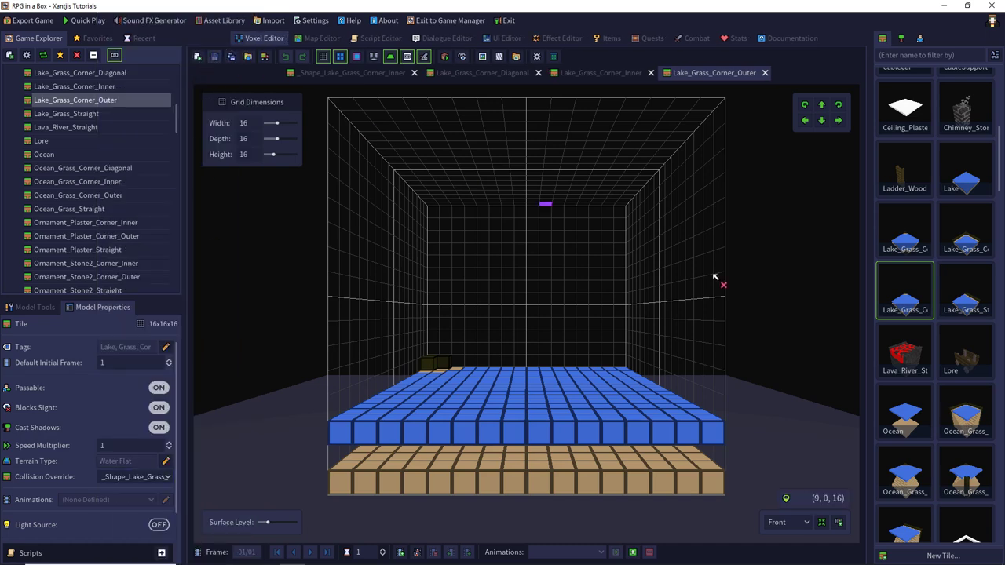
Open the Lake_Grass_Straight tile, set its collision override to _Shape_Lake_Grass_Straight and save it.
double_click(978, 296)
left_click(156, 477)
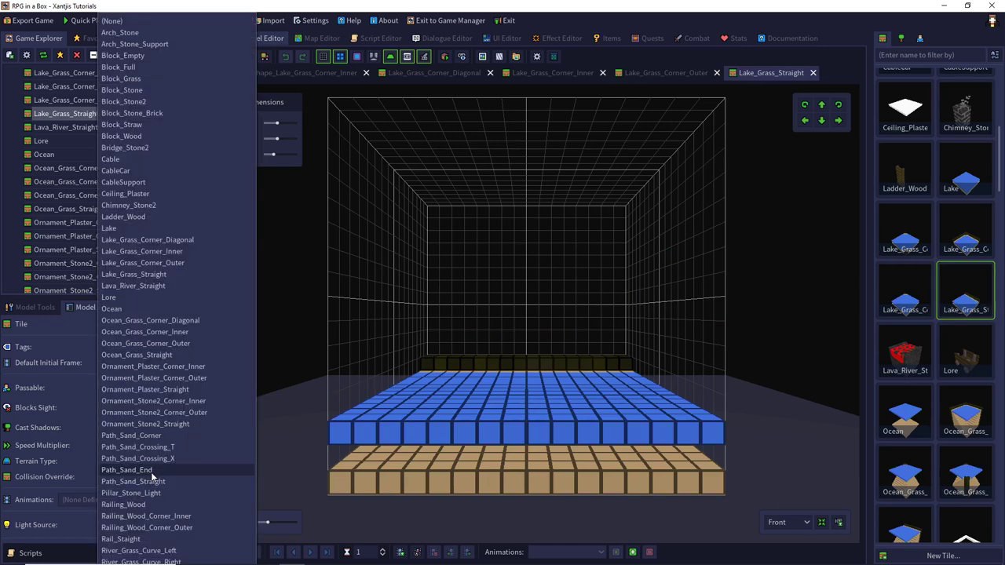
scroll(143, 424, "down", 15)
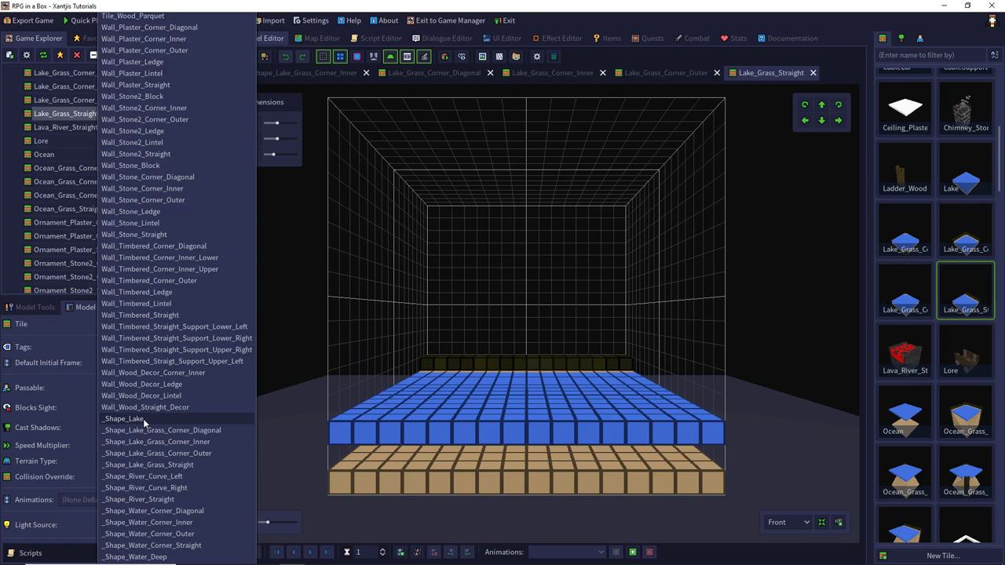
left_click(147, 464)
left_click(215, 57)
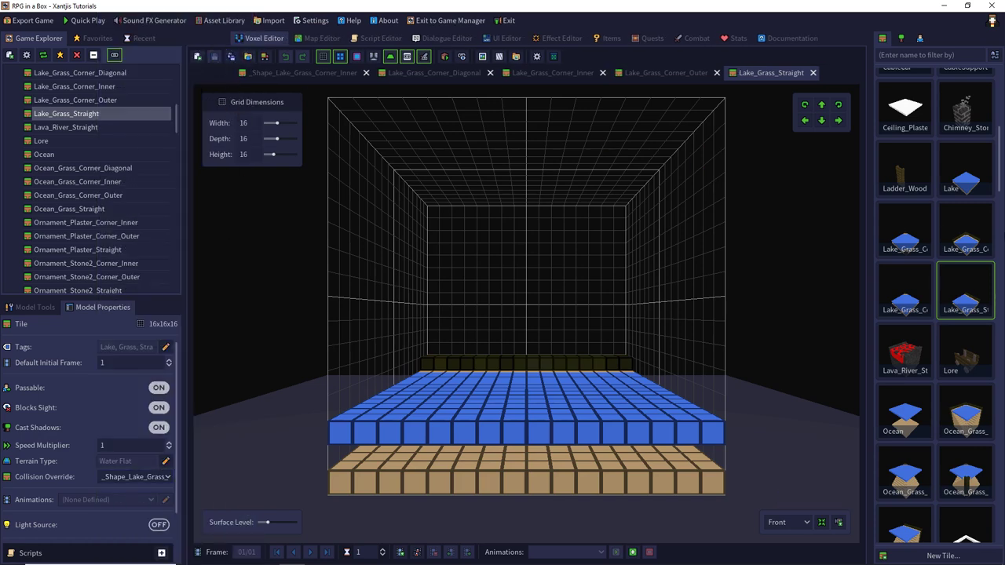
Open the Ocean tile, set its collision override to _Shape_Water_Deep and save it.
scroll(976, 294, "down", 2)
double_click(915, 292)
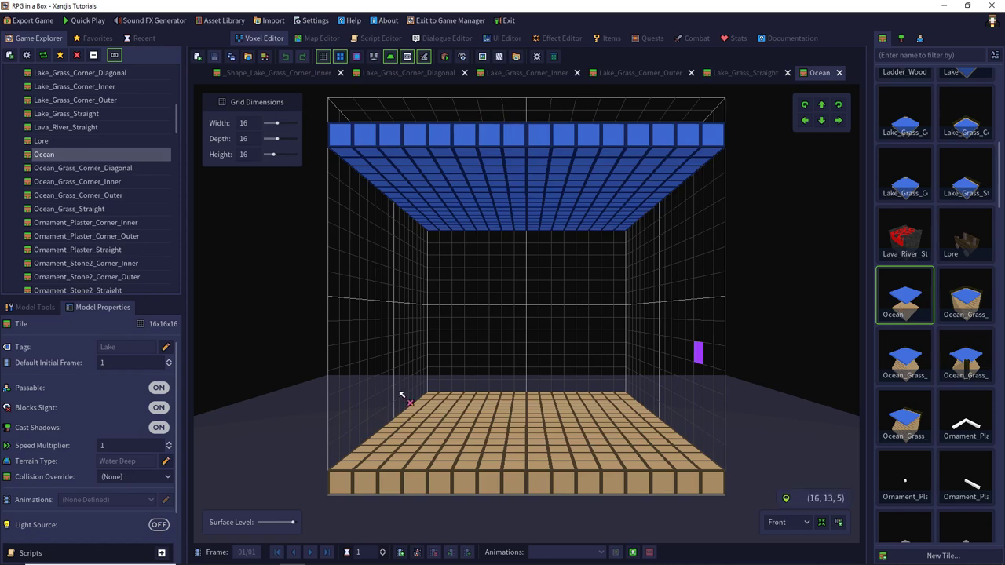
left_click(165, 476)
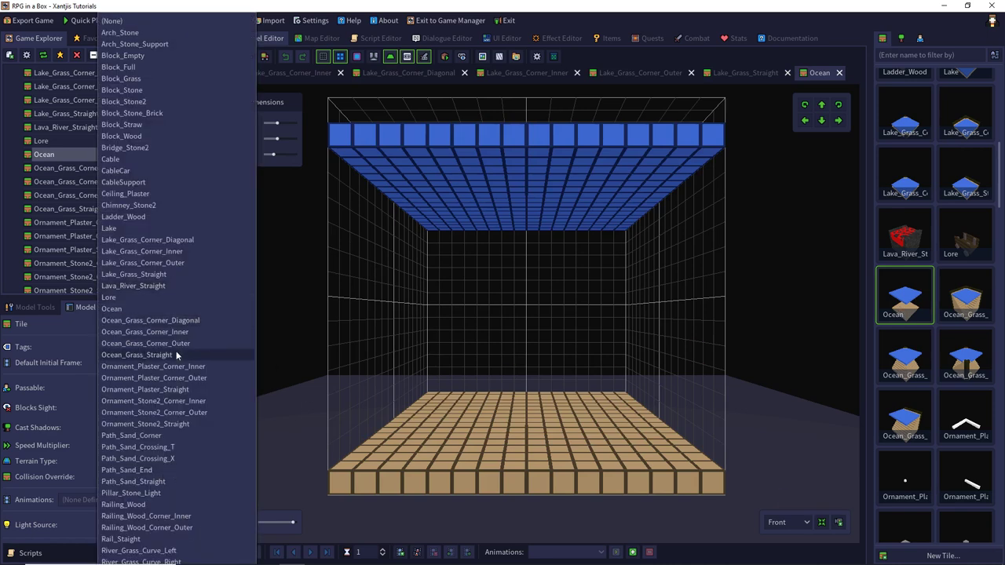
scroll(170, 354, "down", 6)
scroll(170, 355, "down", 17)
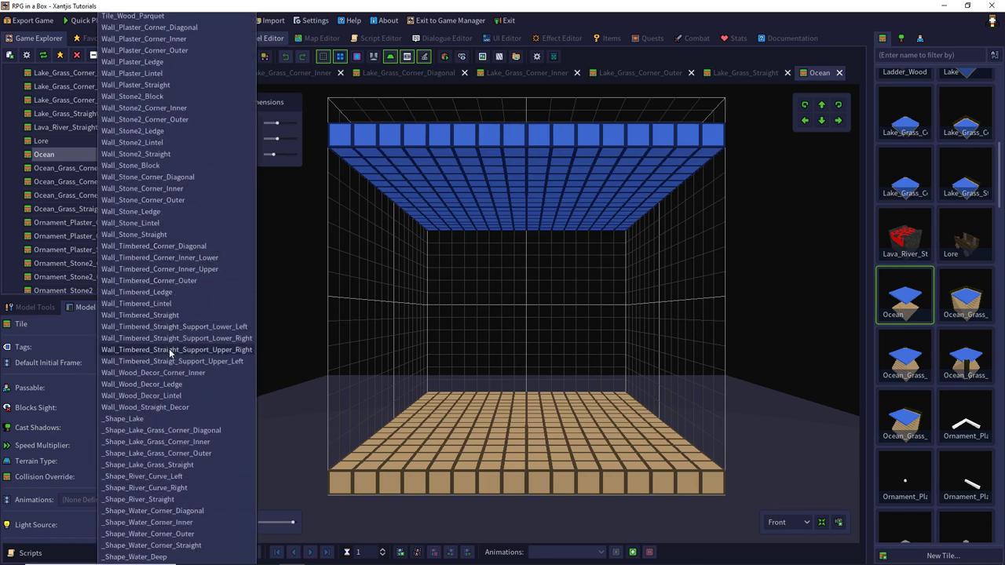
left_click(159, 556)
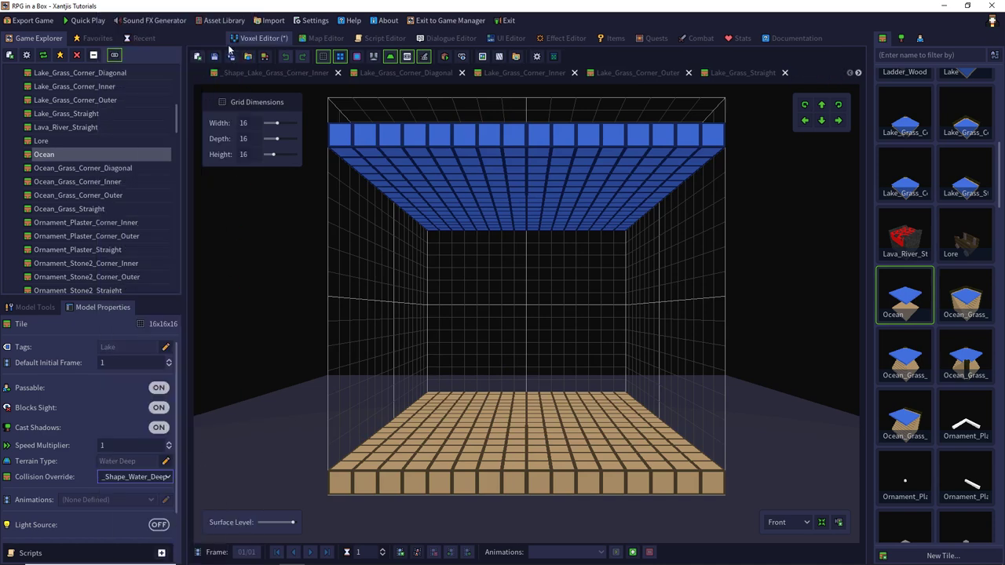
left_click(231, 56)
Open the Ocean_Grass_Corner_Inner tile, set its collision override to _Shape_Water_Corner_Inner and save it.
double_click(965, 300)
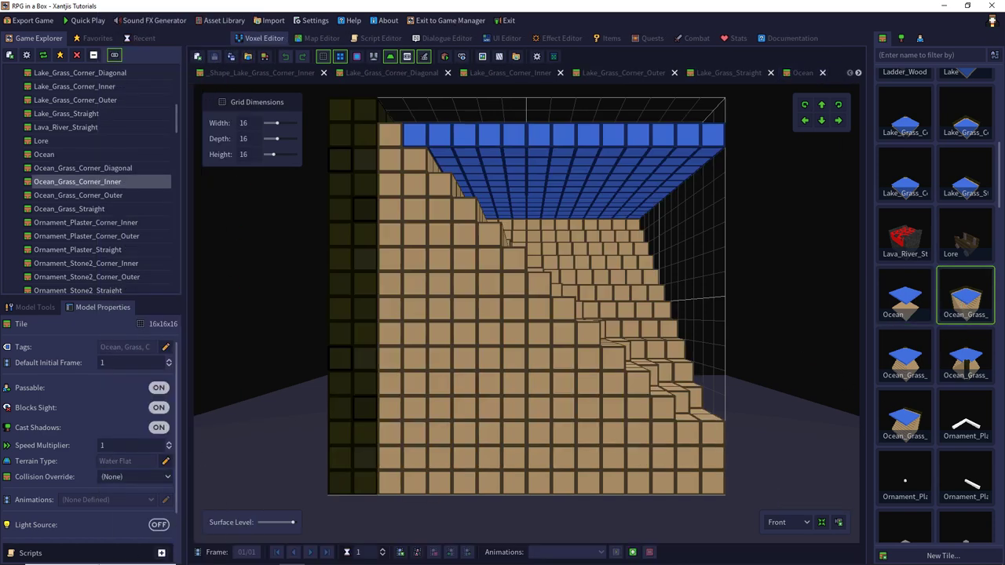
left_click(132, 477)
scroll(110, 482, "down", 20)
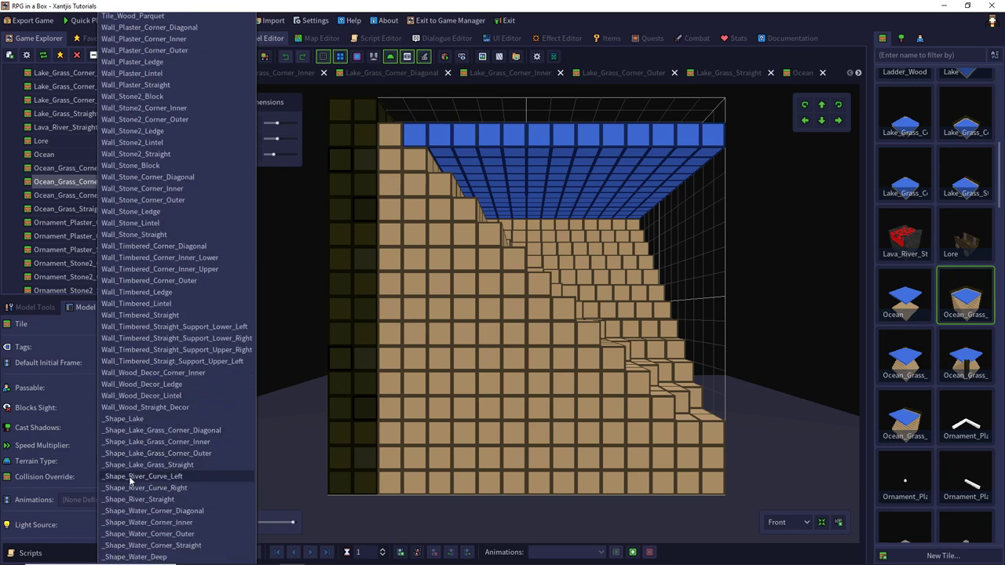
left_click(133, 527)
left_click(218, 57)
Open the Ocean_Grass_Corner_Outer tile, set its collision override to _Shape_Water_Corner_Outer and save it.
double_click(906, 363)
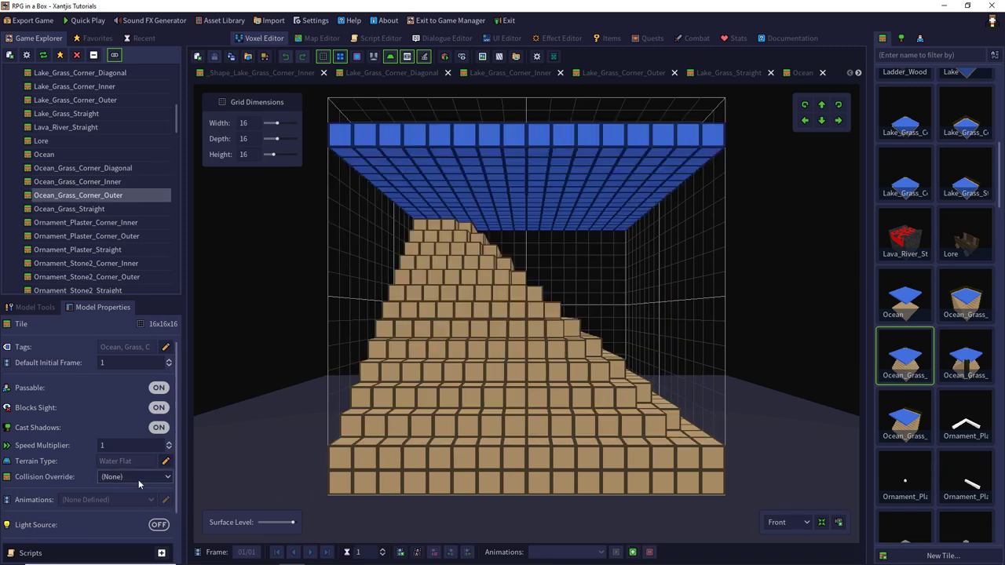
left_click(139, 480)
scroll(139, 482, "down", 15)
scroll(139, 482, "down", 1)
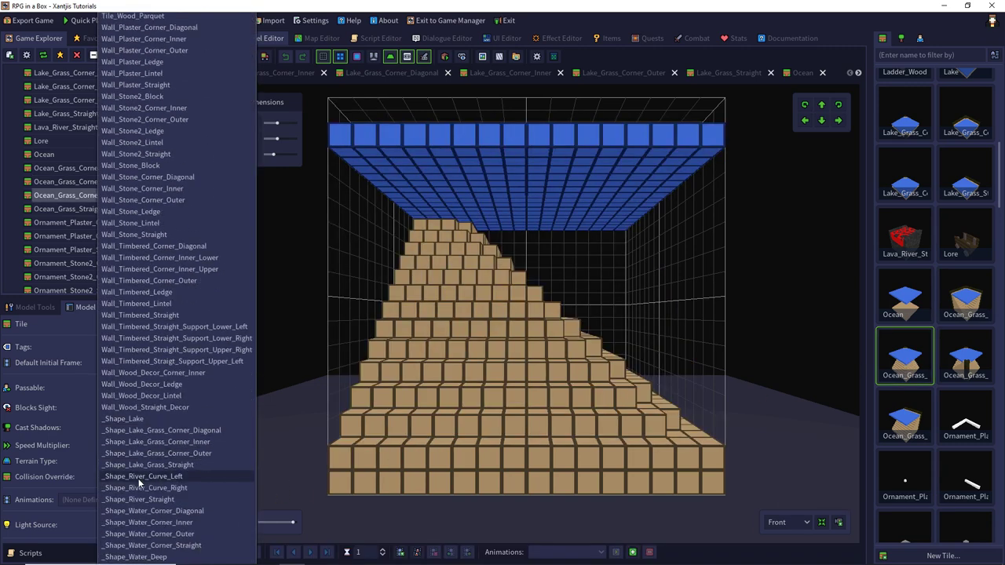
left_click(178, 533)
left_click(213, 59)
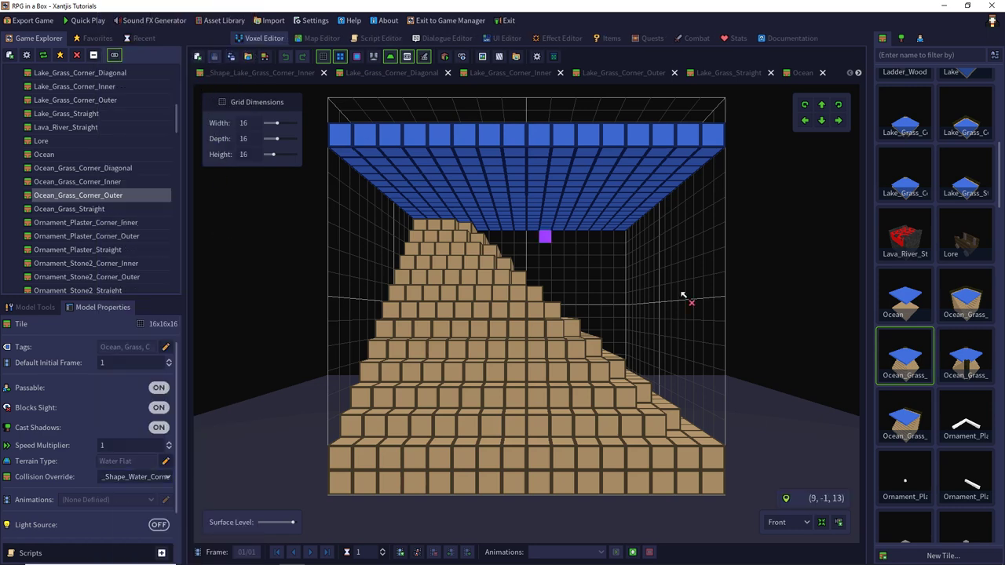
Open the Ocean_Grass_Corner_Diagonal tile, set its collision override to _Shape_Water_Corner_Diagonal and save it.
left_click(958, 363)
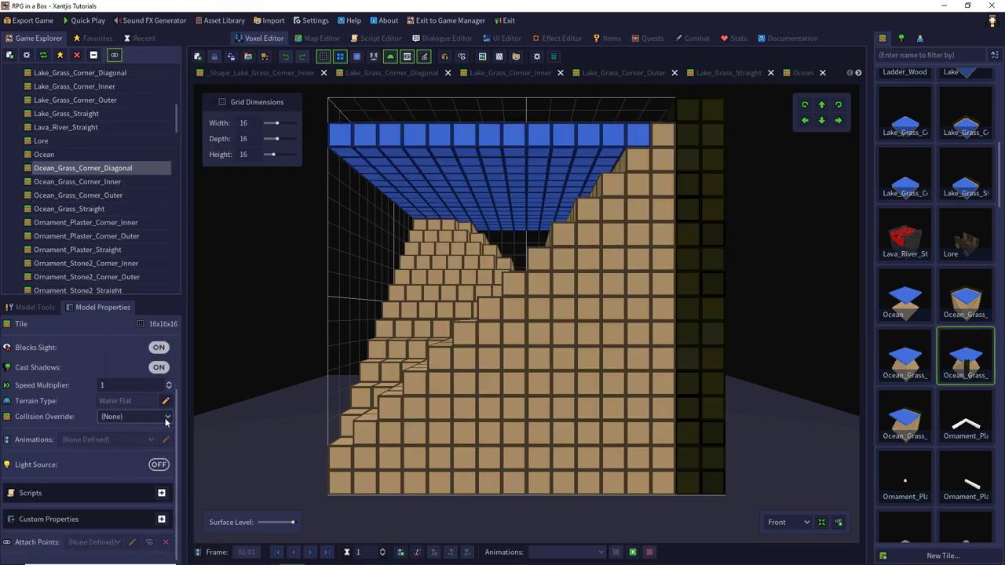
left_click(166, 421)
scroll(167, 431, "down", 20)
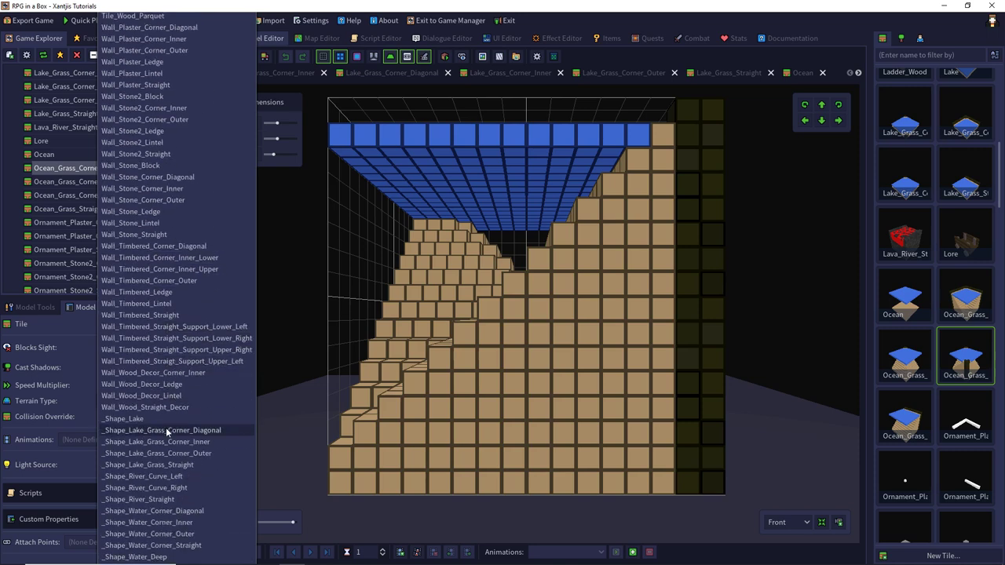
left_click(156, 511)
left_click(214, 56)
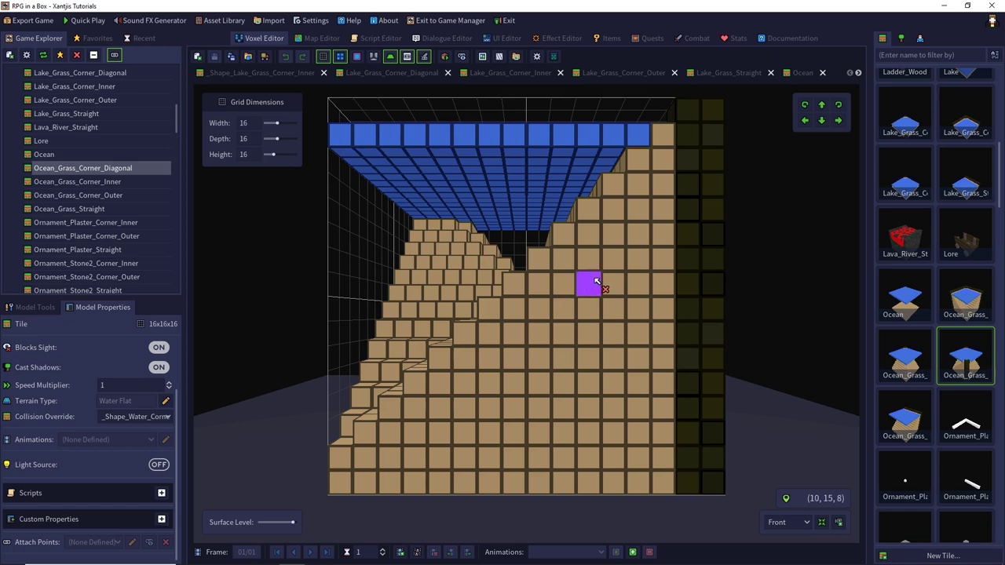
middle_click_drag(602, 333, 596, 329)
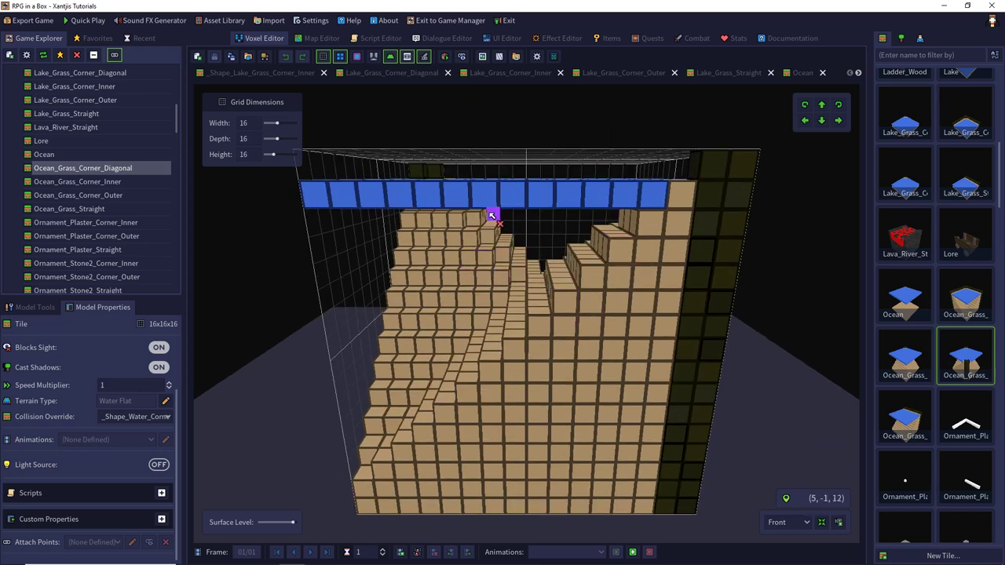
middle_click_drag(416, 193, 531, 190)
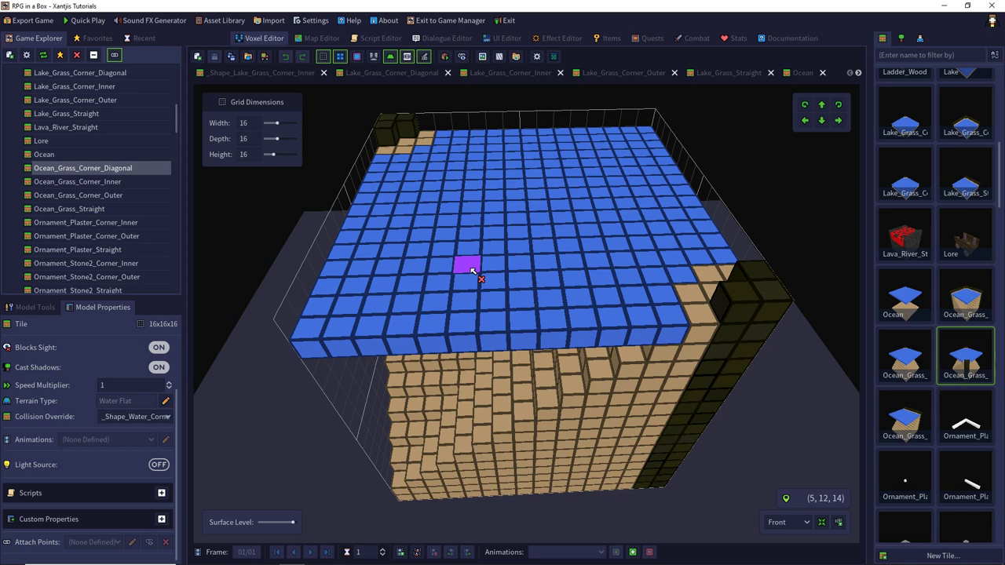
Open the Ocean_Grass_Straight tile, set its collision override to _Shape_Water_Corner_Straight and save it.
left_click(892, 437)
left_click(130, 417)
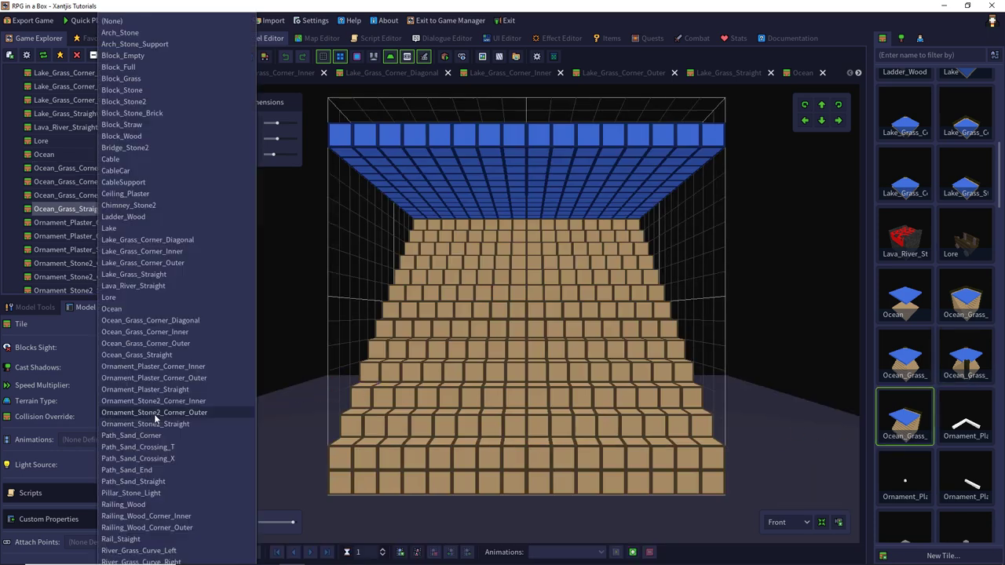
scroll(155, 419, "down", 3)
scroll(155, 419, "down", 2)
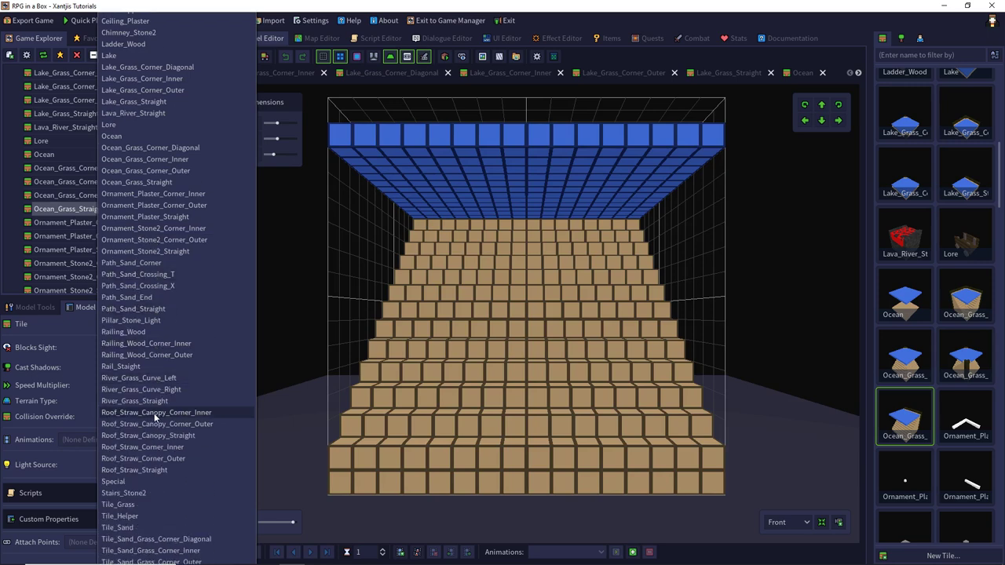
scroll(155, 418, "down", 19)
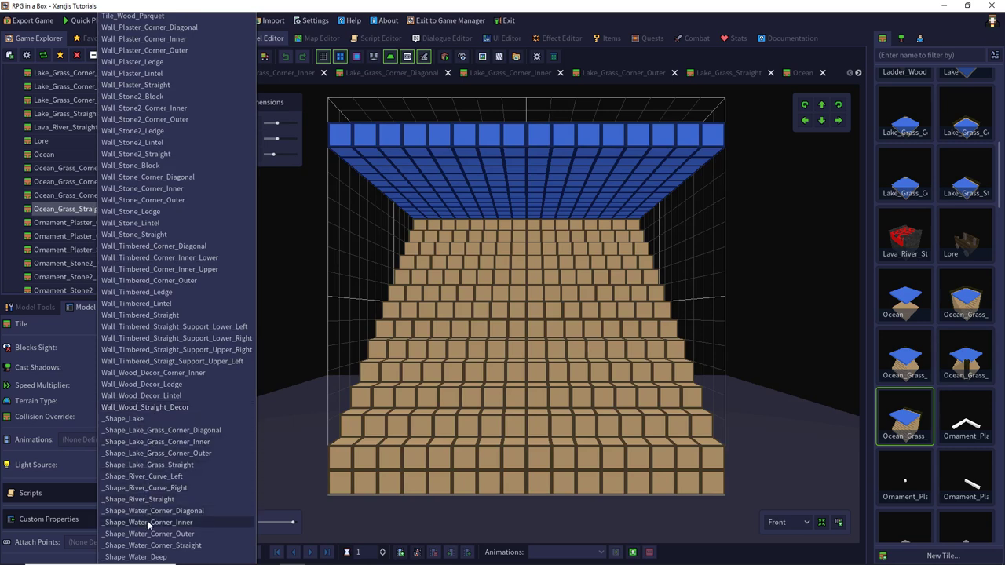
left_click(155, 546)
left_click(230, 56)
Open the River_Grass_Curve_Left tile, set its collision override to _Shape_River_Curve_Left and save it.
scroll(916, 351, "down", 10)
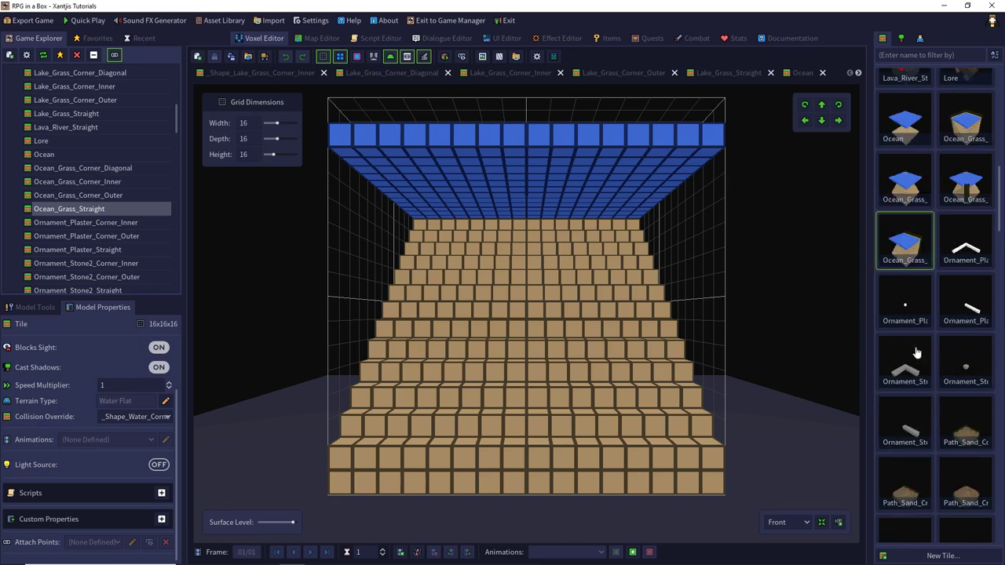
left_click(911, 330)
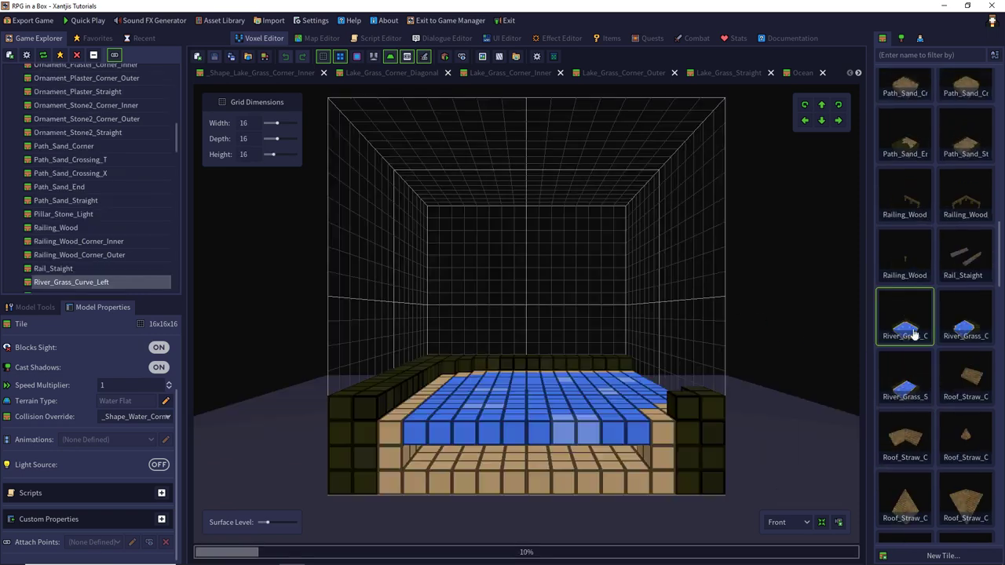
left_click(141, 417)
scroll(142, 422, "down", 15)
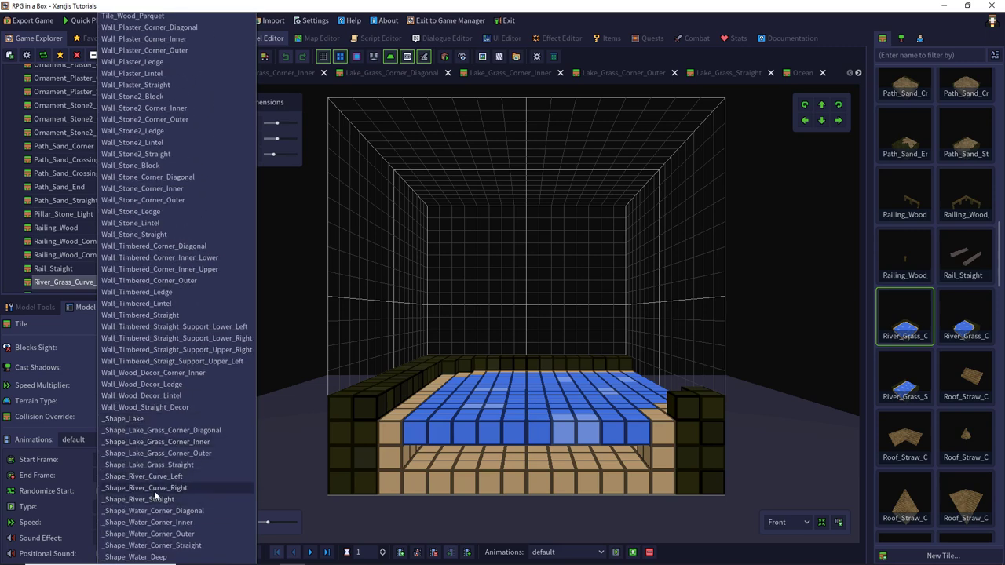
left_click(185, 477)
left_click(213, 57)
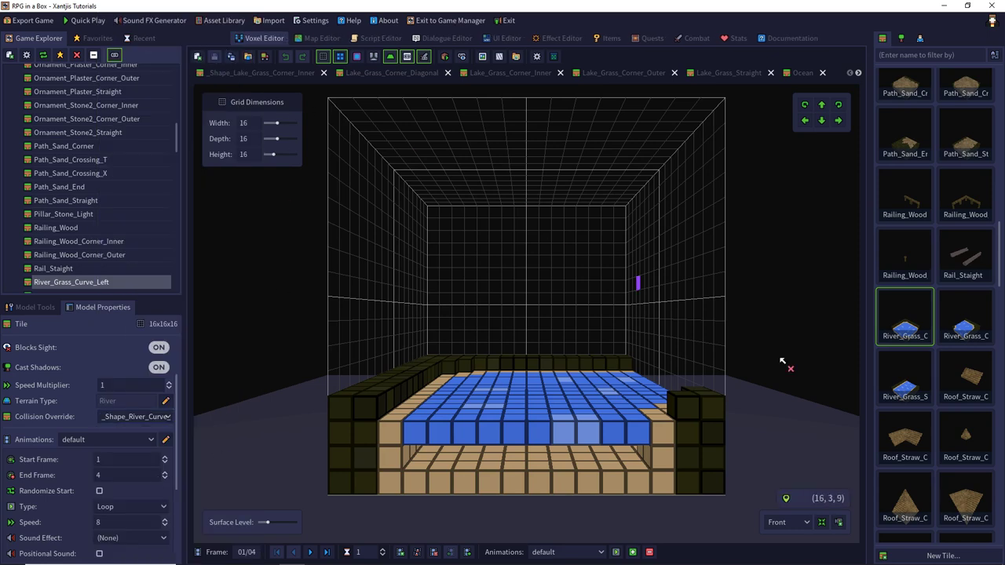
Open the River_Grass_Curve_Right tile, set its collision override to _Shape_River_Curve_Right and save it.
left_click(961, 326)
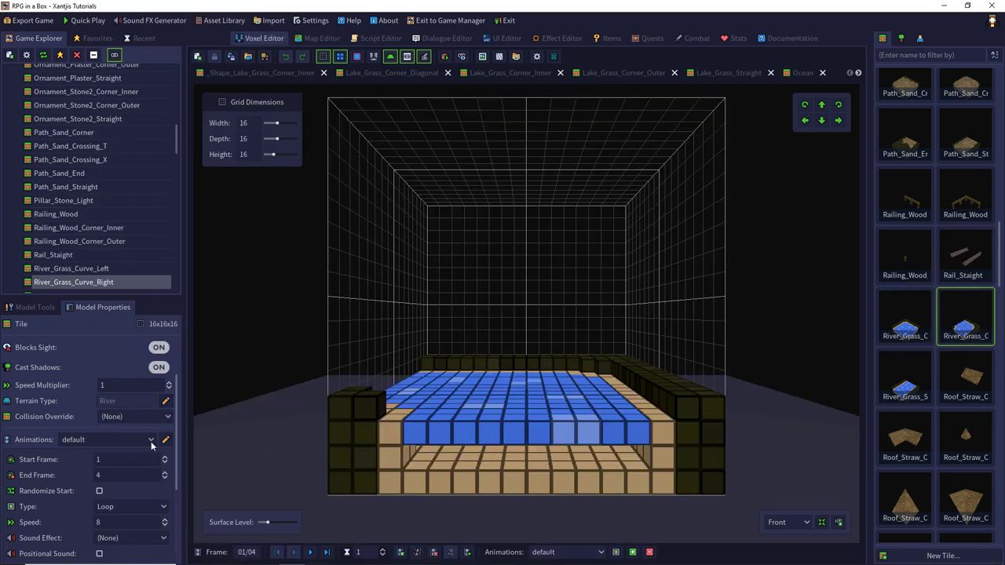
scroll(133, 468, "down", 2)
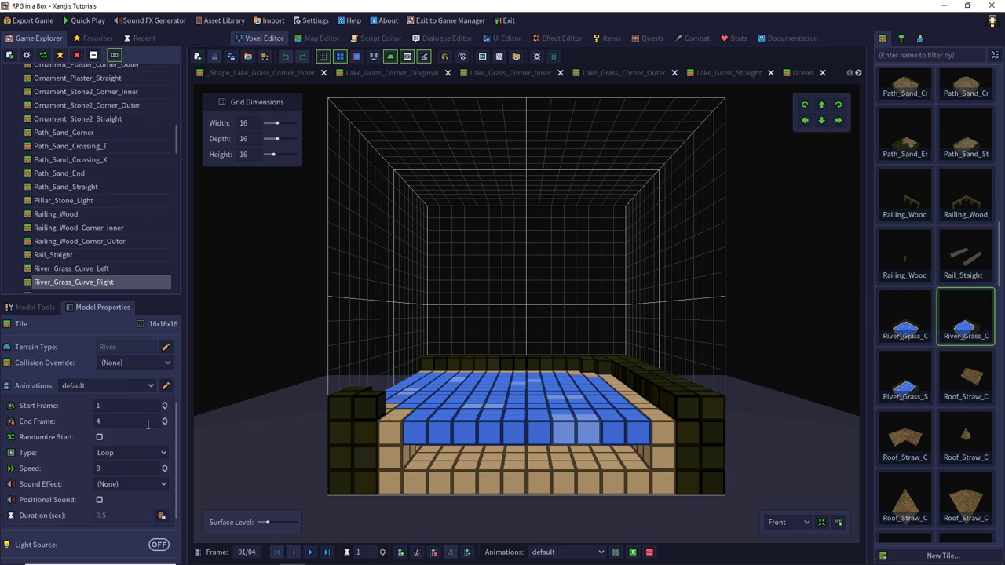
left_click(139, 362)
scroll(142, 364, "down", 15)
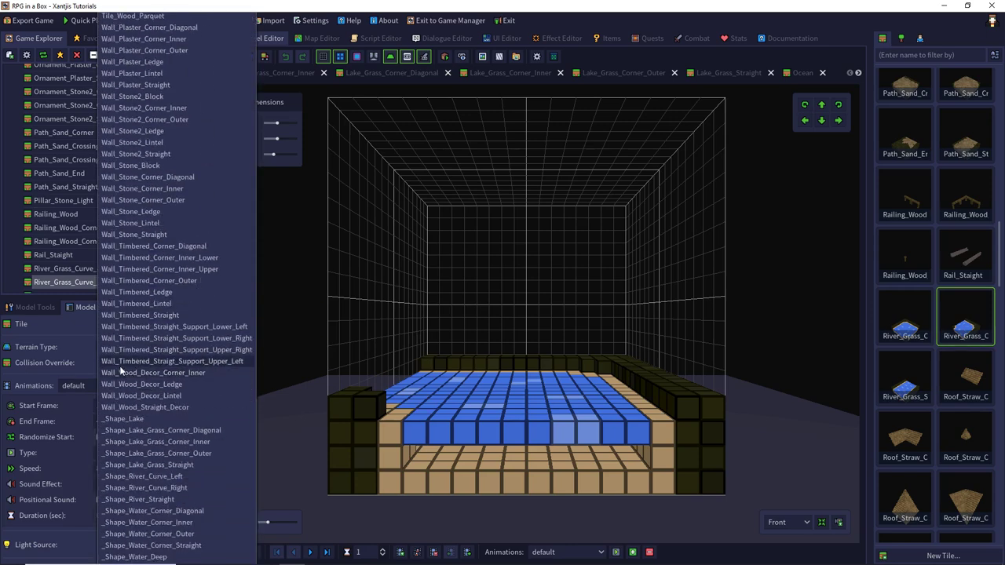
left_click(152, 488)
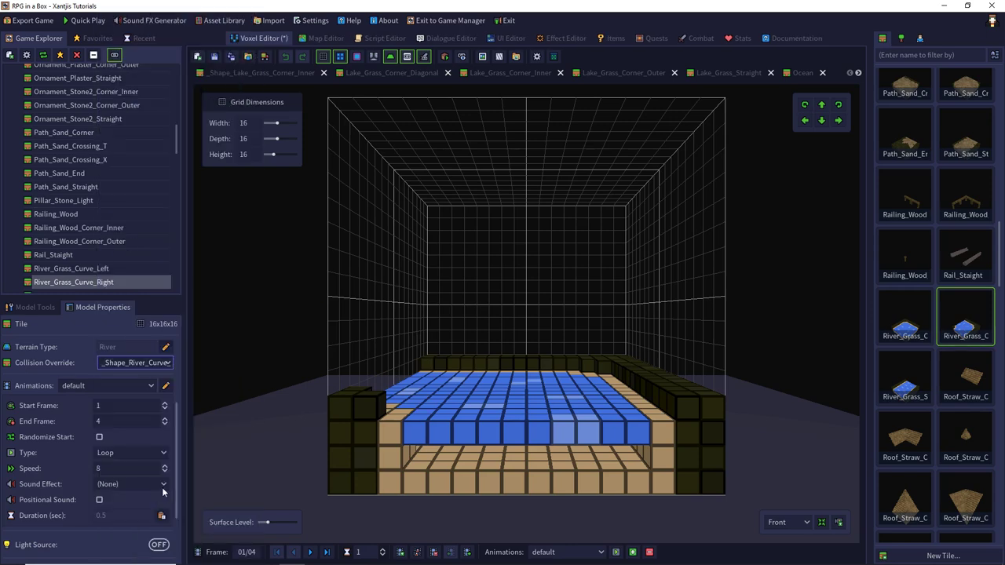
Open the River_Grass_Straight tile, set its collision override to _Shape_River_Straight and save it.
left_click(911, 376)
scroll(160, 428, "down", 2)
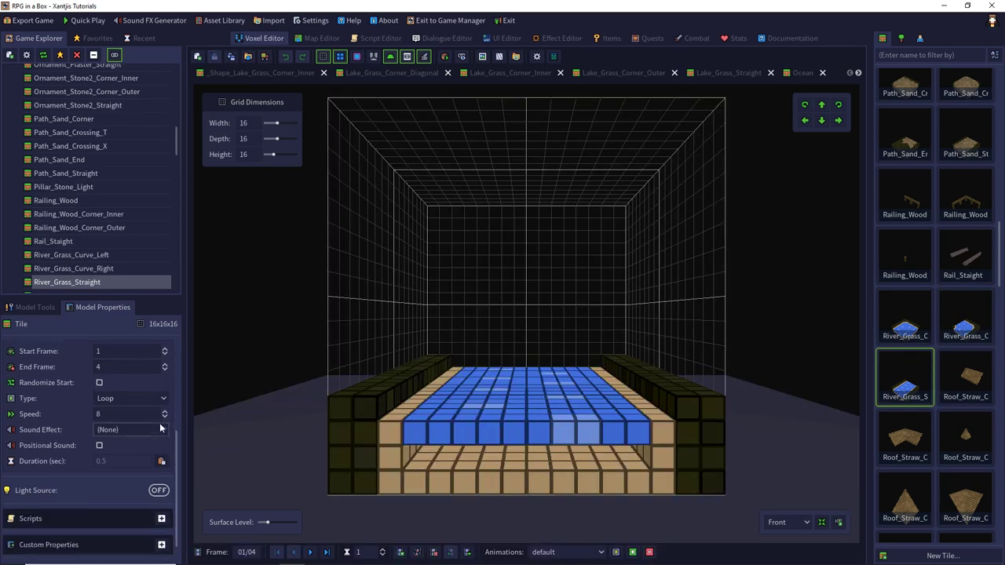
scroll(131, 380, "up", 2)
left_click(126, 389)
scroll(126, 389, "down", 15)
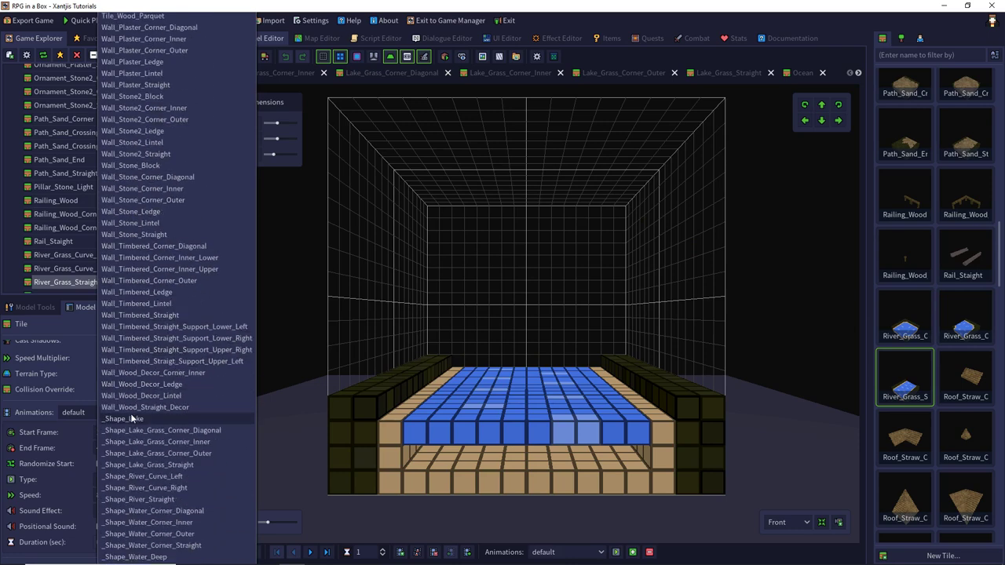
left_click(134, 500)
left_click(213, 56)
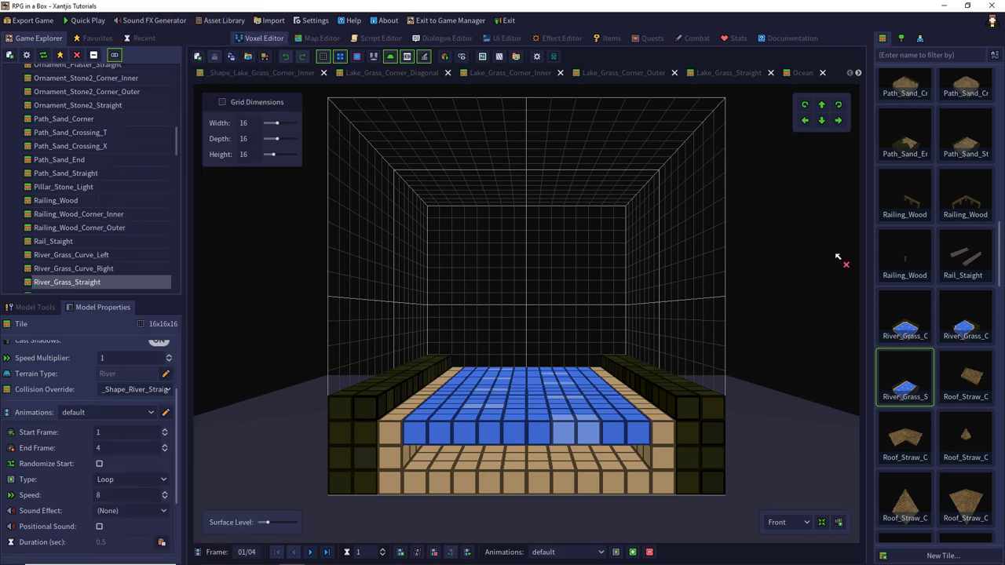
Launch a quick play test of the game and start a new game.
scroll(974, 354, "down", 6)
scroll(958, 361, "down", 8)
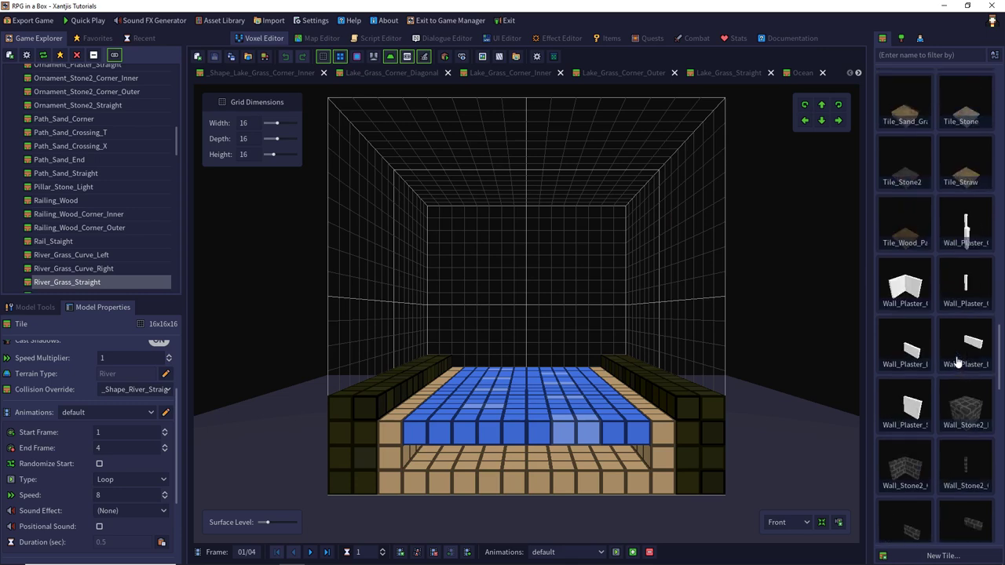
scroll(957, 361, "down", 6)
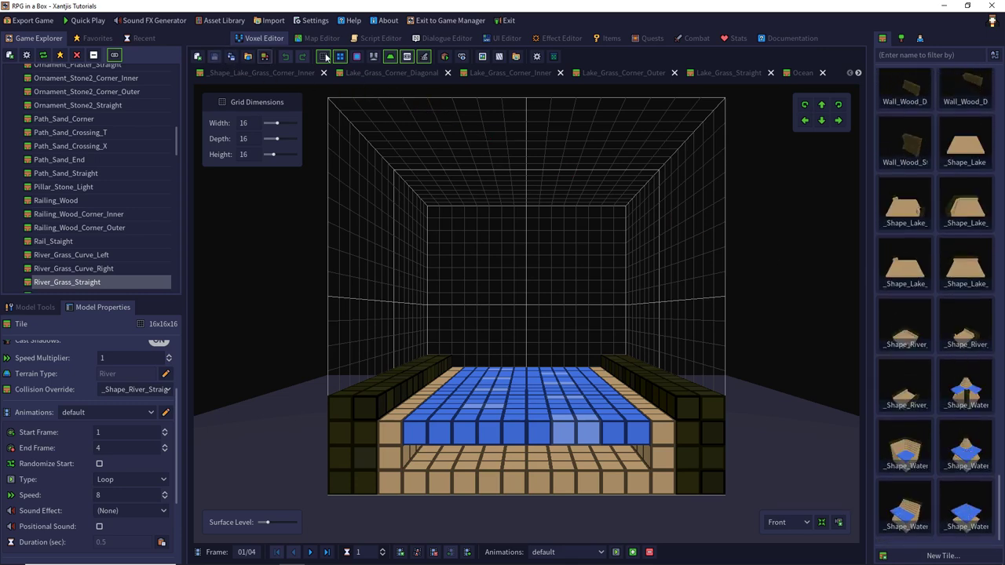
left_click(85, 20)
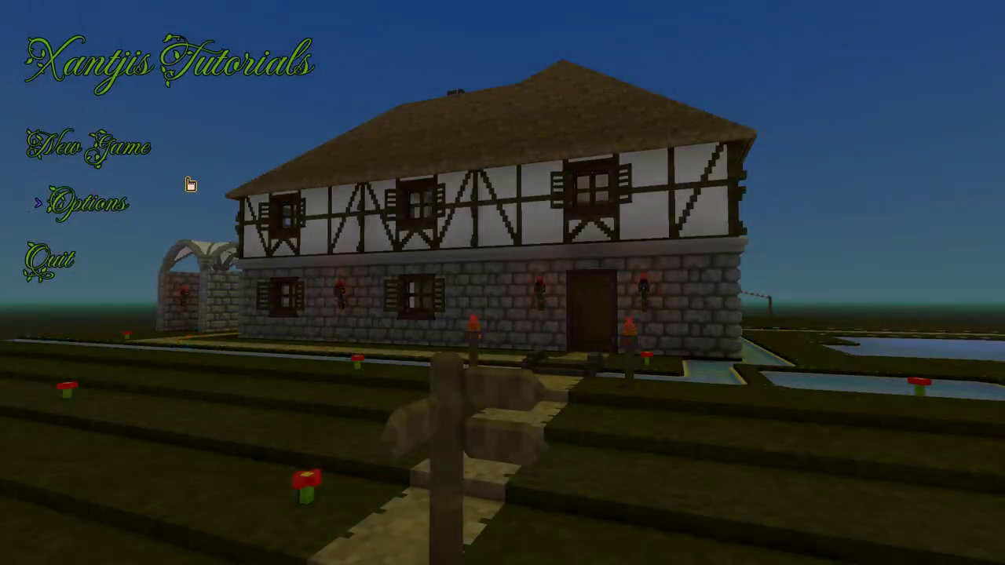
left_click(149, 151)
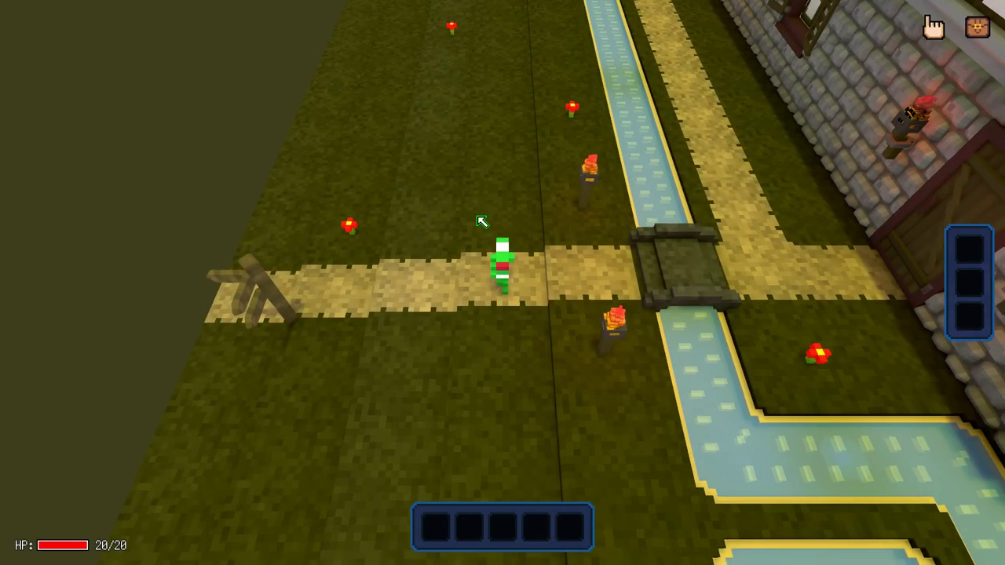
Walk the character from the sand path across the small pond and into the near corner of the large lake.
key("s")
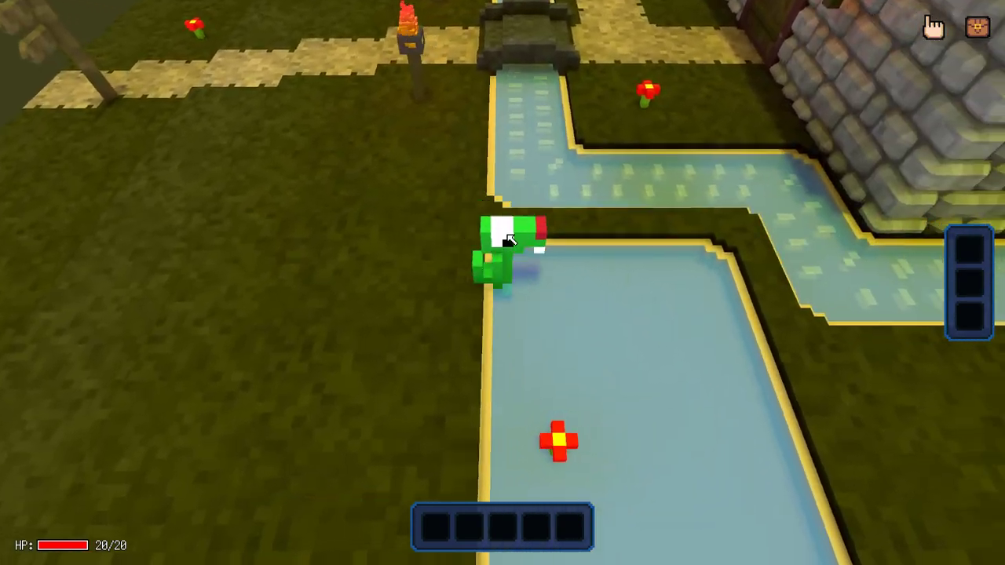
key("d")
key("s")
key("s")
key("a")
key("s")
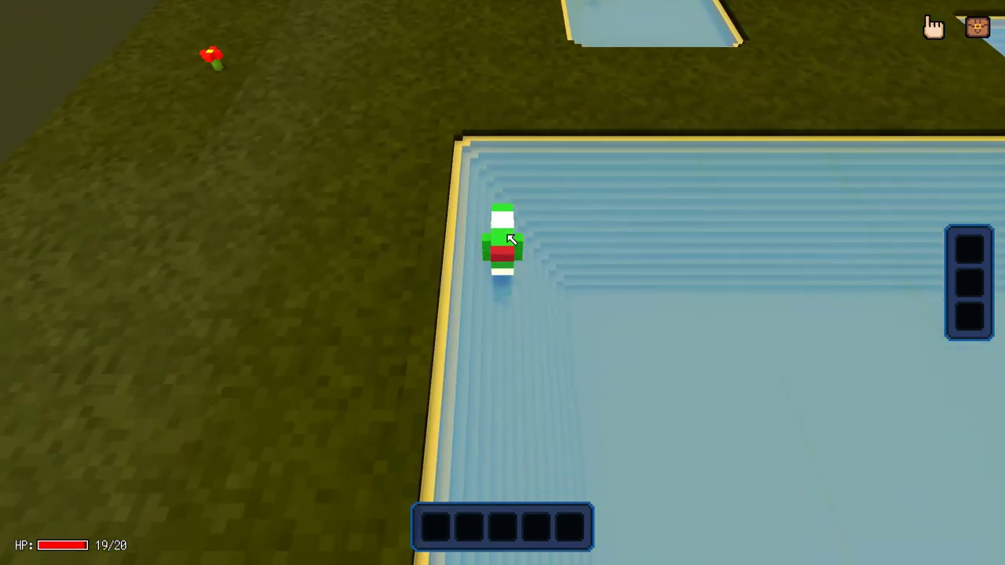
Cross the deep part of the large lake to its far side by the sand path to test water traversal.
key("d")
key("d")
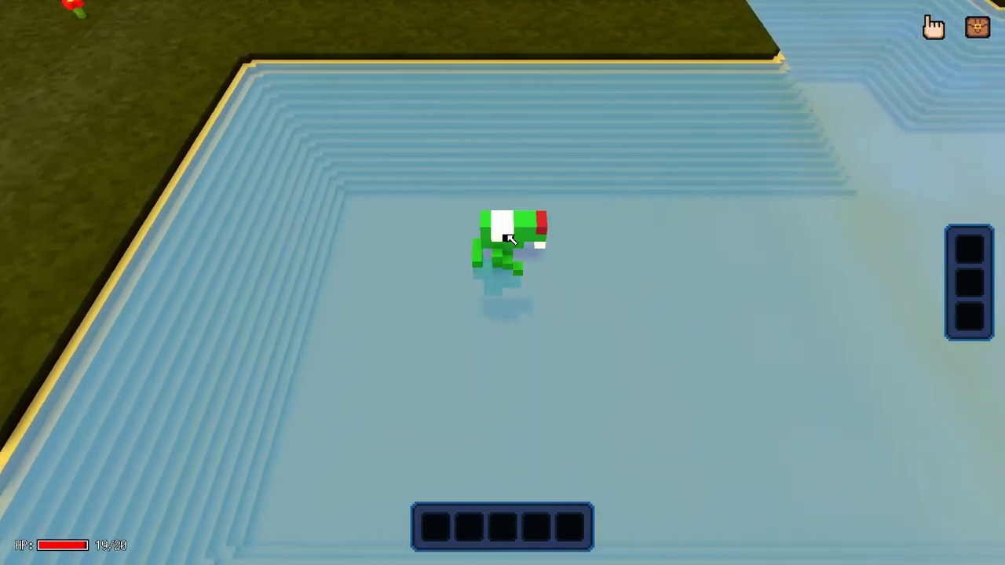
key("w")
key("d")
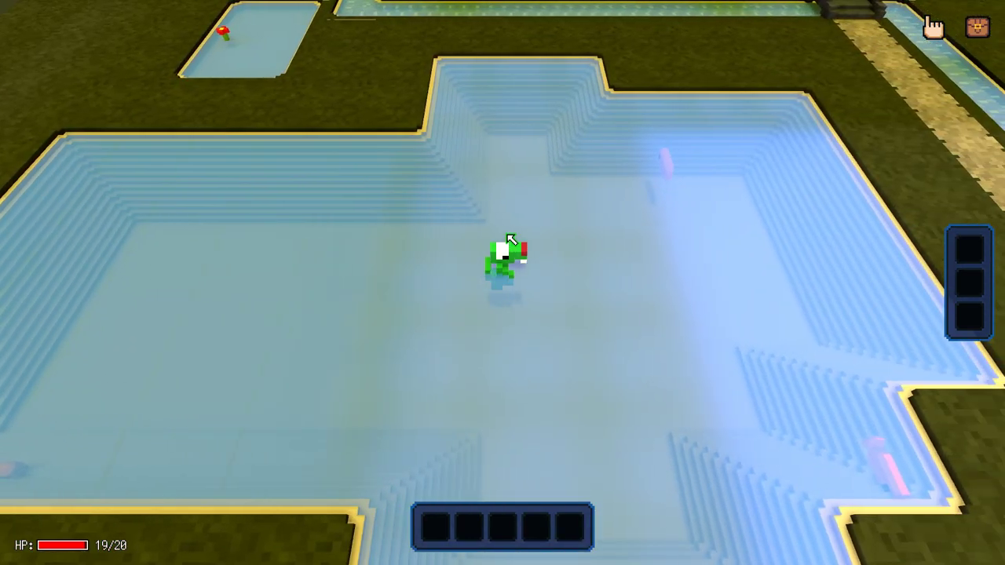
key("d")
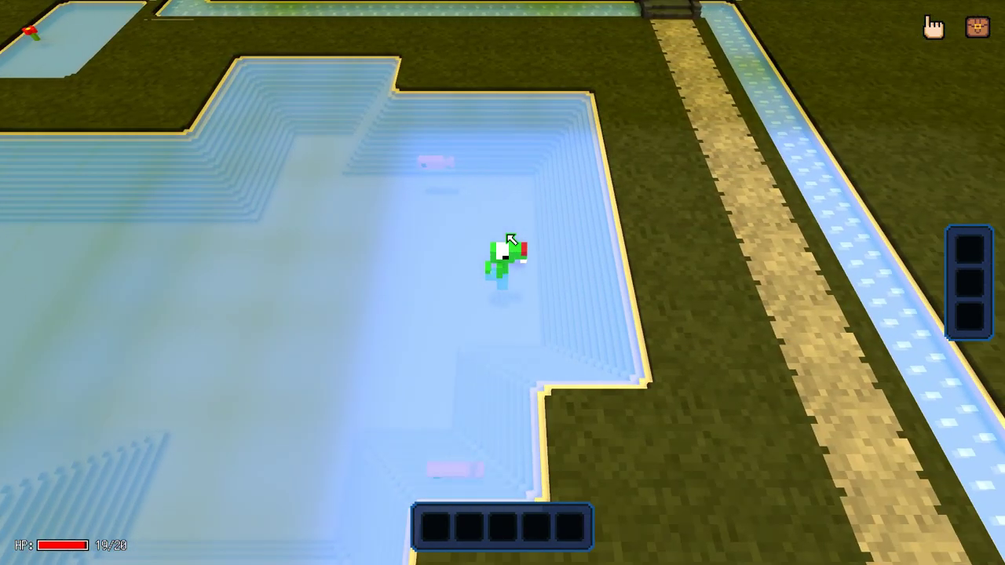
Take the character back across the large lake to the side nearest the map edge, checking movement up close.
key("a")
scroll(511, 250, "up", 5)
scroll(512, 249, "down", 6)
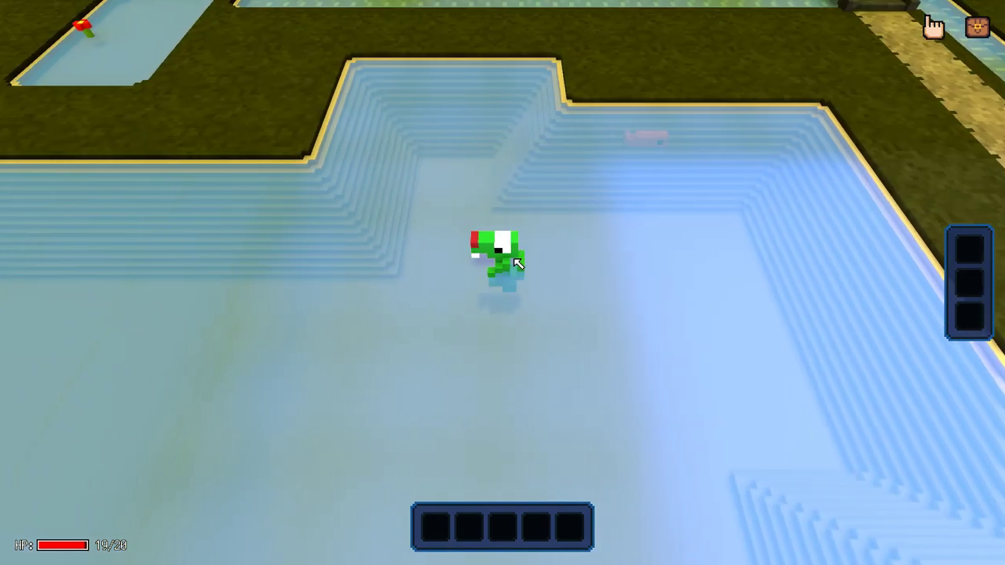
key("a")
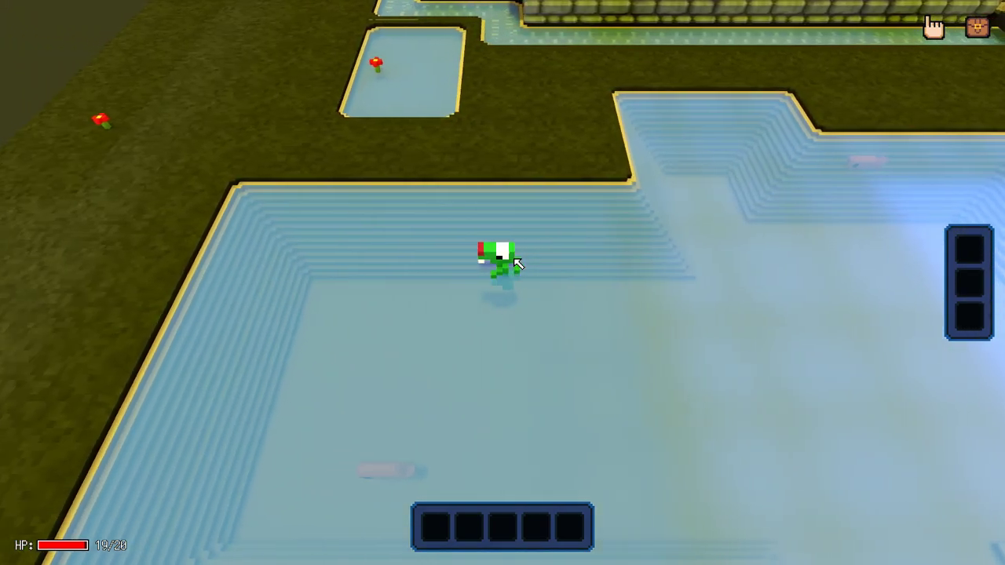
key("a")
key("s")
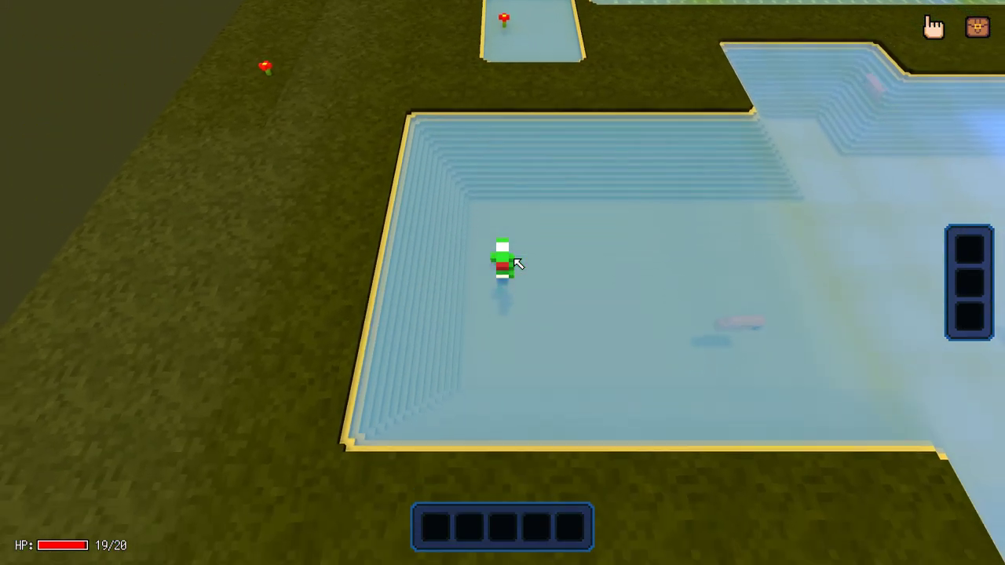
Cross the lake once more to the bank near the path and return to the opposite side.
key("d")
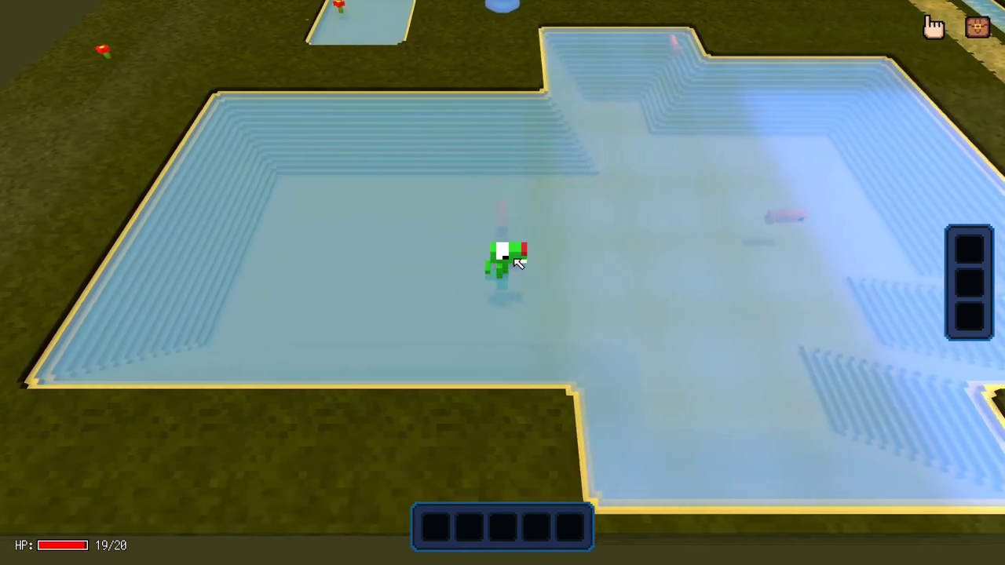
key("d")
key("d")
key("d")
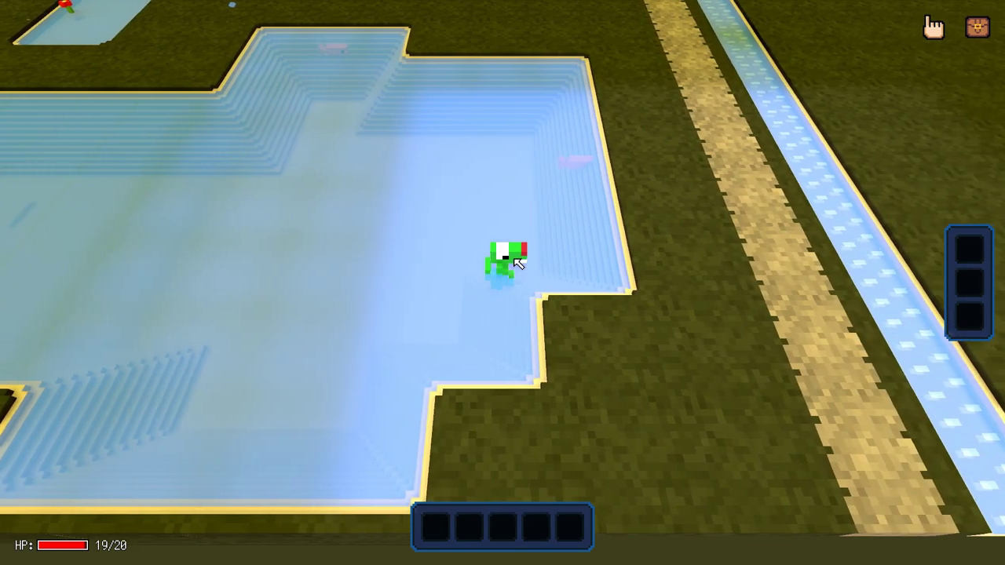
key("w")
key("a")
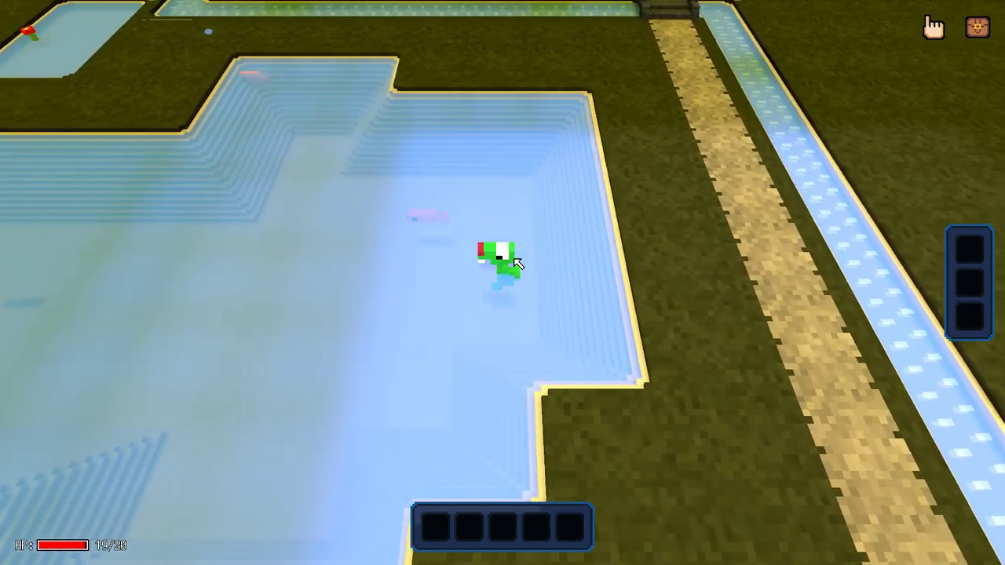
key("a")
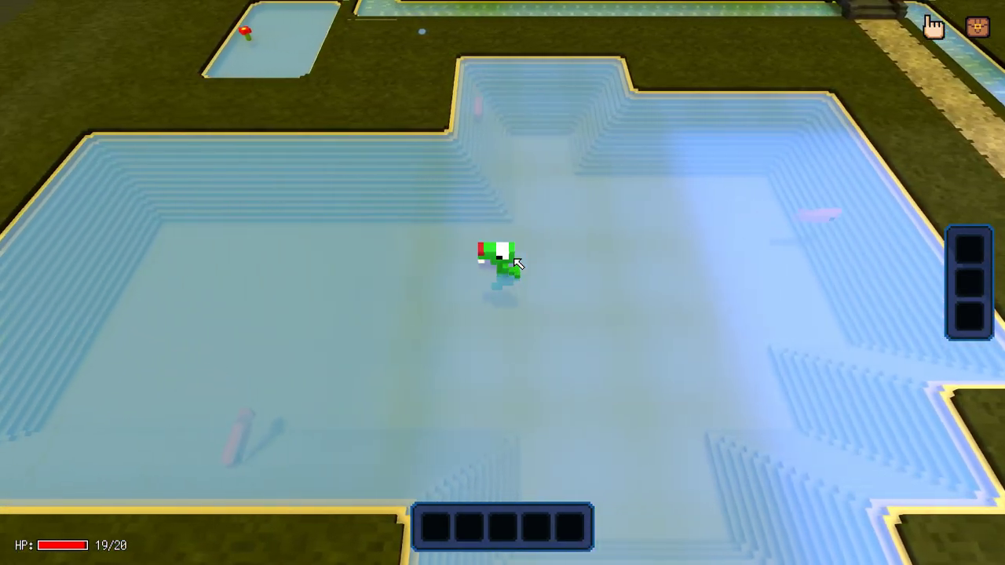
key("a")
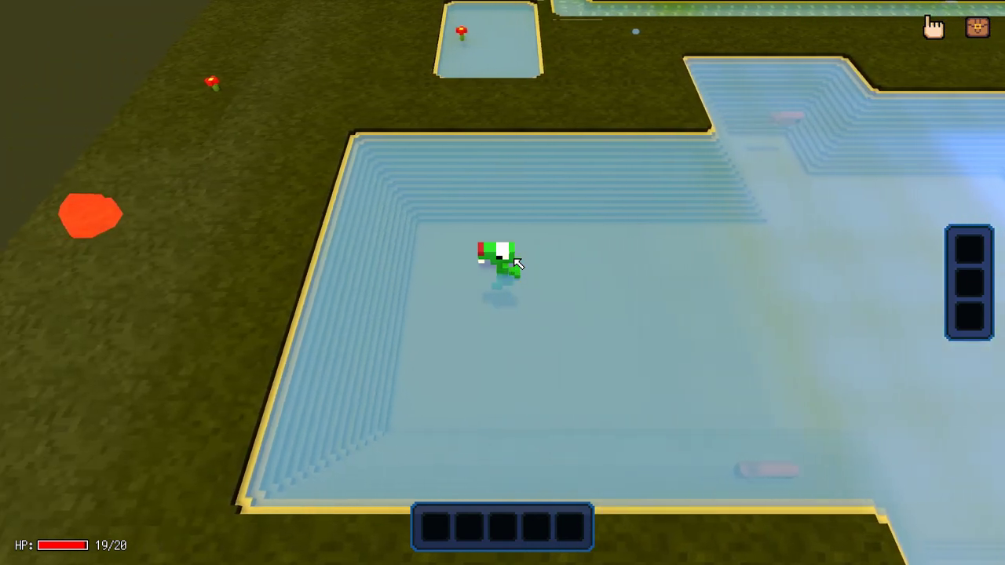
Leave the lake onto the grass and walk around its corner along the bank at the map edge.
key("w")
key("a")
key("s")
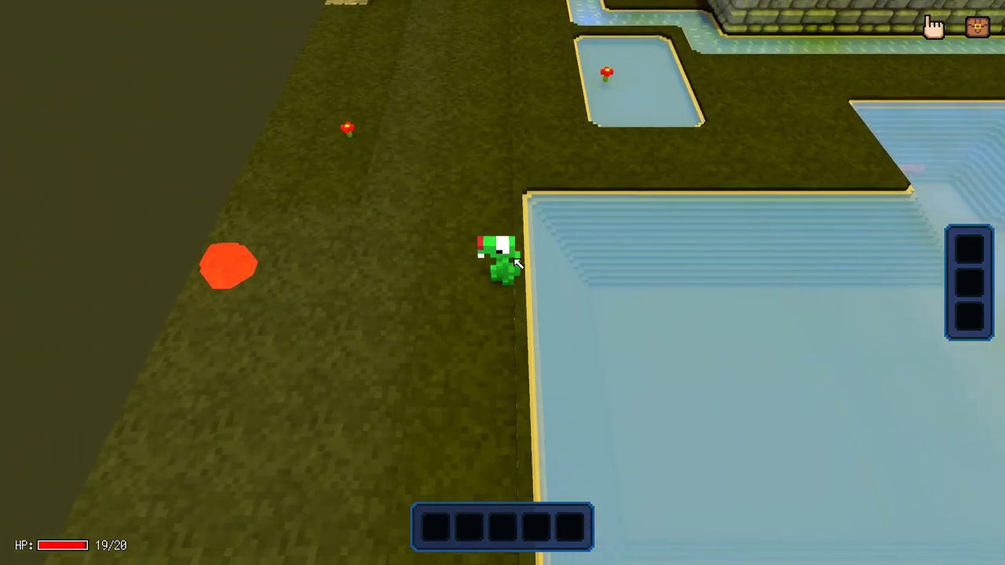
key("a")
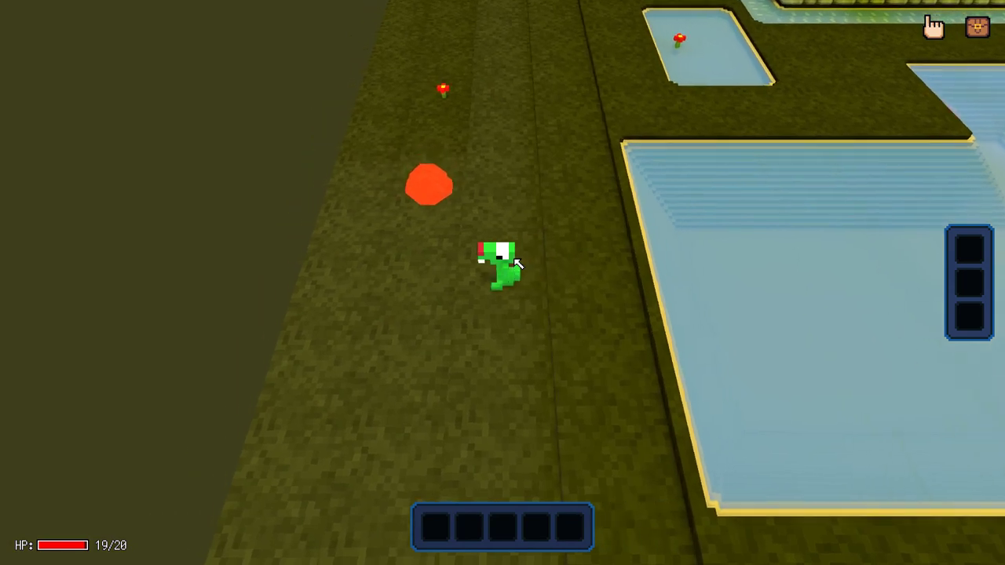
key("d")
key("s")
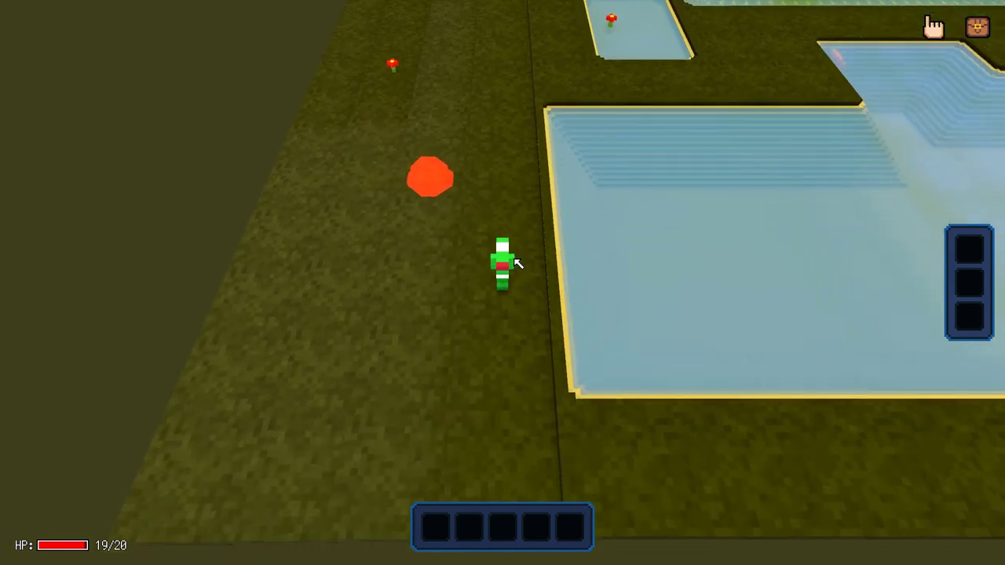
key("s")
key("s")
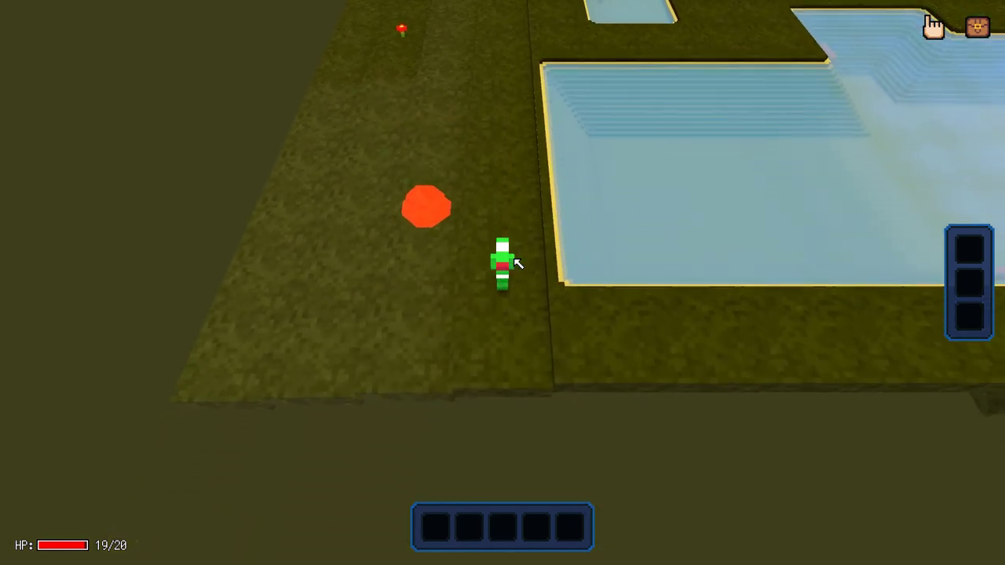
key("w")
key("d")
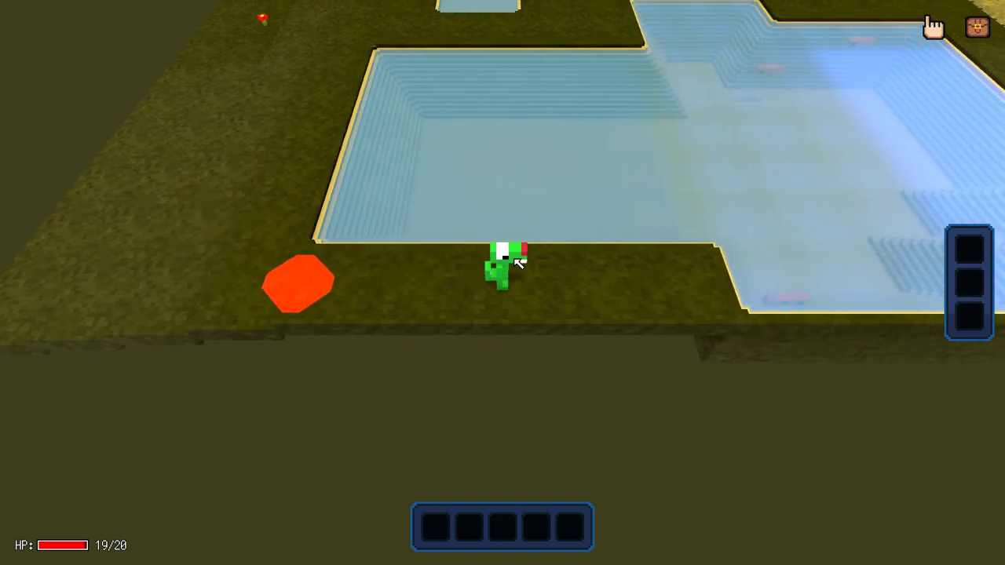
Re-enter the lake from the grass bank to check the transition, and quit the play test.
key("w")
key("a")
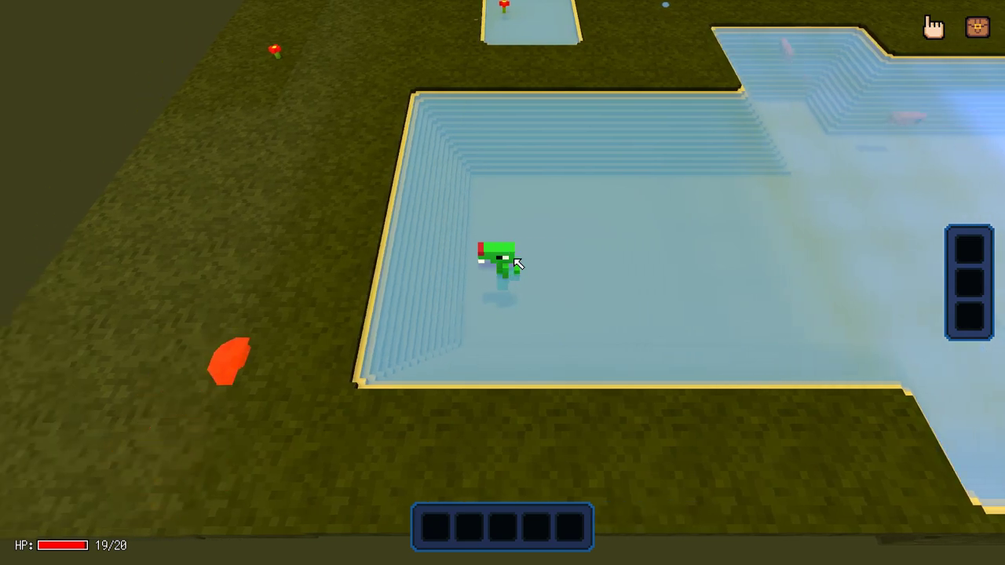
key("d")
key("Escape")
left_click(79, 236)
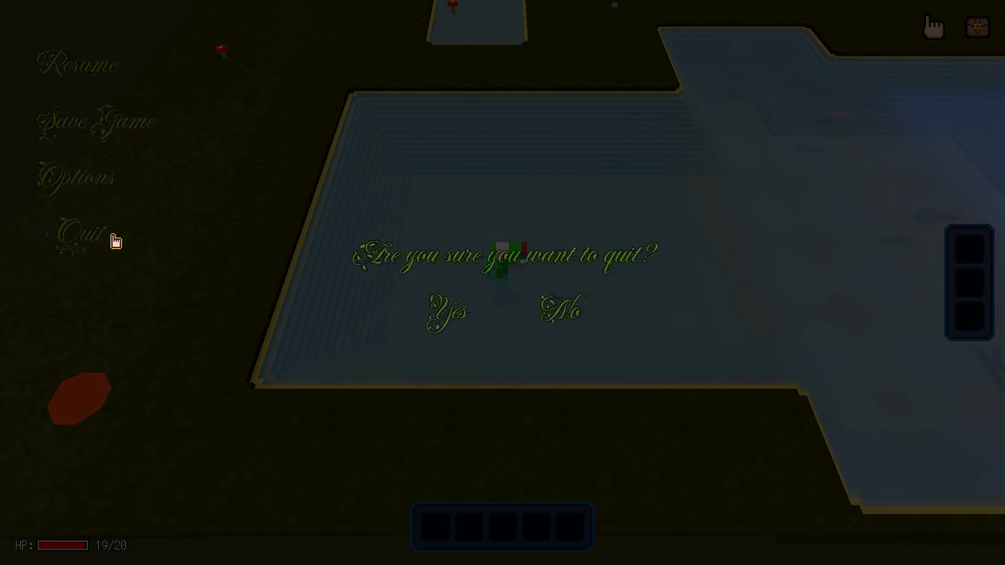
key("Return")
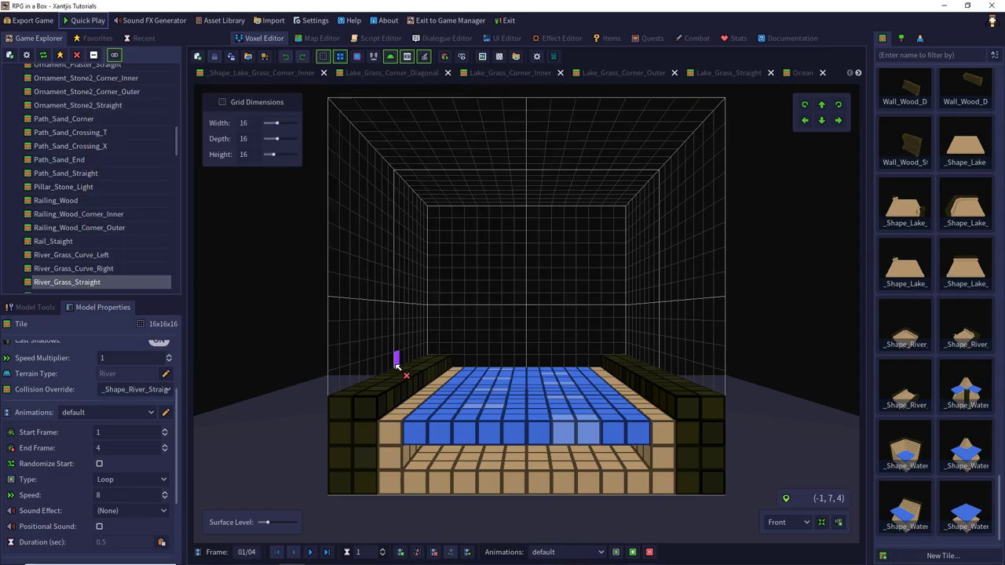
Open the Rex character model and examine its swimming frames 19 to 21 from several angles.
left_click(920, 39)
left_click(921, 164)
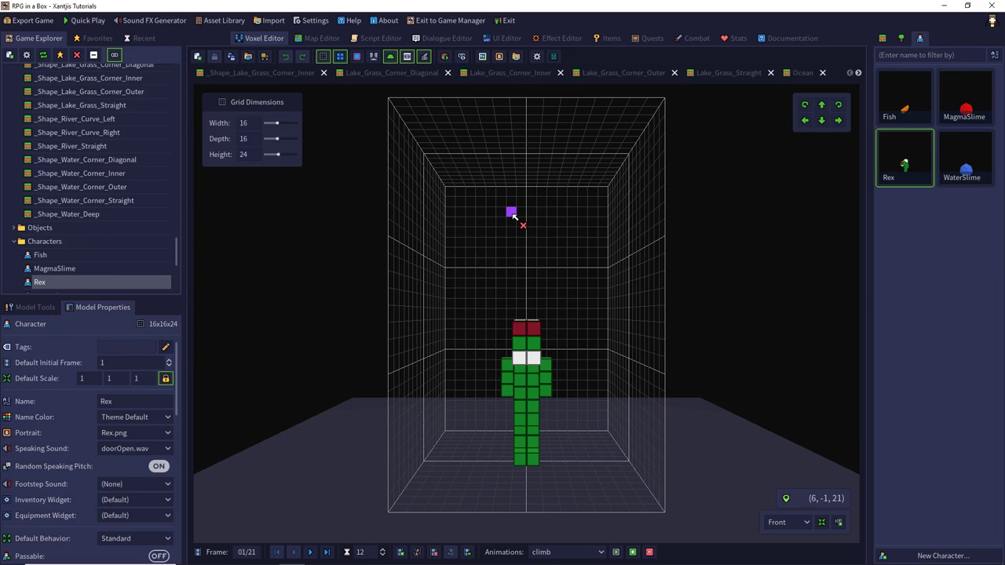
right_click_drag(279, 265, 384, 446)
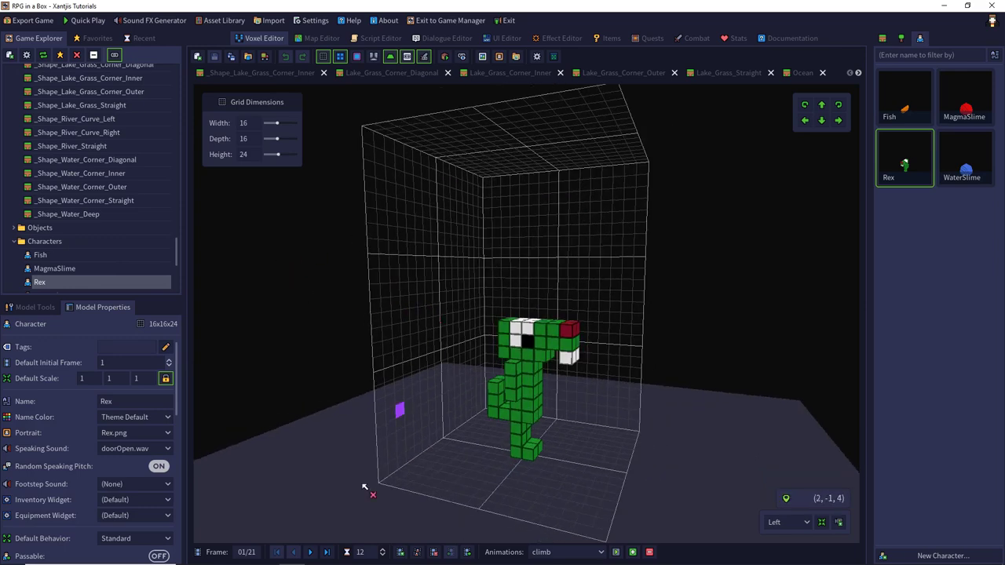
left_click(328, 552)
double_click(300, 552)
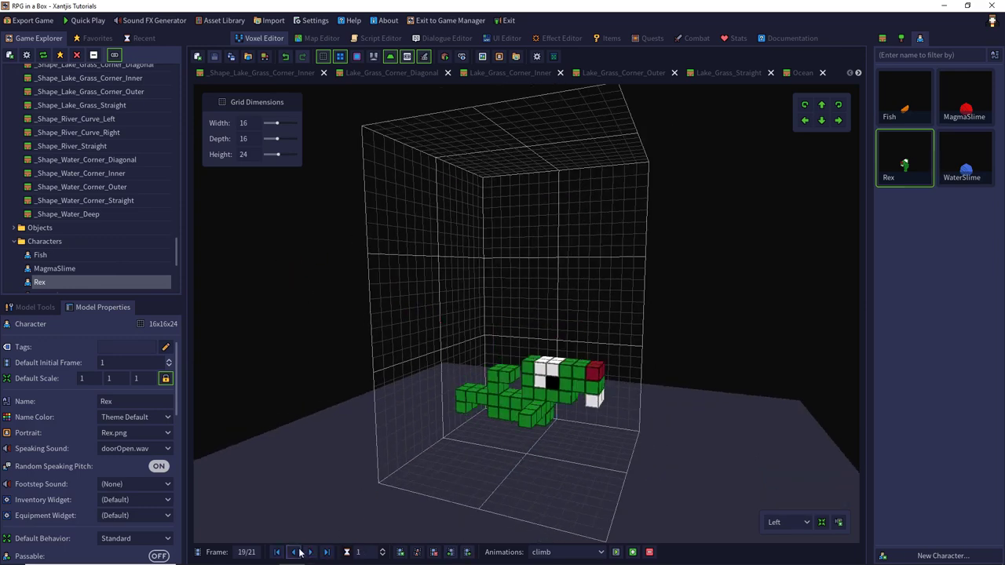
right_click_drag(317, 479, 819, 346)
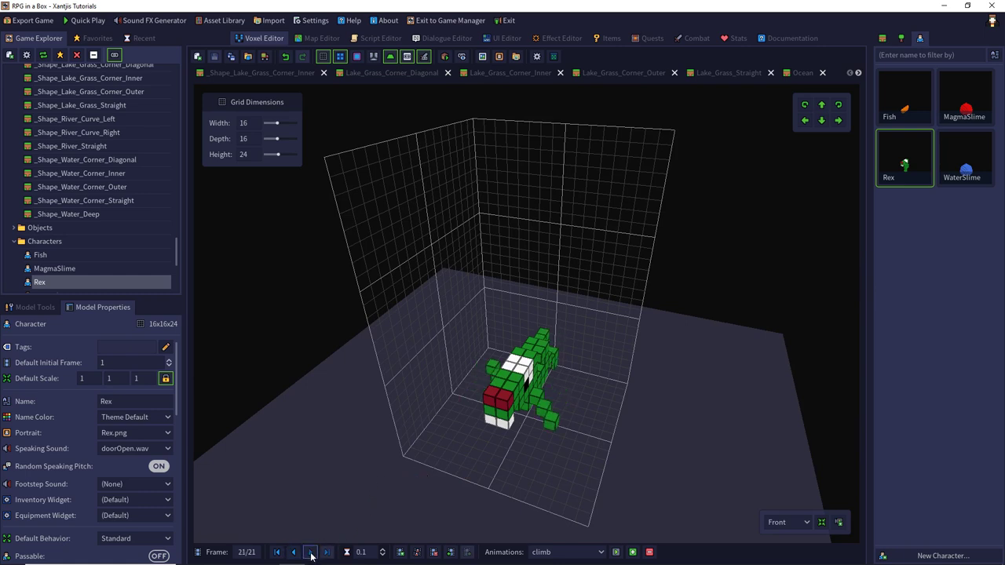
left_click(293, 552)
left_click(294, 553)
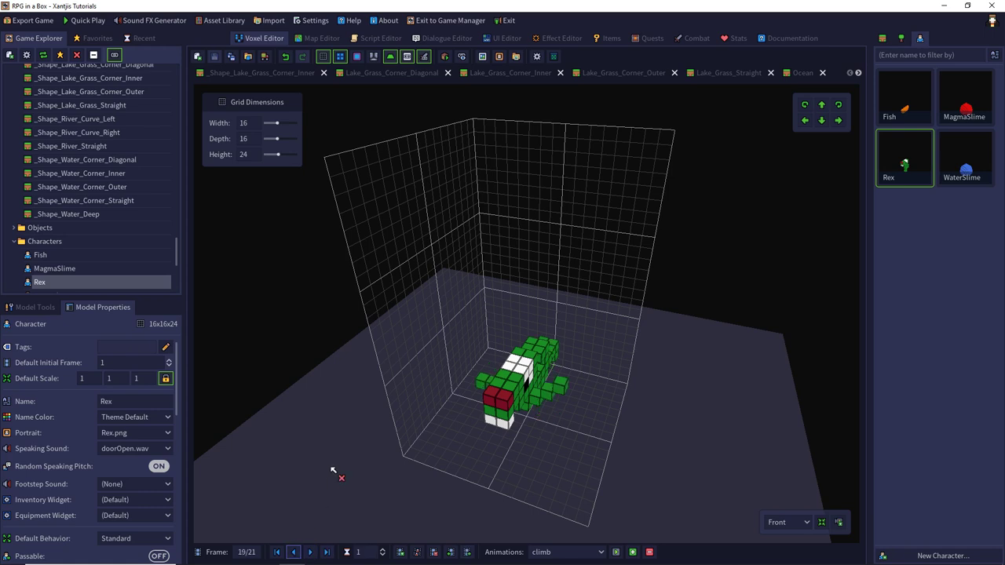
Review Rex's animation list in the model properties and preview the idle_water animation.
scroll(126, 398, "down", 8)
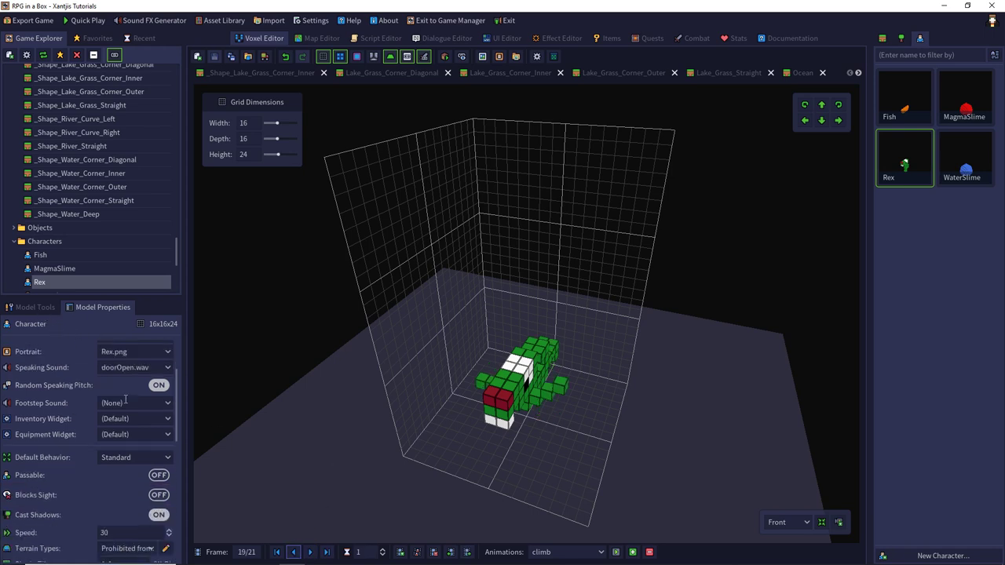
scroll(125, 399, "down", 6)
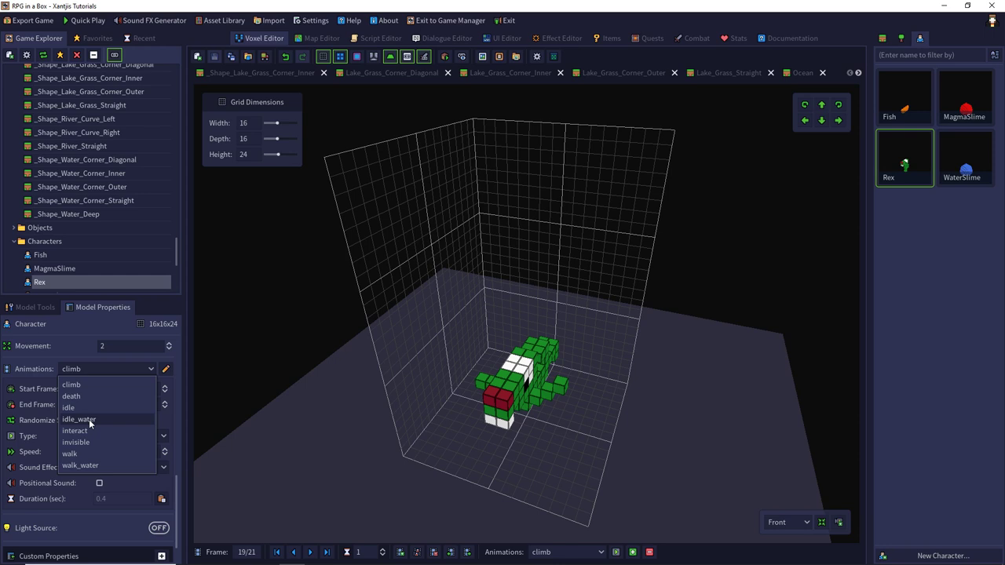
left_click(595, 552)
left_click(595, 552)
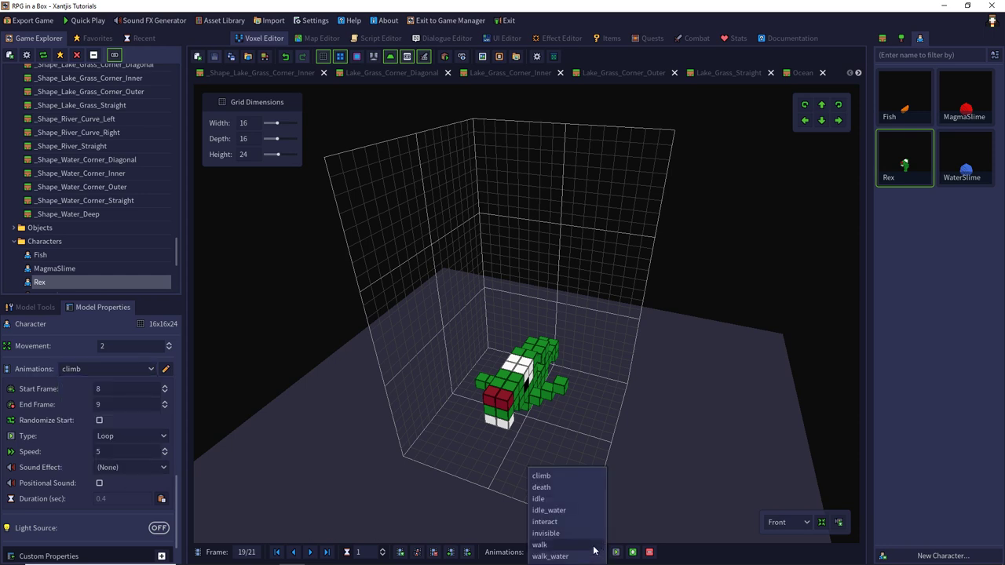
left_click(567, 511)
left_click(614, 552)
key("Right")
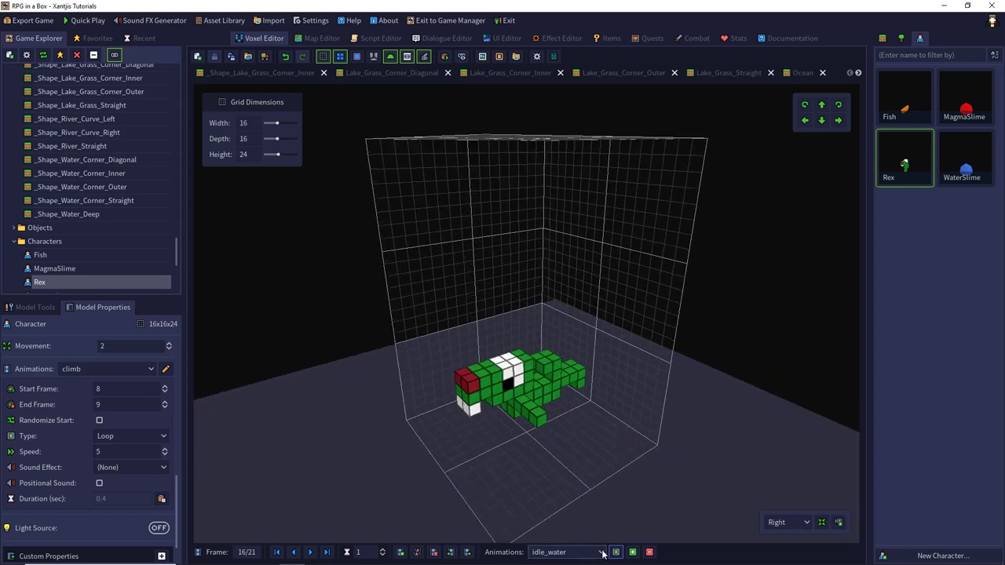
Preview Rex's walk_water animation from the front and side, and stop the playback.
left_click(591, 552)
left_click(586, 556)
left_click(615, 552)
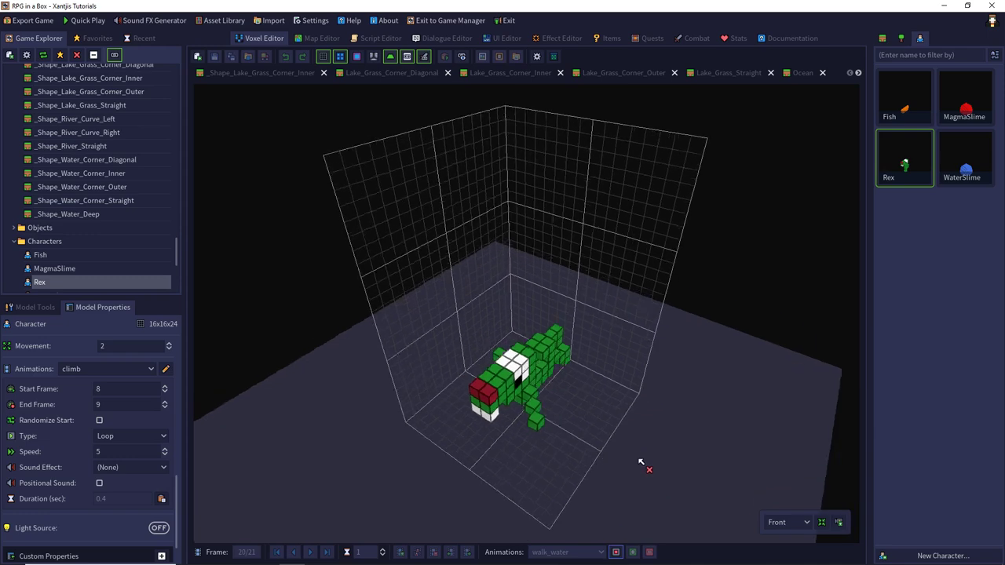
key("Left")
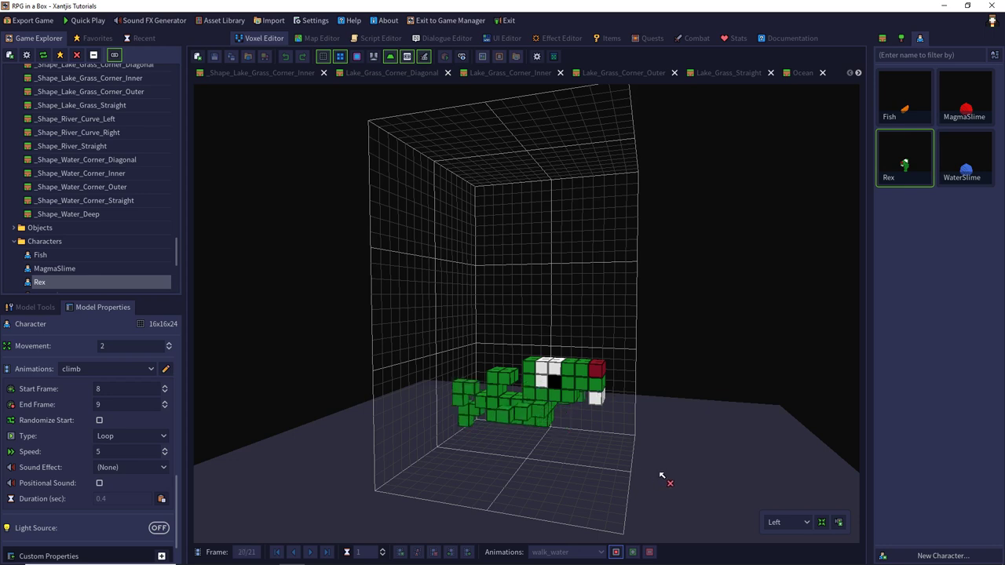
left_click(615, 552)
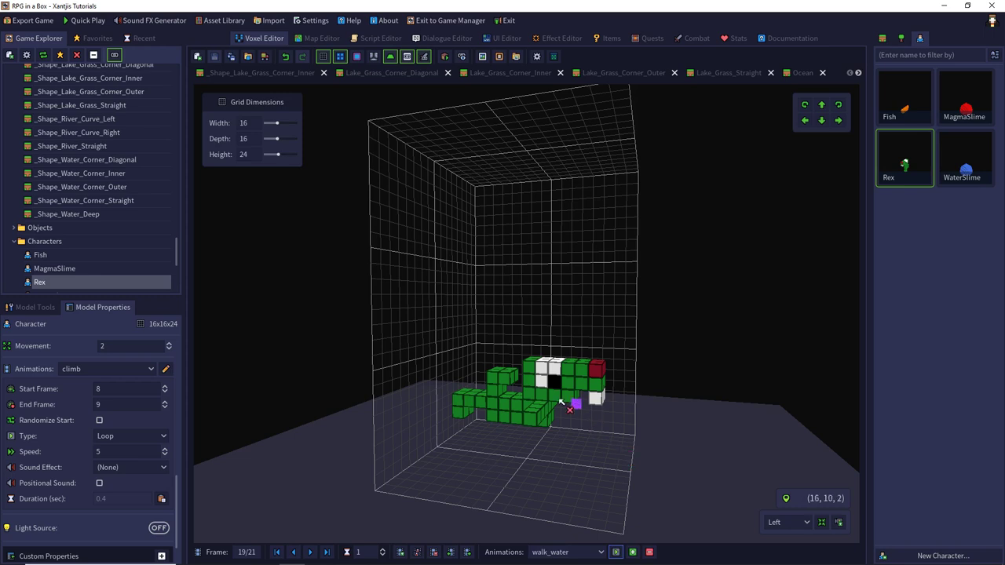
Review the game configuration's global event scripts and the scripts available for Character Exits a Tile, leaving the settings as they are.
left_click(27, 54)
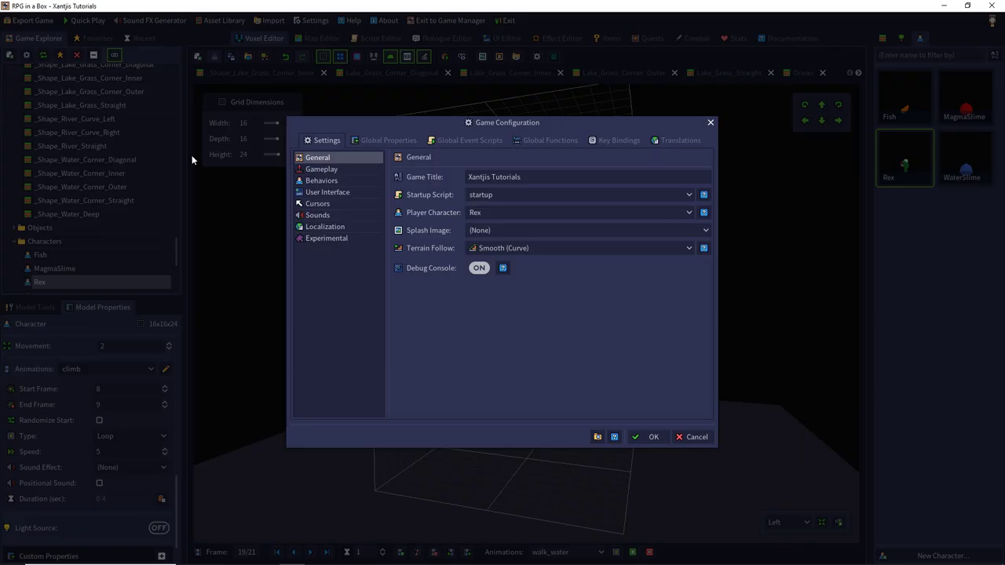
left_click(478, 141)
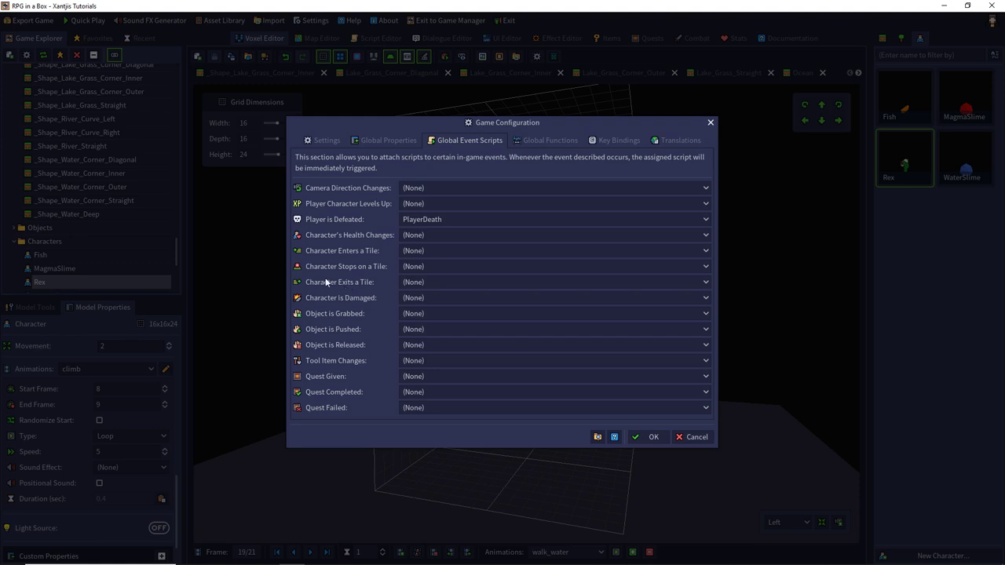
left_click(431, 283)
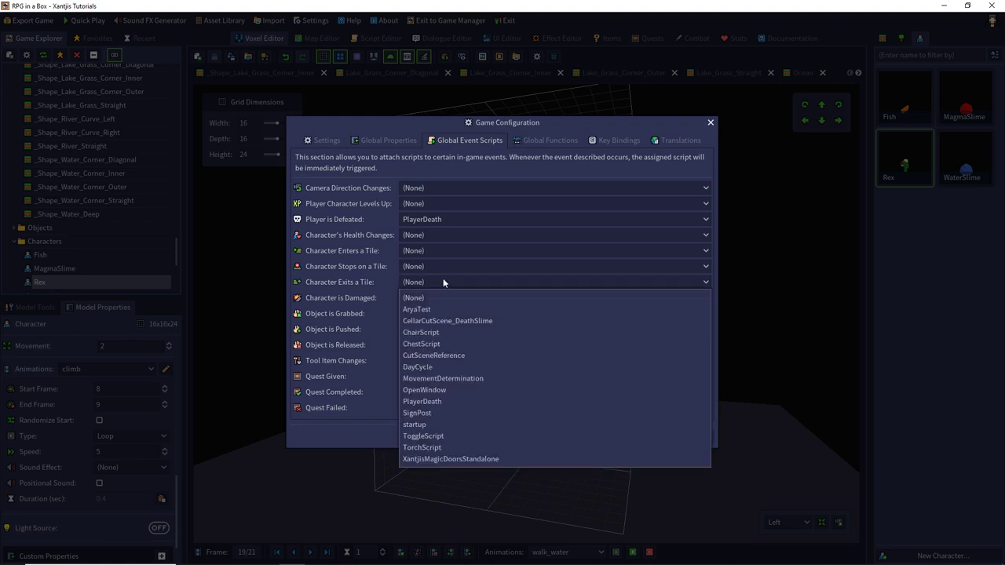
left_click(443, 280)
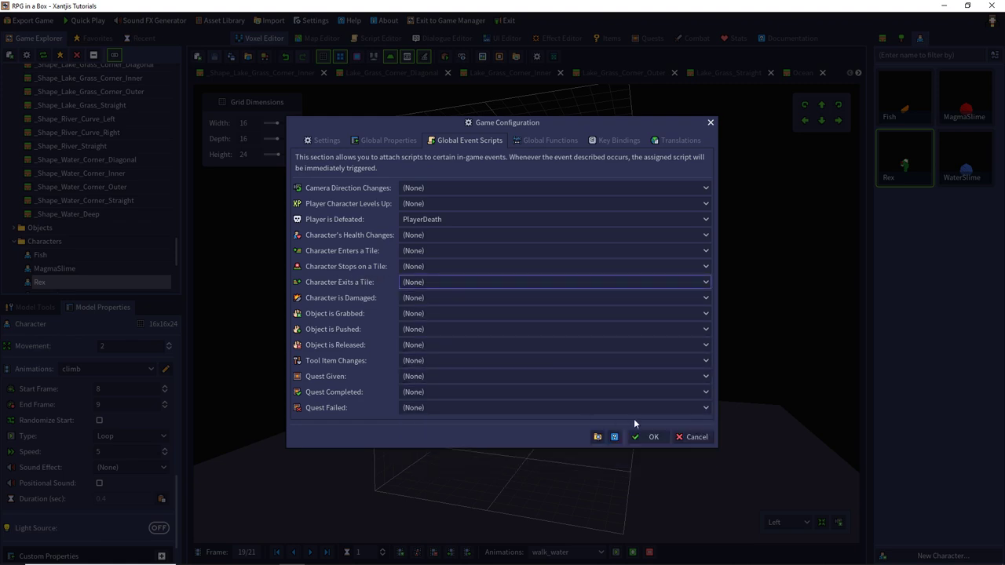
left_click(693, 437)
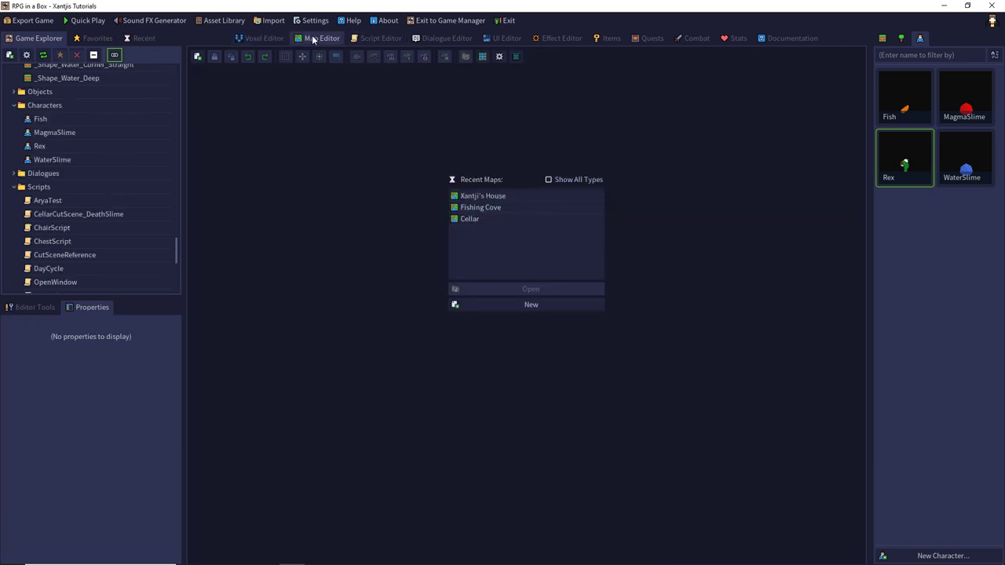
Open the Xantji's House map and examine the navigation around Rex, the lake and the river tiles.
left_click(498, 197)
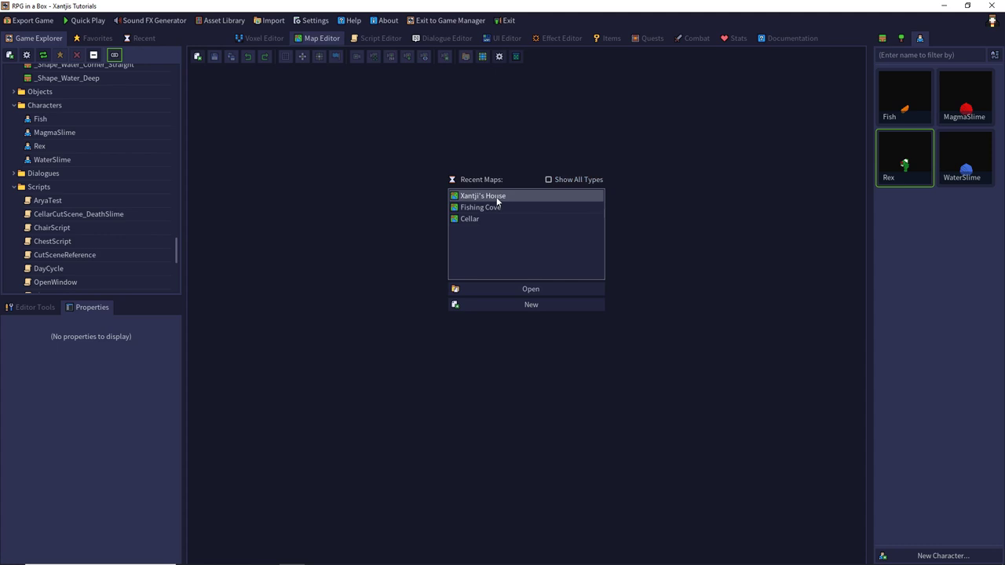
double_click(476, 199)
middle_click_drag(443, 241, 675, 260)
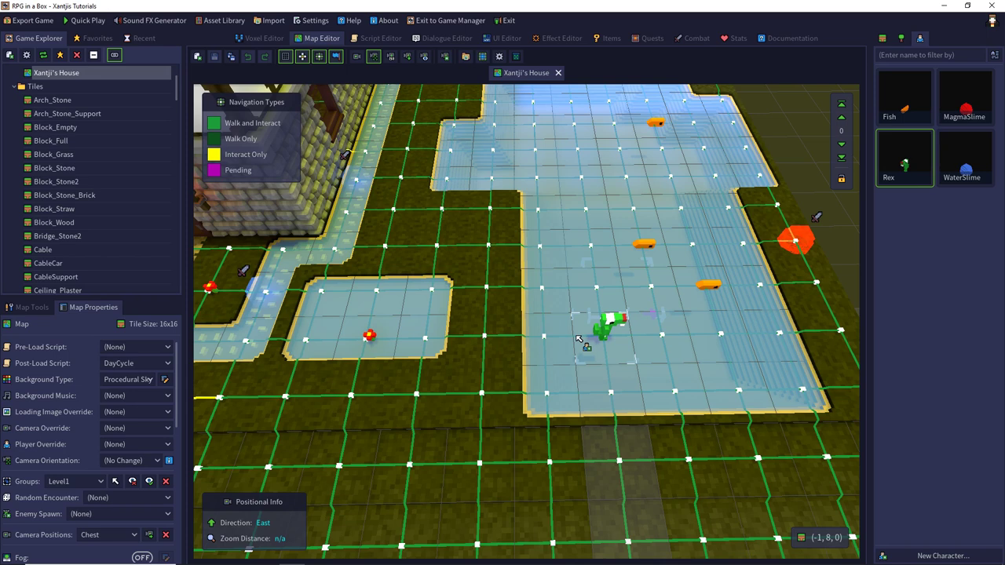
Create a new script named DetermineMovement and remove its default Display Message node.
left_click(381, 39)
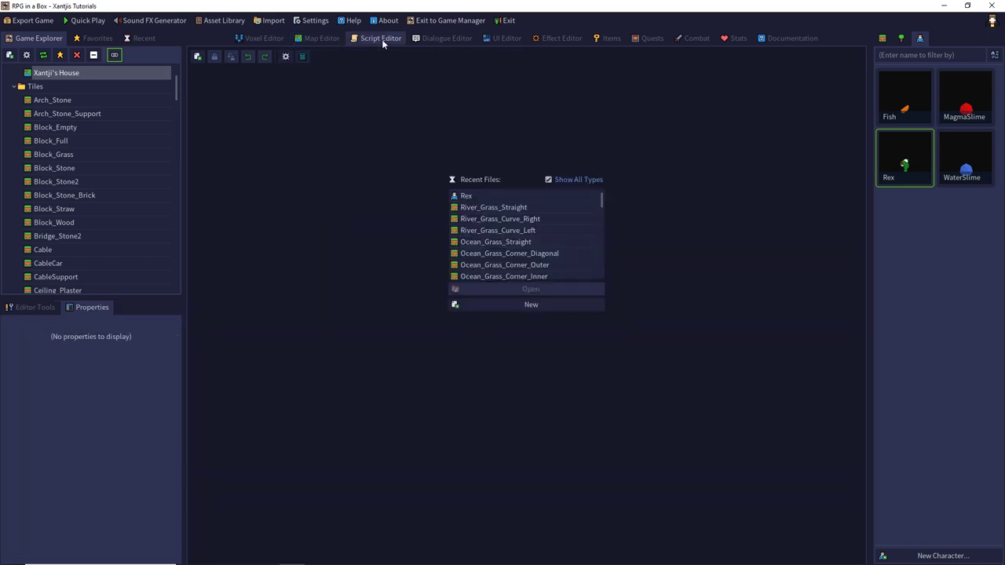
left_click(521, 304)
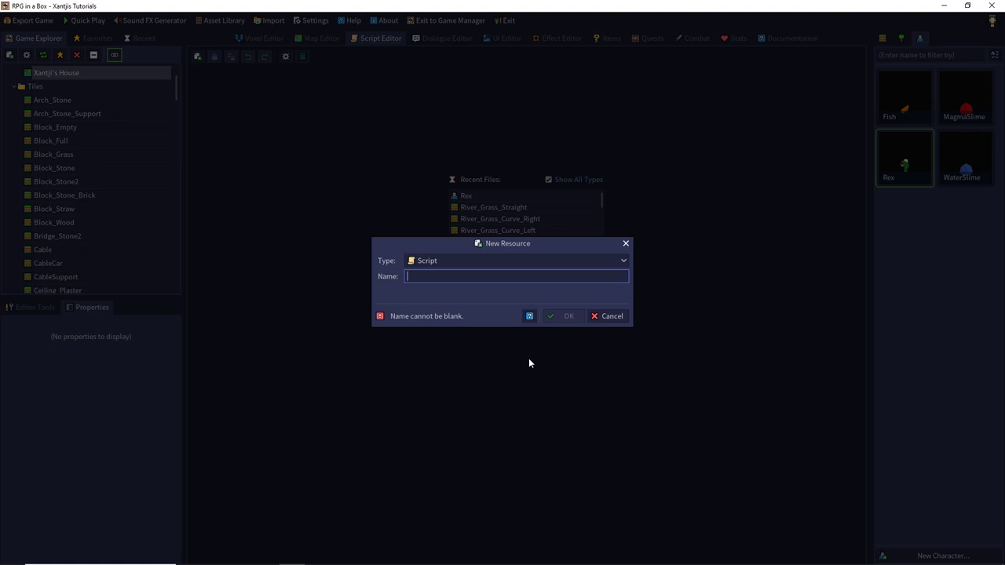
type("Detr")
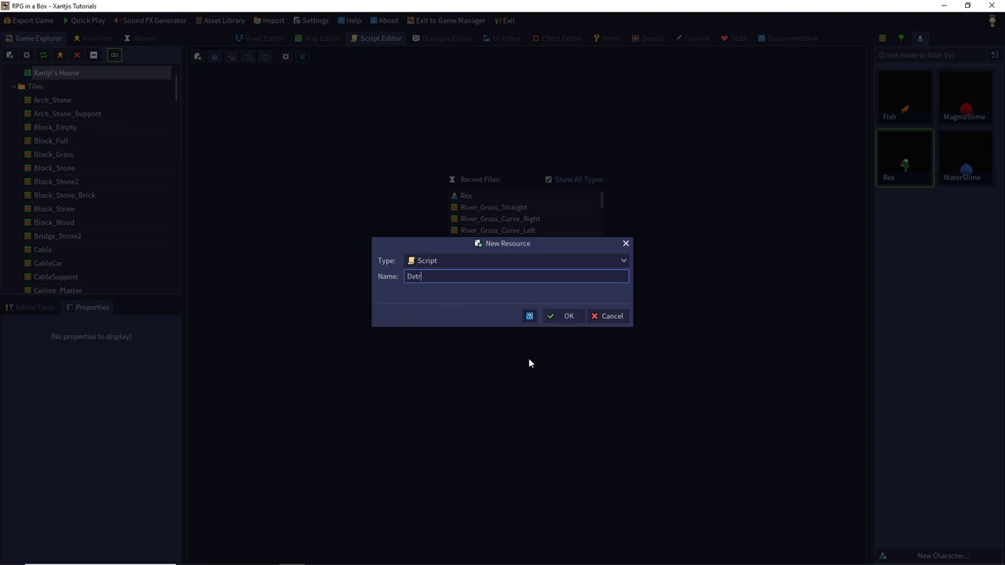
key("BackSpace")
type("ermineMovement")
key("Return")
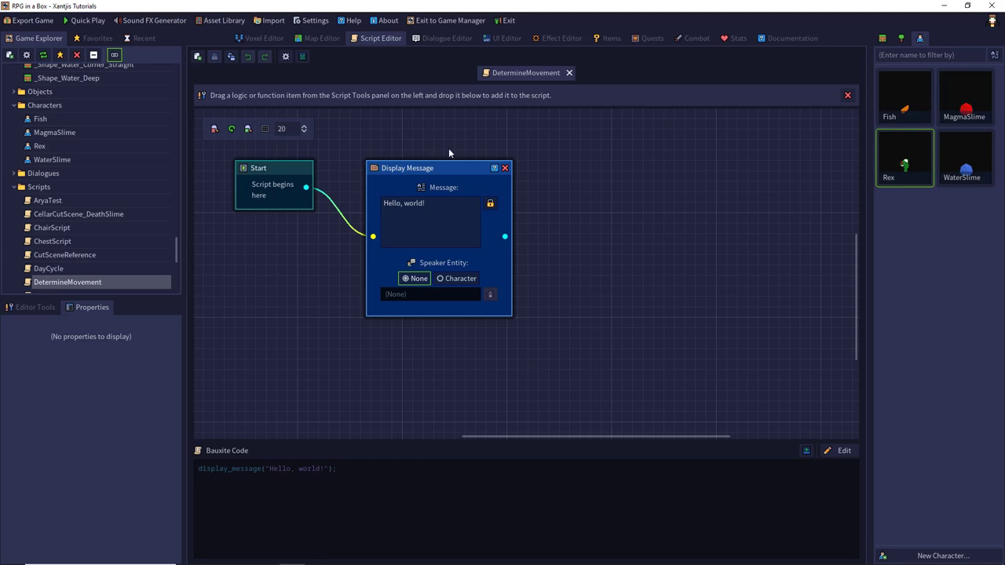
left_click(505, 168)
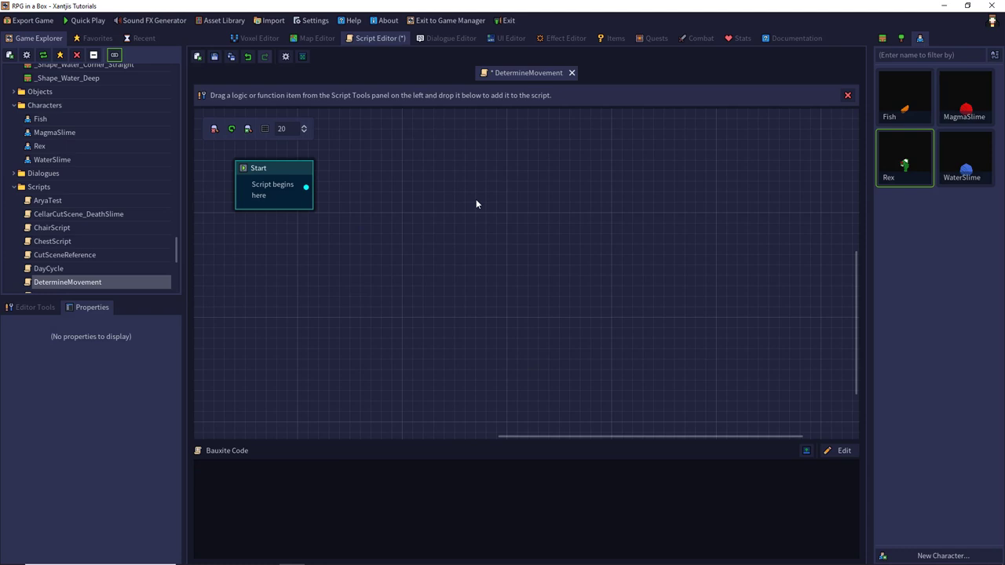
Write and save Bauxite code with an "if initiator != player then" block containing "return;", and restore the node graph view.
left_click(805, 450)
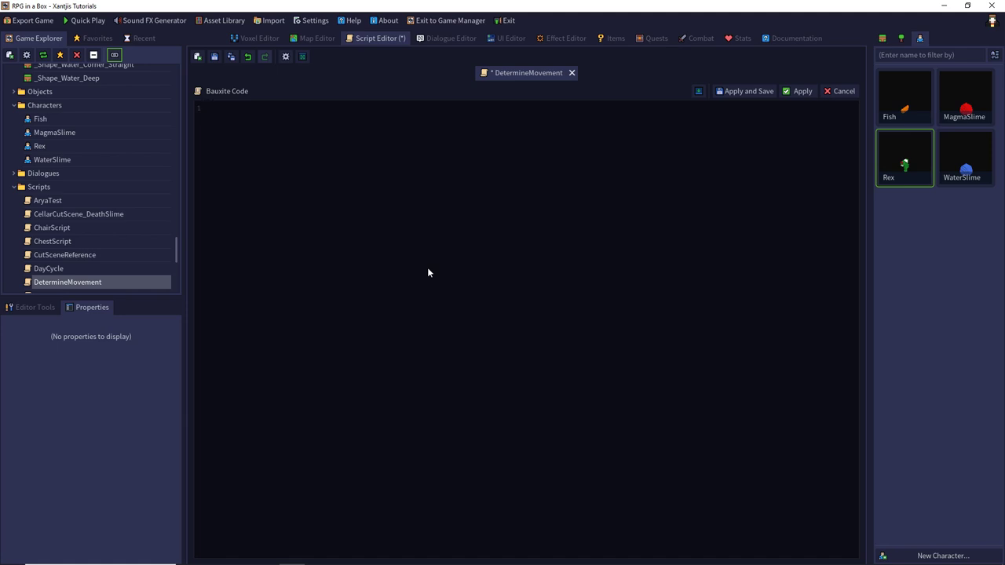
type("if initiator != player then")
key("Return")
key("Tab")
type("return")
key("BackSpace")
type("end;")
left_click(717, 91)
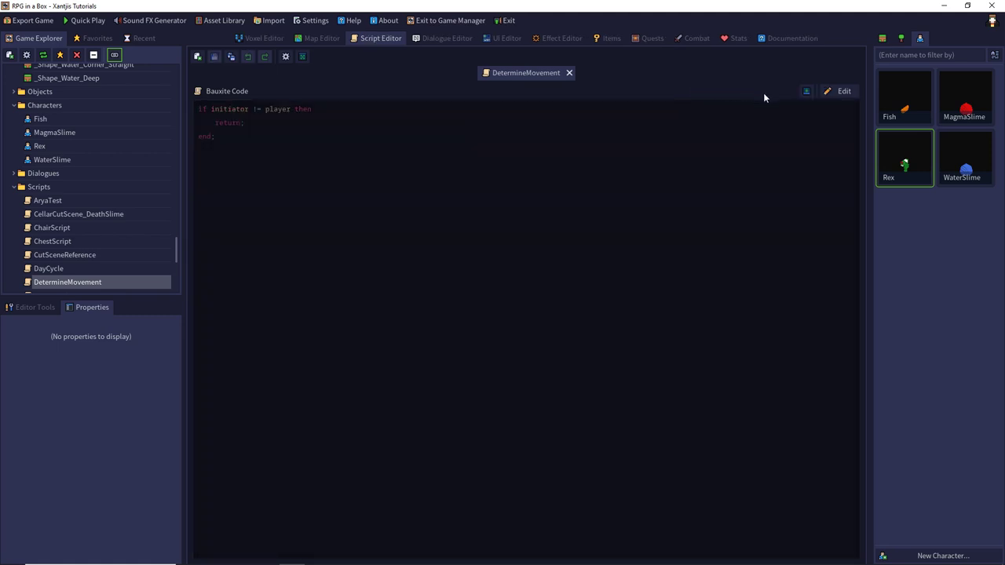
left_click(801, 92)
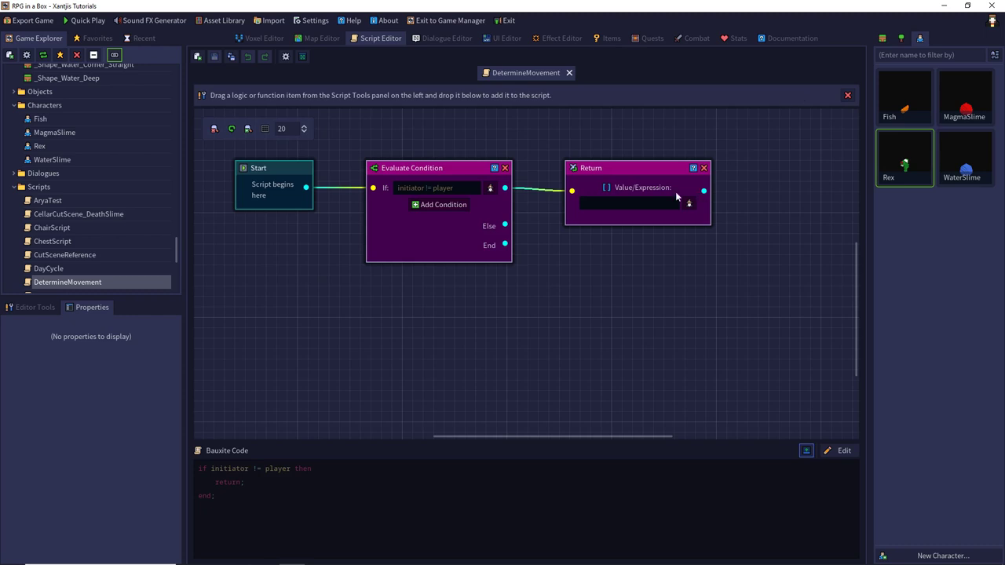